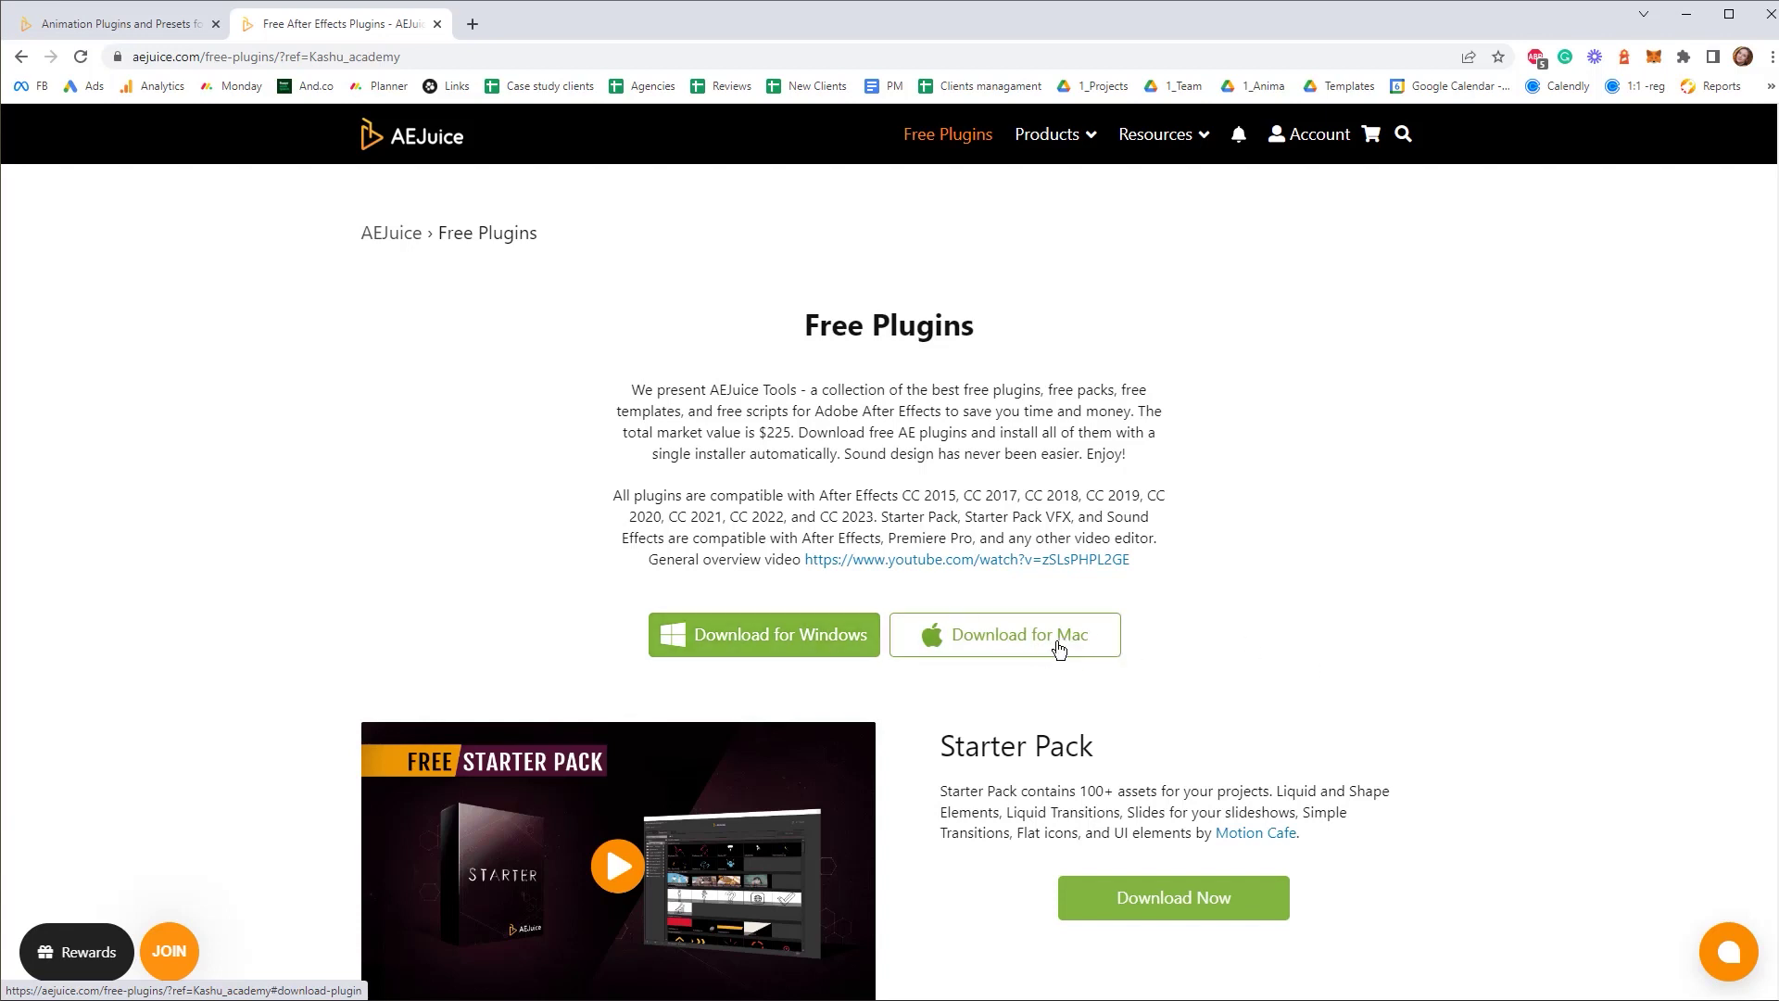
# - Request the Windows download of the free plugins with the contact's email, and confirm the subscription from the AEJuice message in Outlook
pyautogui.click(751, 636)
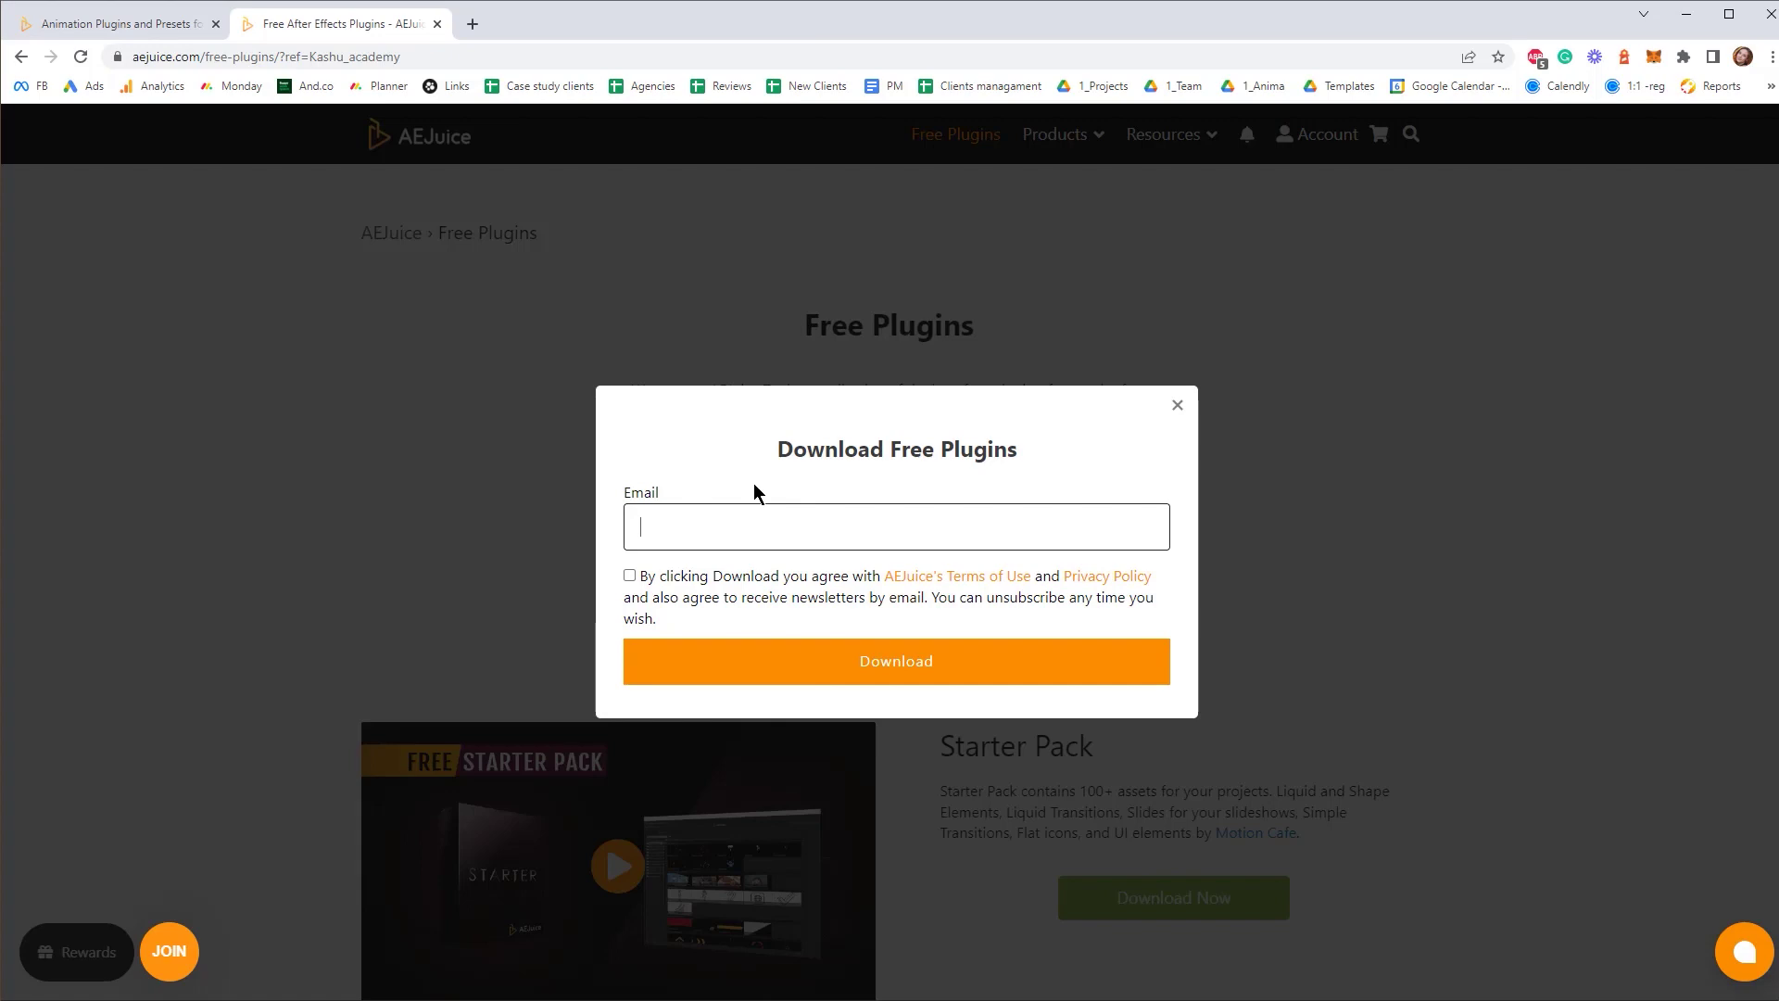
pyautogui.write('...')
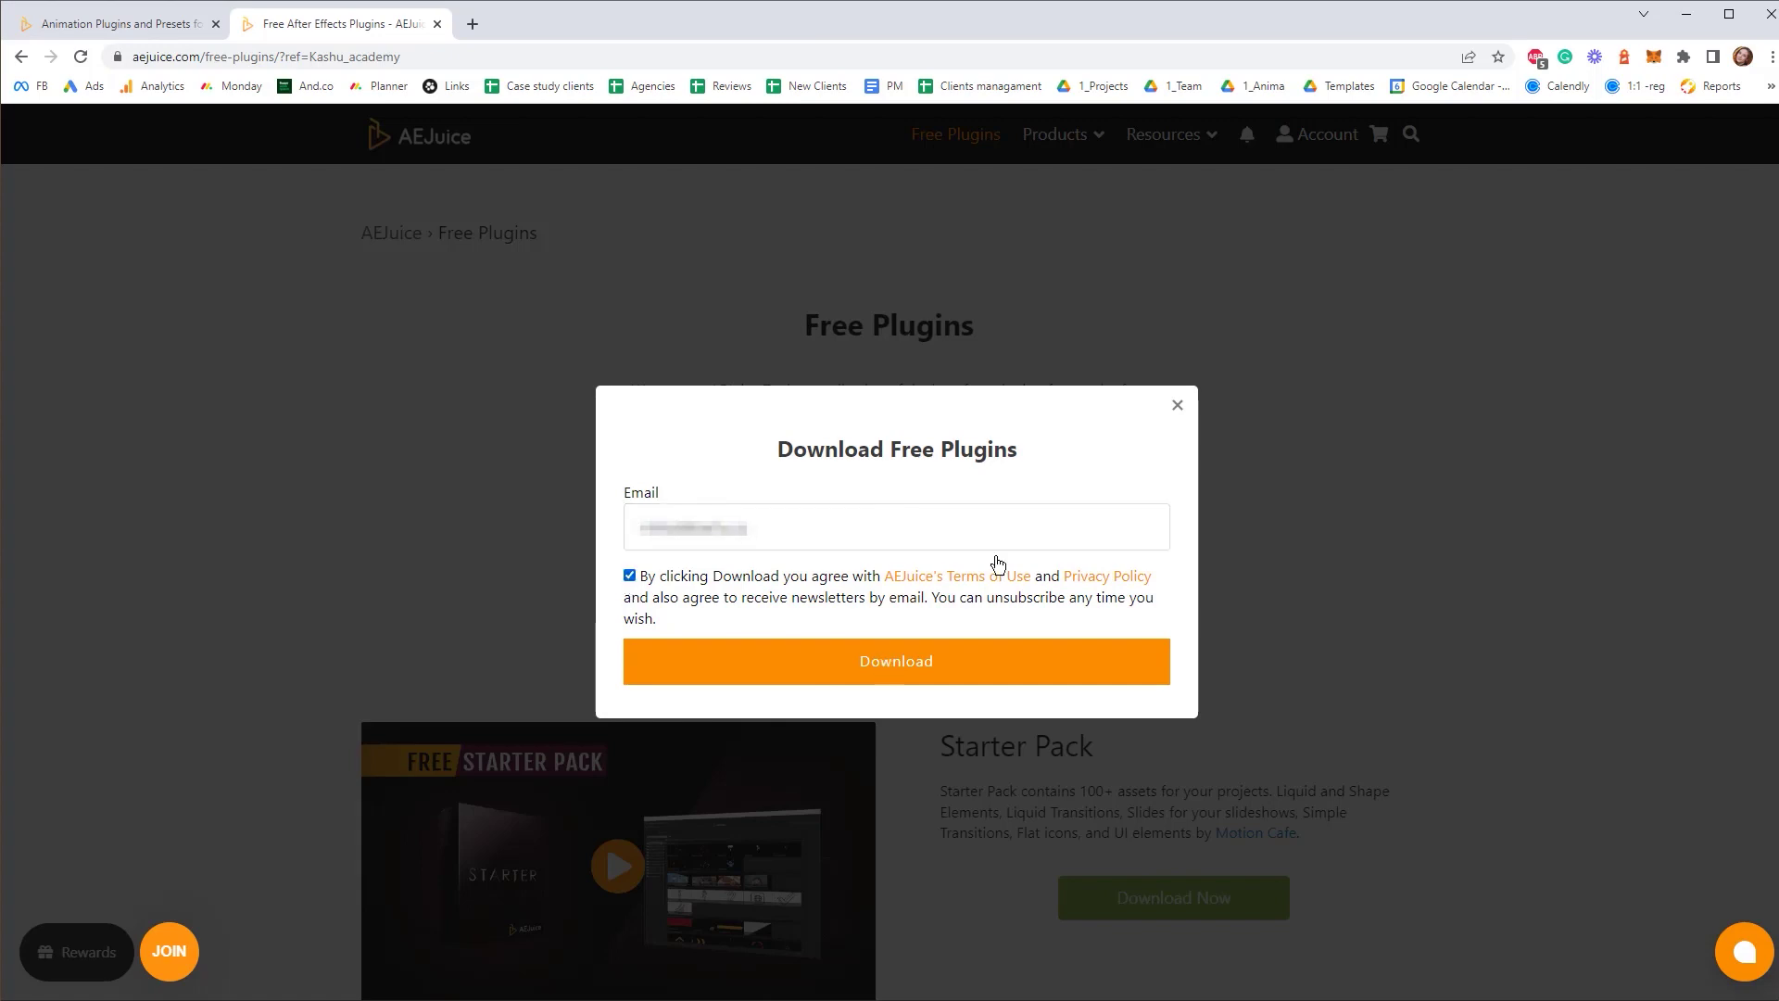
pyautogui.click(896, 661)
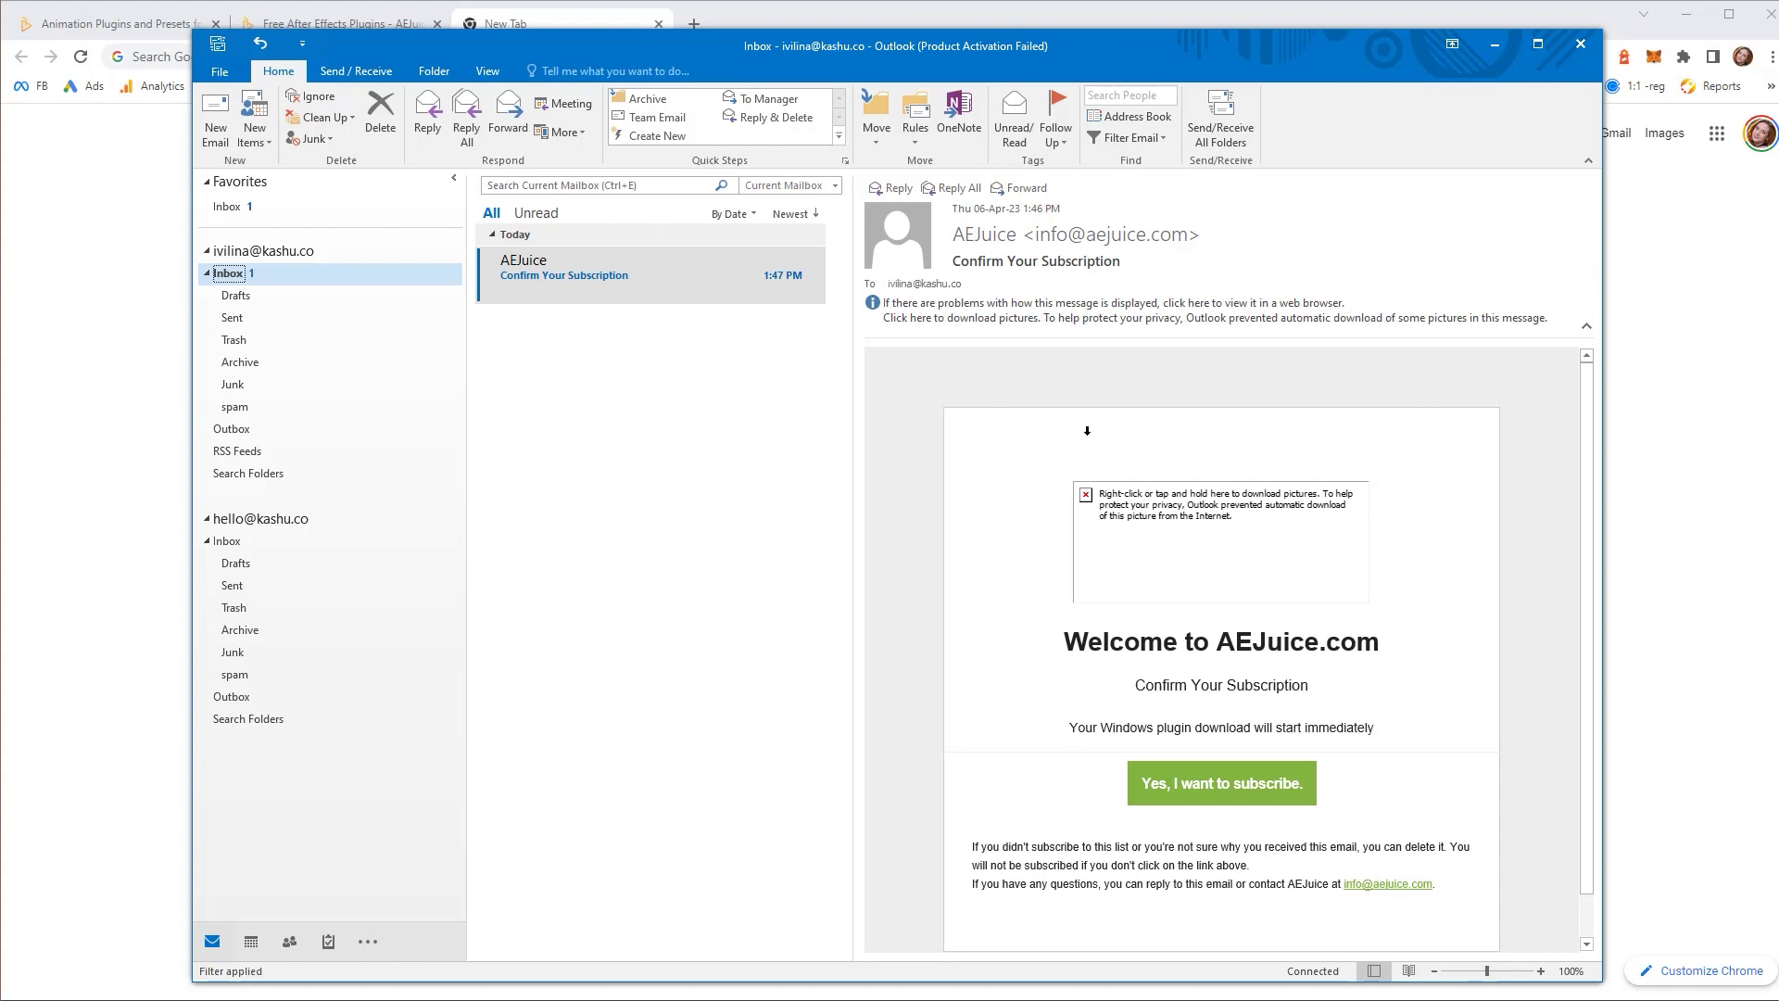
pyautogui.scroll(-1, 1221, 769)
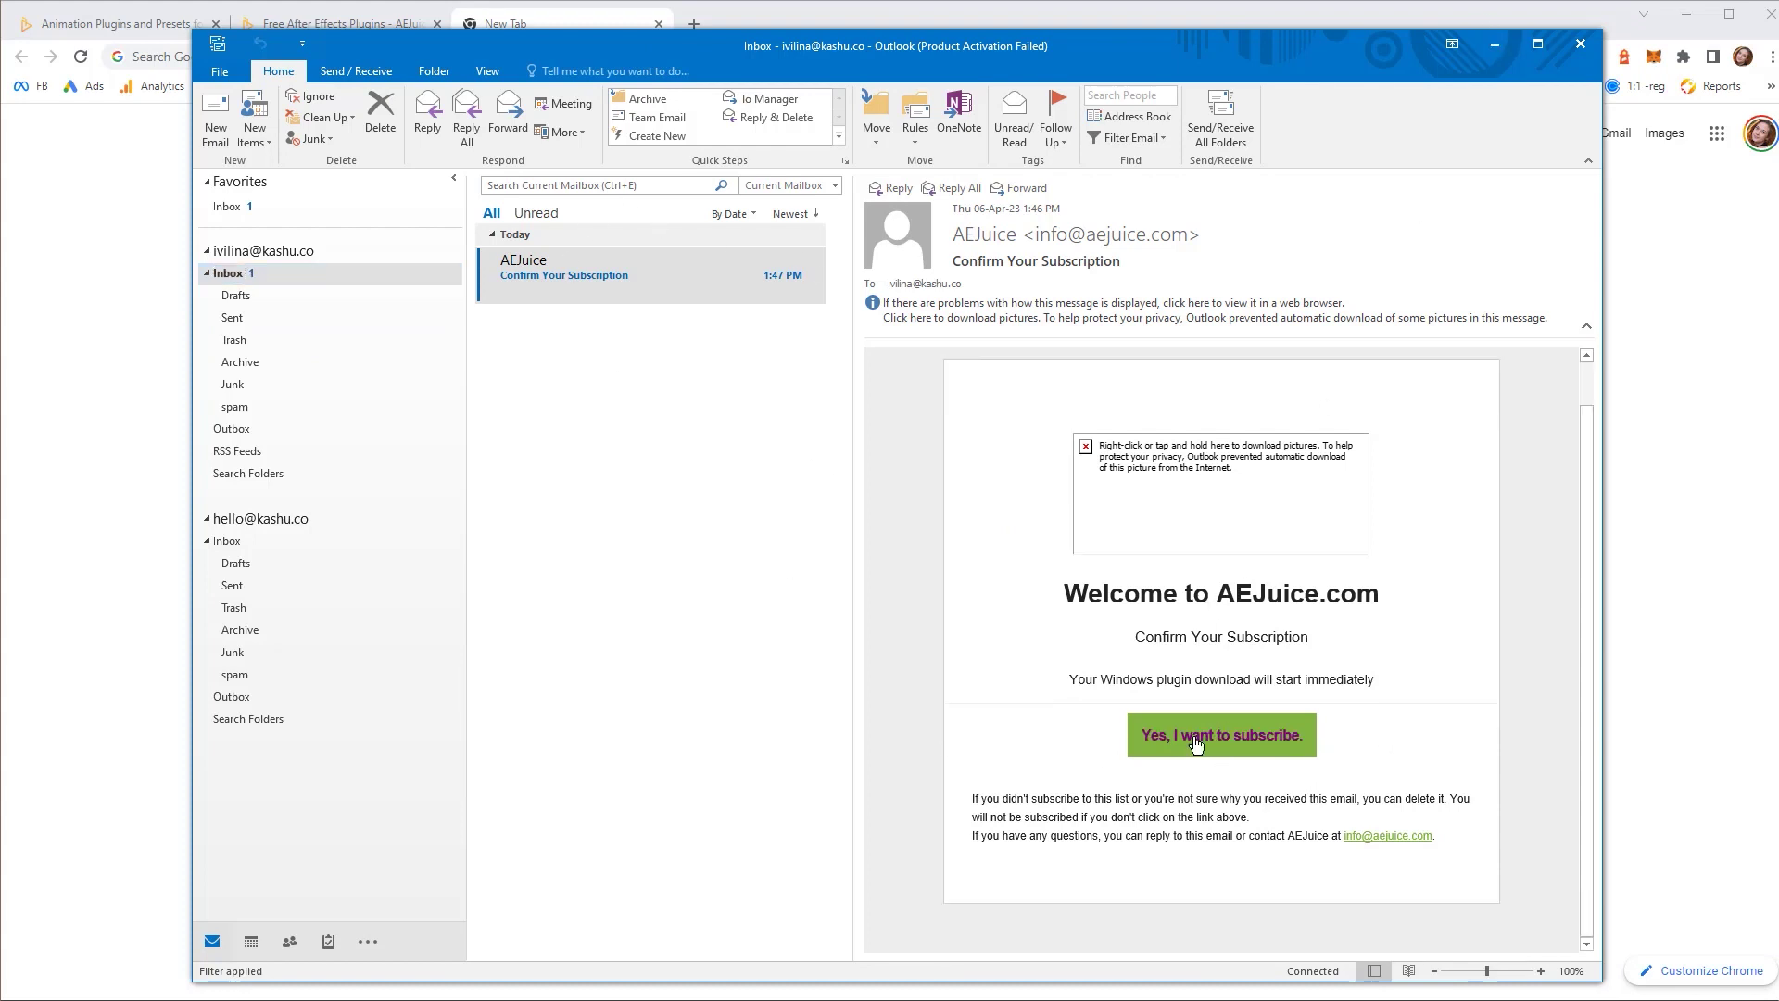
pyautogui.click(1195, 738)
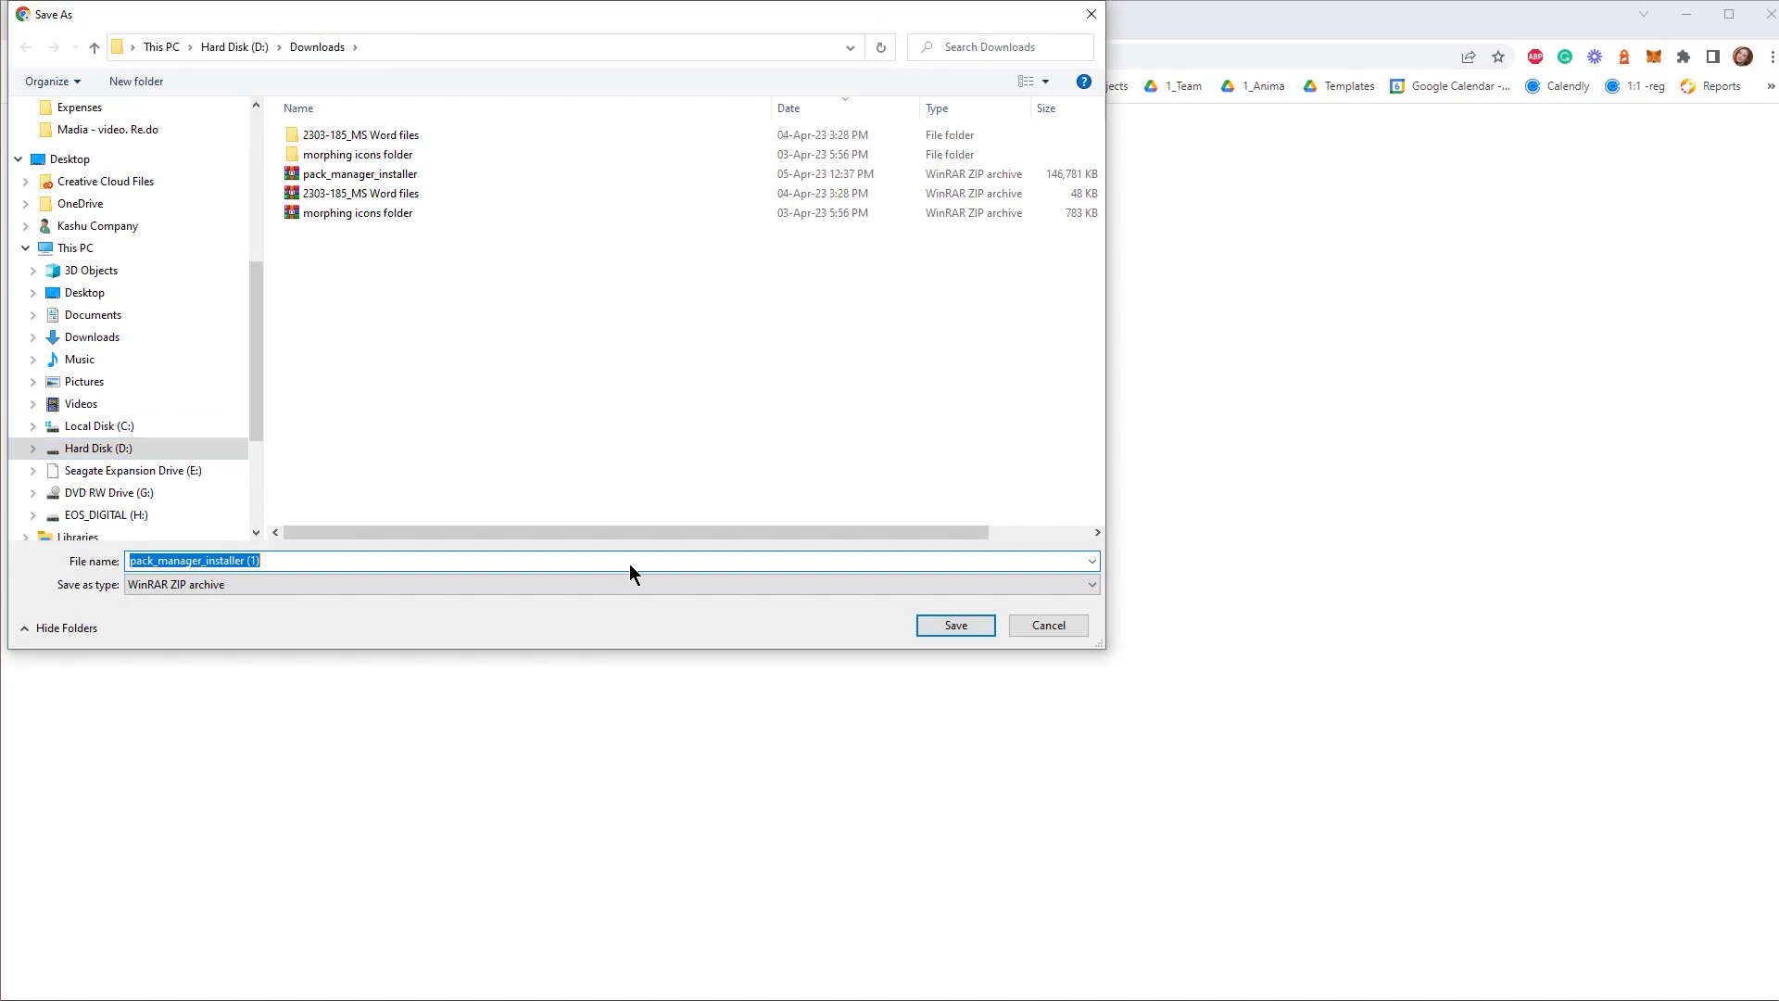
# - Save the pack_manager_installer (1) archive in the Downloads folder and launch the pack_manager_installer application from its extracted folder
pyautogui.click(953, 631)
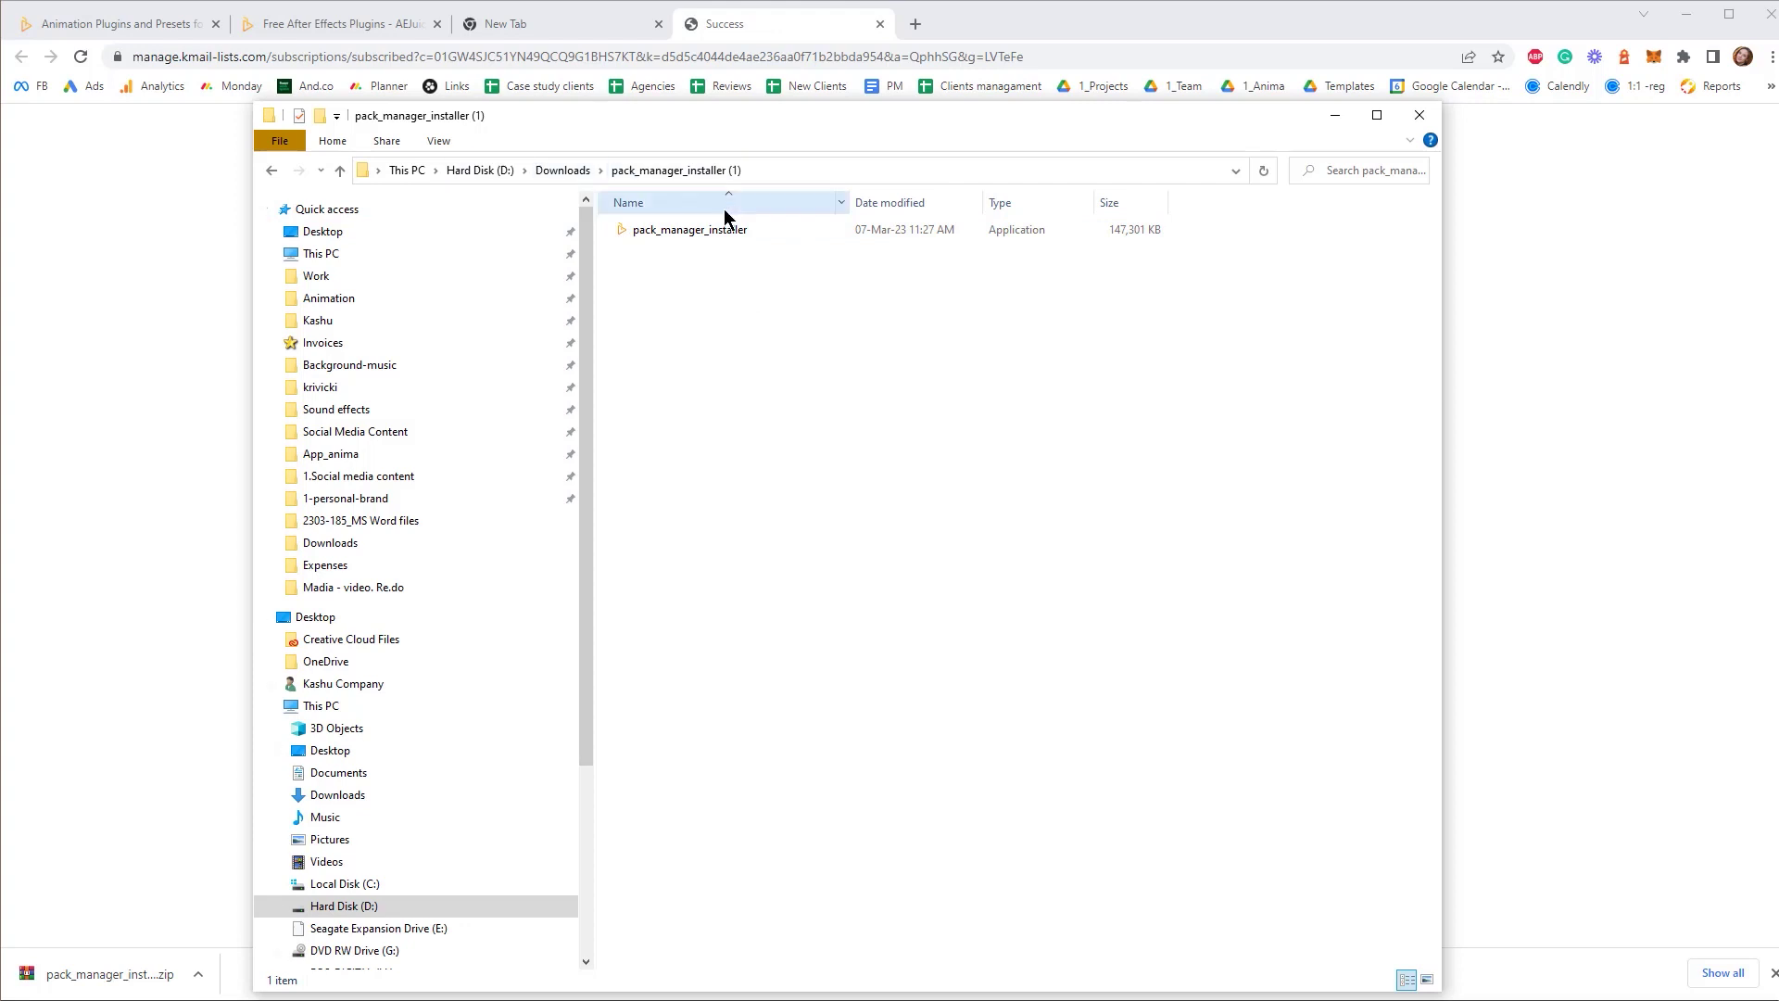
pyautogui.click(671, 237)
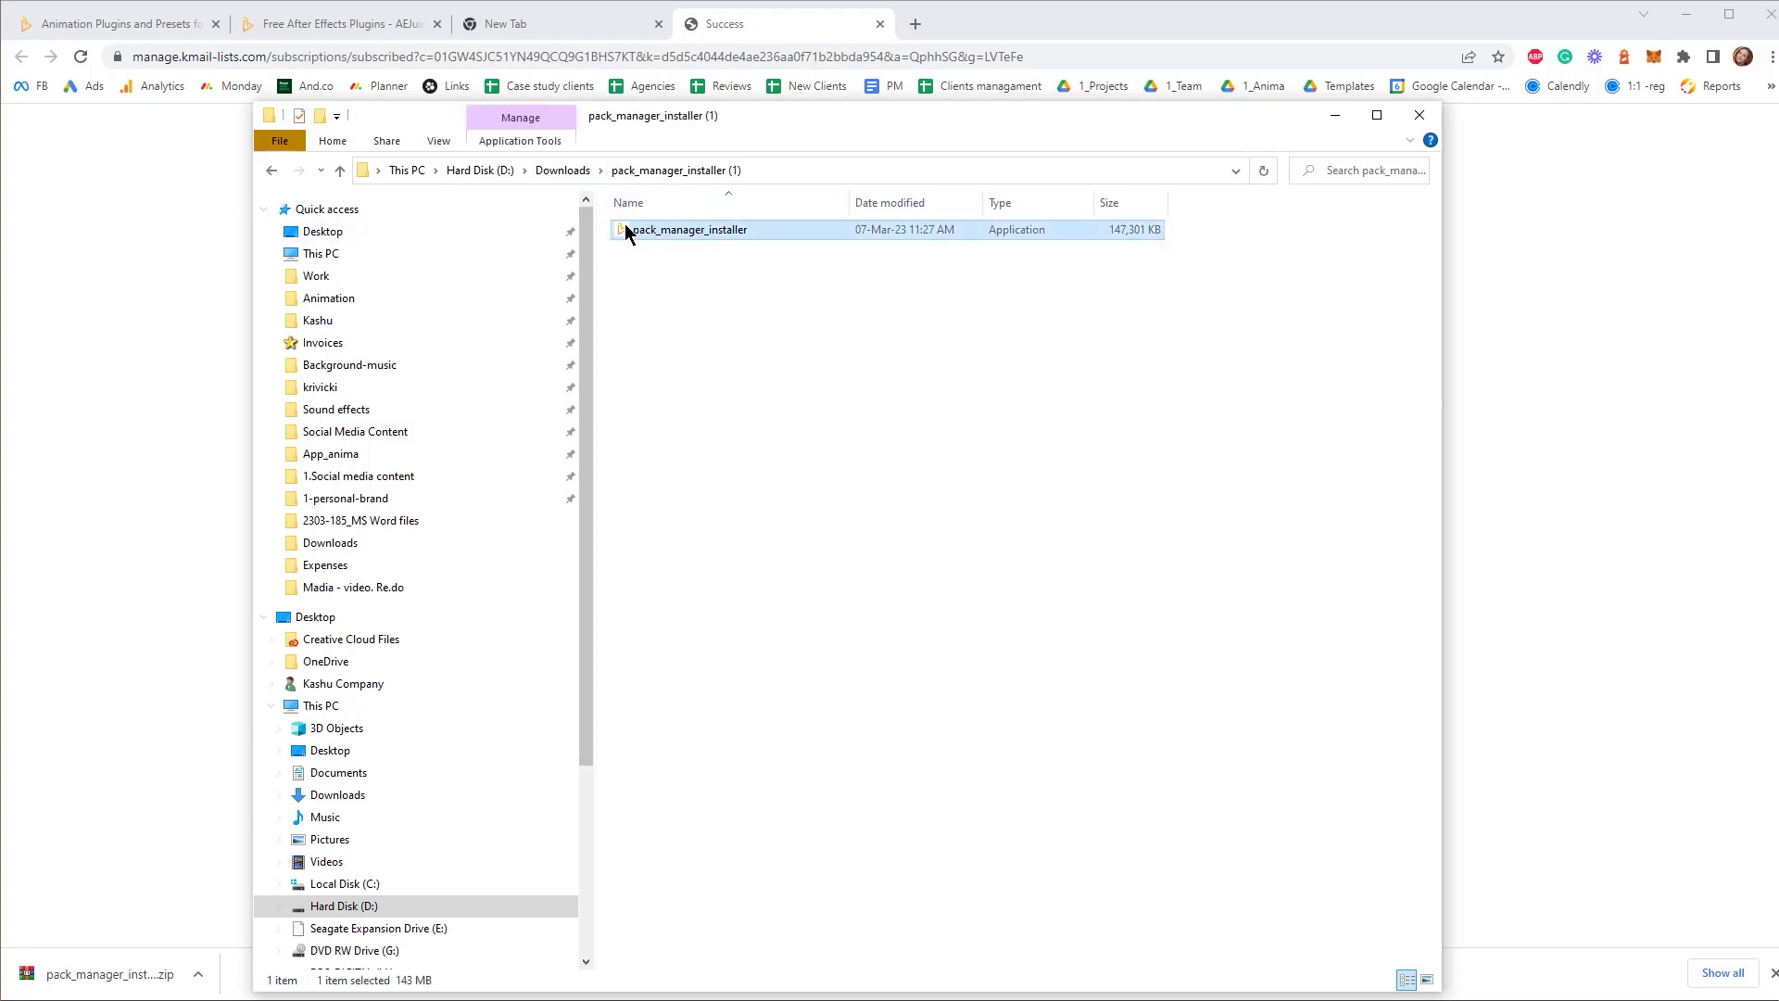
pyautogui.doubleClick(690, 230)
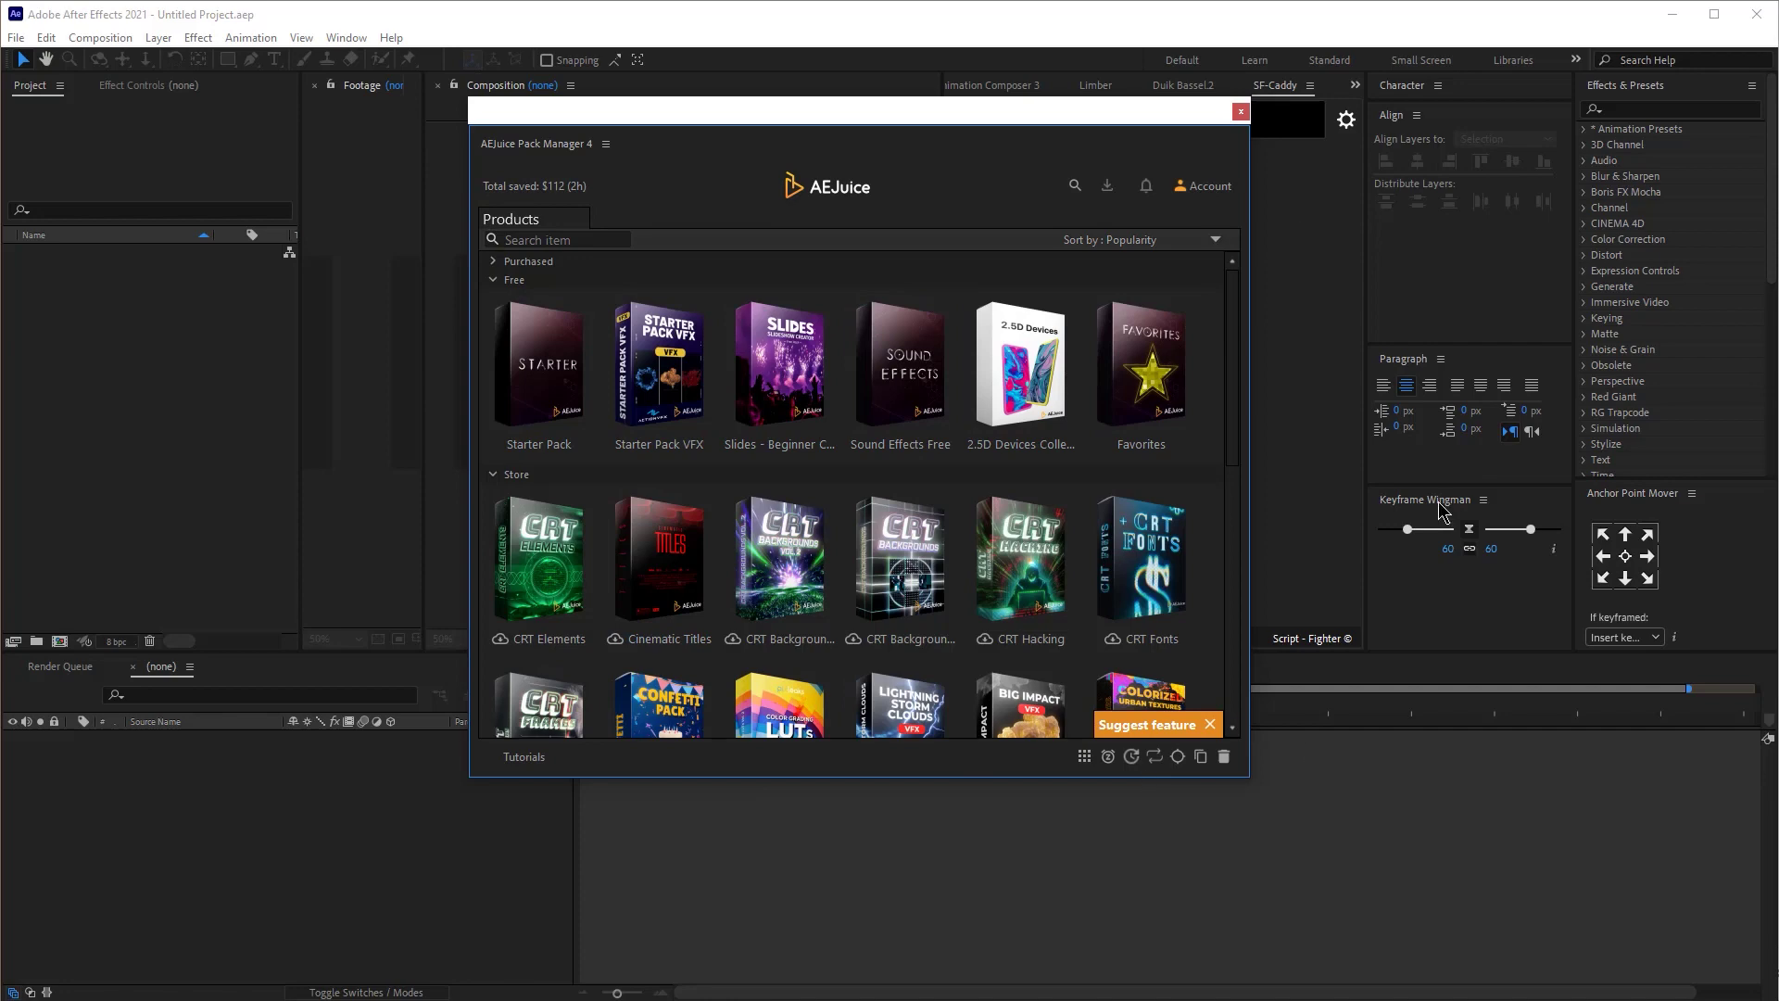
# - Close and reopen AEJuice Pack Manager 4 in After Effects, and enlarge its window to view more products
pyautogui.click(1241, 111)
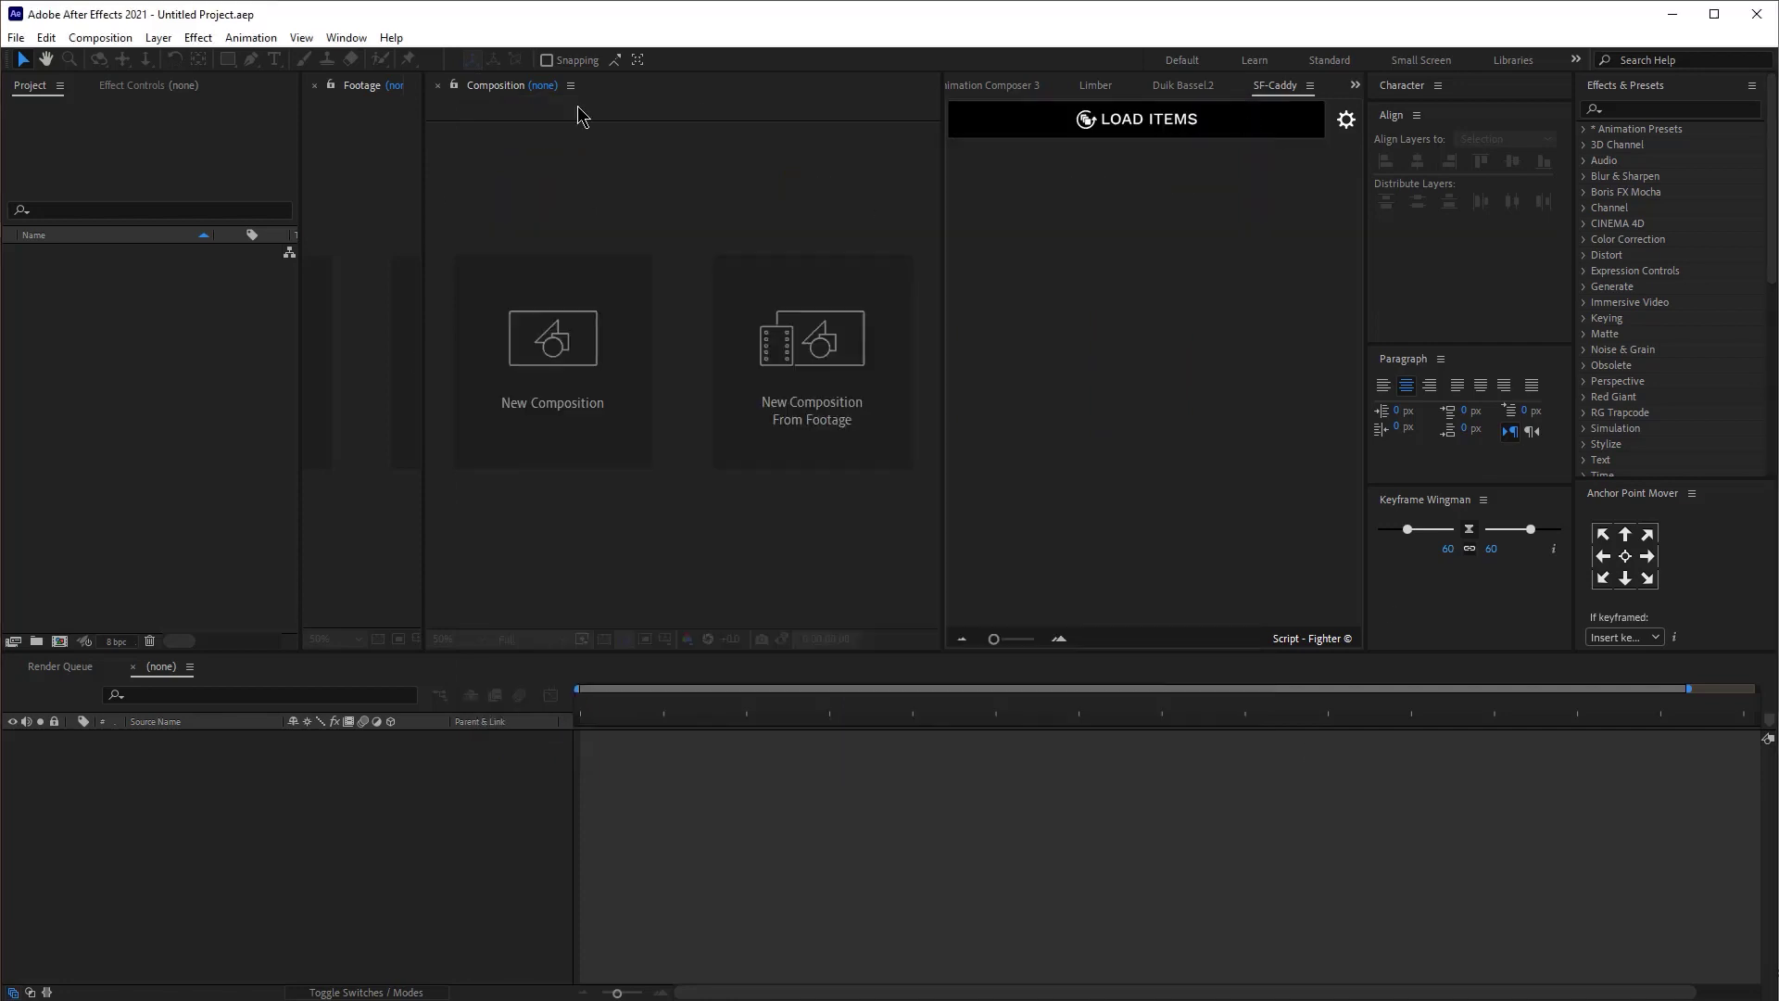
pyautogui.click(330, 42)
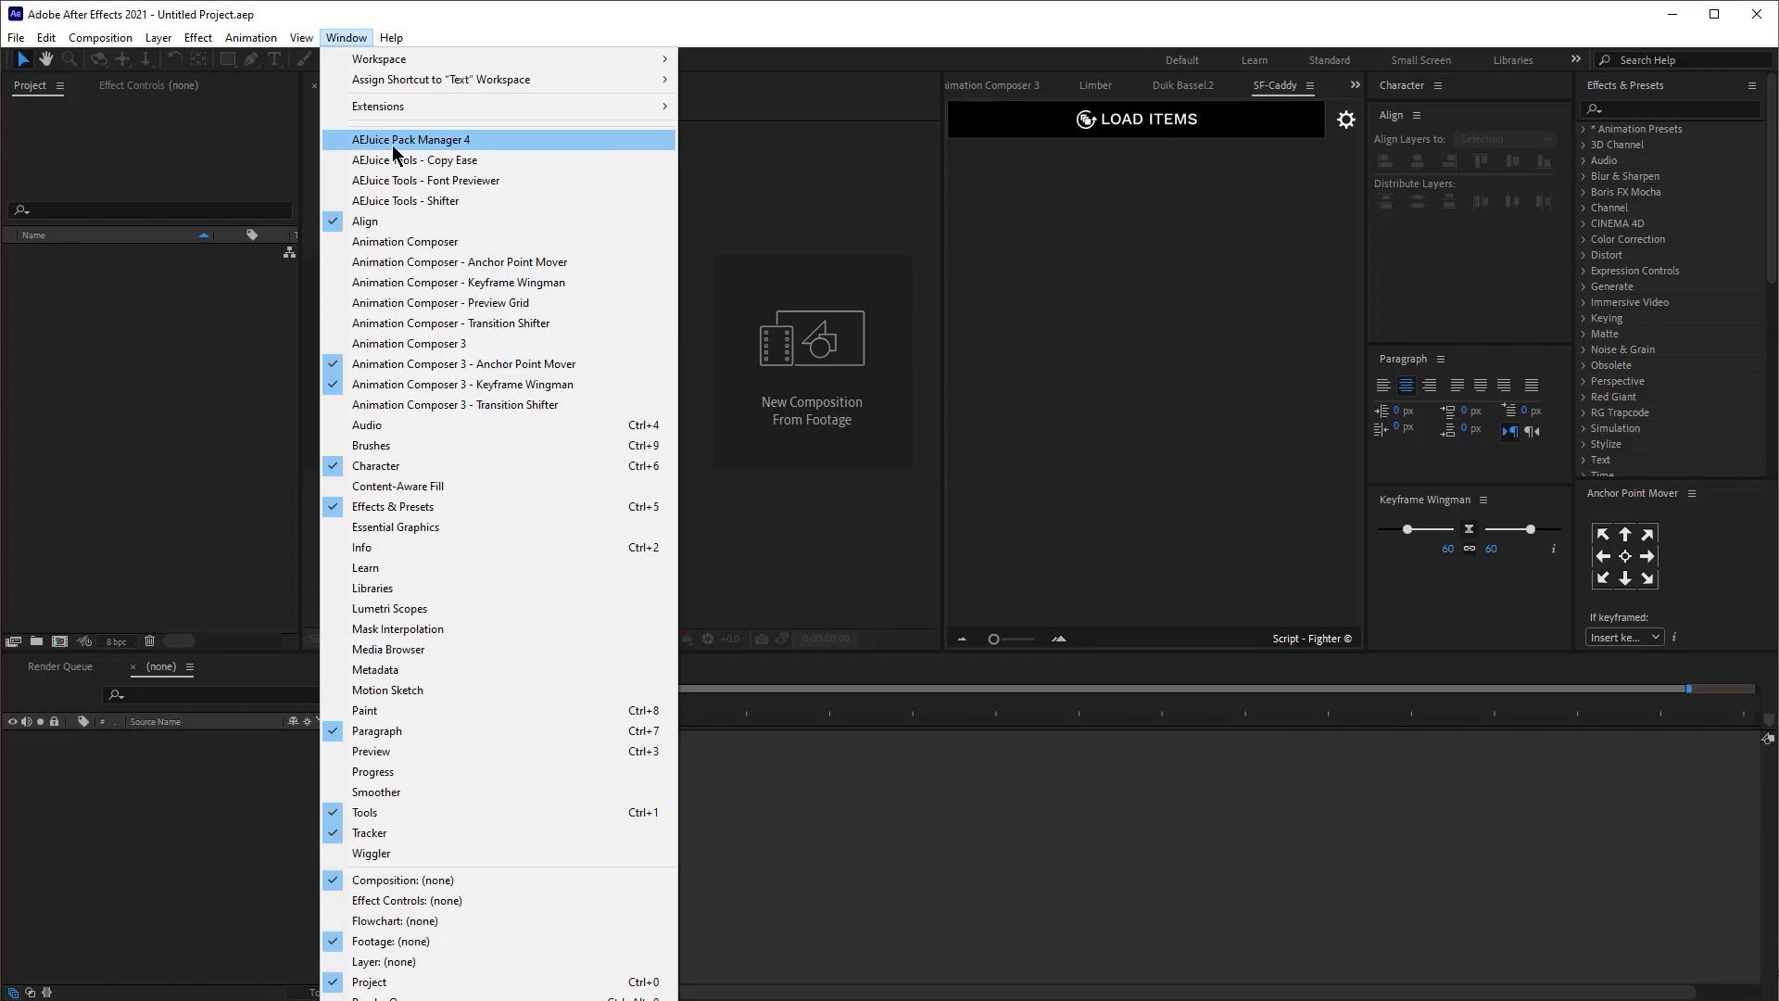
pyautogui.click(421, 140)
pyautogui.moveTo(1245, 784); pyautogui.dragTo(1430, 945)
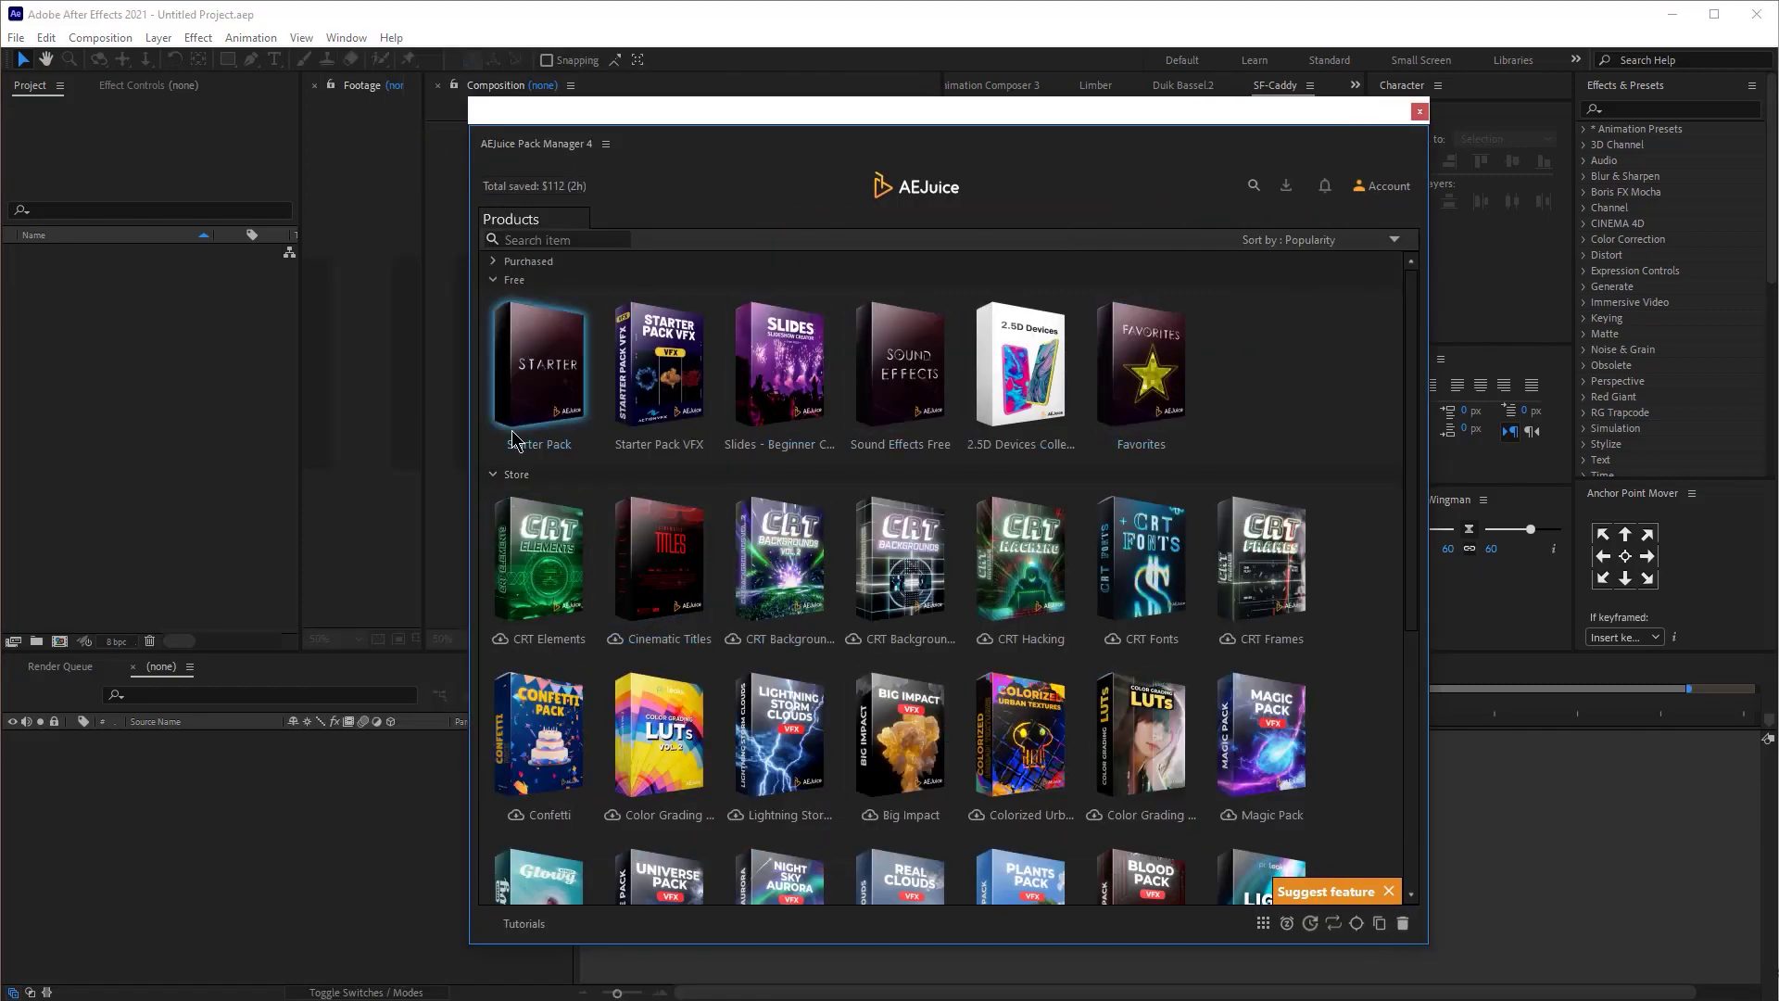
pyautogui.scroll(-5, 516, 426)
pyautogui.scroll(5, 985, 621)
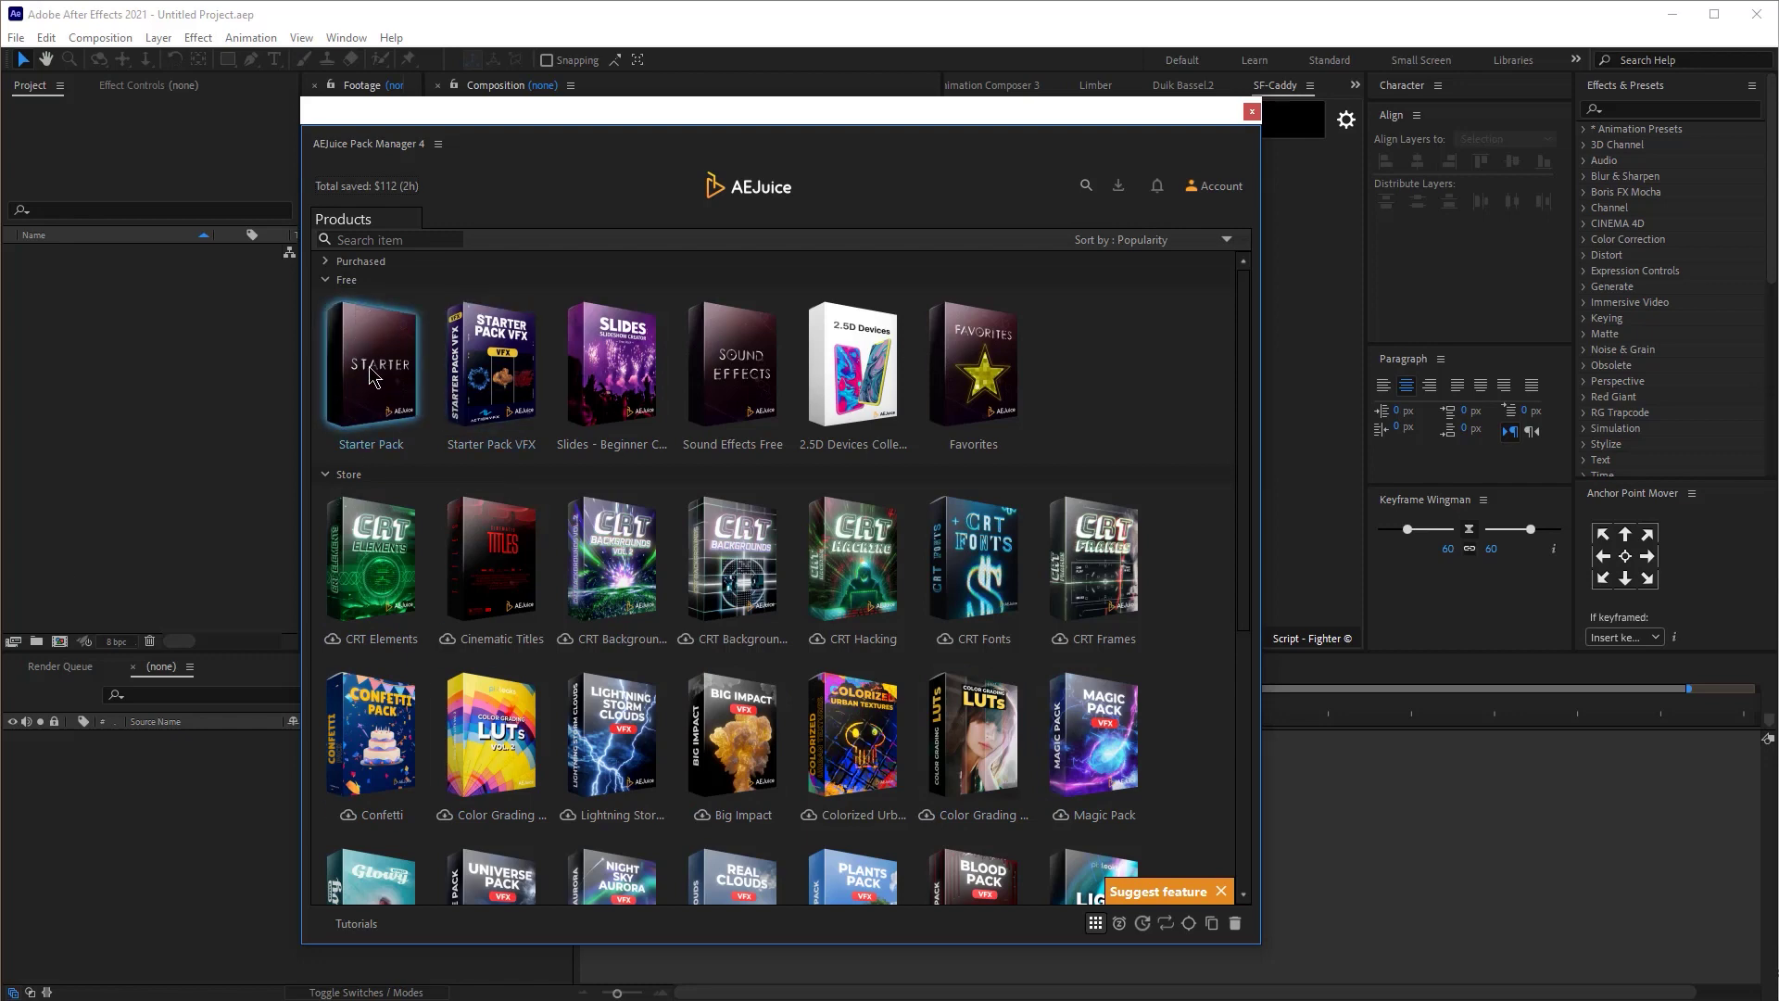
# - Open the free Starter Pack and dock AEJuice Pack Manager 4 in the panel group beside the composition viewer
pyautogui.click(369, 374)
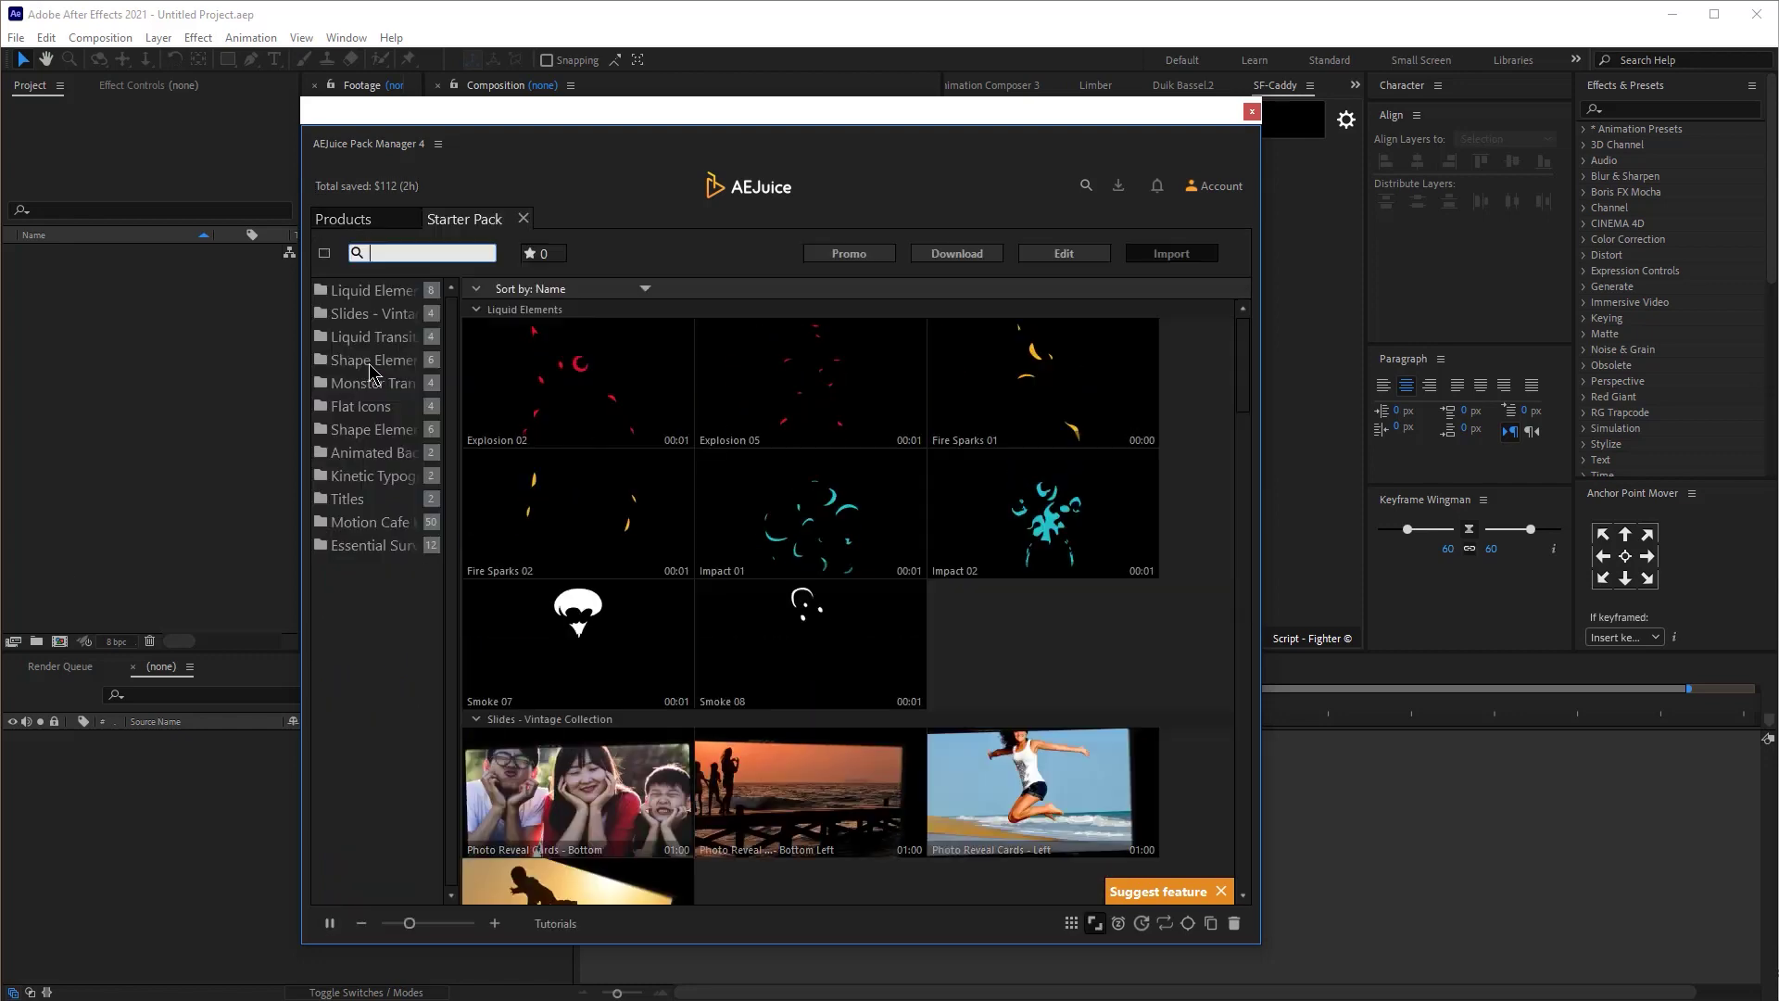
pyautogui.moveTo(1263, 340); pyautogui.dragTo(1305, 340)
pyautogui.moveTo(364, 165); pyautogui.dragTo(835, 881)
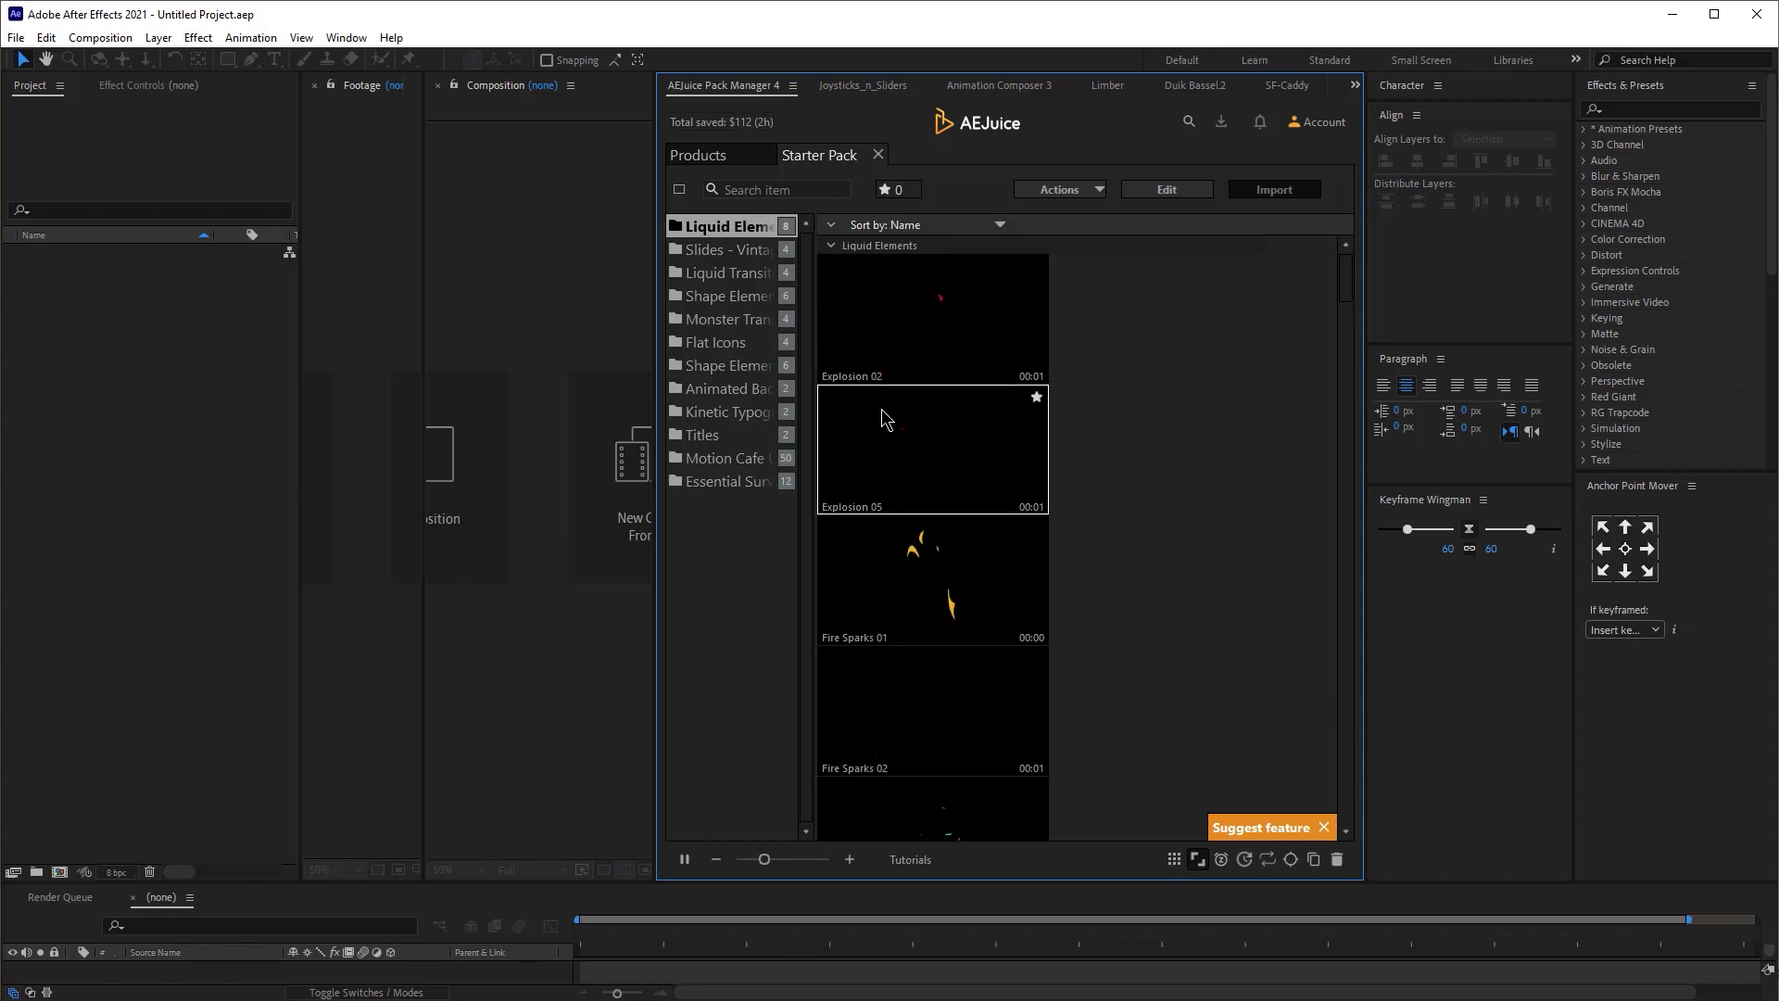
pyautogui.scroll(-1, 927, 371)
pyautogui.scroll(-3, 939, 561)
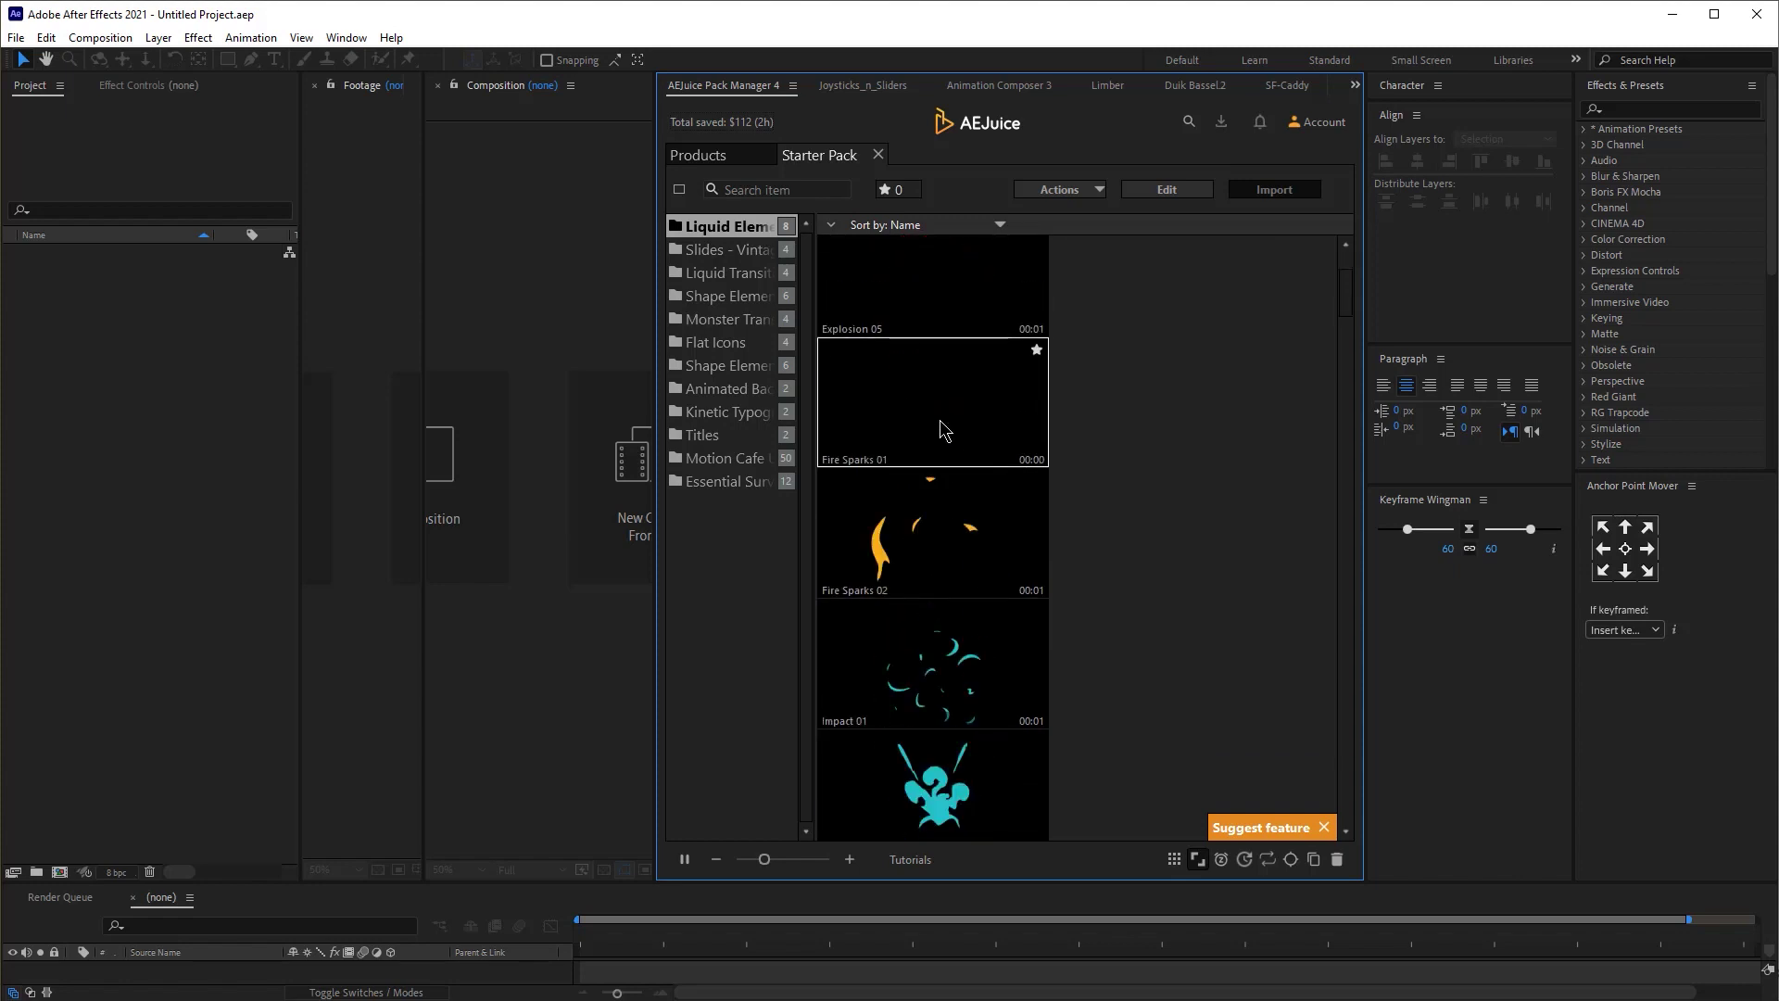
pyautogui.scroll(-1, 993, 556)
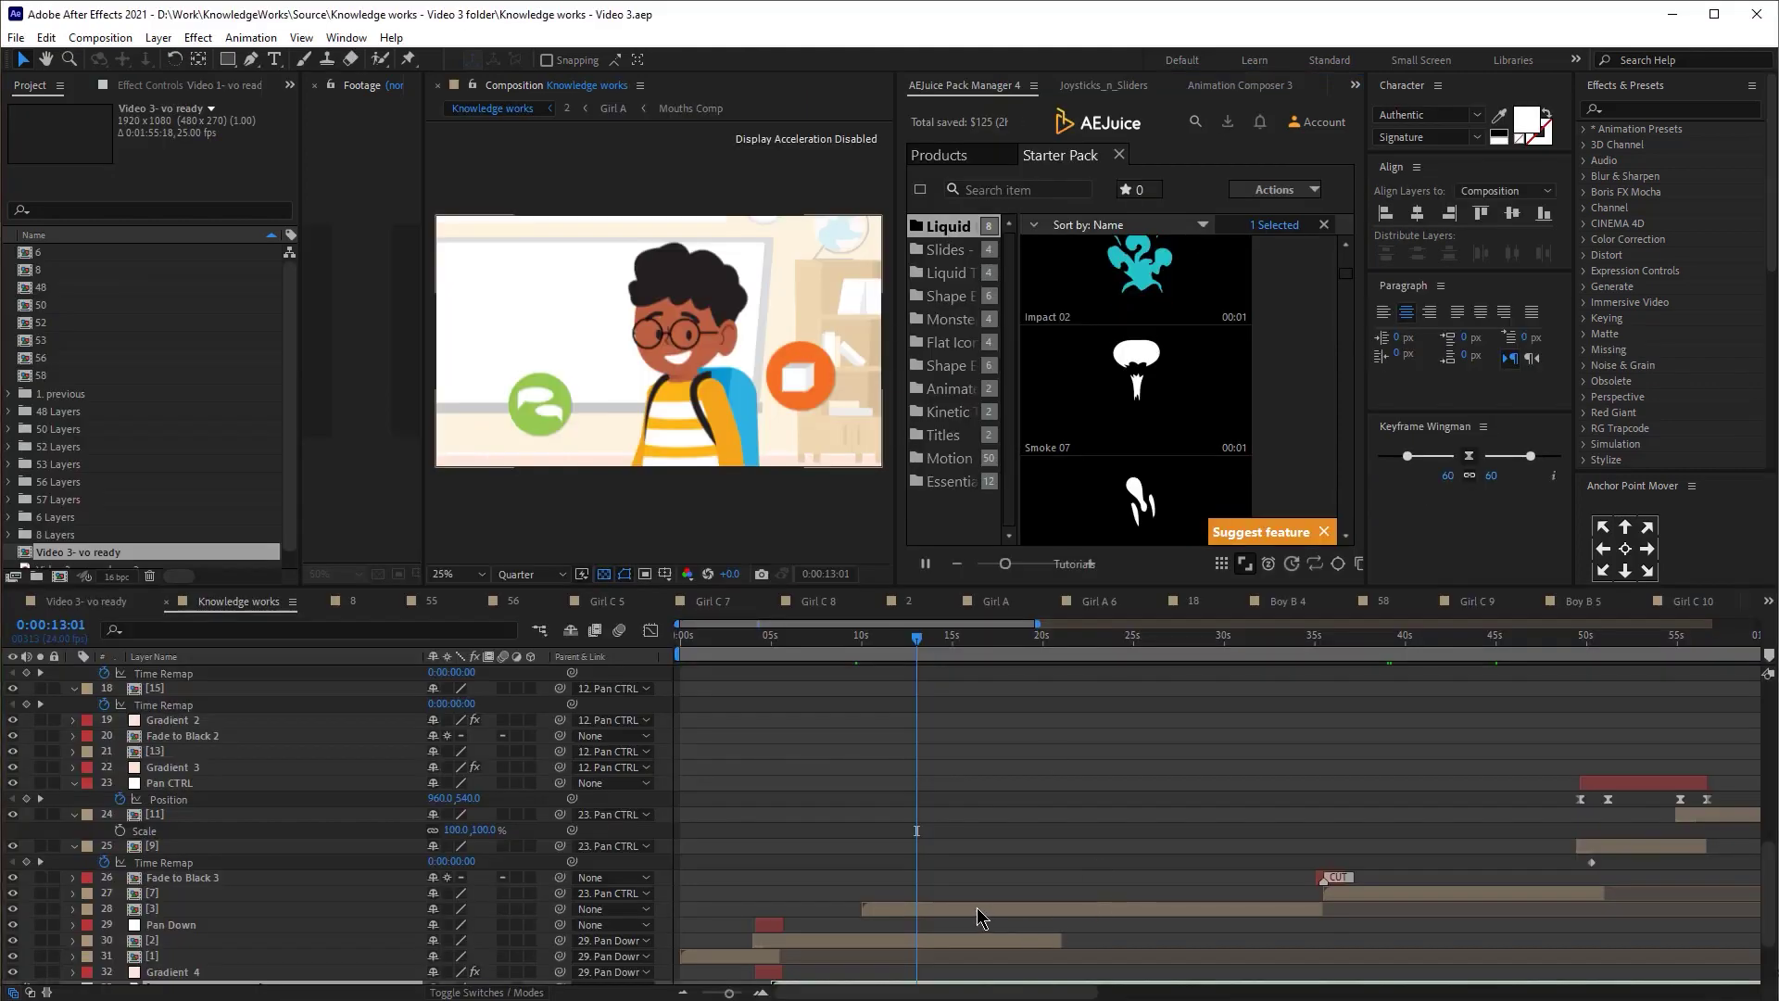
# - Open the nested composition 3 from its layer in the Knowledge works composition of the Video 3 project
pyautogui.doubleClick(982, 918)
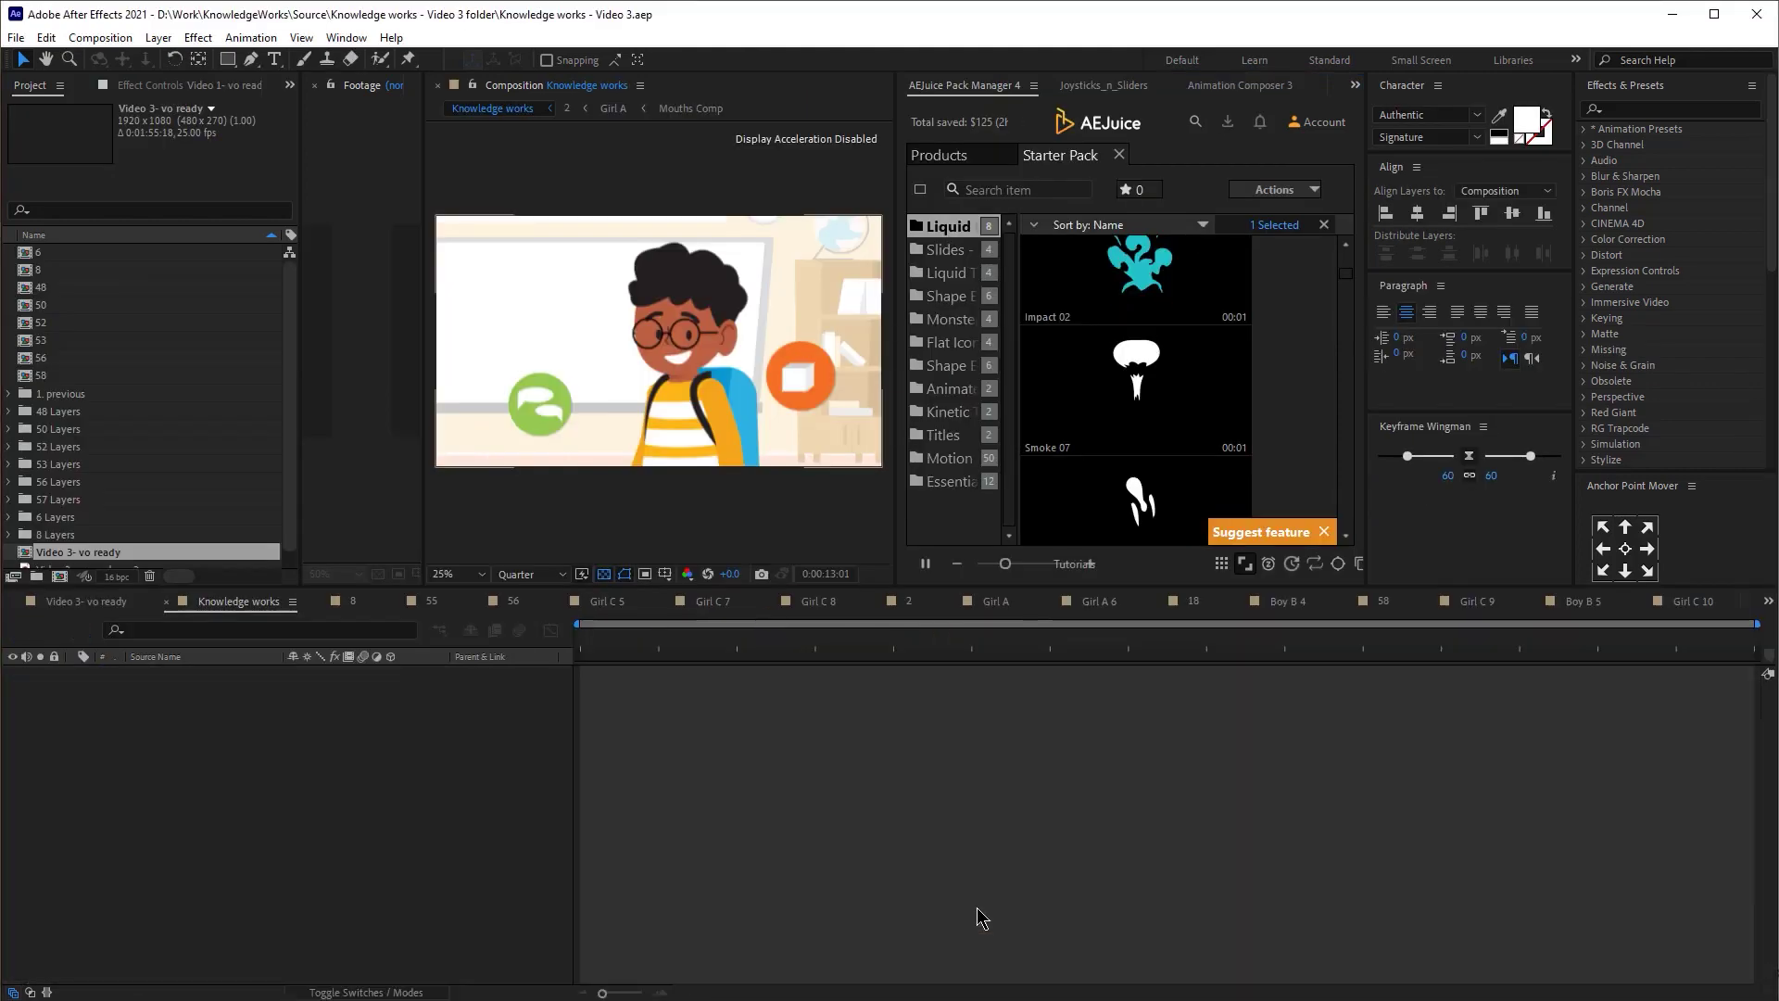
pyautogui.click(617, 993)
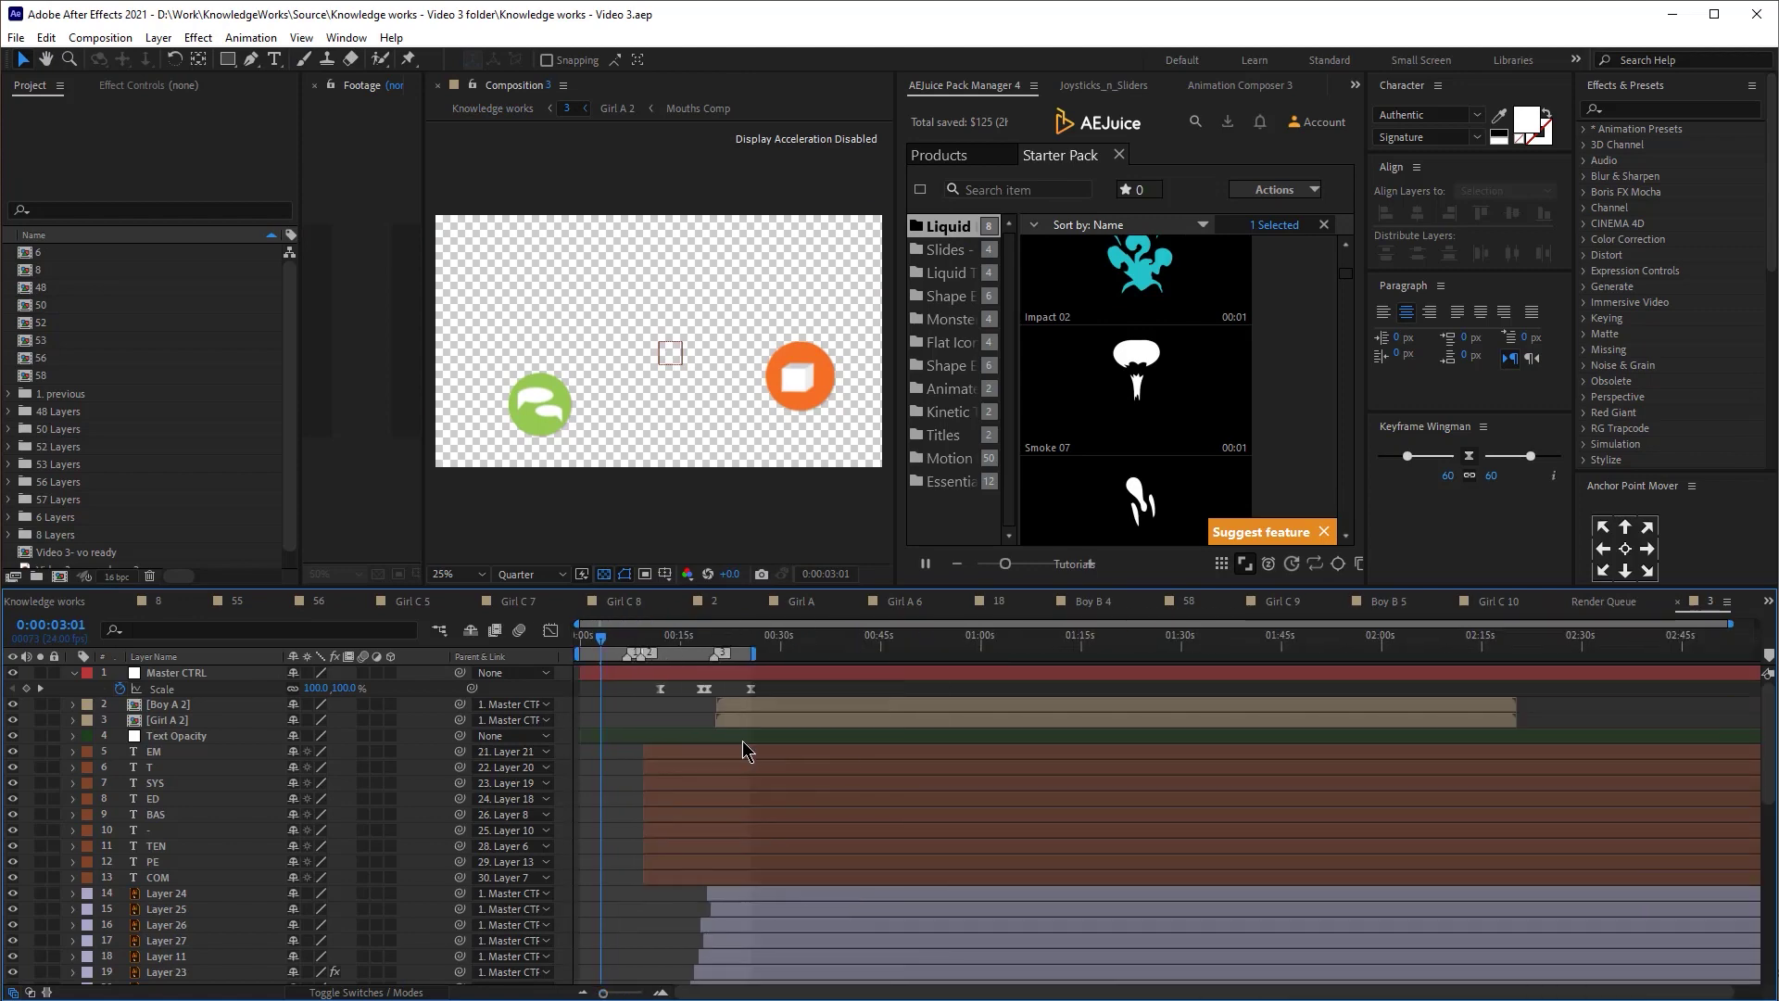
pyautogui.click(491, 109)
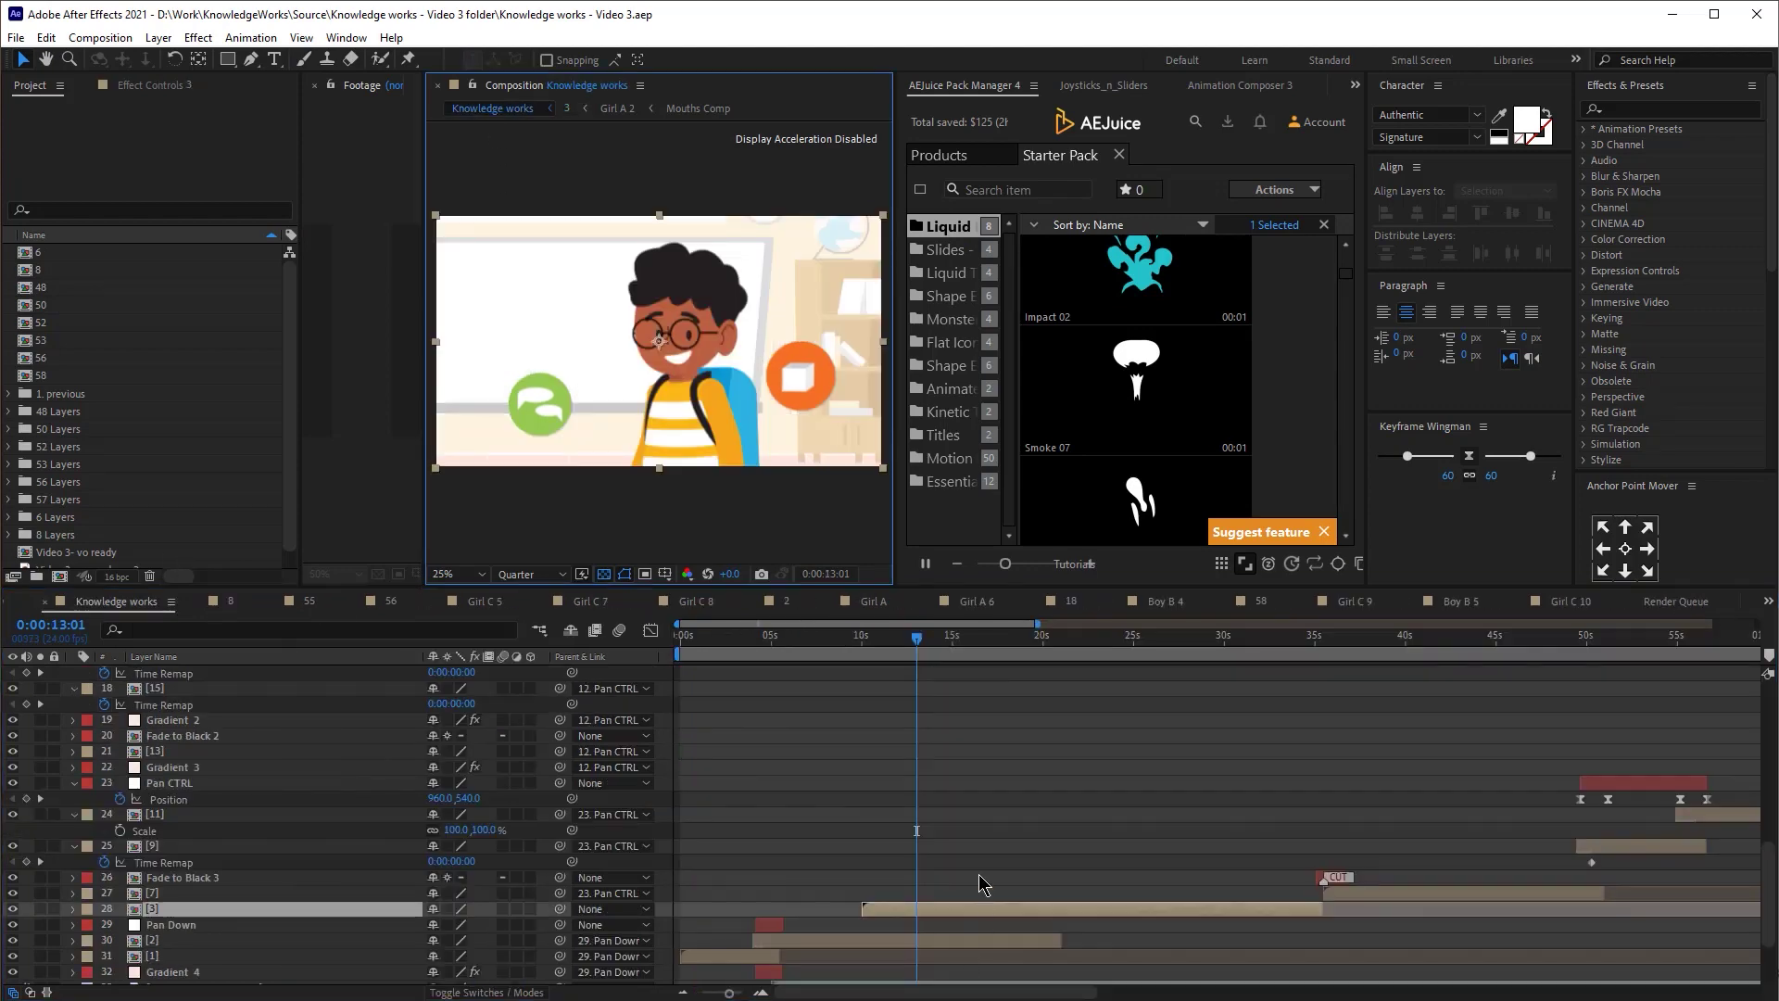
pyautogui.doubleClick(917, 920)
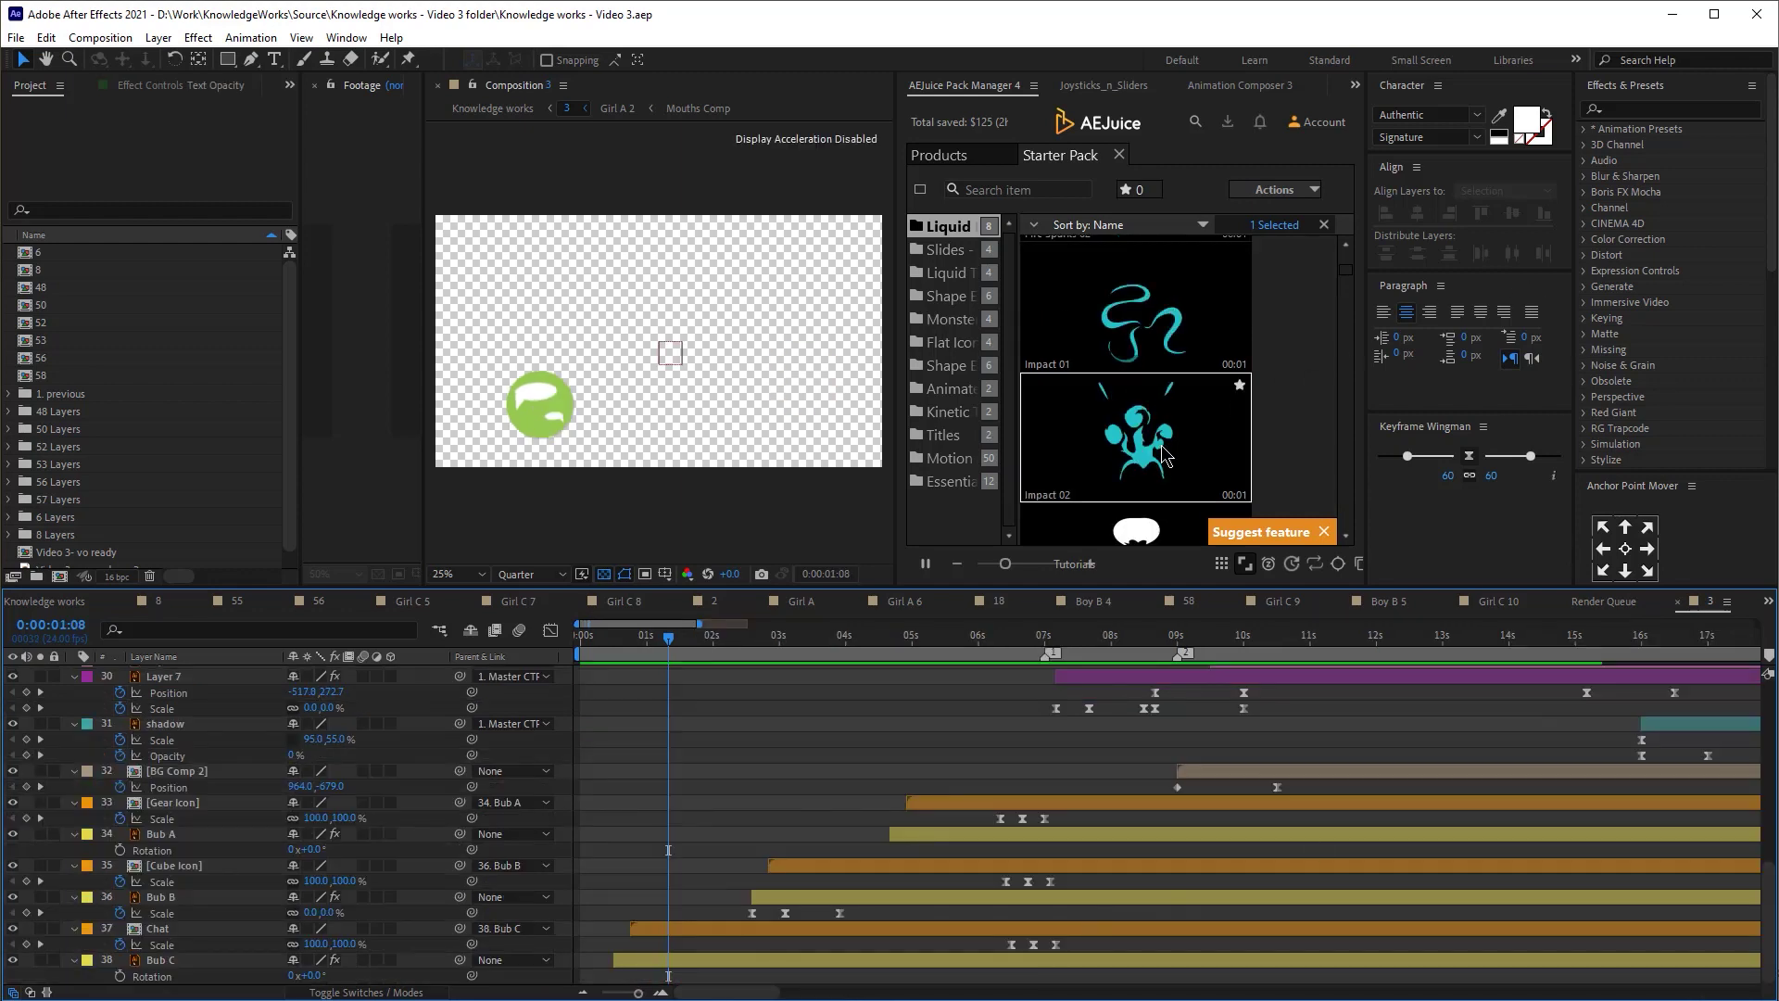
# - Import the Smoke 08 liquid element from the Starter Pack into composition 3 at 0:00:00:19
pyautogui.scroll(-2, 1161, 454)
pyautogui.scroll(-3, 1161, 454)
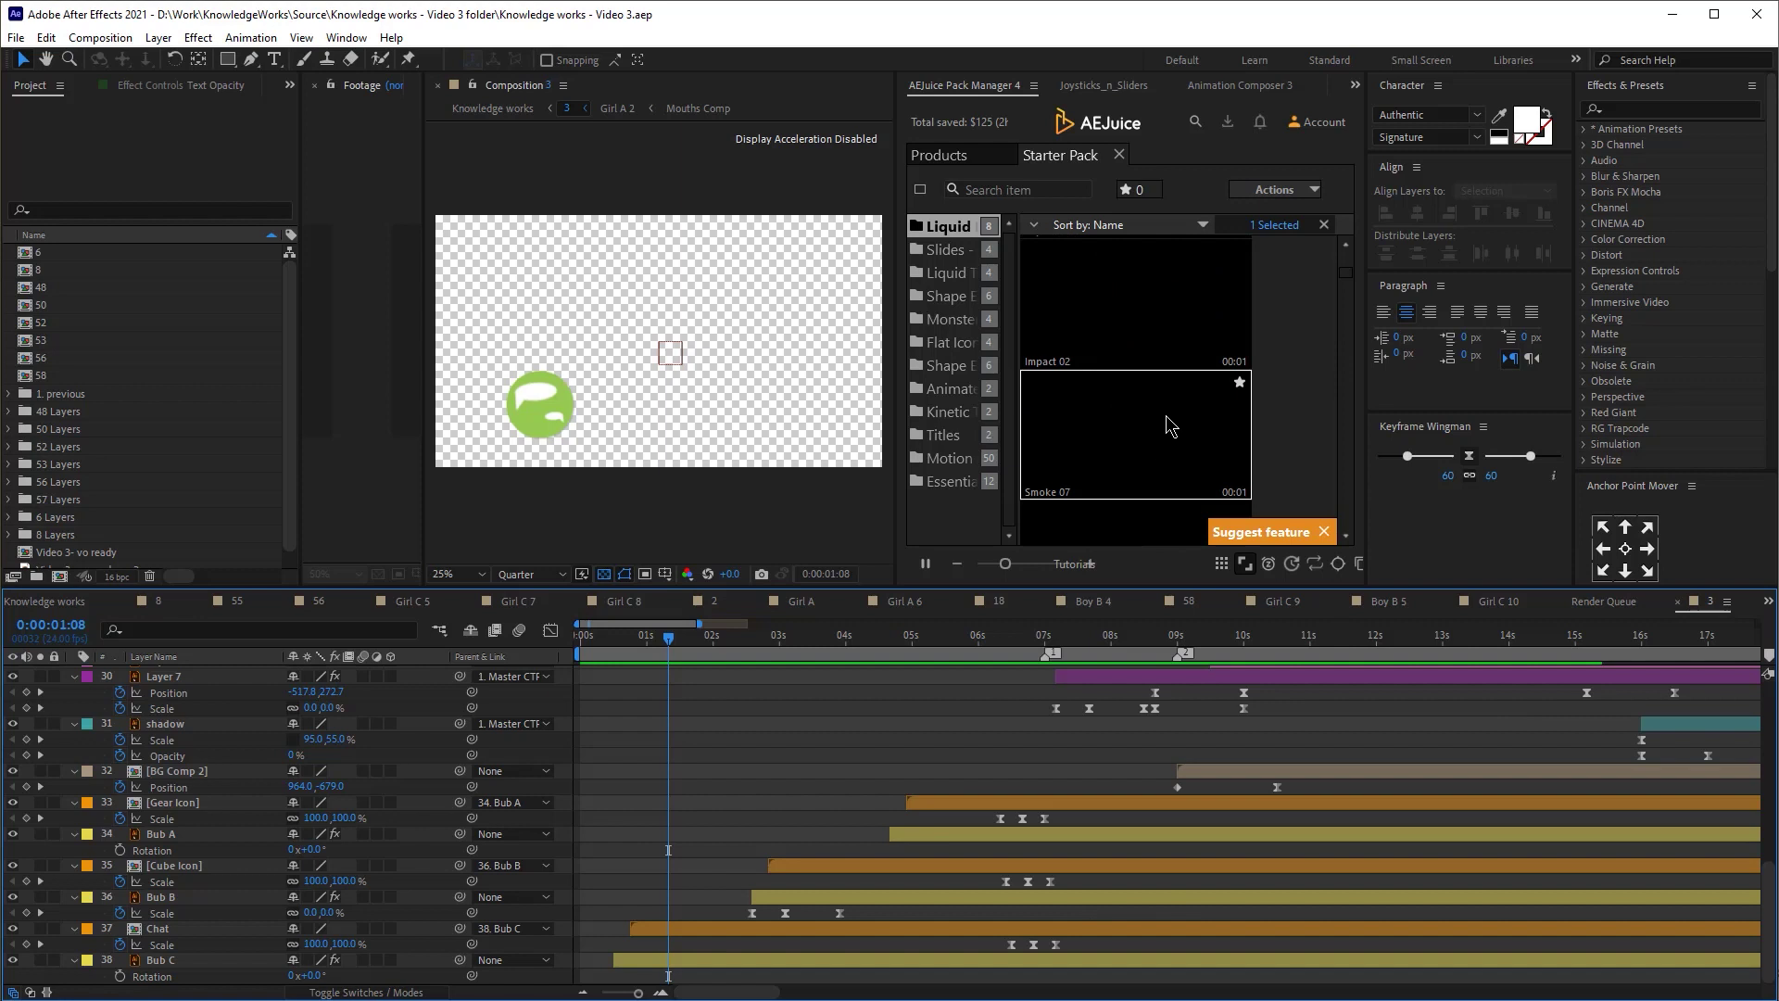
pyautogui.scroll(1, 1135, 324)
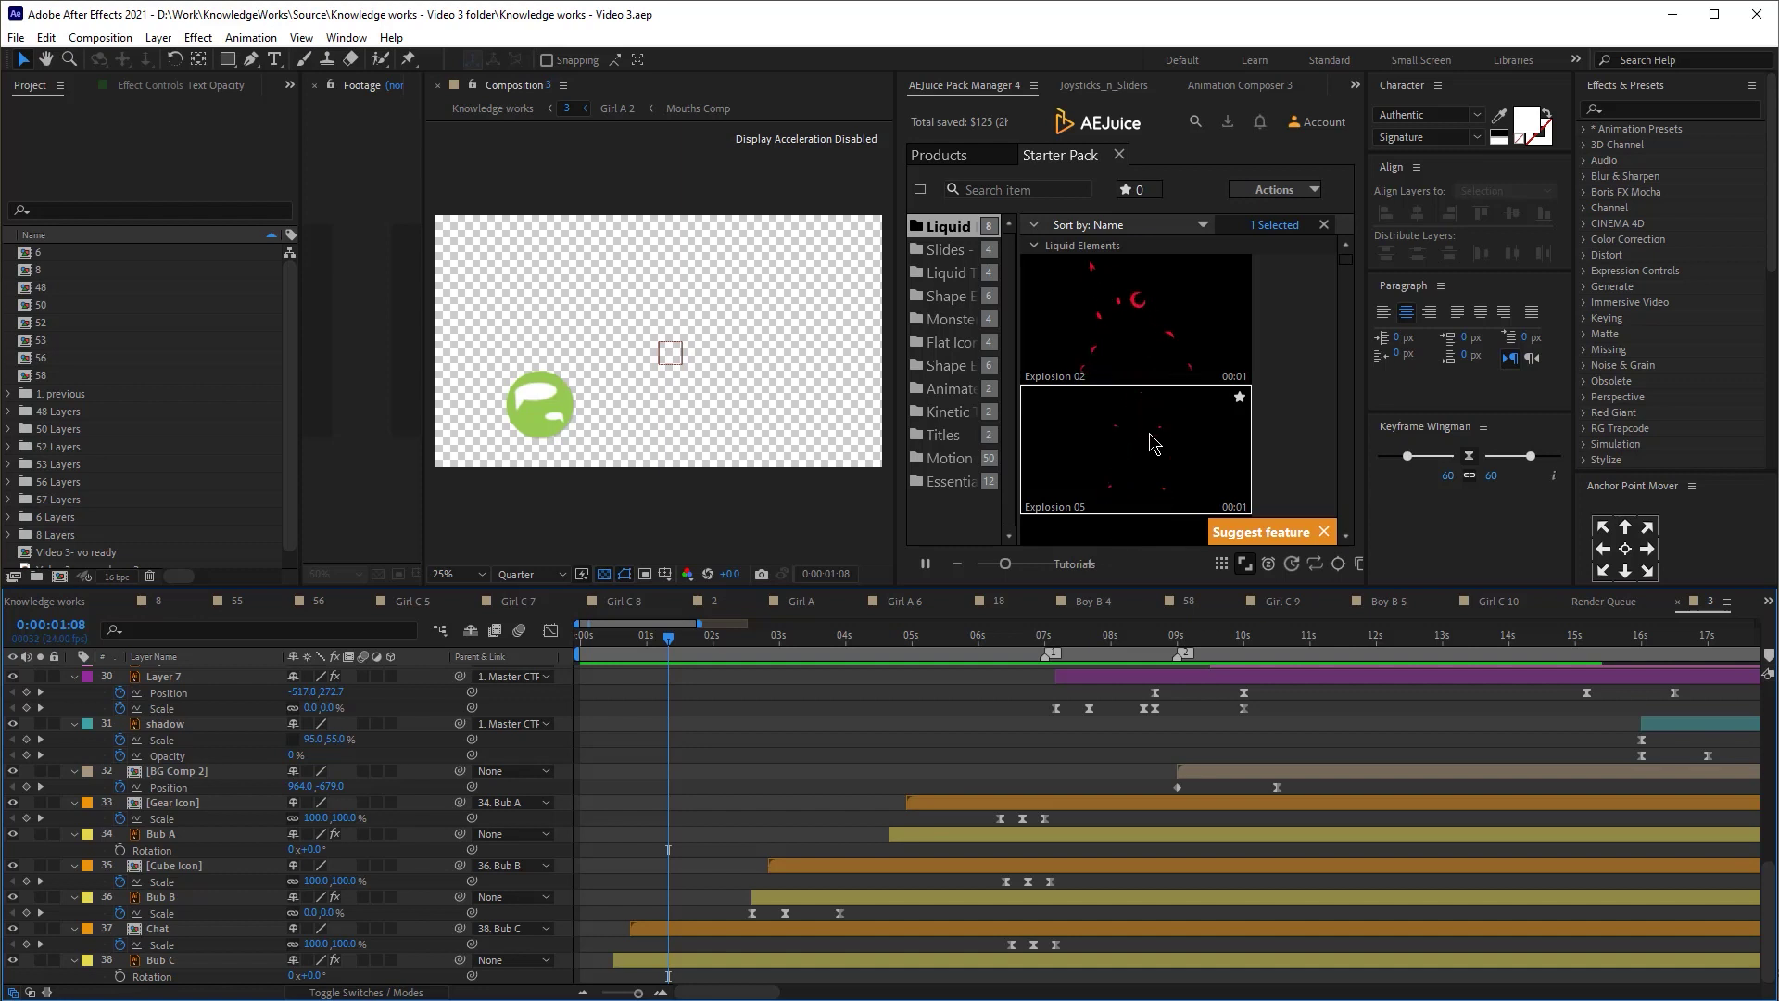
pyautogui.scroll(-1, 1152, 443)
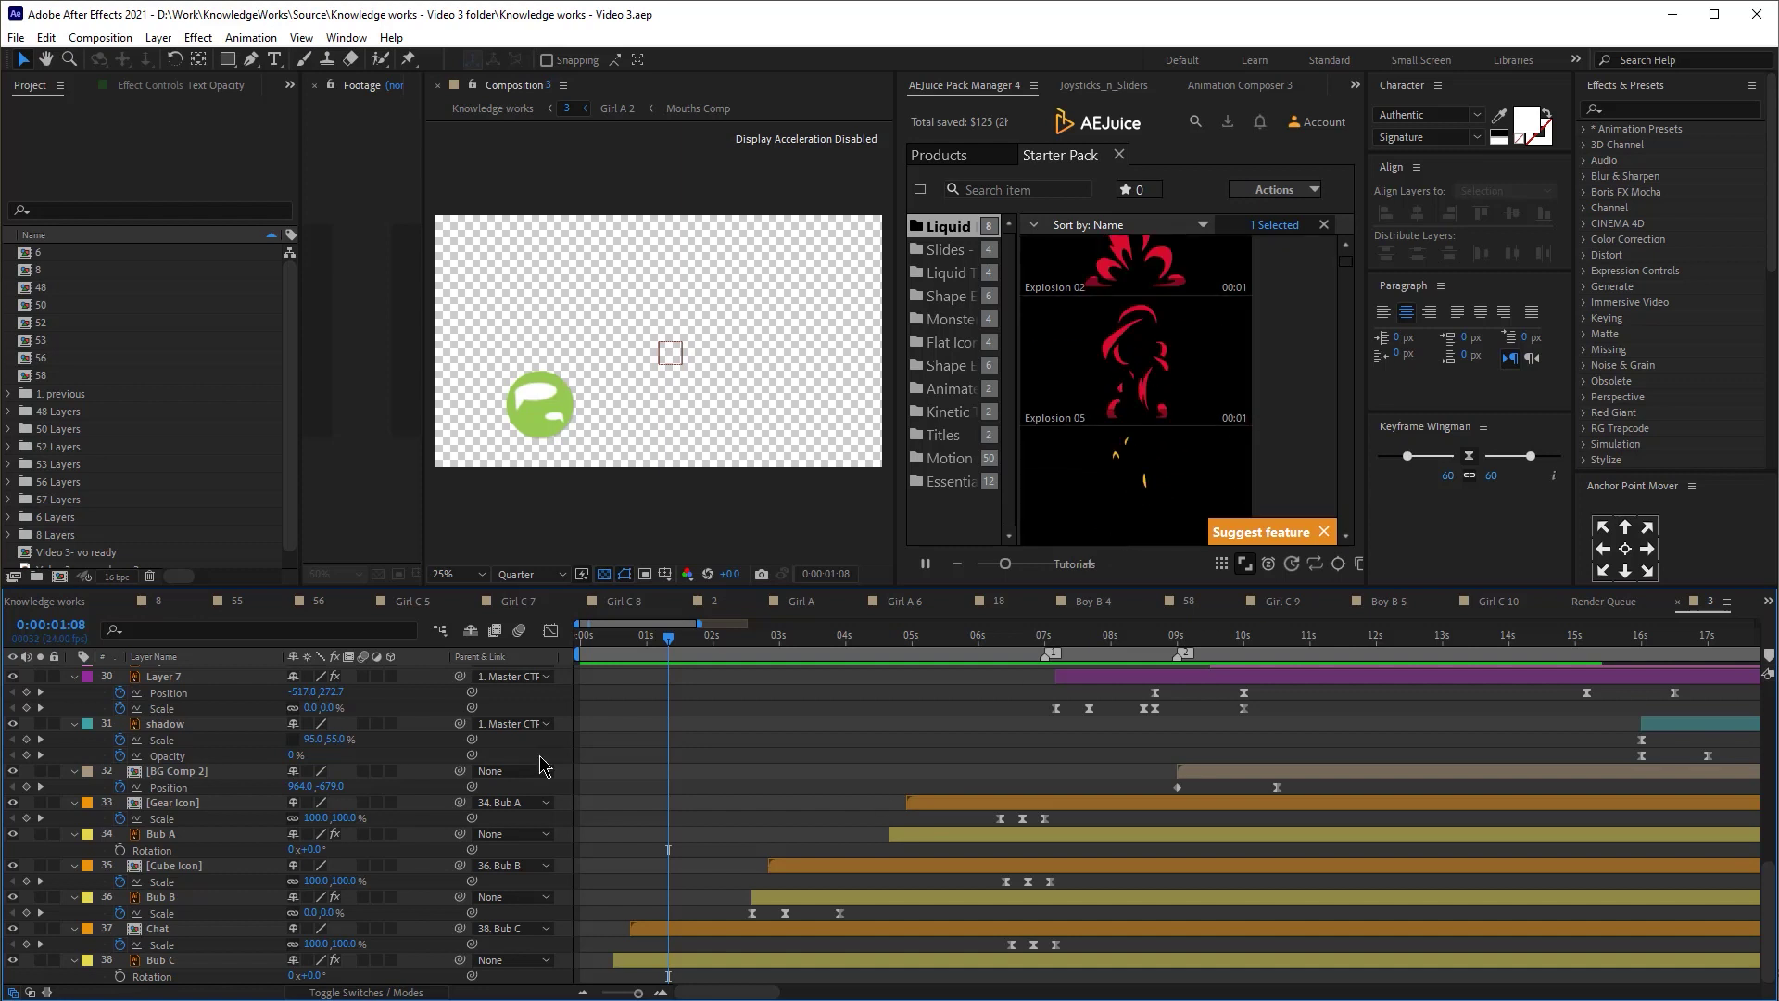
pyautogui.moveTo(630, 651)
pyautogui.mouseDown()
pyautogui.moveTo(610, 654)
pyautogui.moveTo(653, 658)
pyautogui.moveTo(633, 665)
pyautogui.mouseUp()
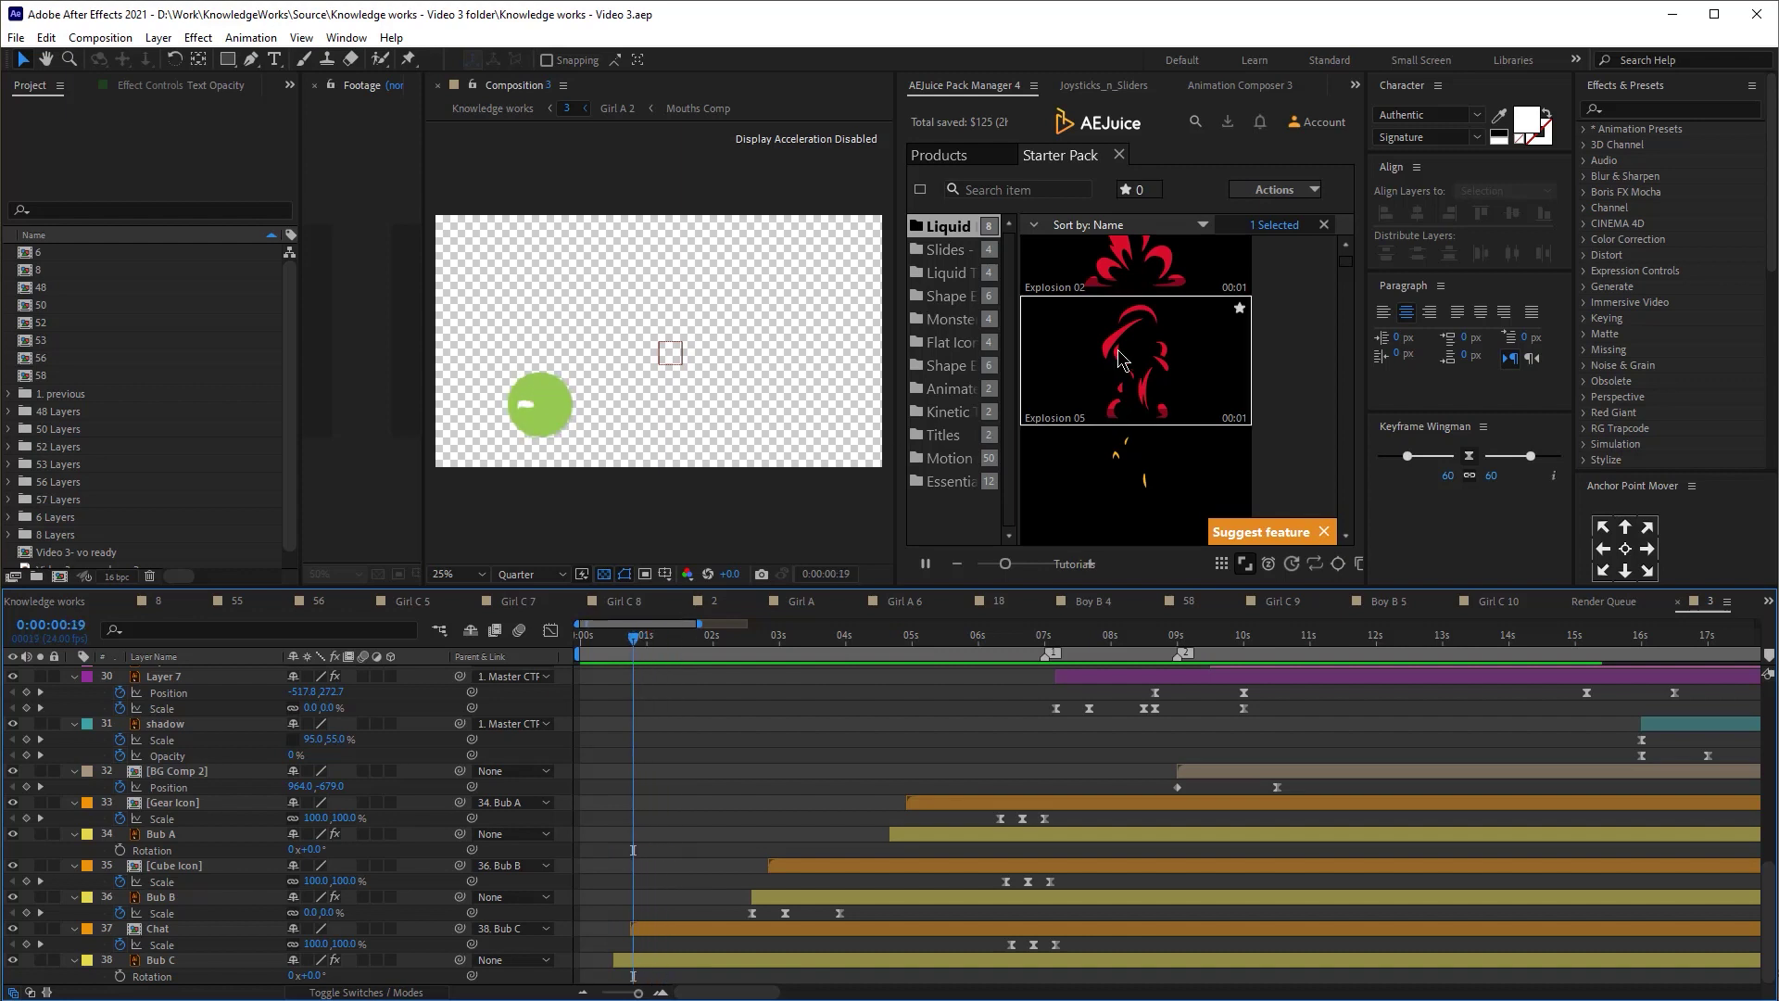
pyautogui.scroll(-1, 1152, 371)
pyautogui.scroll(-2, 1158, 389)
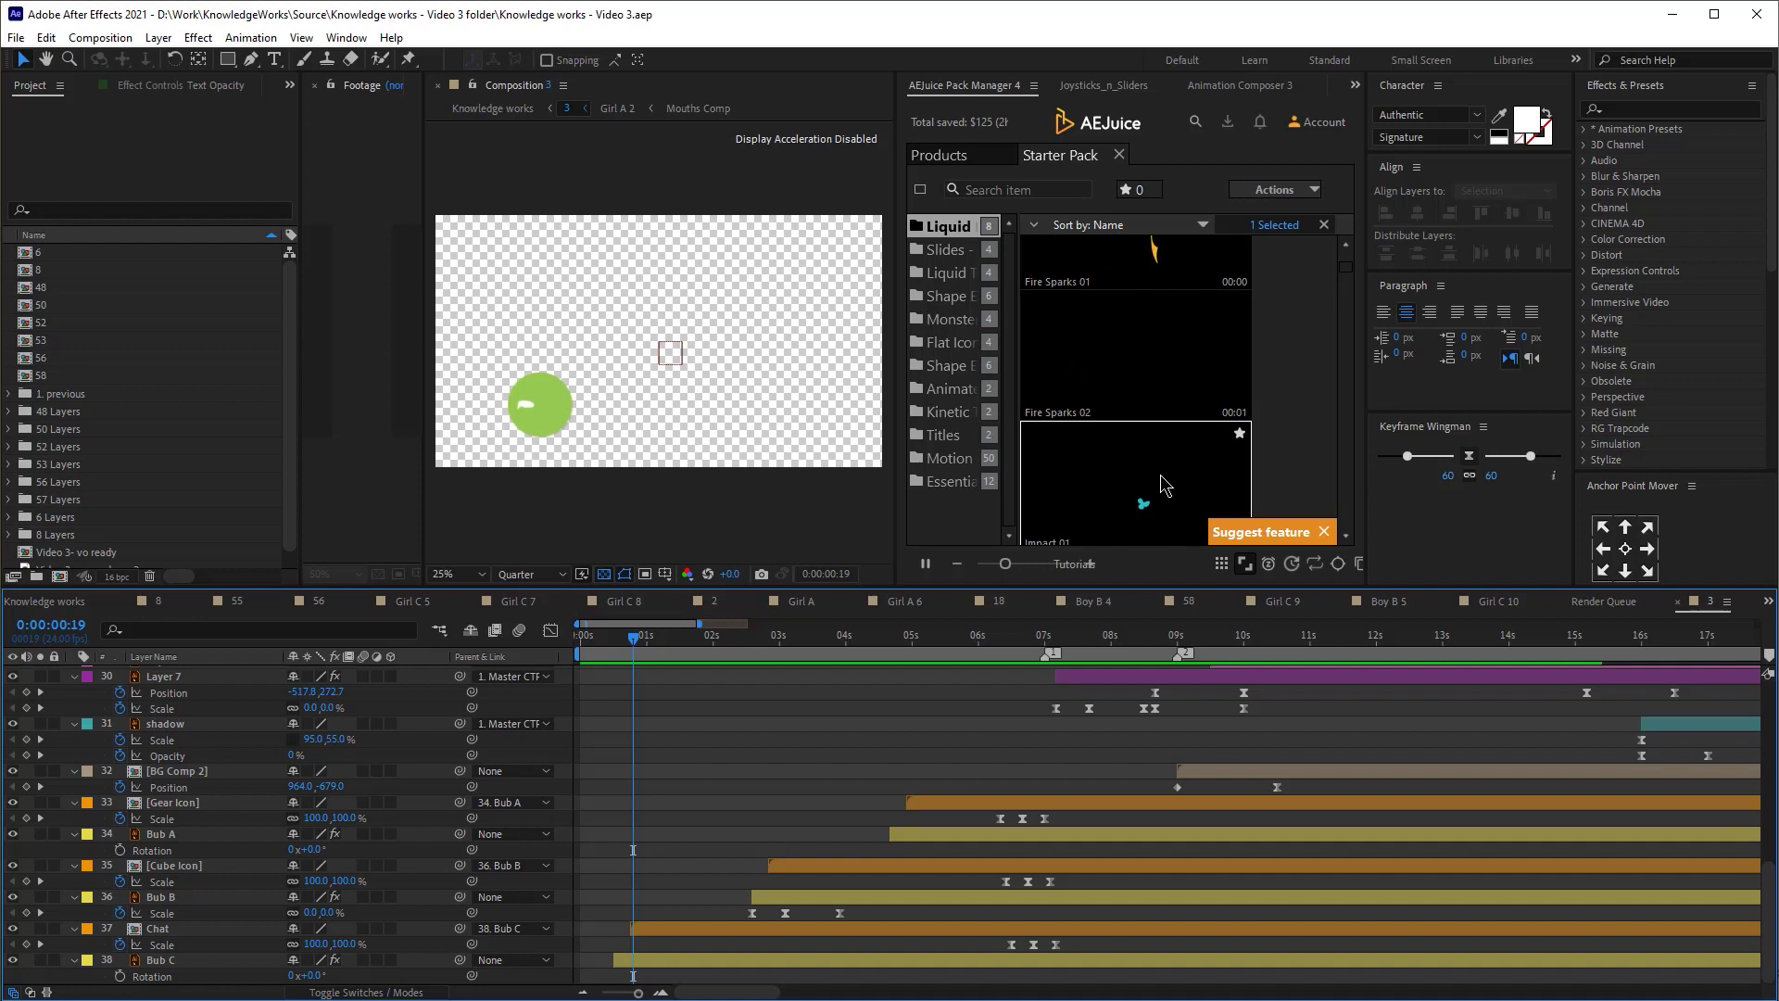
pyautogui.scroll(-2, 1165, 472)
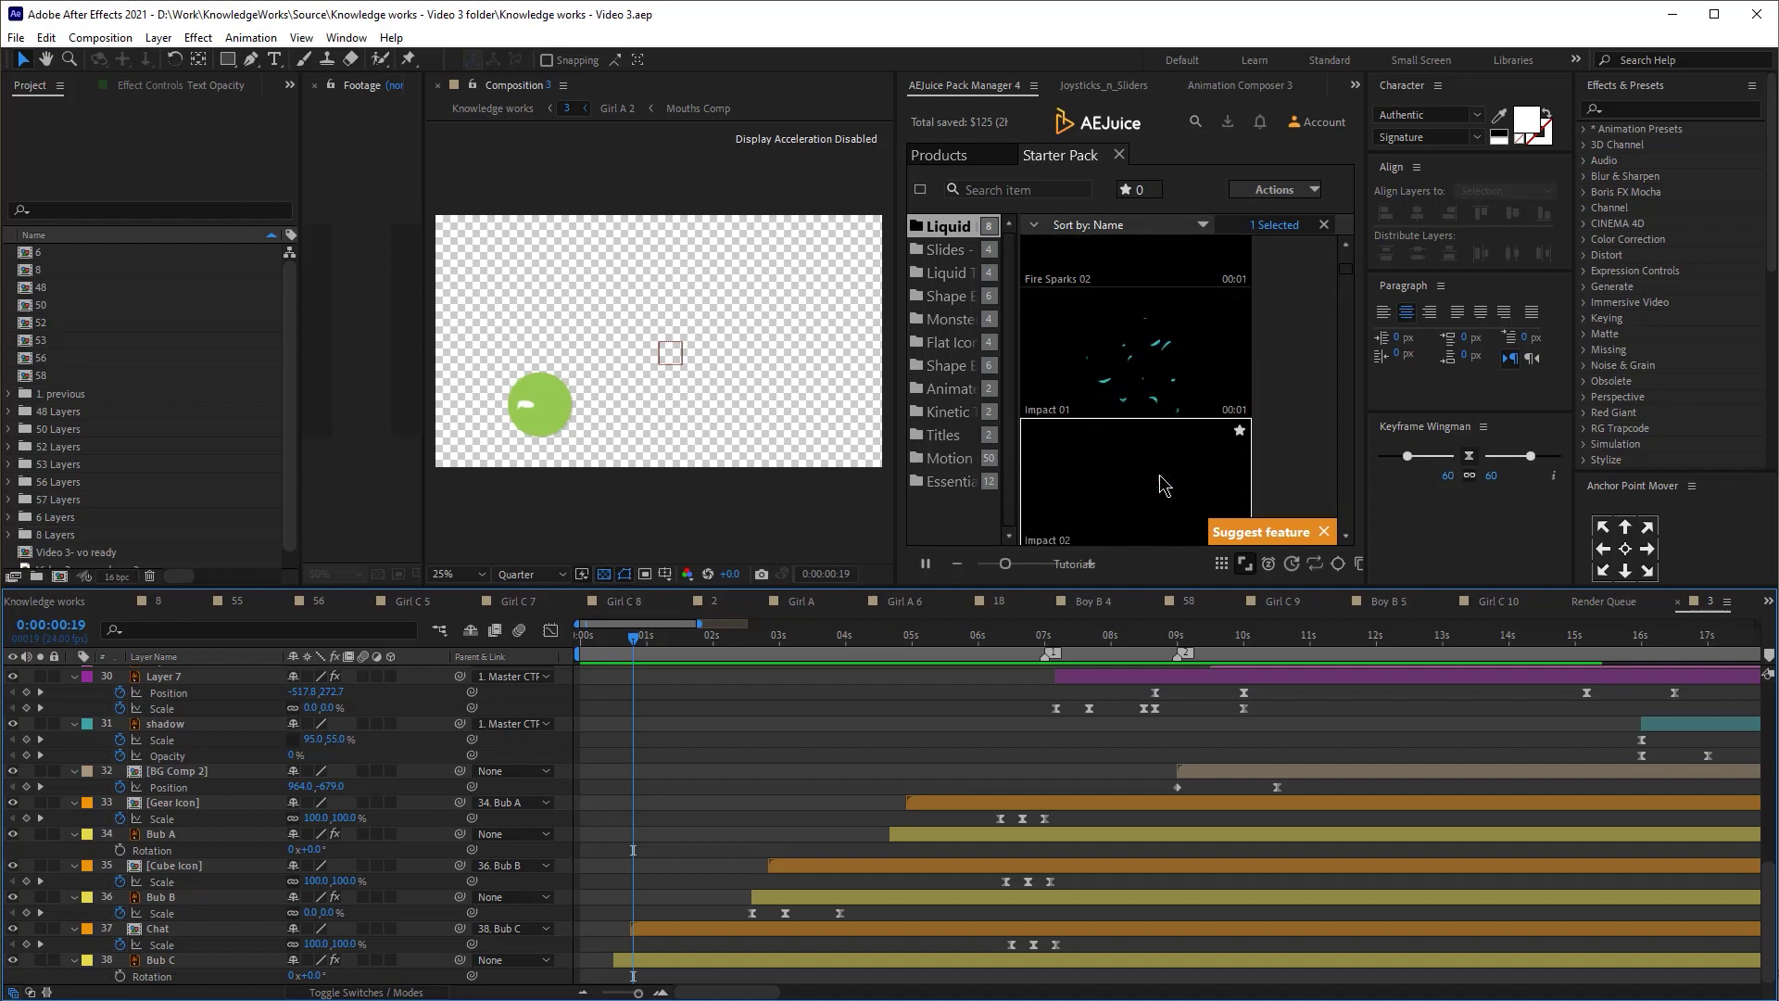
pyautogui.scroll(-2, 1165, 472)
pyautogui.scroll(-2, 1165, 482)
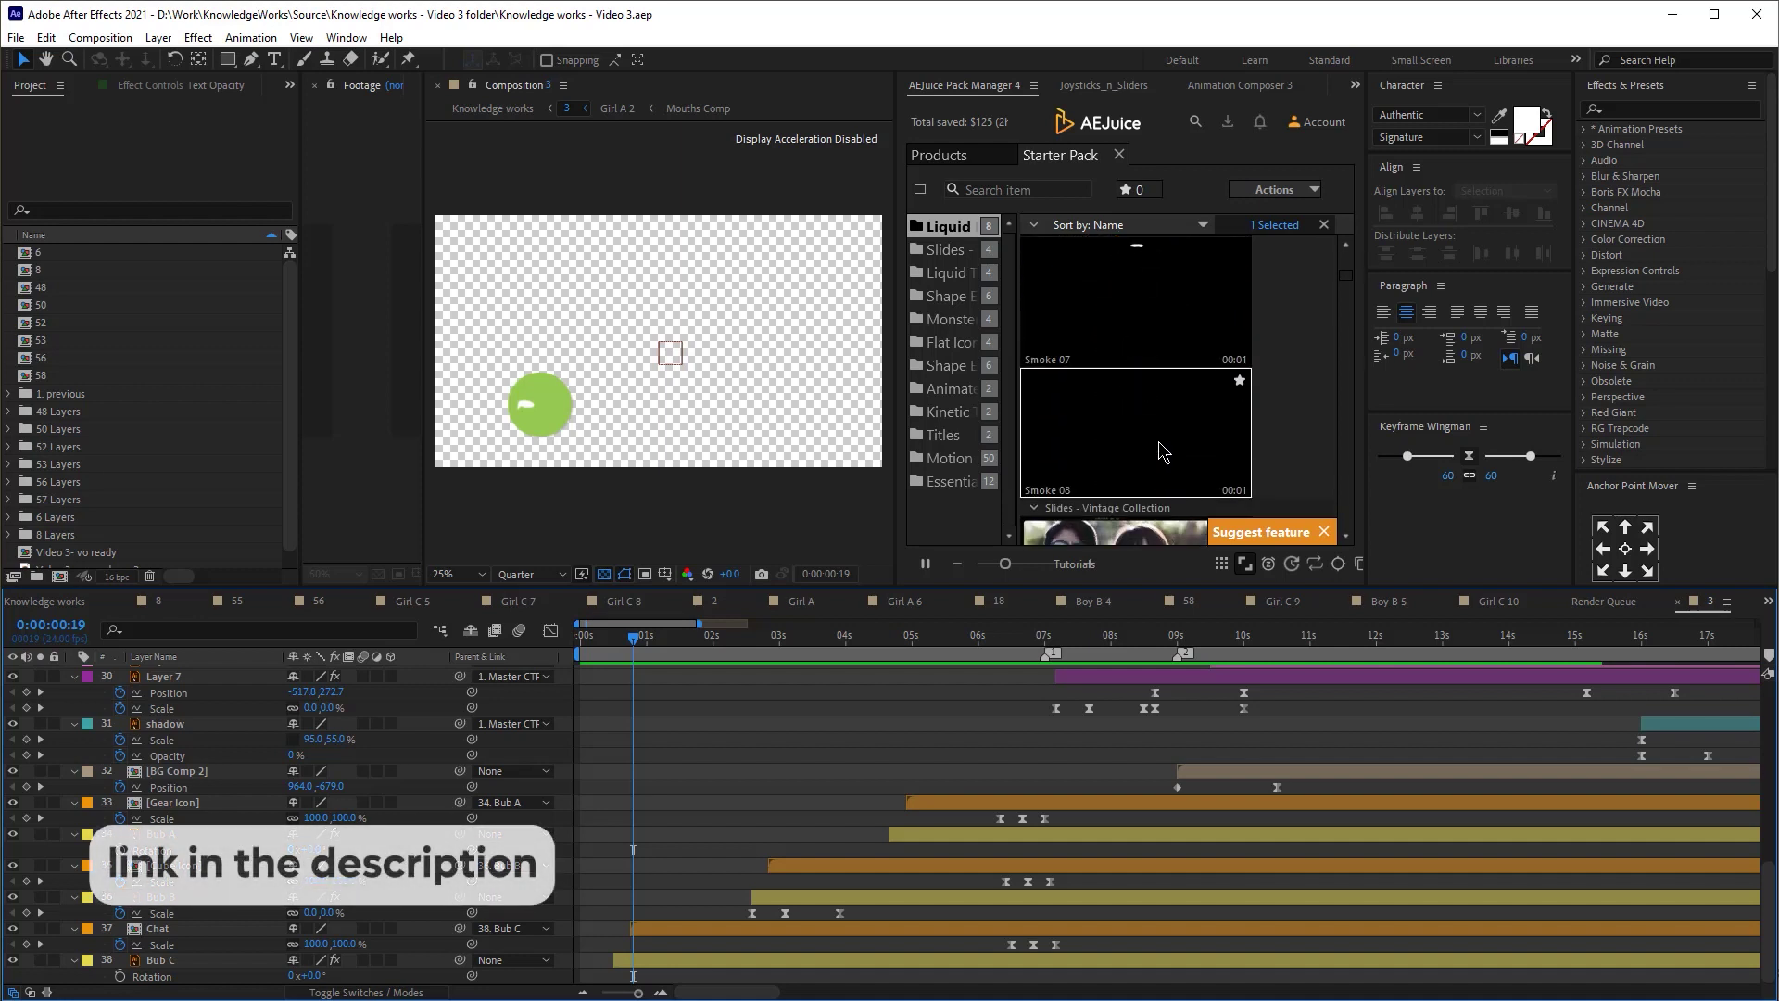
pyautogui.doubleClick(1164, 449)
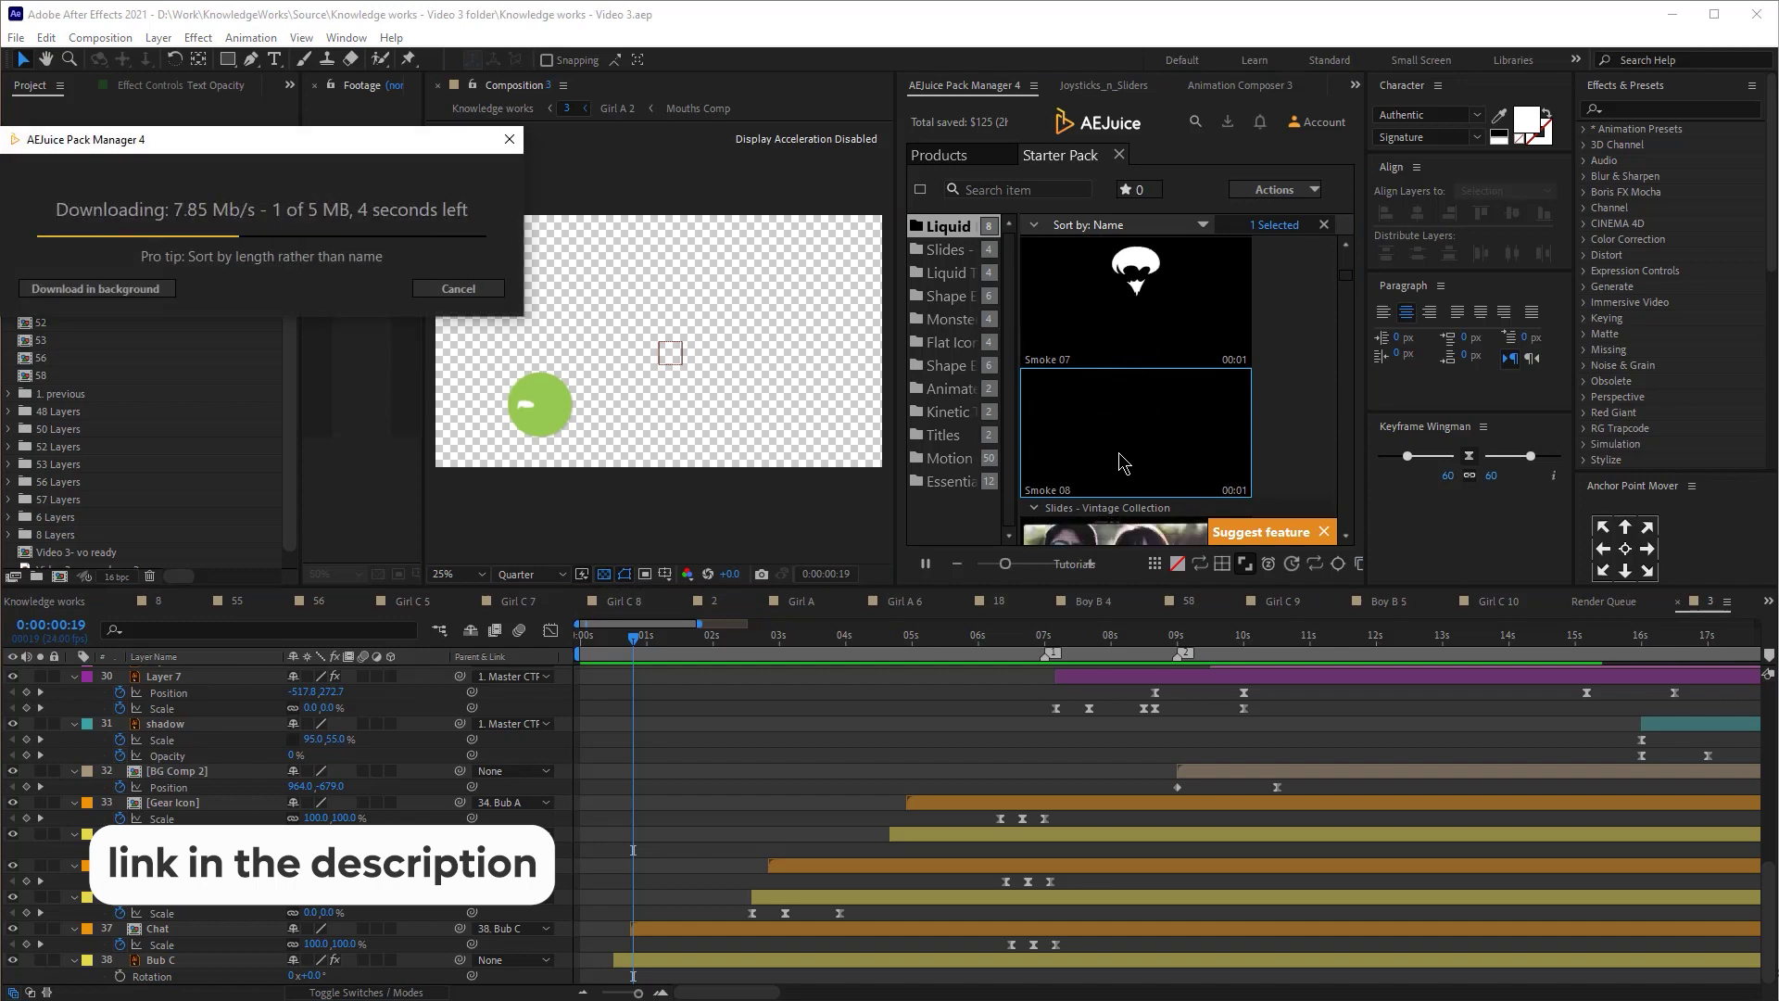
# - Position the Smoke 08 layer over the green chat bubble and turn off the transparency grid
pyautogui.click(656, 306)
pyautogui.moveTo(655, 306); pyautogui.dragTo(533, 339)
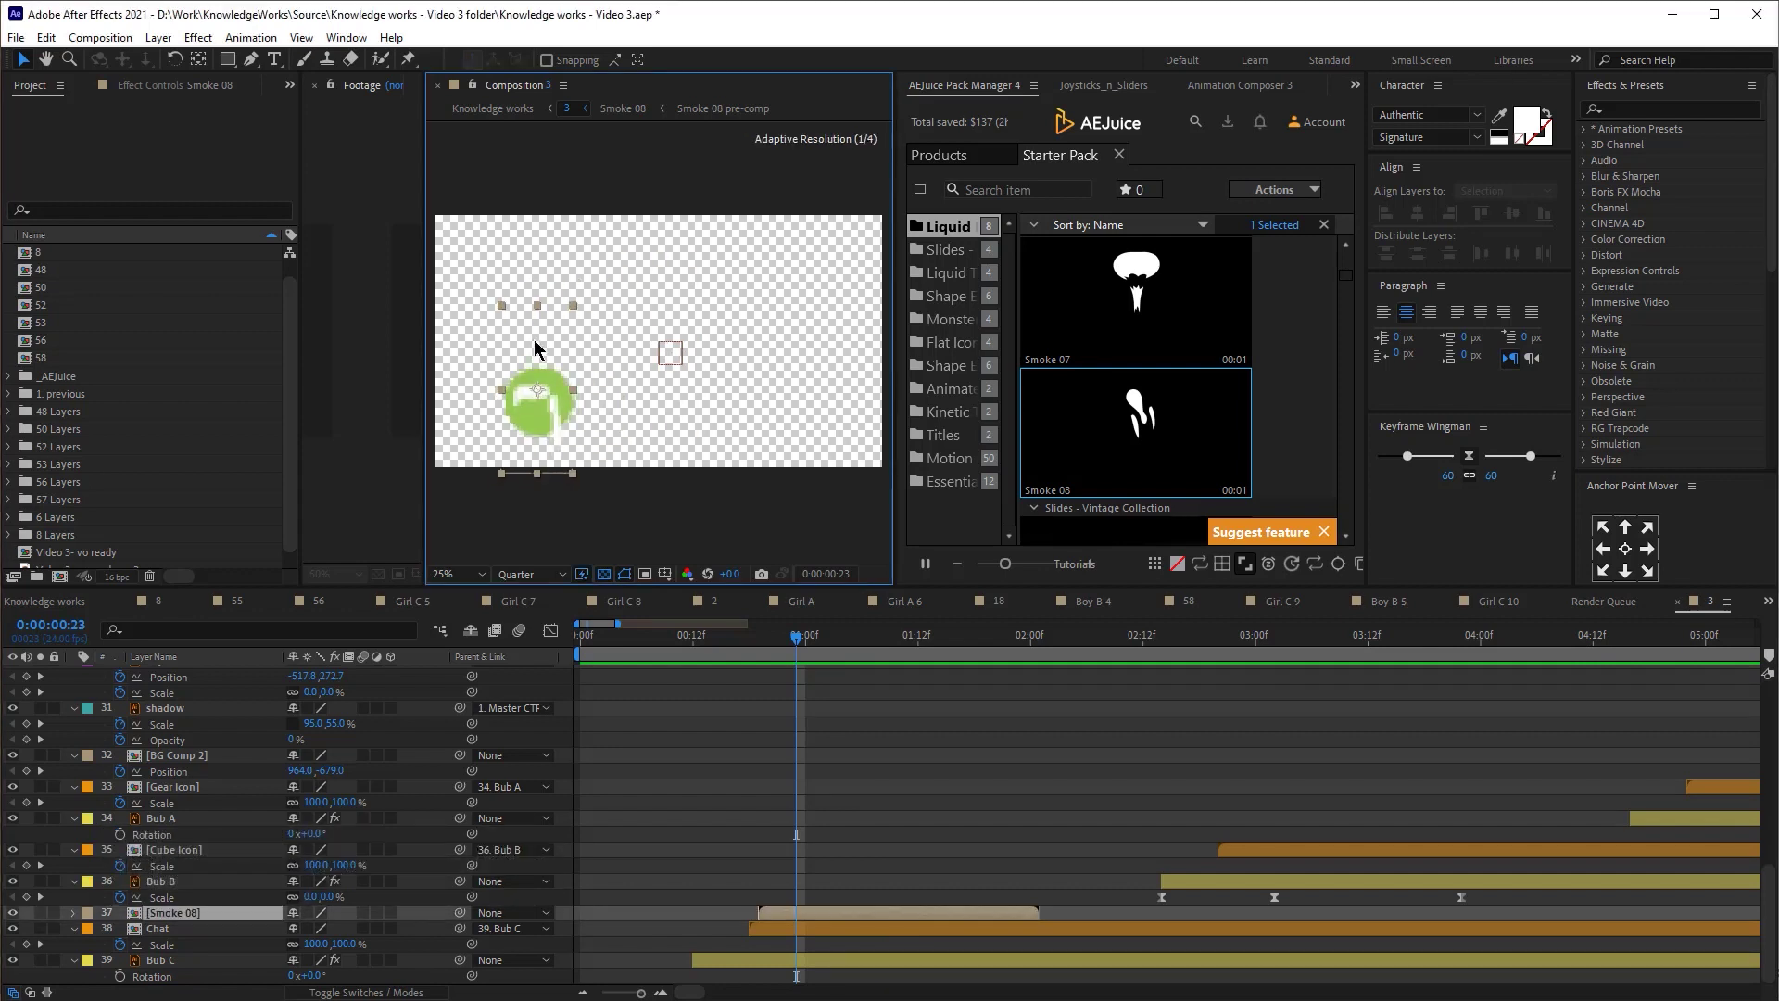
pyautogui.click(605, 574)
pyautogui.moveTo(808, 640); pyautogui.dragTo(896, 640)
pyautogui.moveTo(538, 355); pyautogui.dragTo(531, 355)
# - Move the Smoke 08 layer below Bub C in the layer stack and fine-tune its position at 0:00:01:07
pyautogui.moveTo(217, 914); pyautogui.dragTo(217, 975)
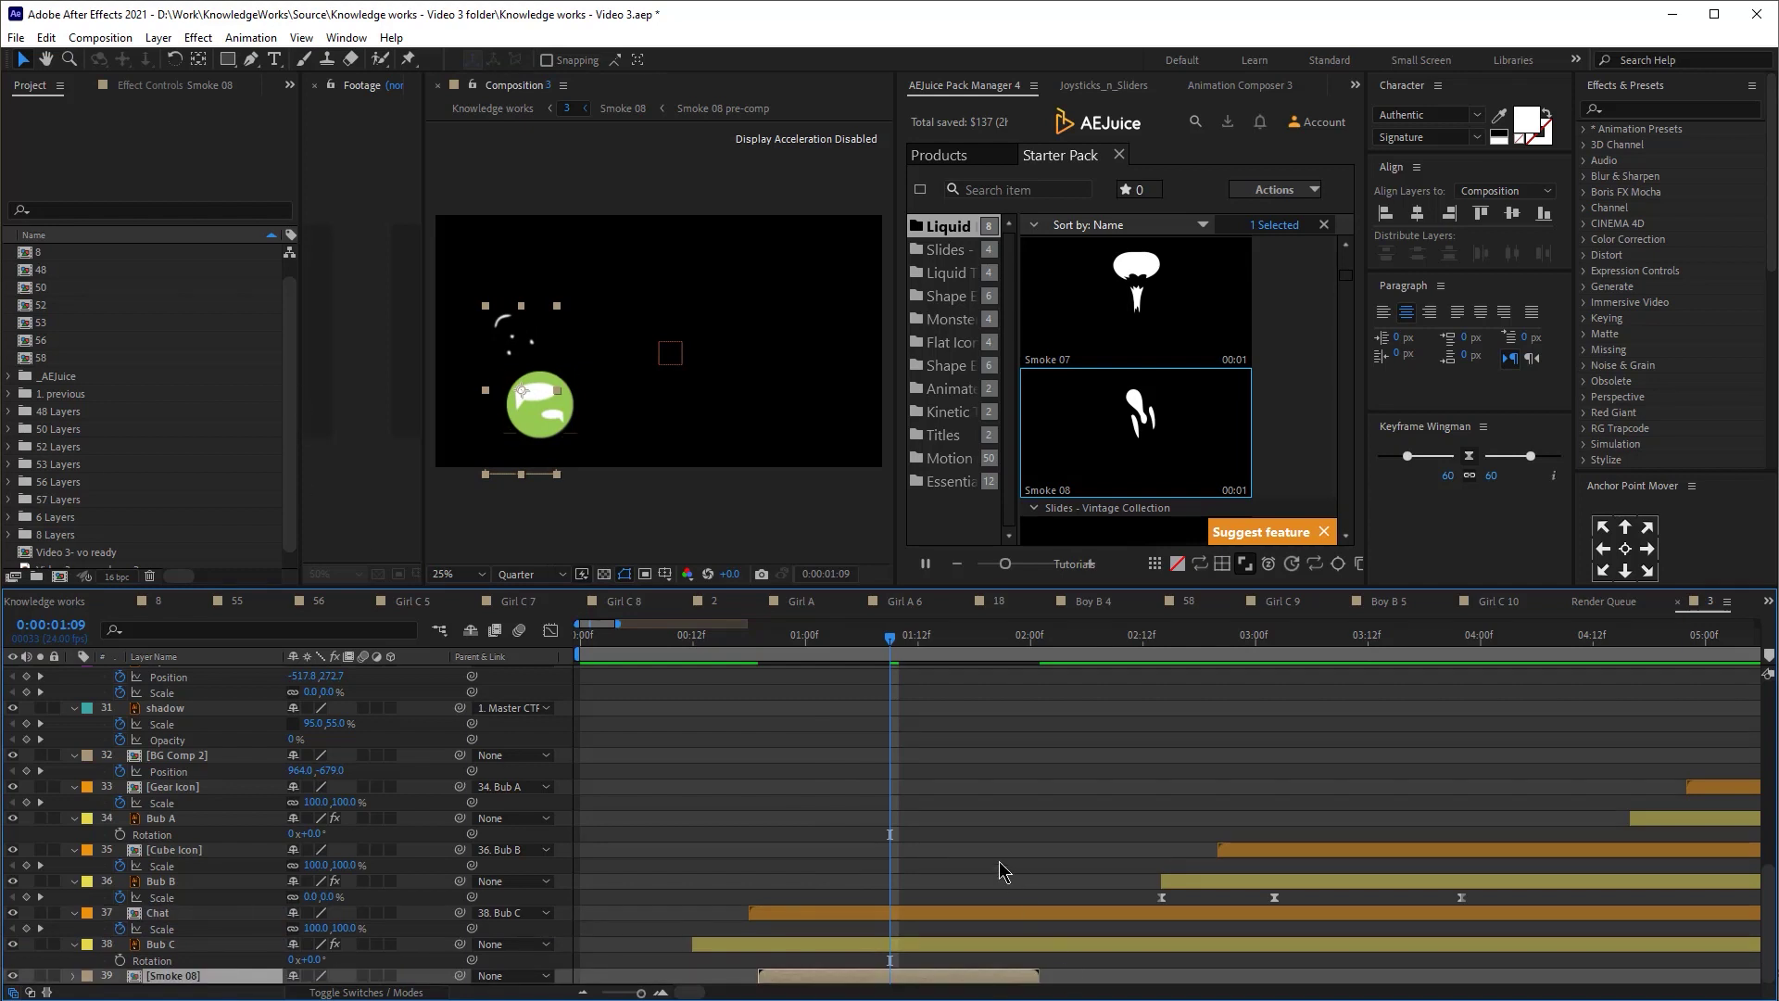
pyautogui.click(693, 641)
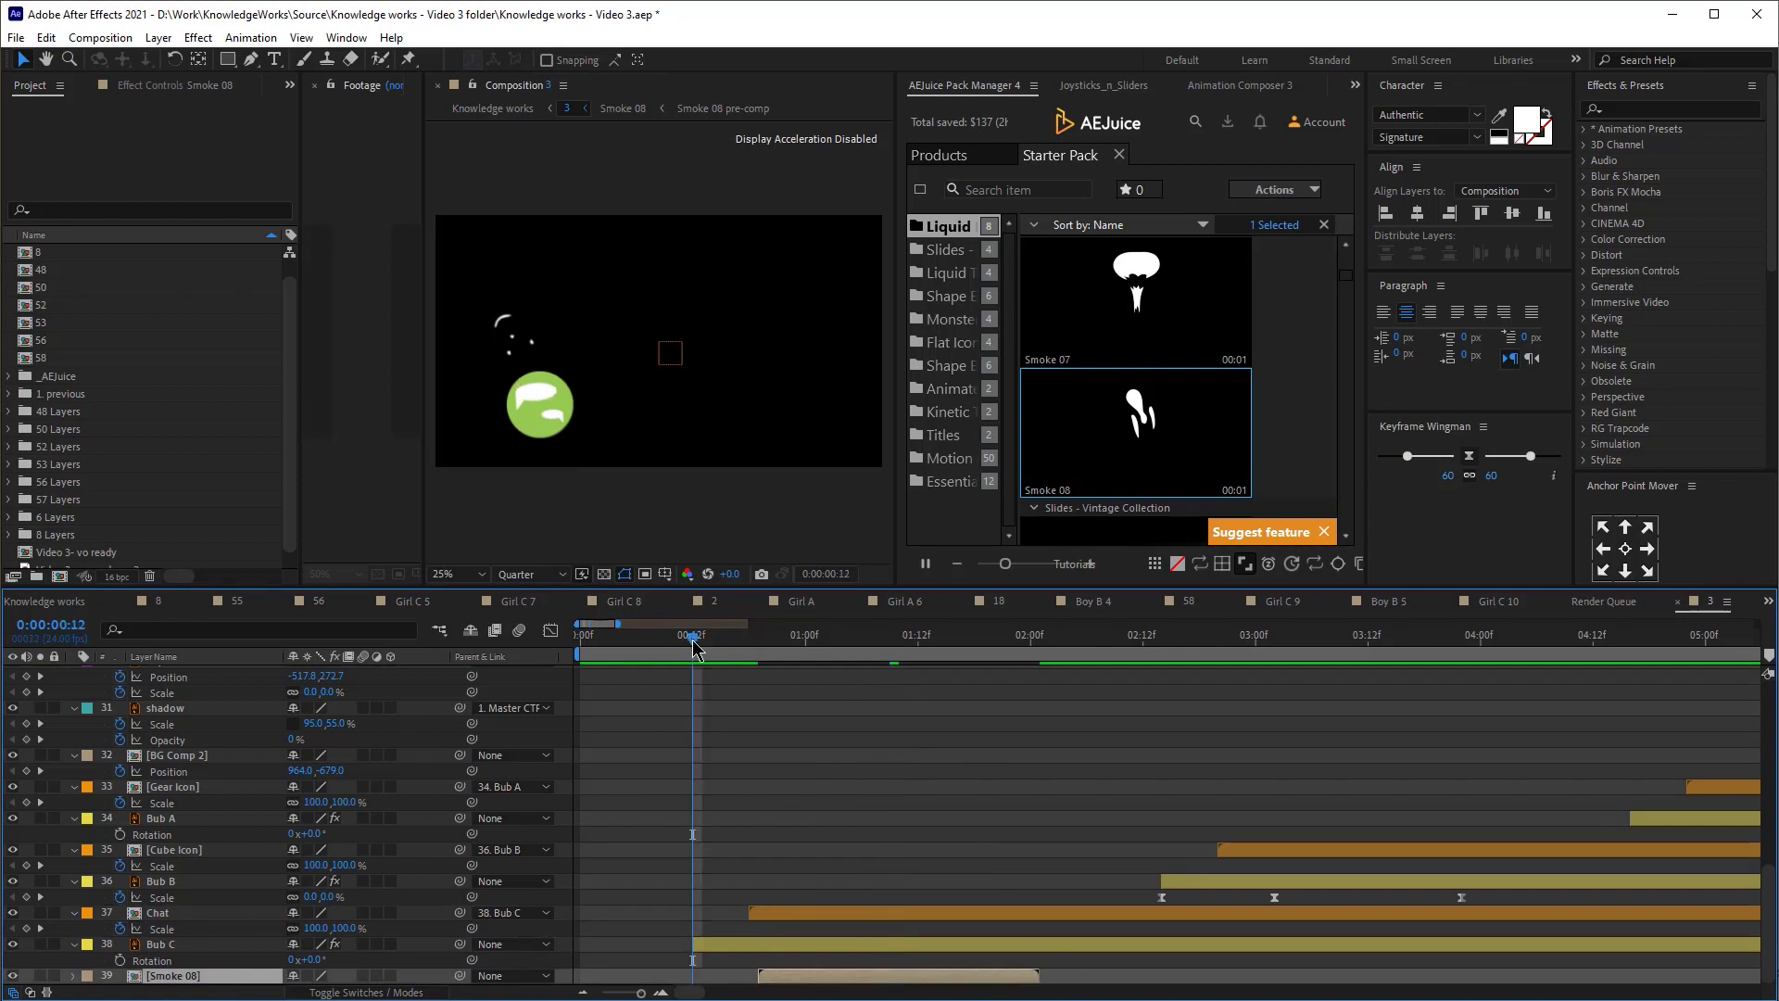
pyautogui.moveTo(827, 642); pyautogui.dragTo(871, 638)
pyautogui.moveTo(545, 430); pyautogui.dragTo(547, 429)
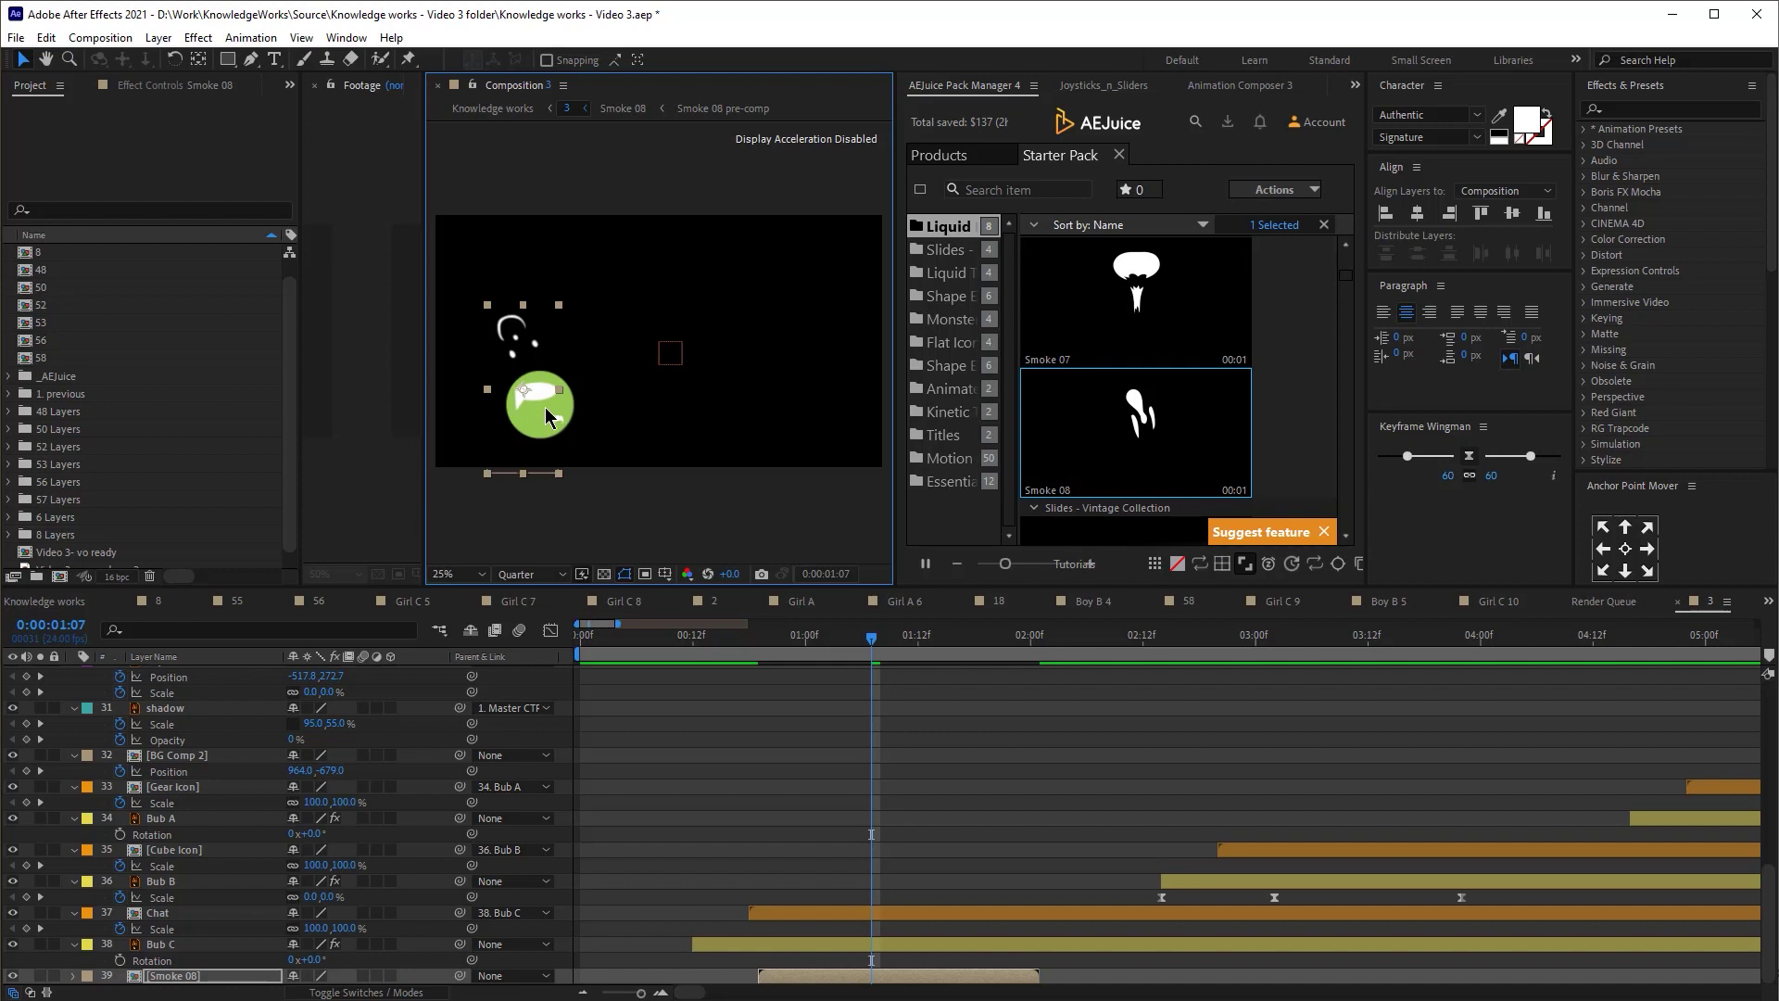
# - Sample the bubble's green, apply it to the Color effect on the Controls layer inside Smoke 08, and return to composition 3
pyautogui.click(102, 86)
pyautogui.click(1501, 117)
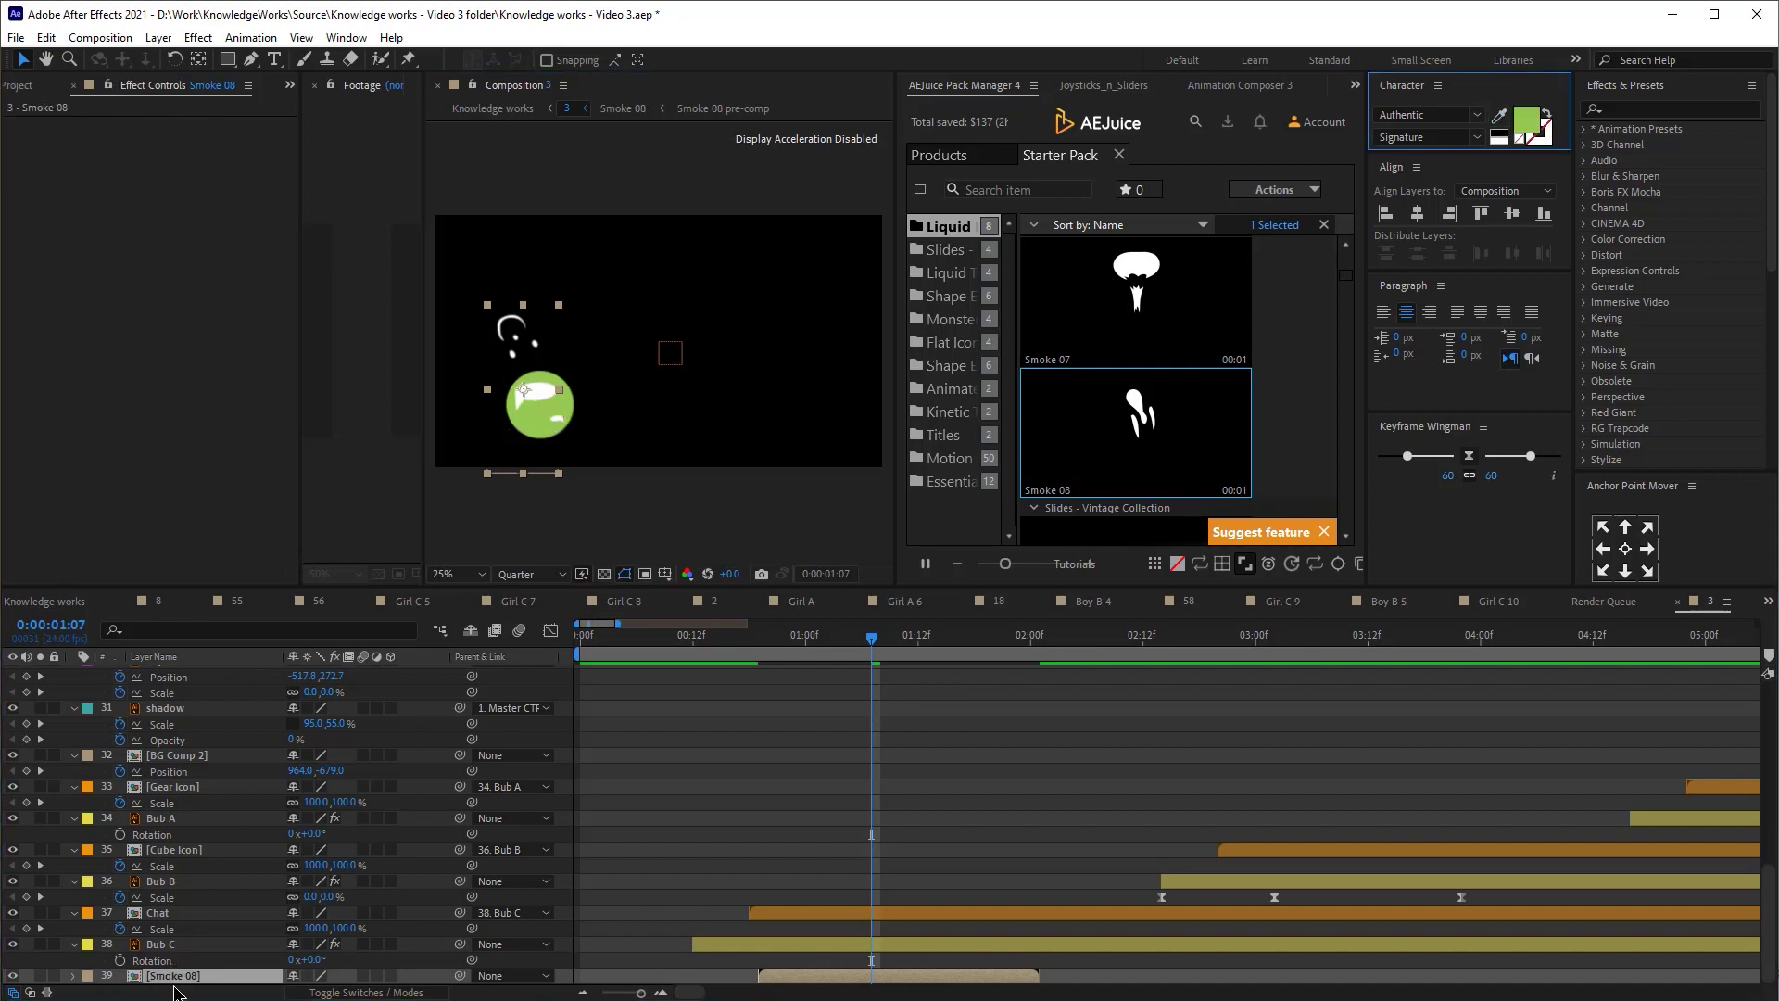
pyautogui.doubleClick(175, 977)
pyautogui.click(198, 676)
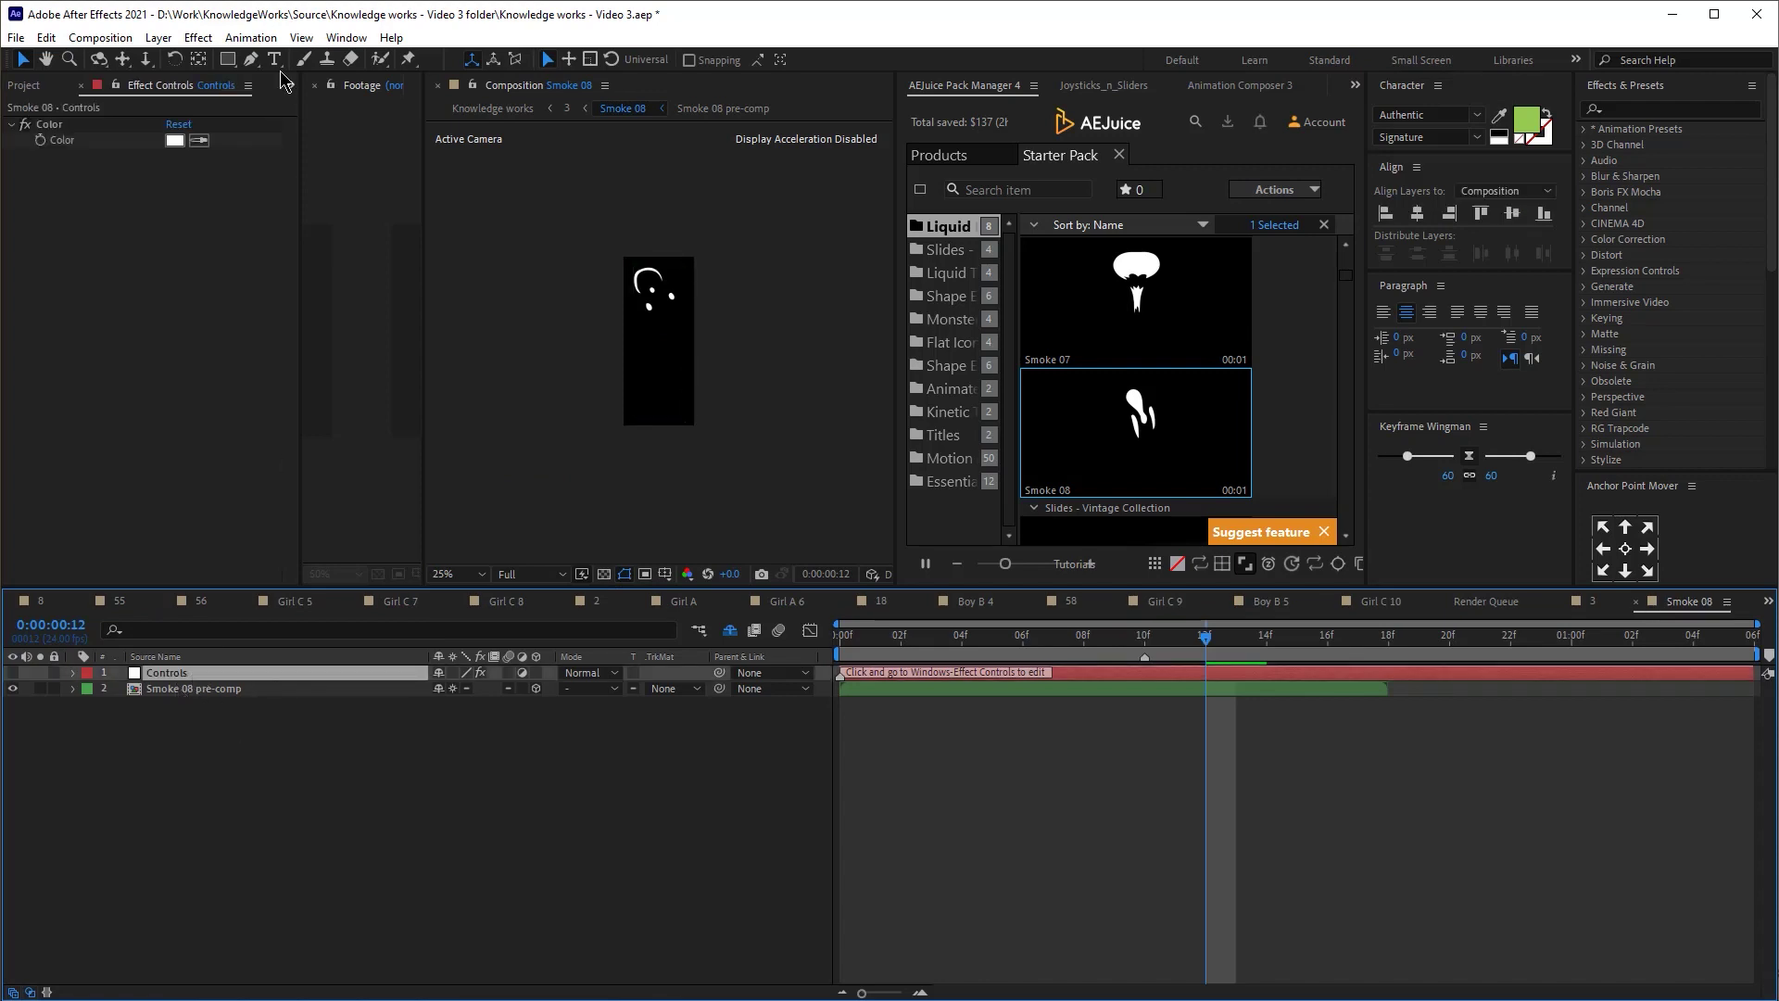
pyautogui.click(200, 141)
pyautogui.click(1536, 116)
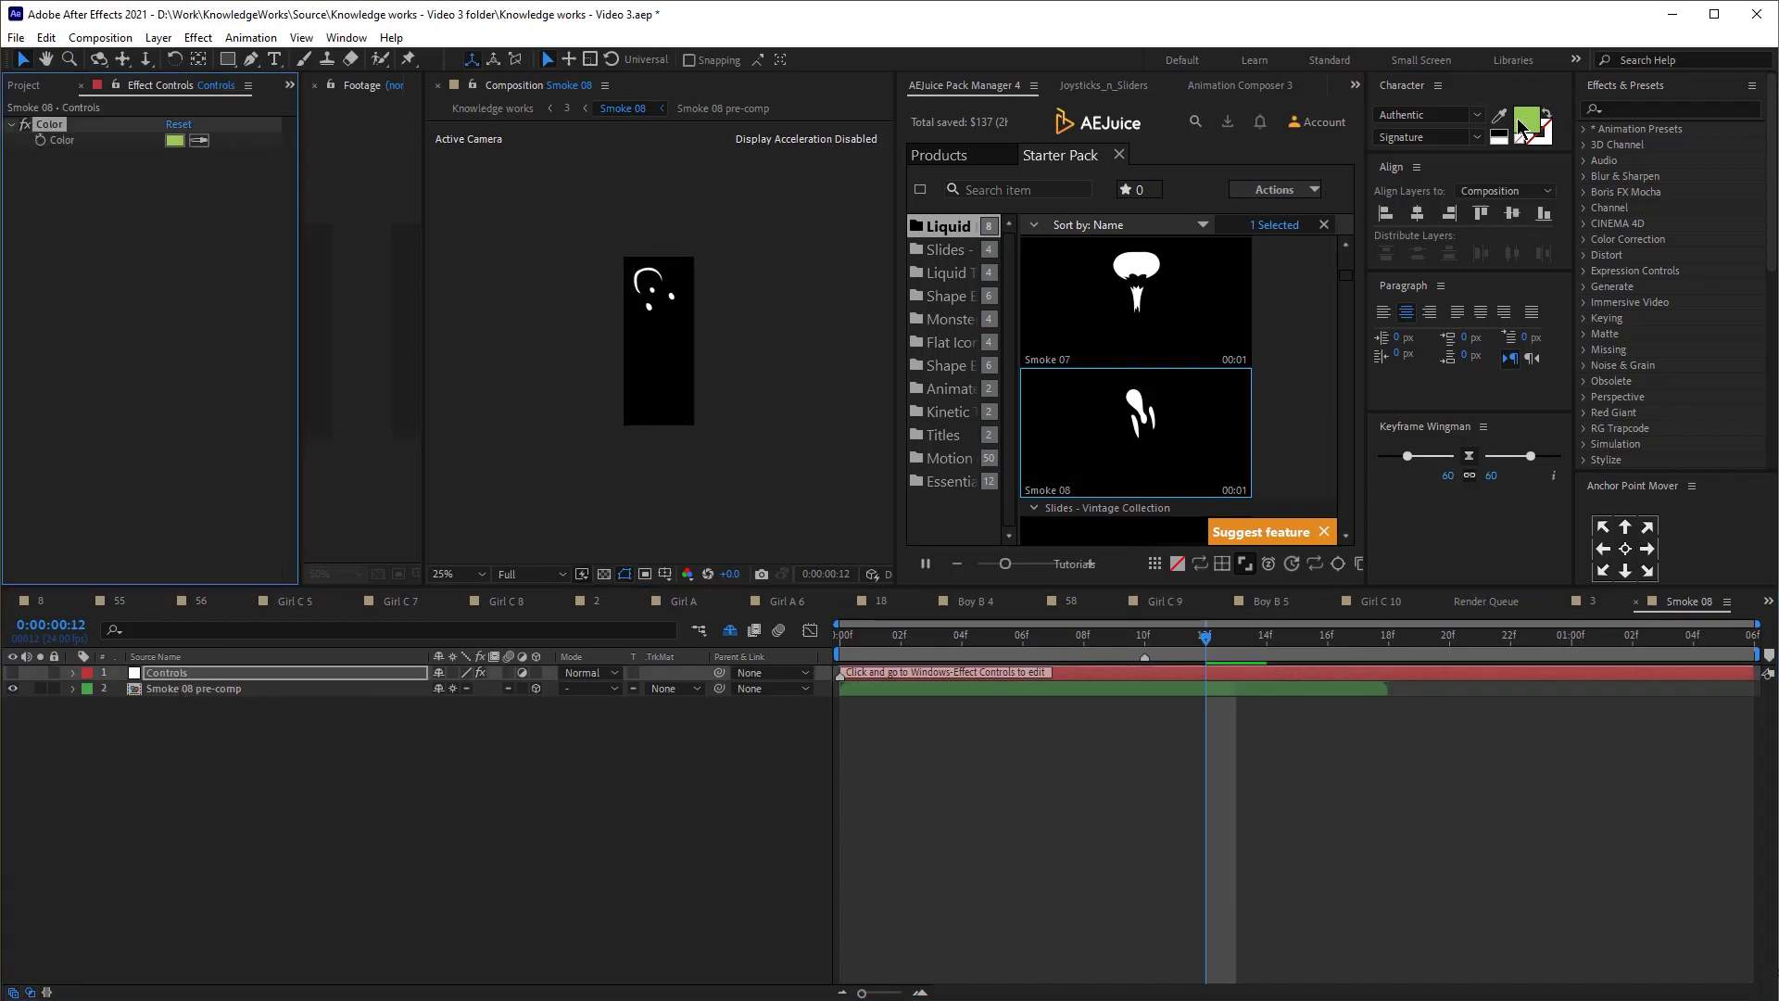
pyautogui.click(1056, 795)
pyautogui.click(567, 110)
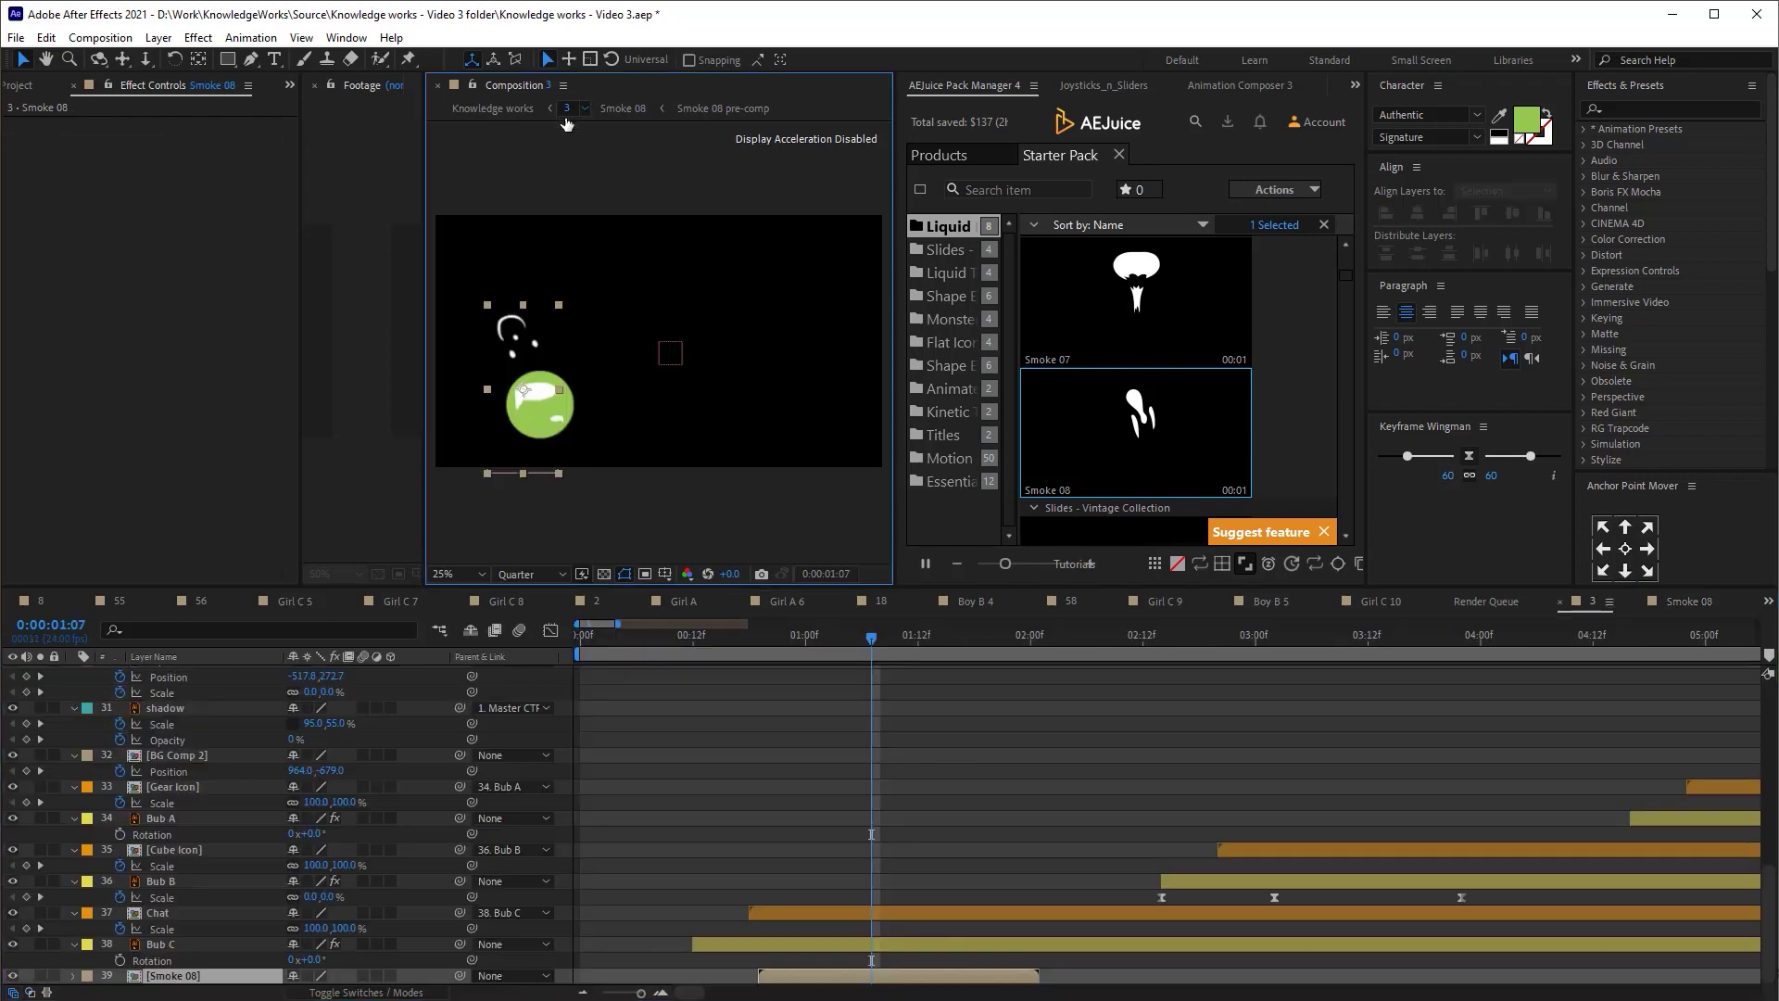
# - Preview the splash and draw a rectangular mask on Smoke 08 around the droplets and upper bubble at 0:00:01:03
pyautogui.click(712, 654)
pyautogui.press('space')
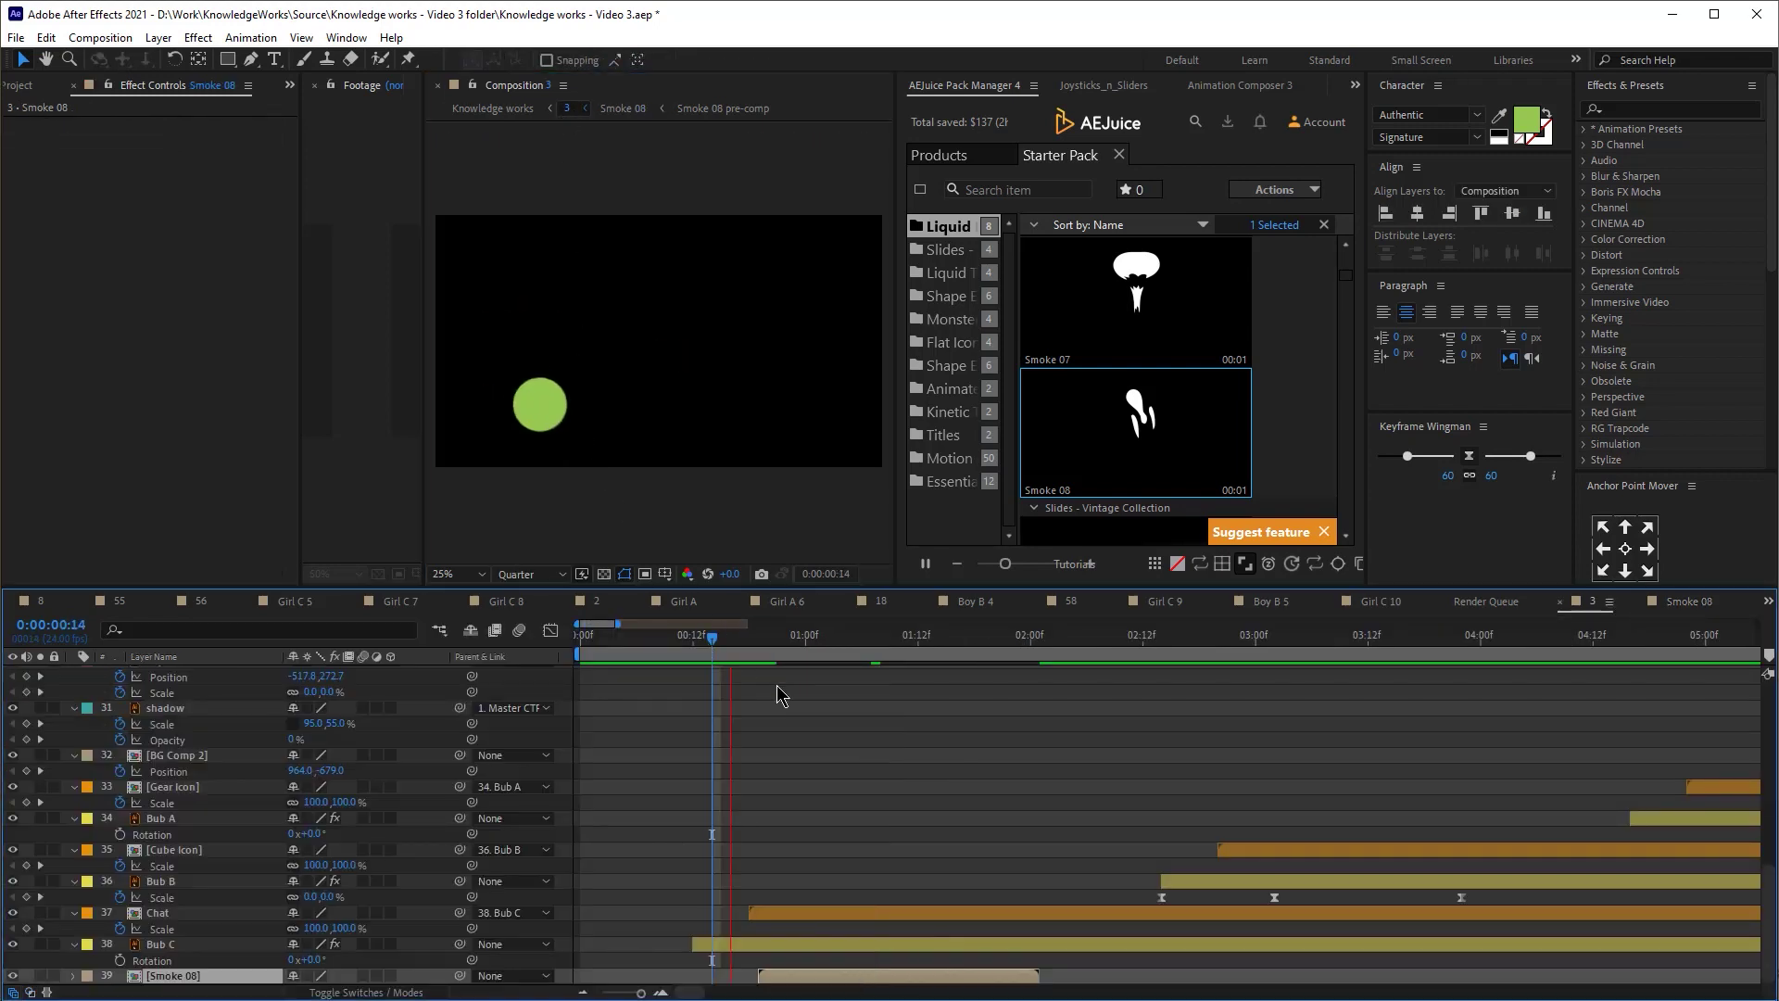
pyautogui.click(842, 639)
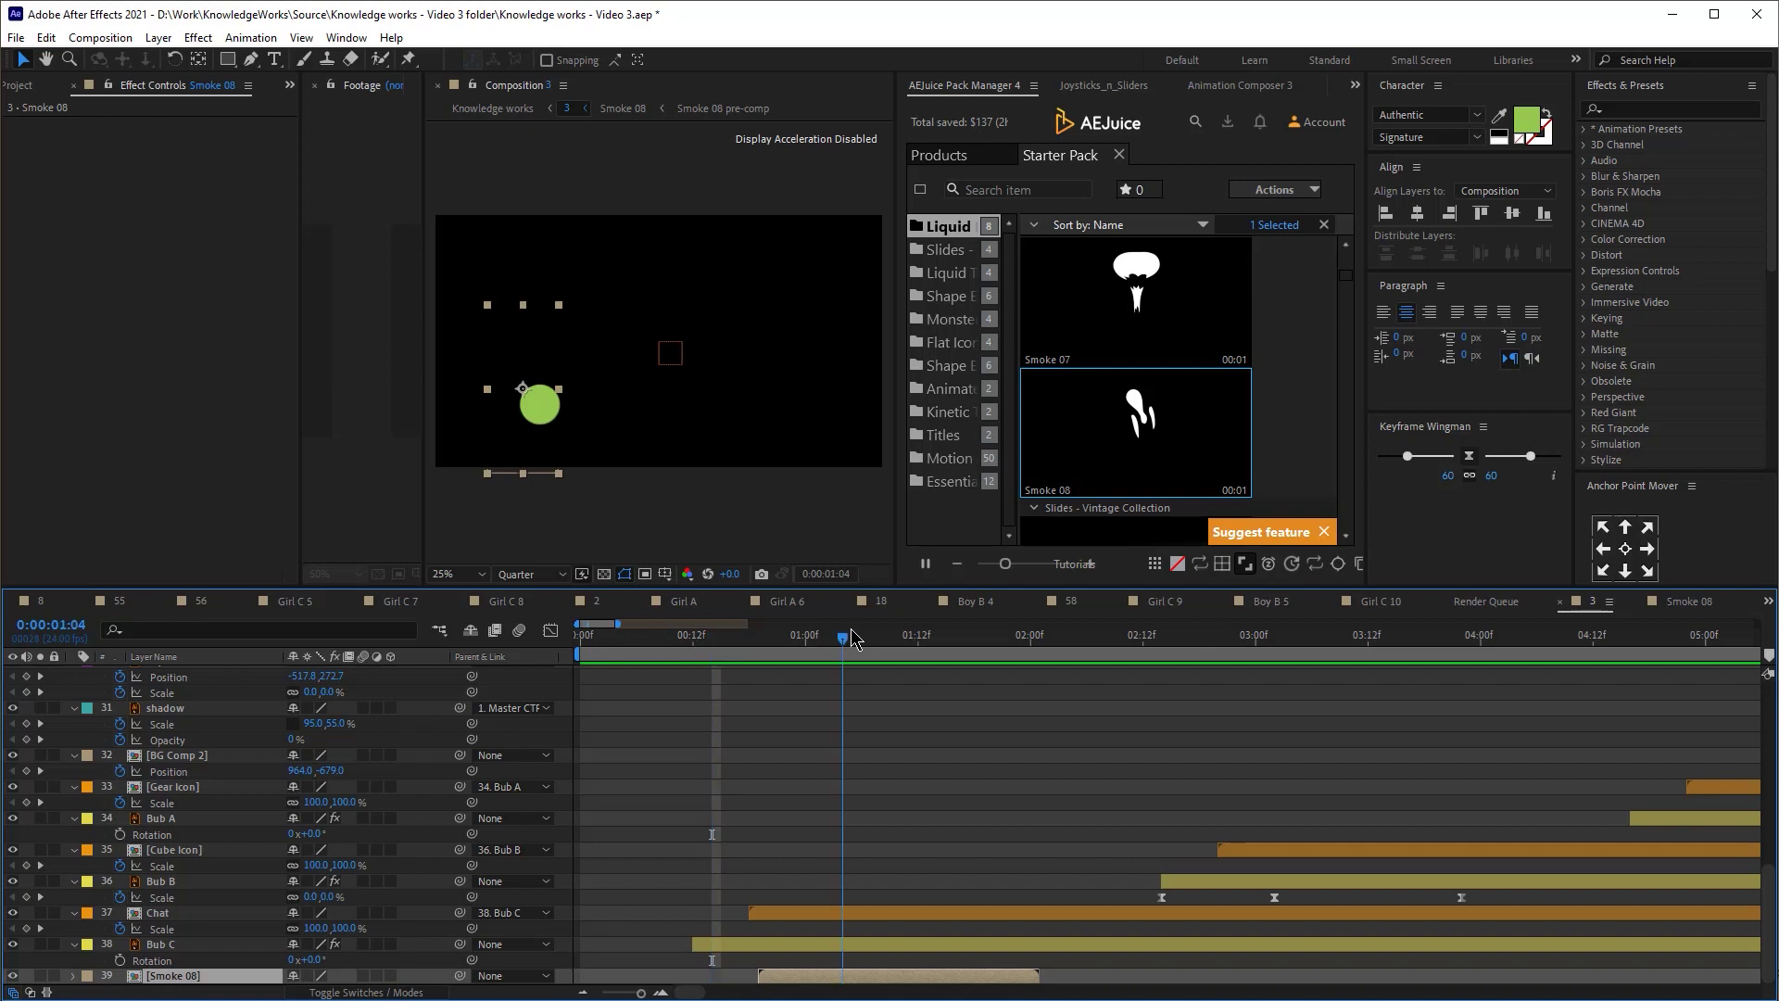
pyautogui.click(834, 639)
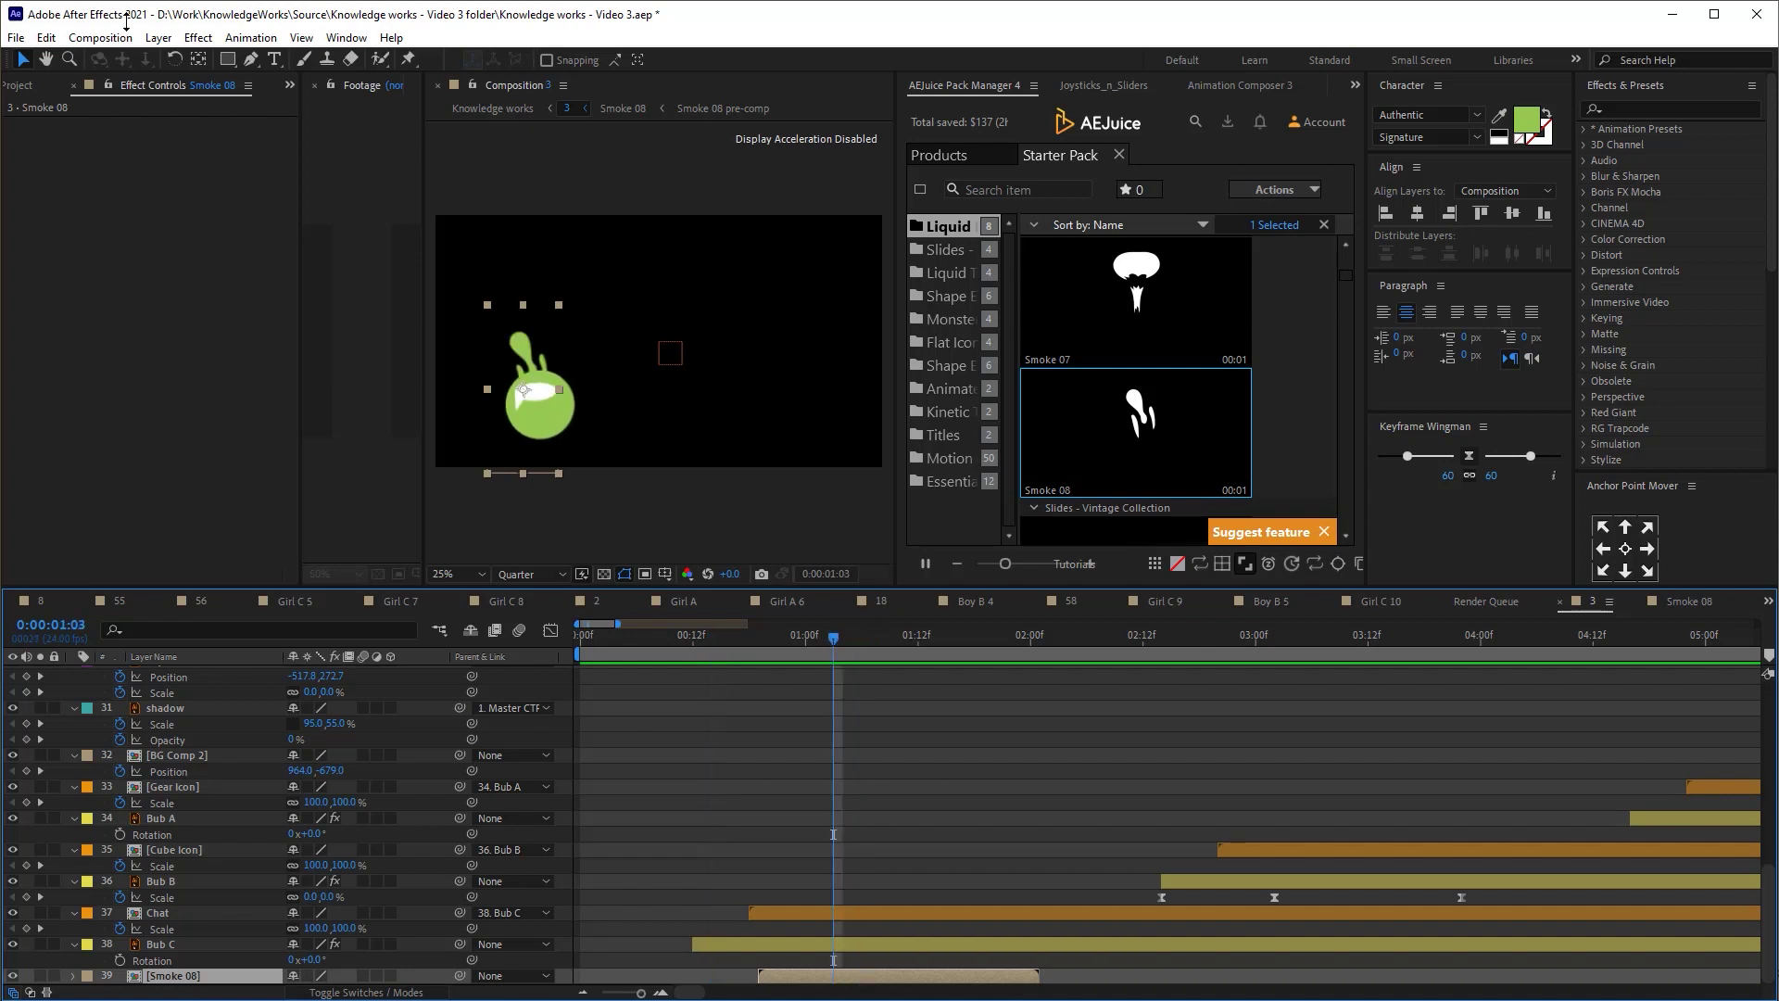
pyautogui.click(227, 60)
pyautogui.moveTo(449, 278); pyautogui.dragTo(474, 305)
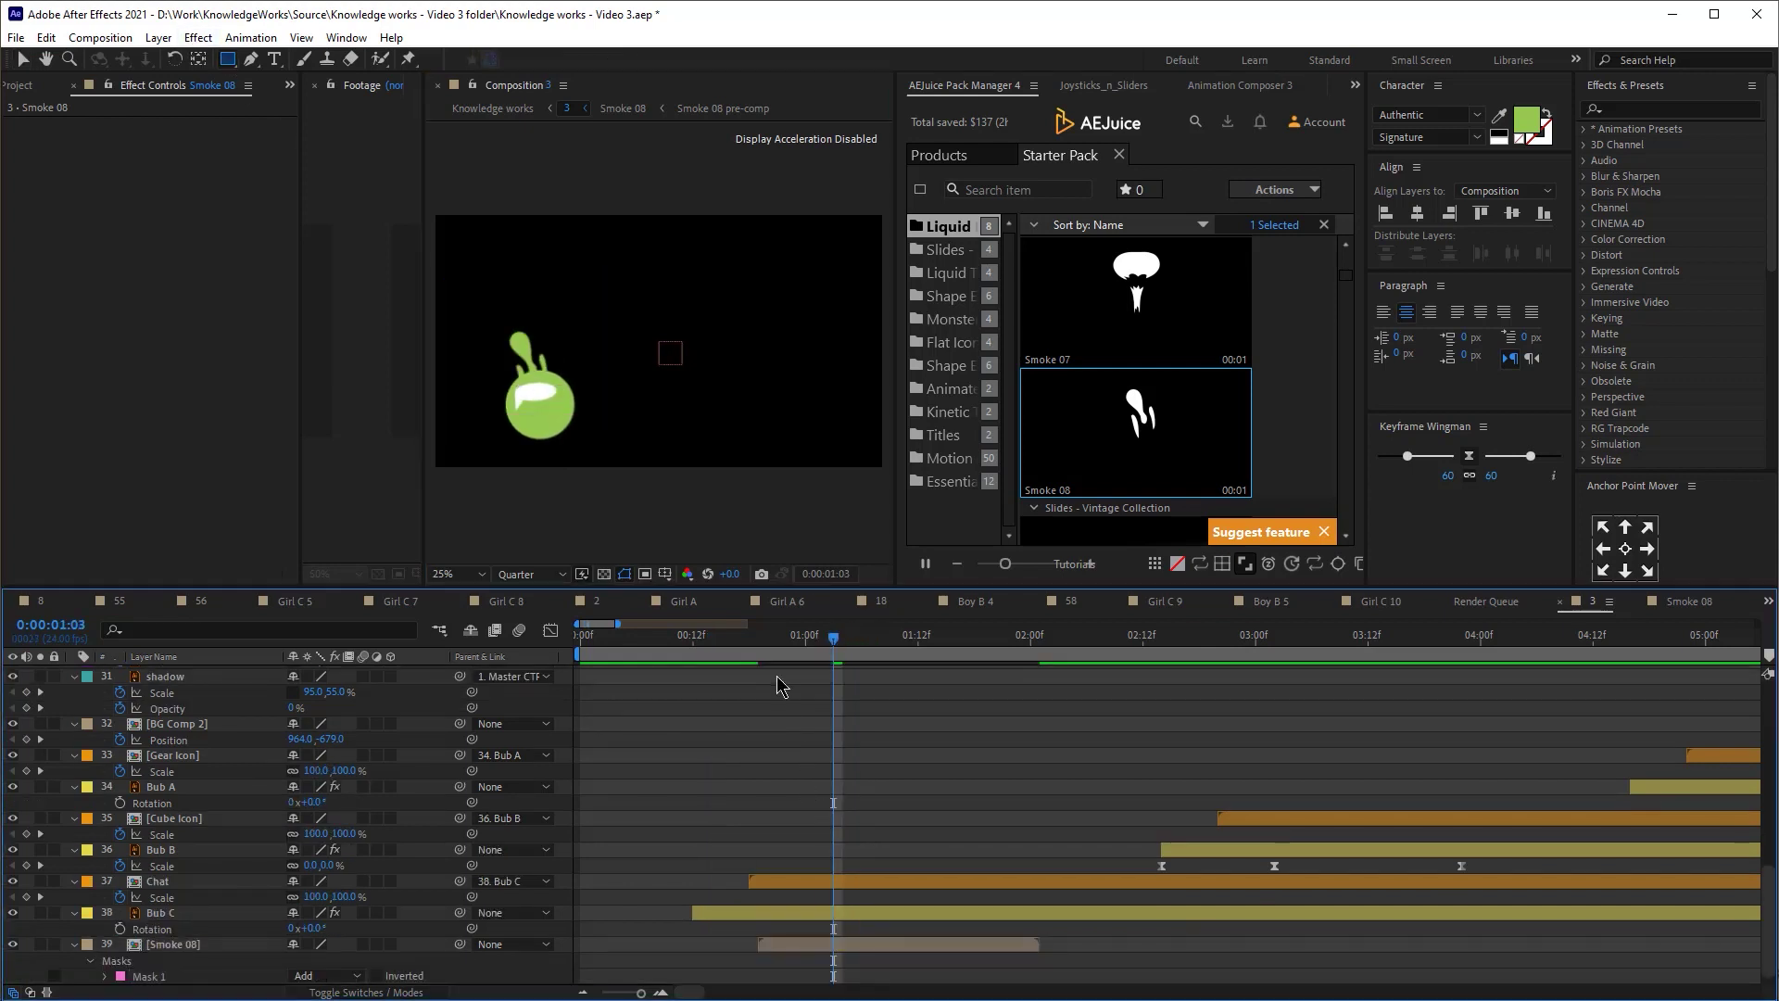
pyautogui.press('space')
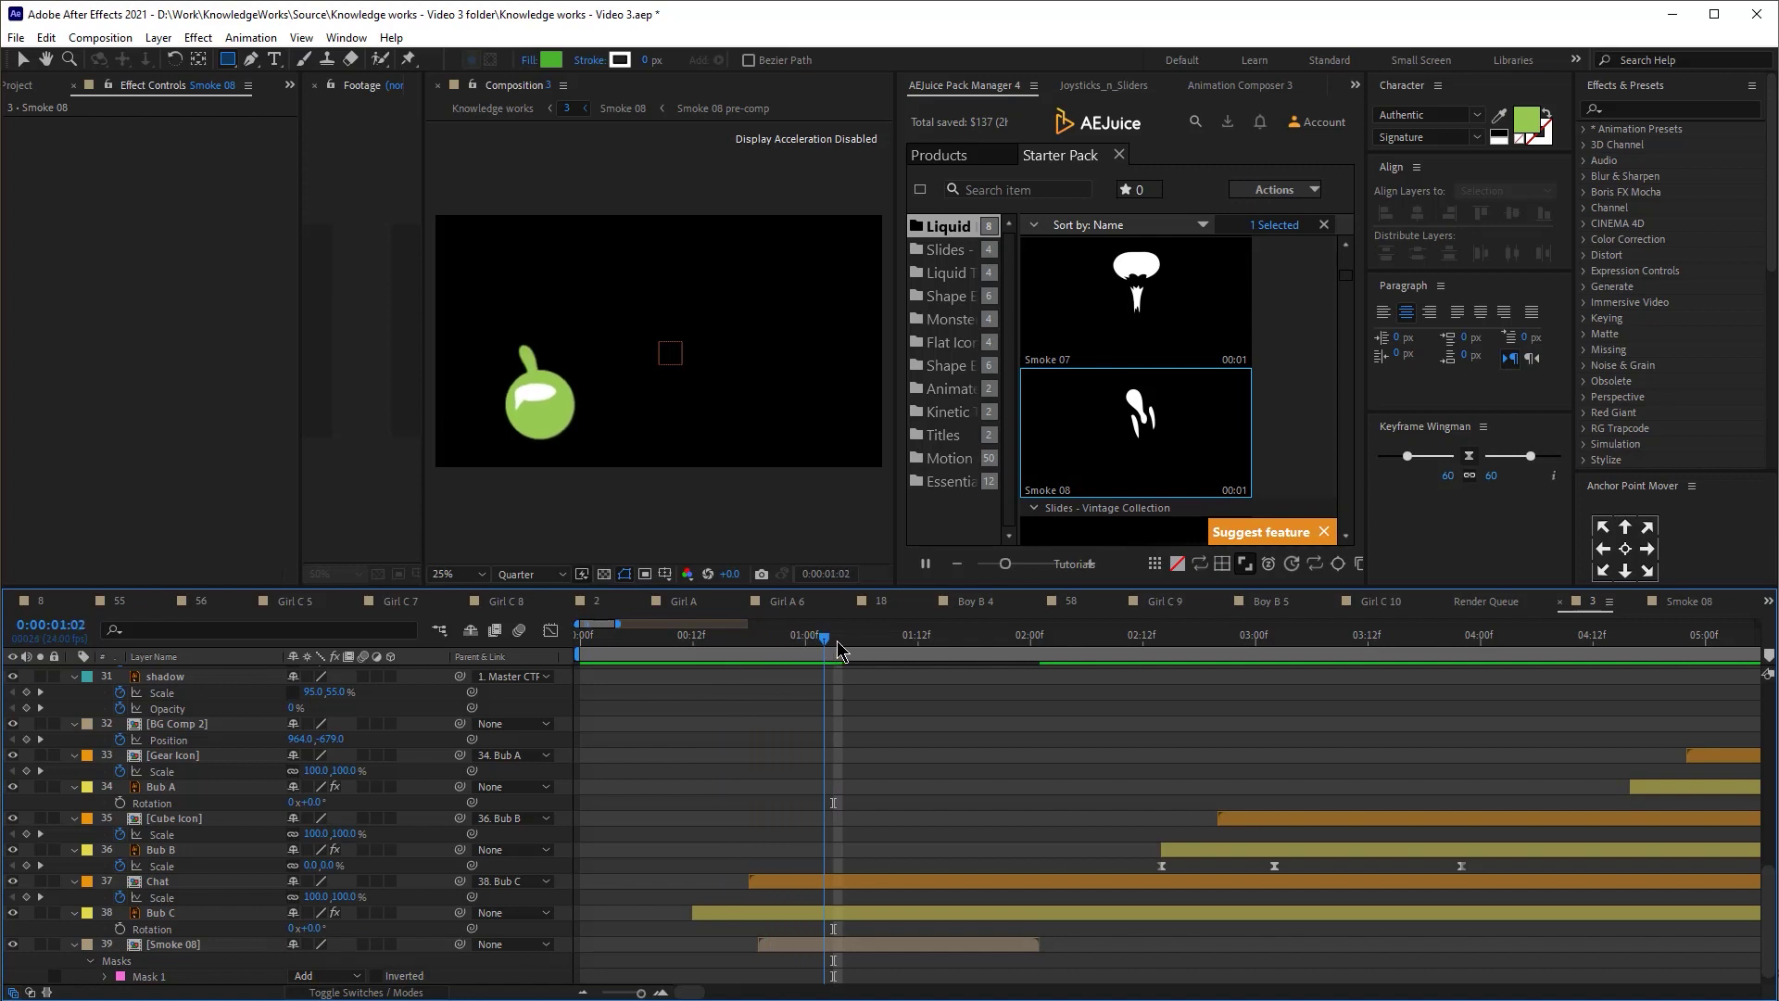
# - Shift the Smoke 08 layer earlier so it starts together with Bub C at 0:00:00:12
pyautogui.moveTo(905, 652); pyautogui.dragTo(777, 655)
pyautogui.press('v')
pyautogui.moveTo(798, 947); pyautogui.dragTo(753, 956)
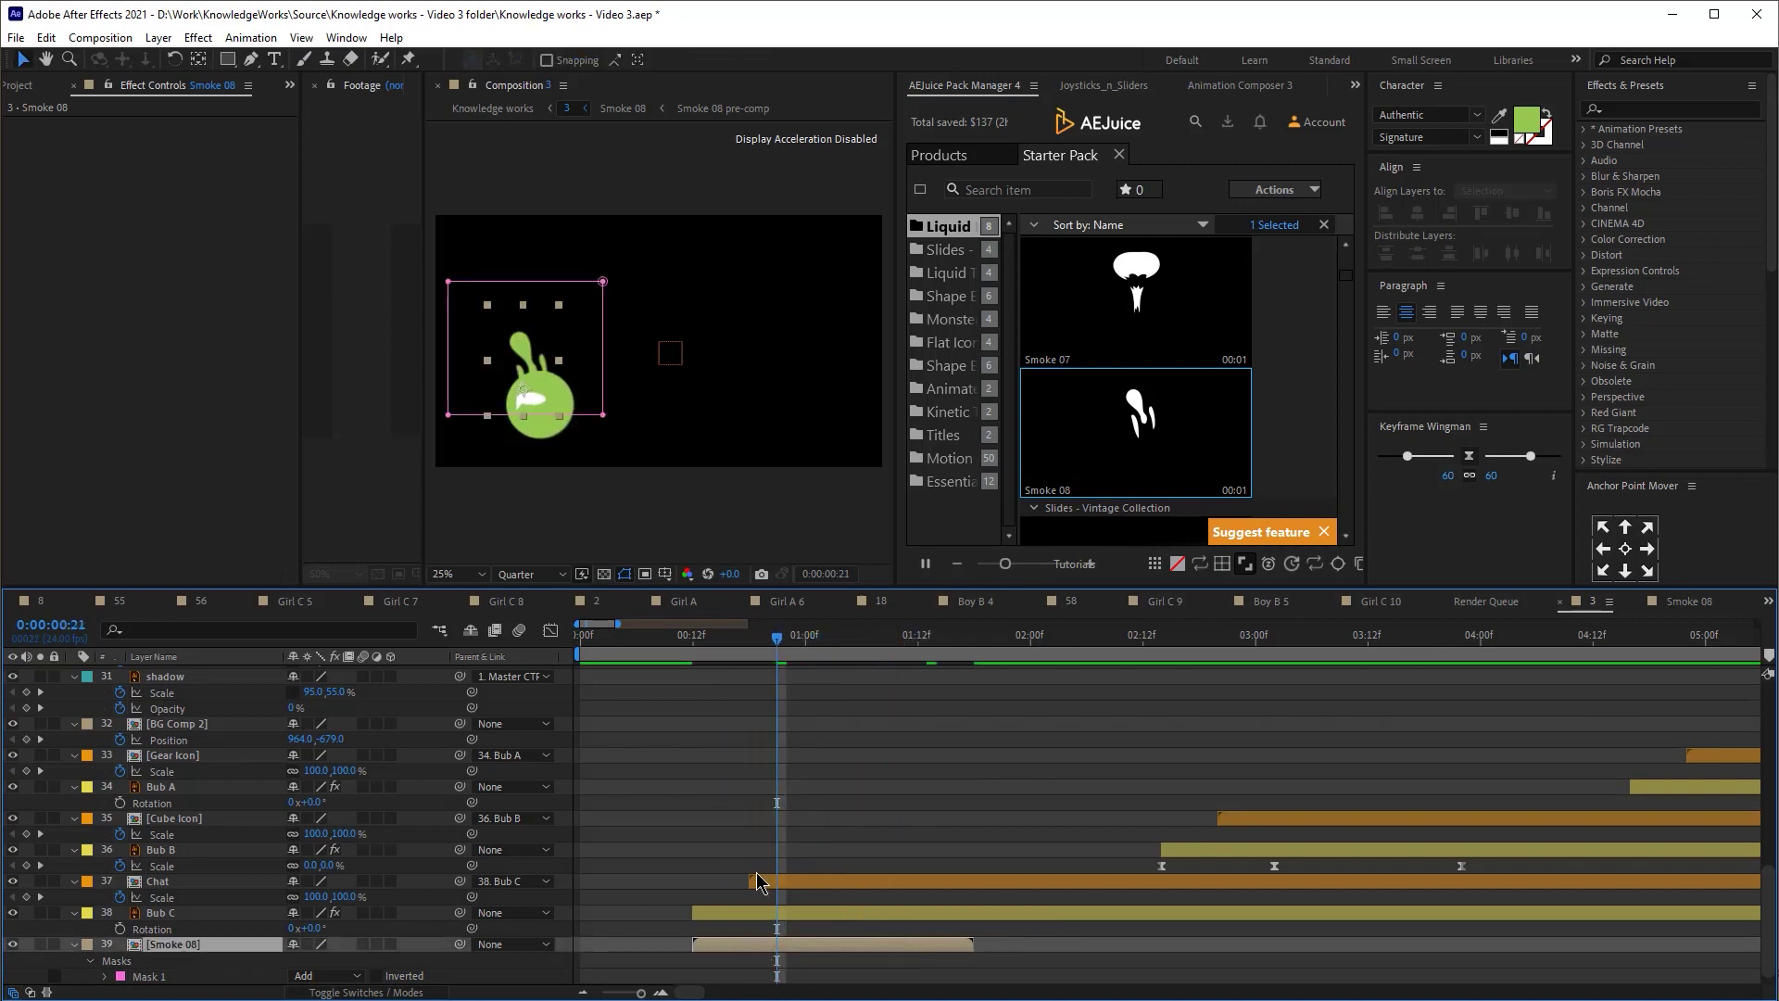
pyautogui.click(692, 640)
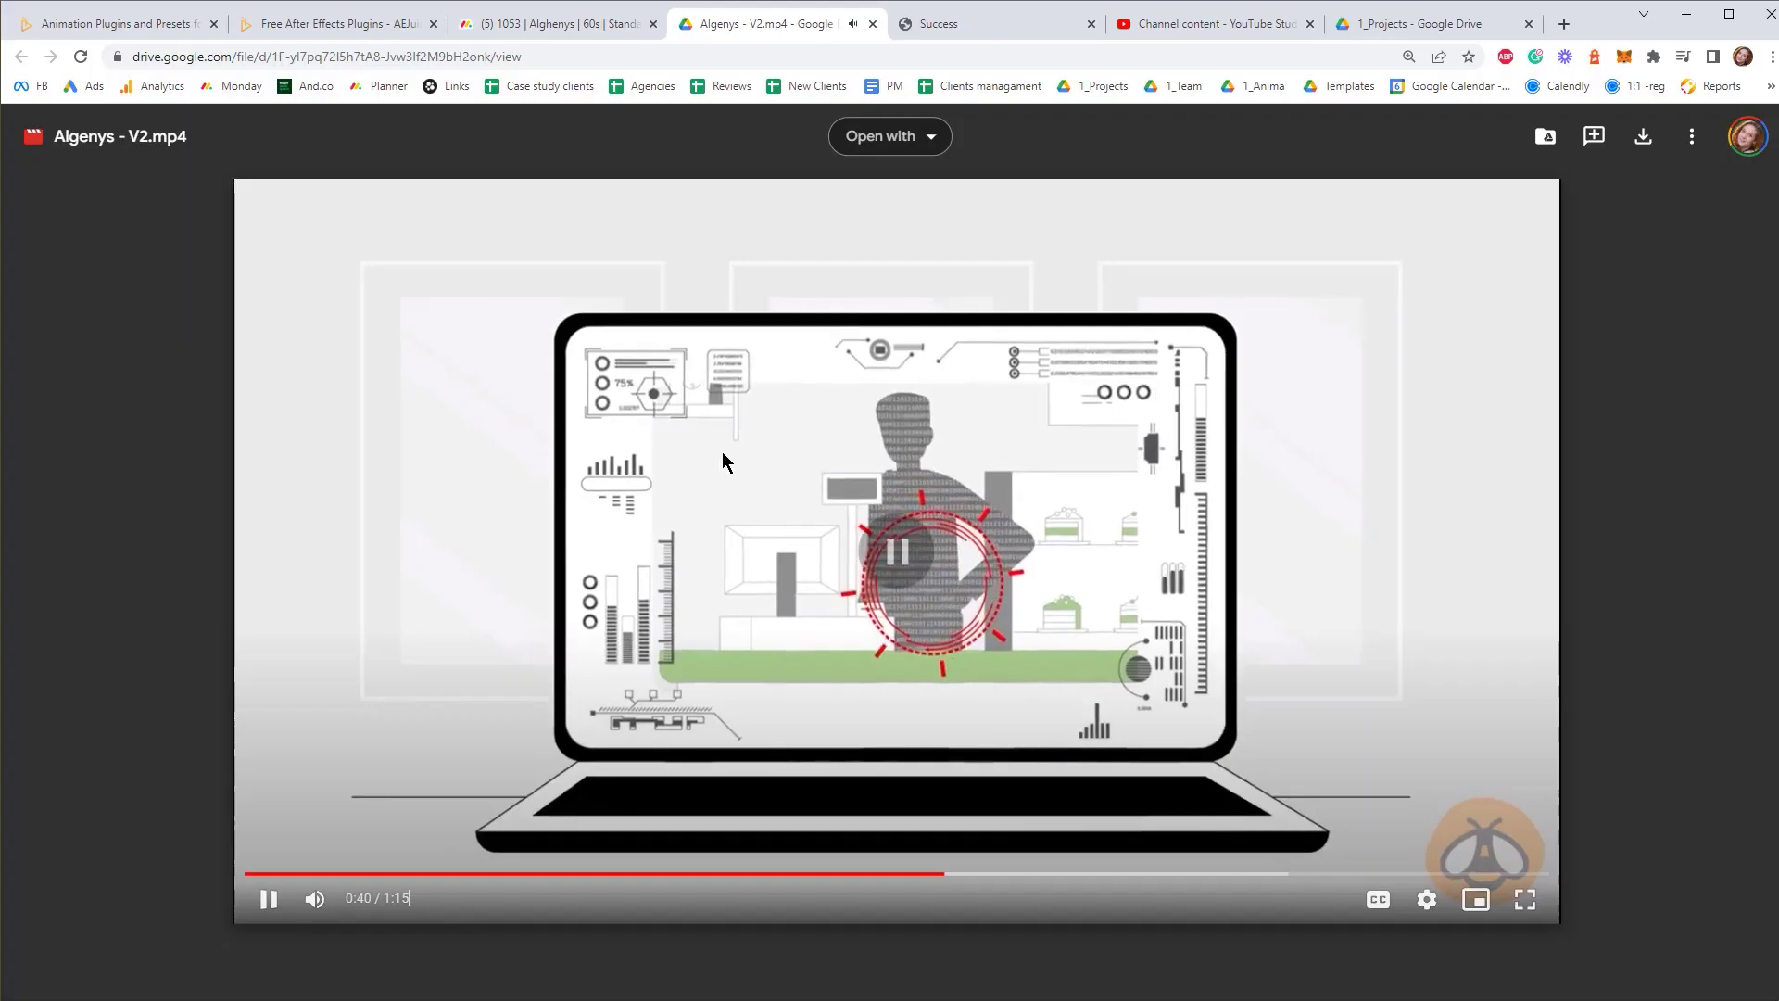
# - Switch to the browser and play the finished animation Algenys - V2.mp4 from just before the 0:40 mark
pyautogui.click(905, 874)
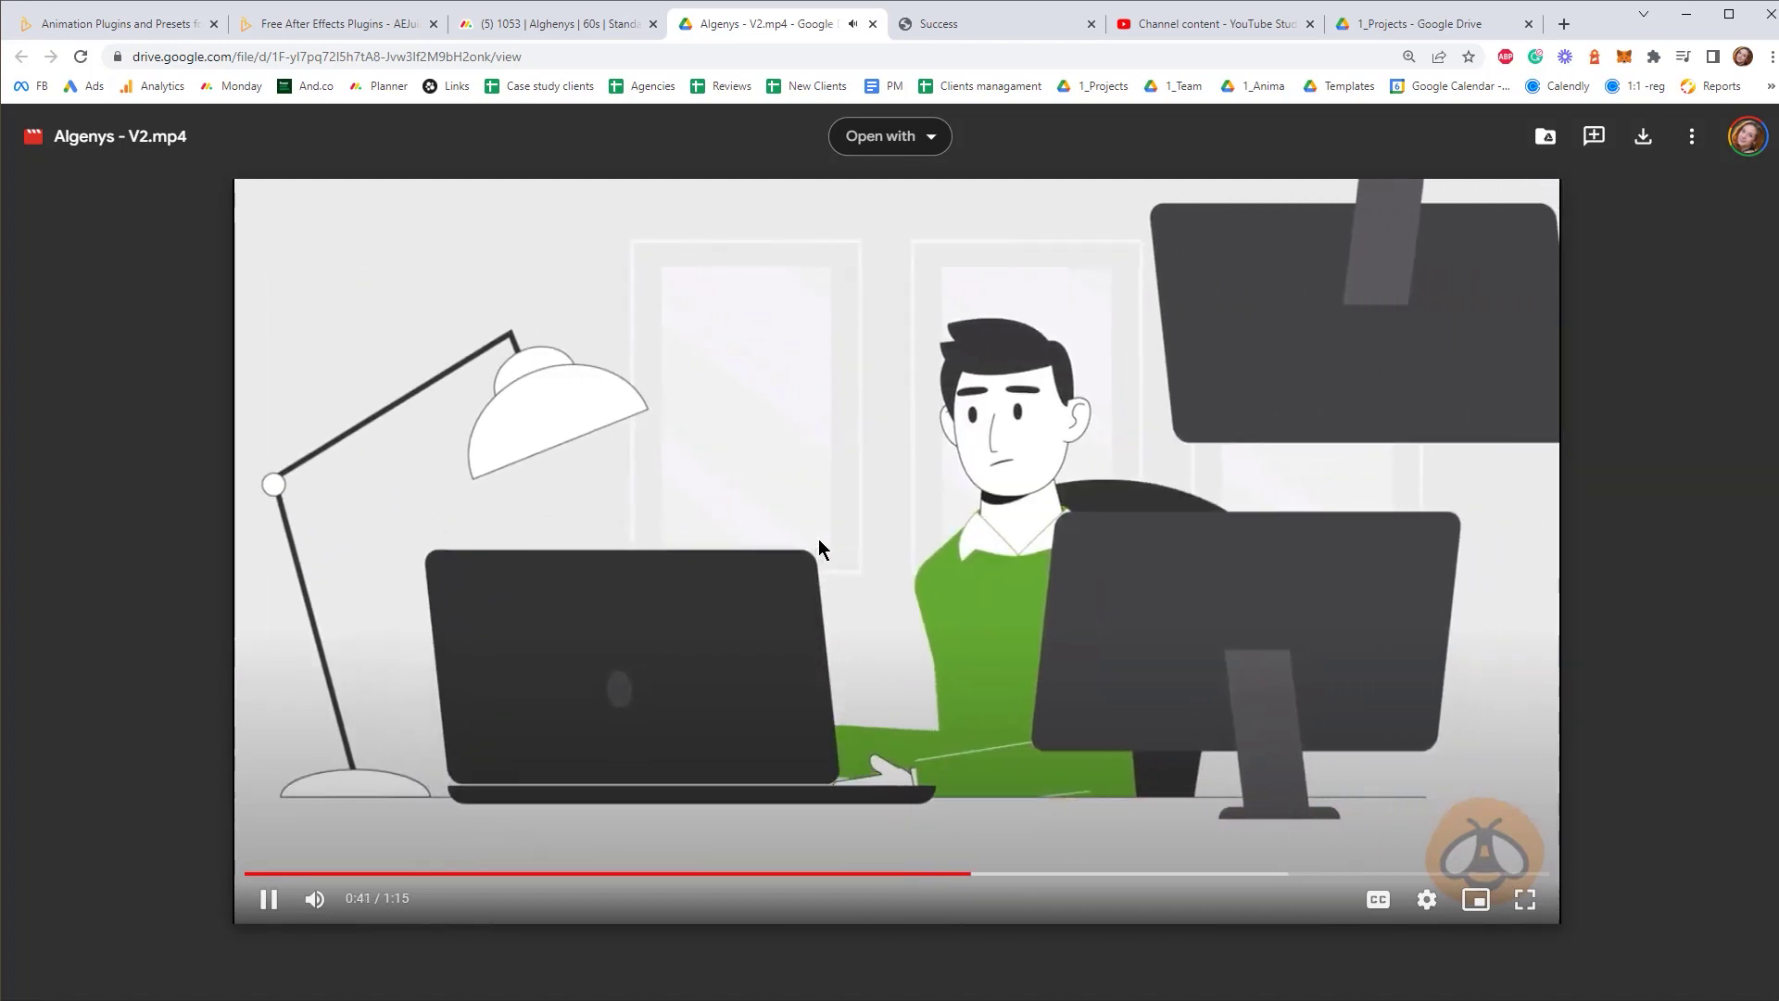
pyautogui.click(754, 457)
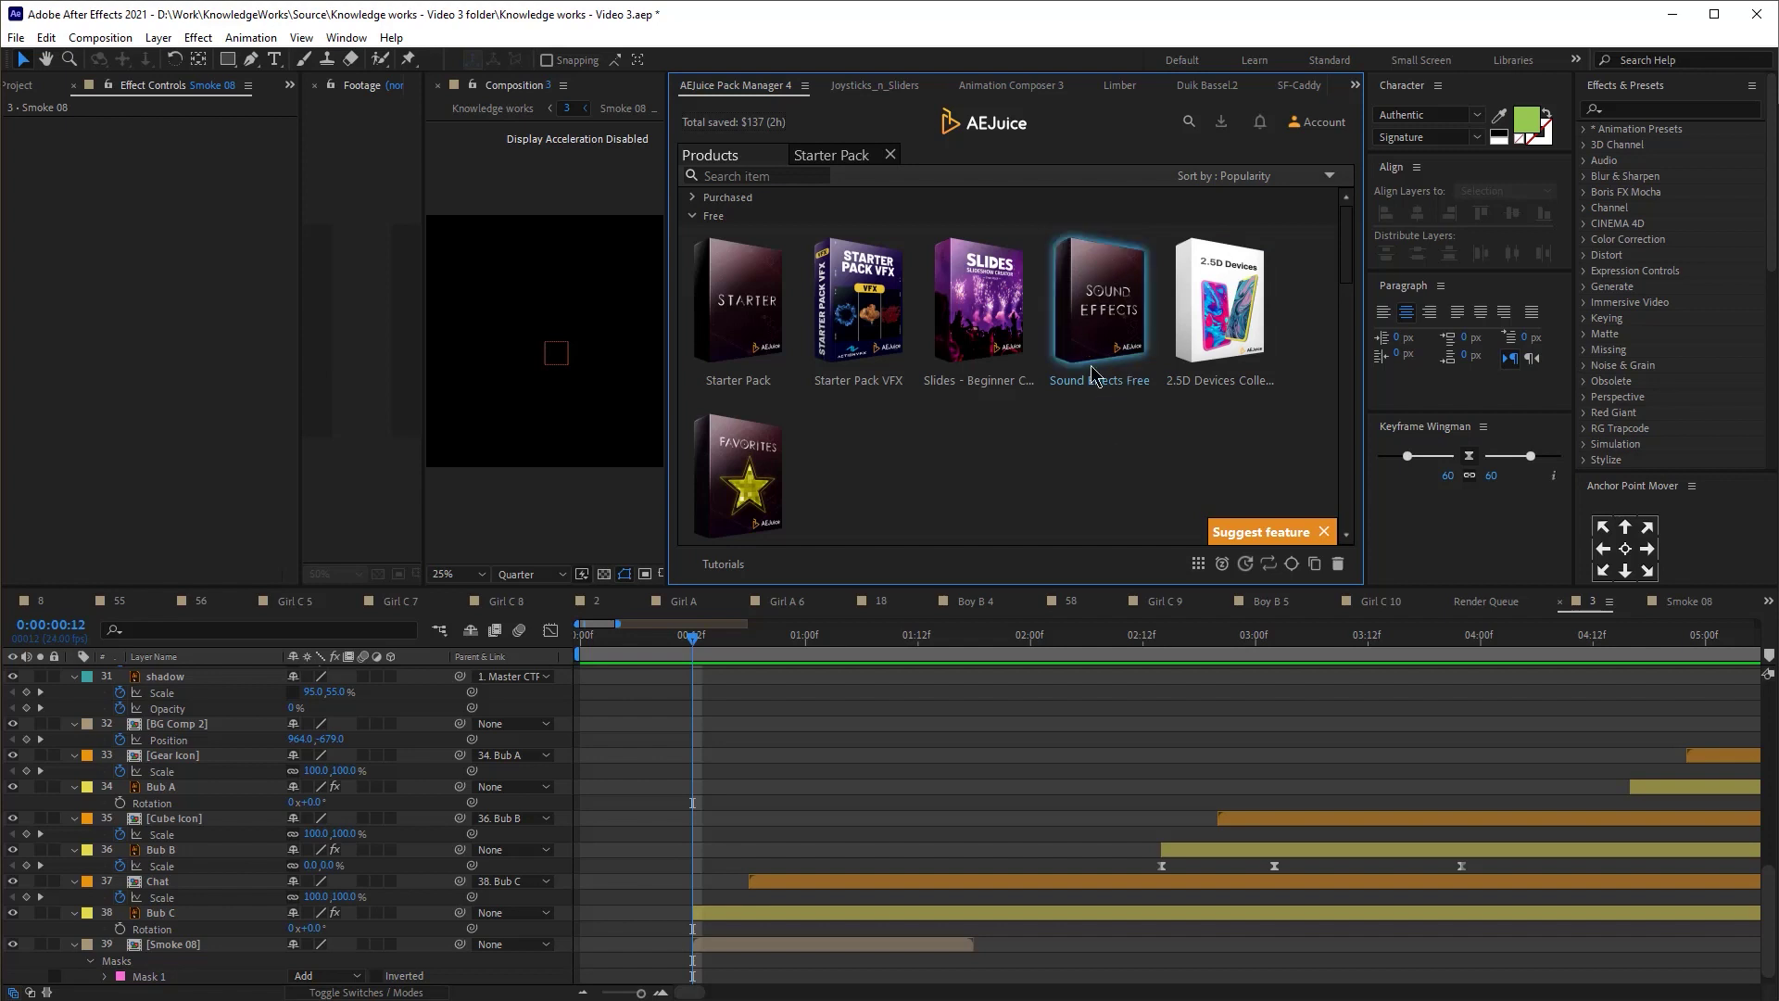
# - Open the Sound Effects Free pack in AEJuice Pack Manager and browse its sound categories through to Pops
pyautogui.click(1092, 369)
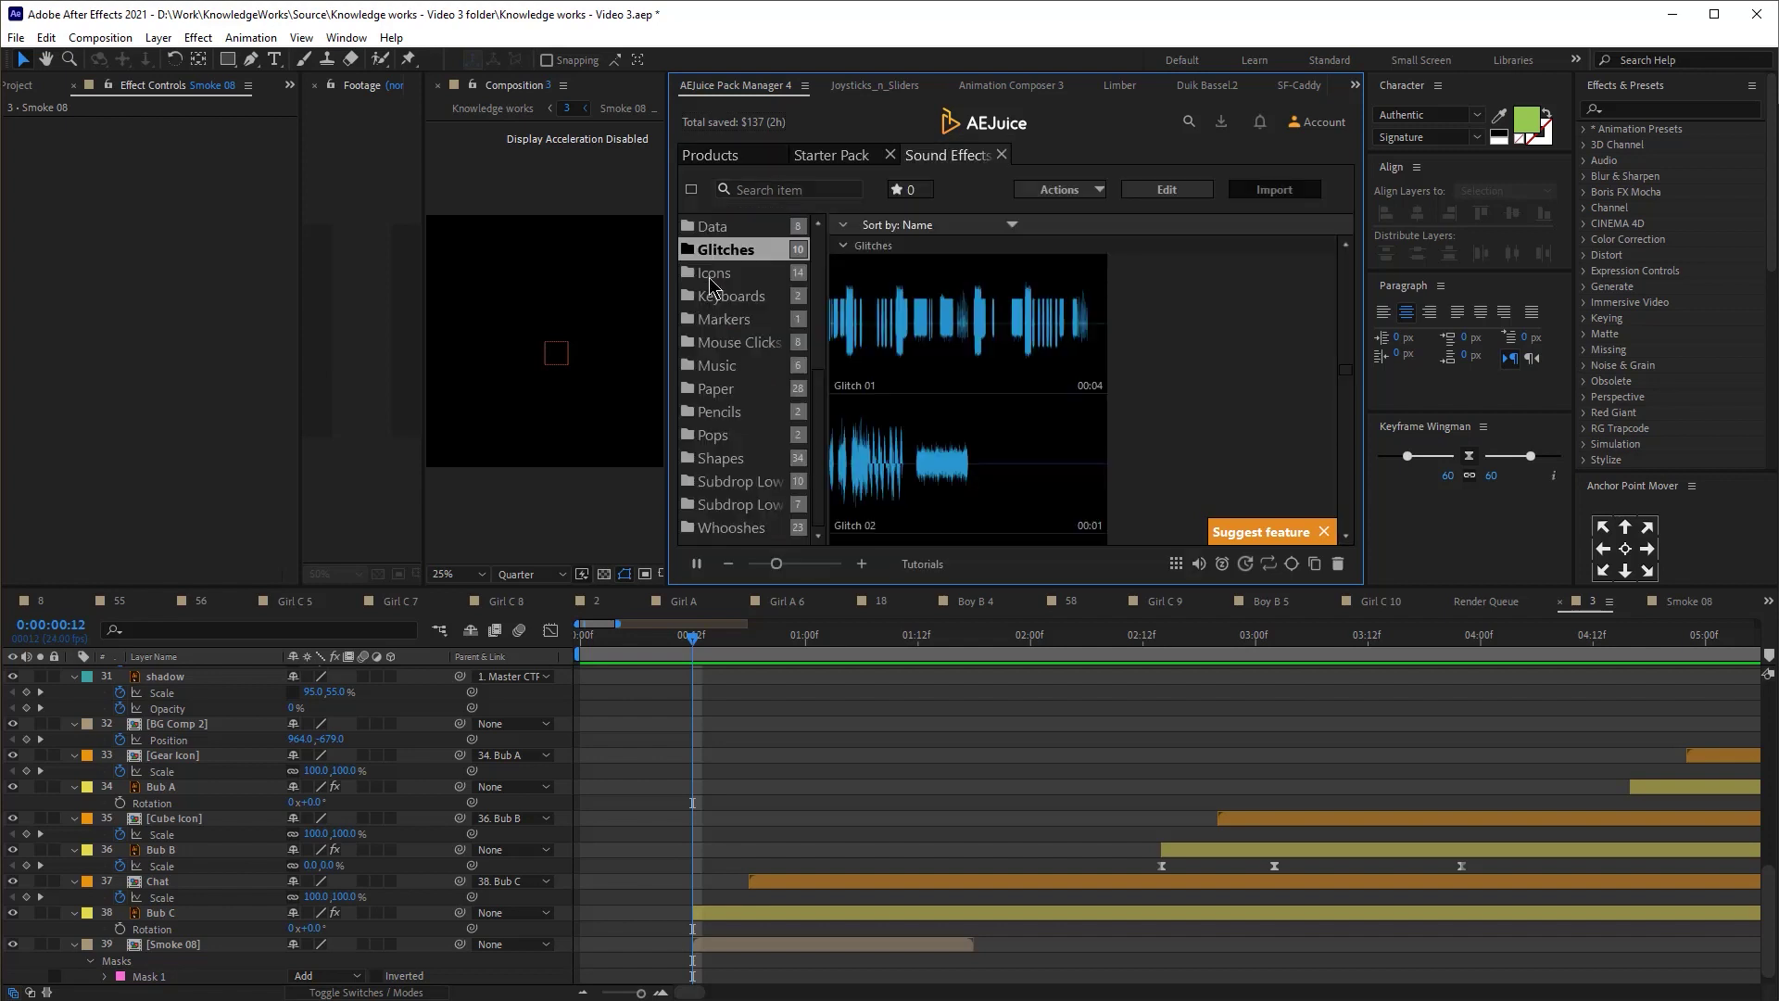
pyautogui.click(711, 278)
pyautogui.click(711, 301)
pyautogui.click(711, 324)
pyautogui.click(714, 345)
pyautogui.click(715, 367)
pyautogui.click(716, 389)
pyautogui.click(719, 414)
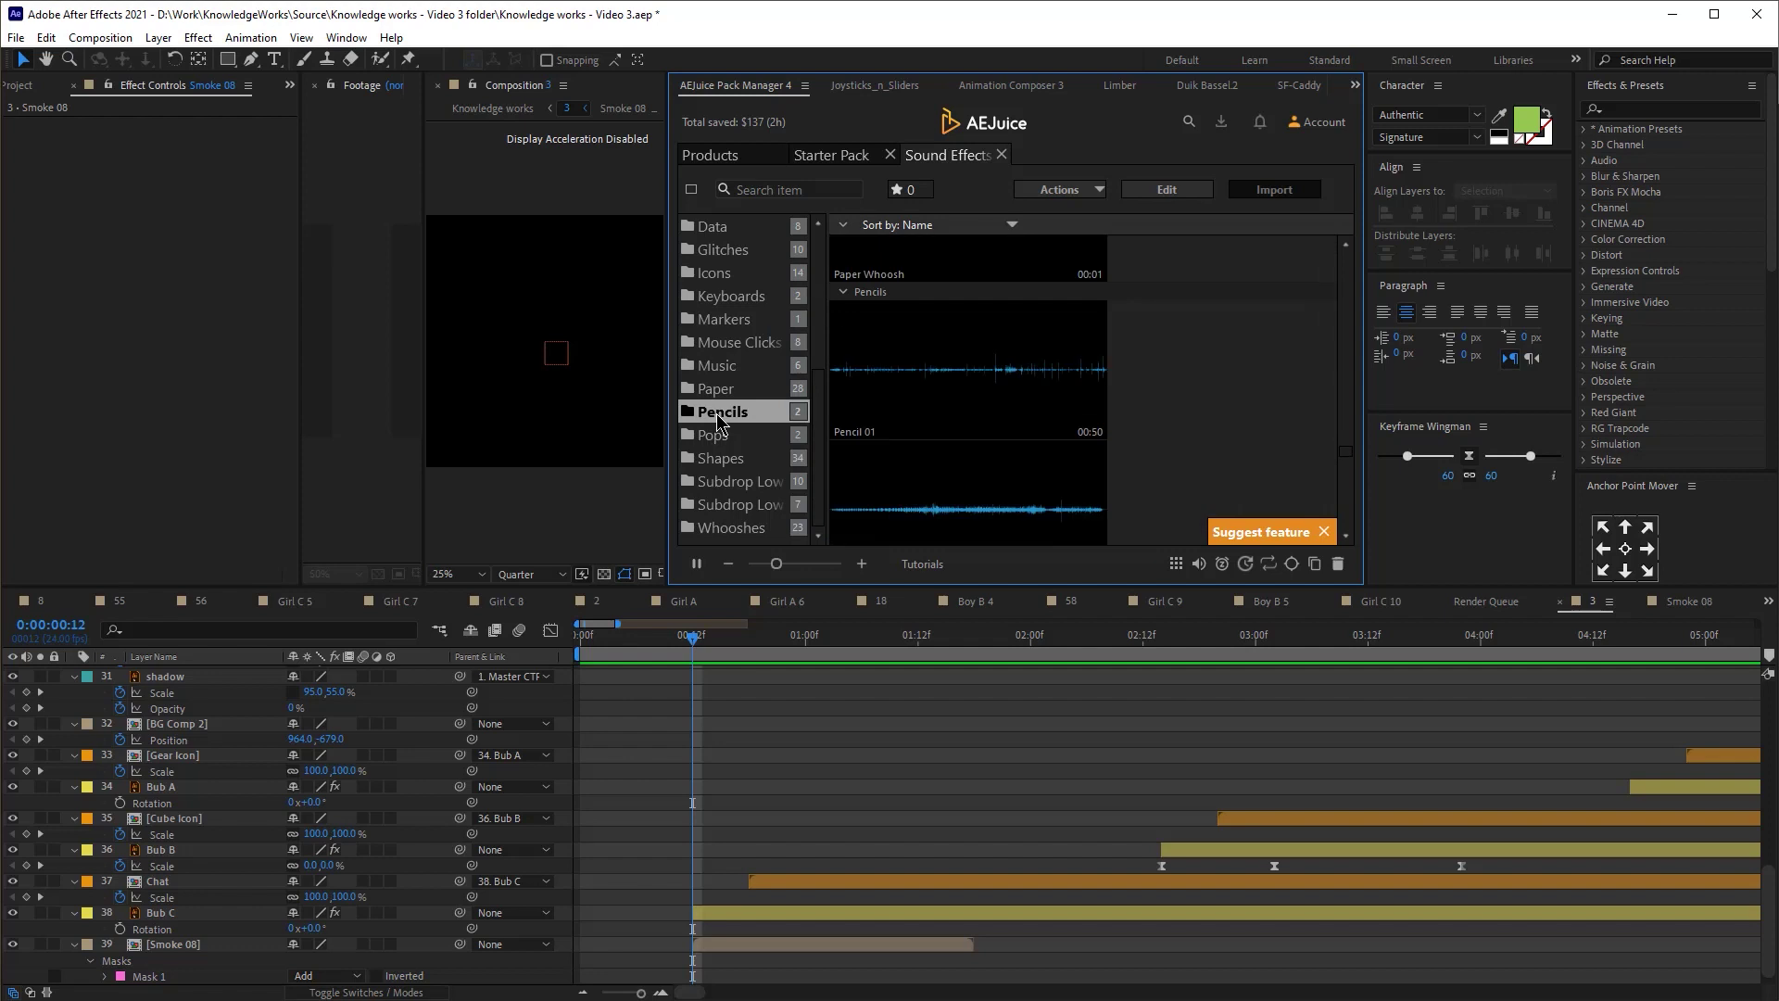
pyautogui.click(716, 436)
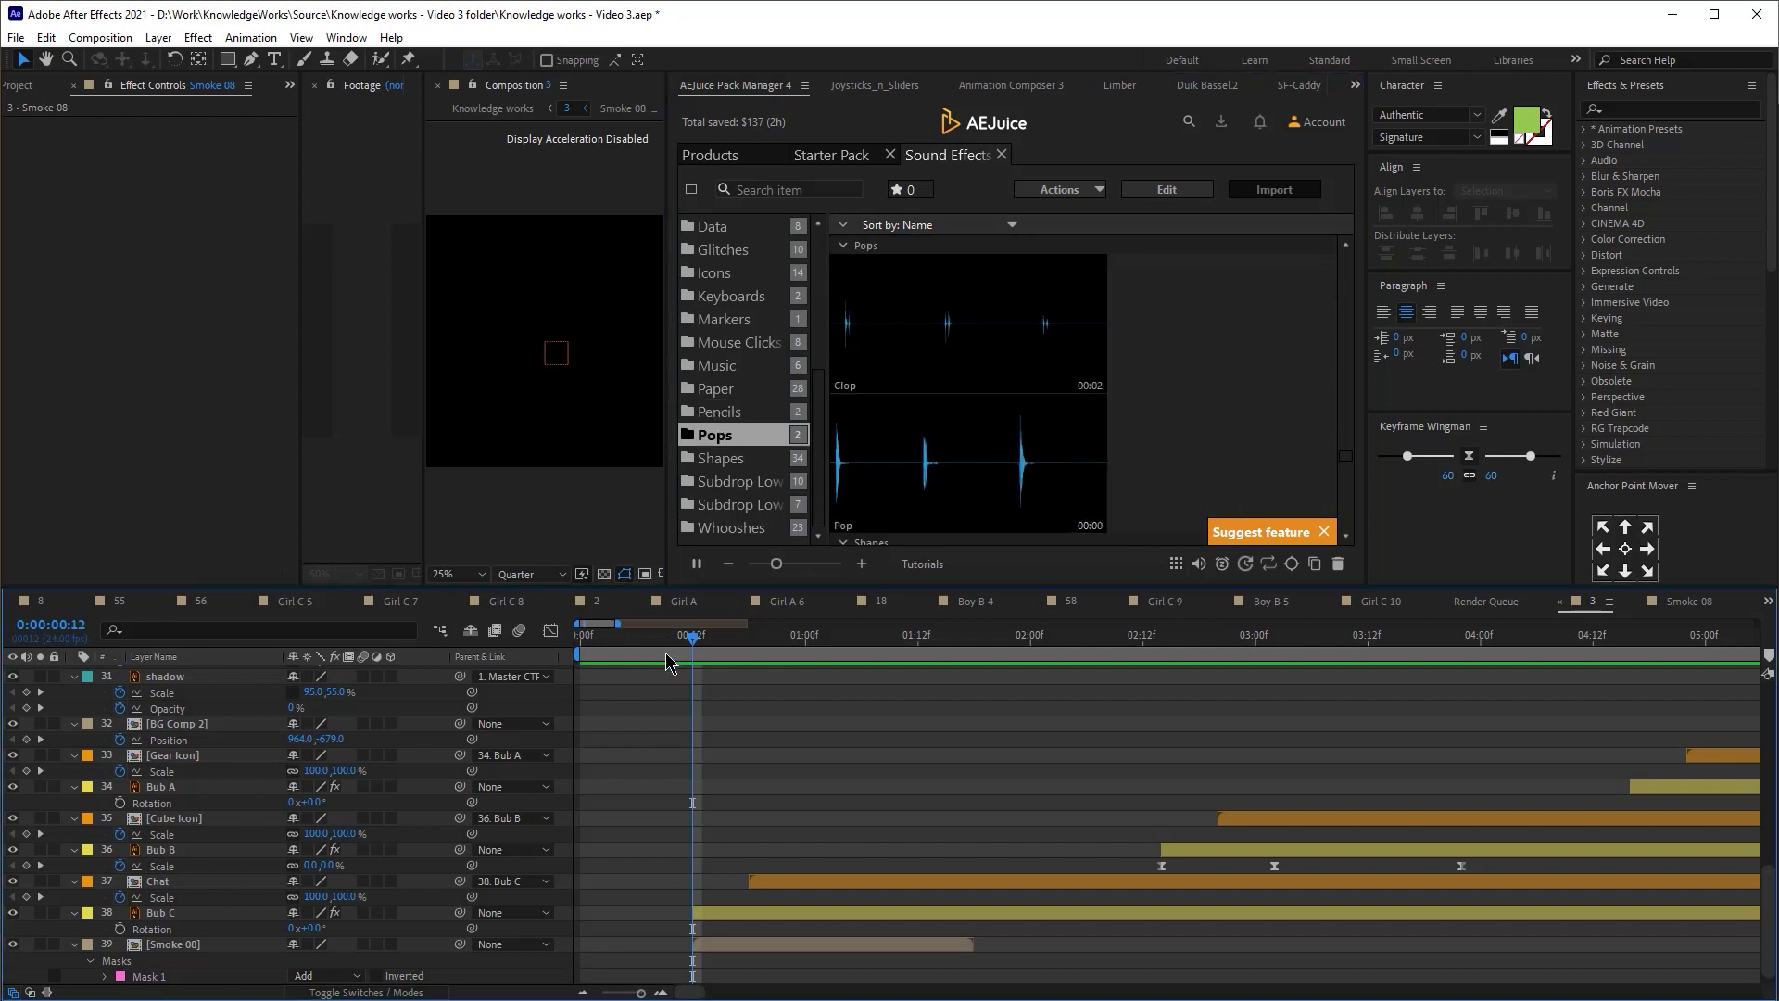
# - Play back and scrub the chat bubble animation in a wider composition view up to about 0:00:01:08
pyautogui.moveTo(619, 641); pyautogui.dragTo(693, 644)
pyautogui.press('space')
pyautogui.moveTo(668, 381); pyautogui.dragTo(966, 381)
pyautogui.moveTo(839, 641); pyautogui.dragTo(881, 649)
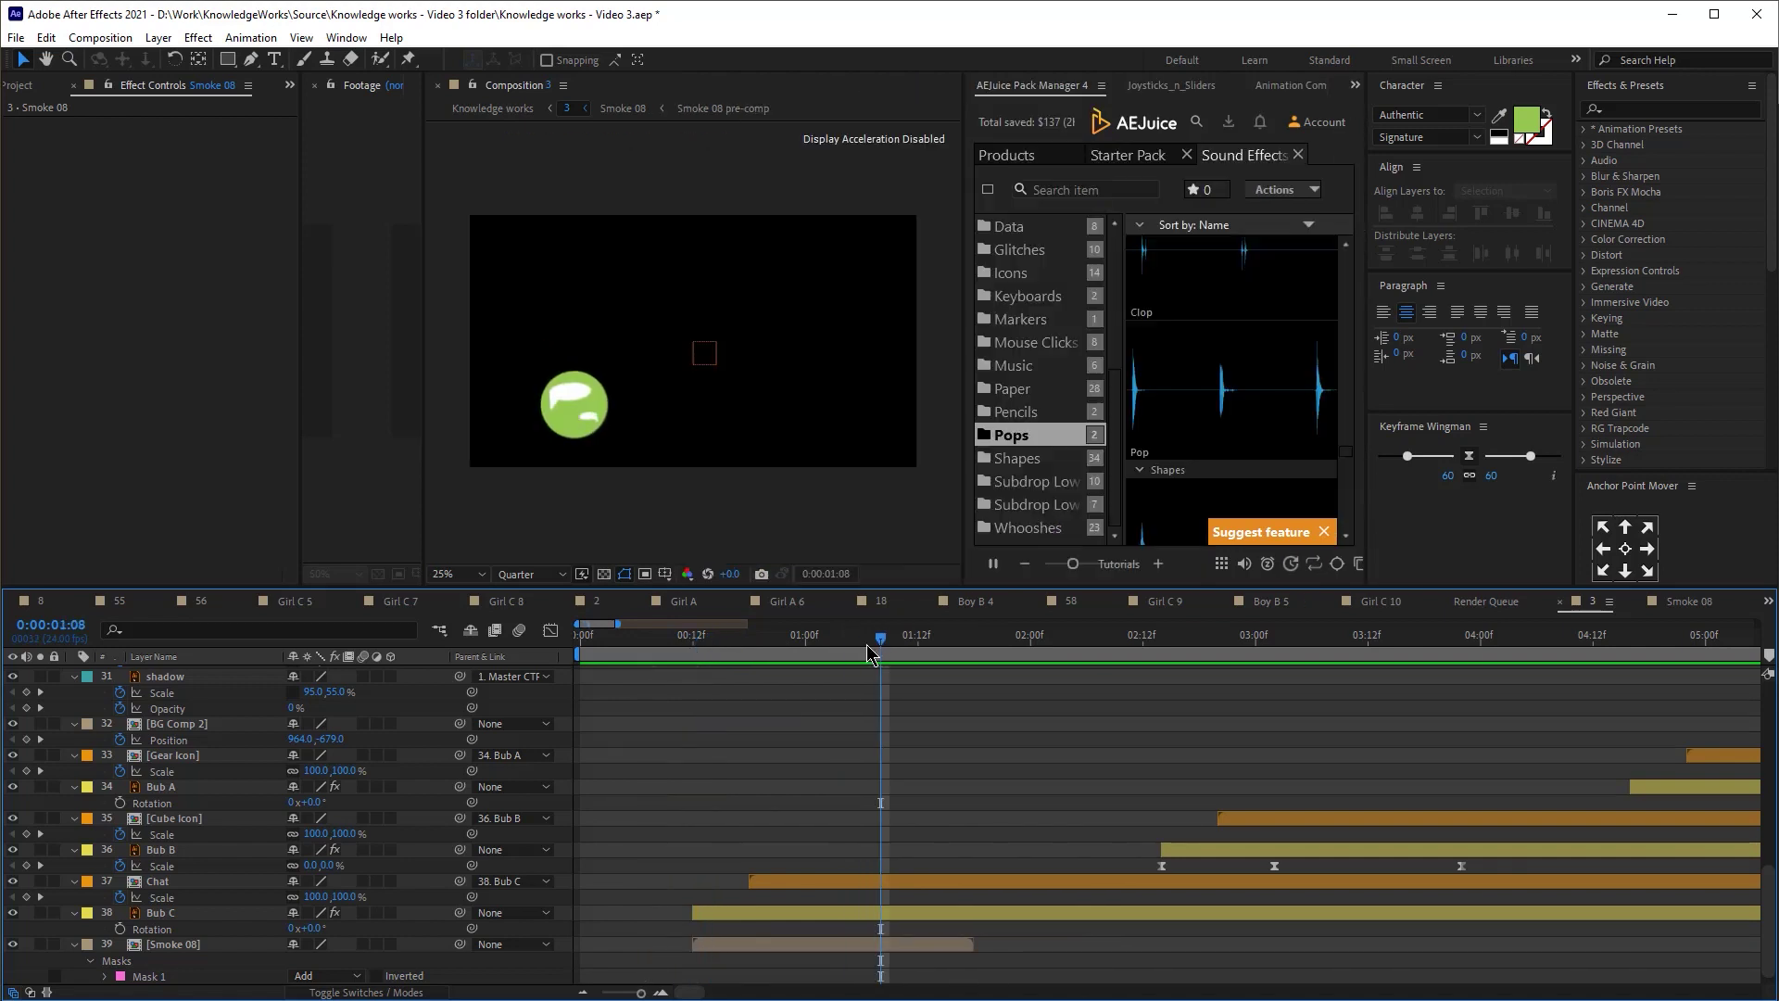
# - Add the Marker 01 sound effect to composition 3 at 0:00:00:21 and move its layer below Smoke 08
pyautogui.click(839, 881)
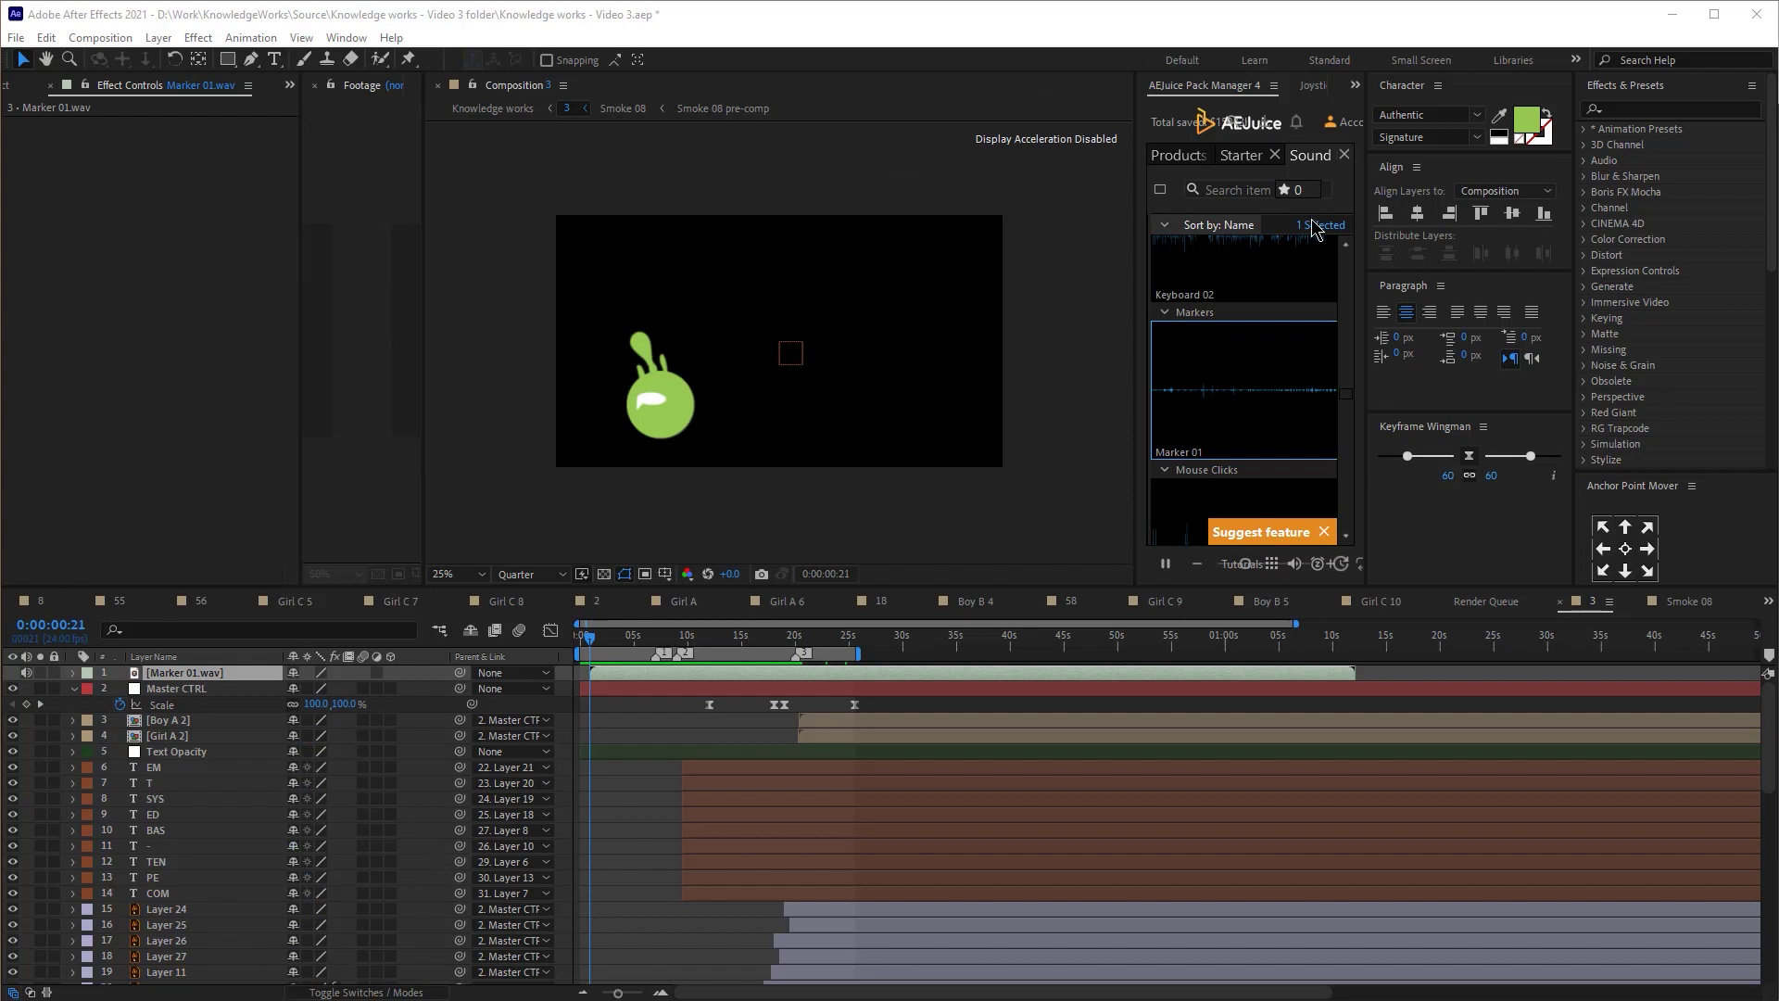
pyautogui.click(1268, 400)
pyautogui.moveTo(192, 677); pyautogui.dragTo(195, 990)
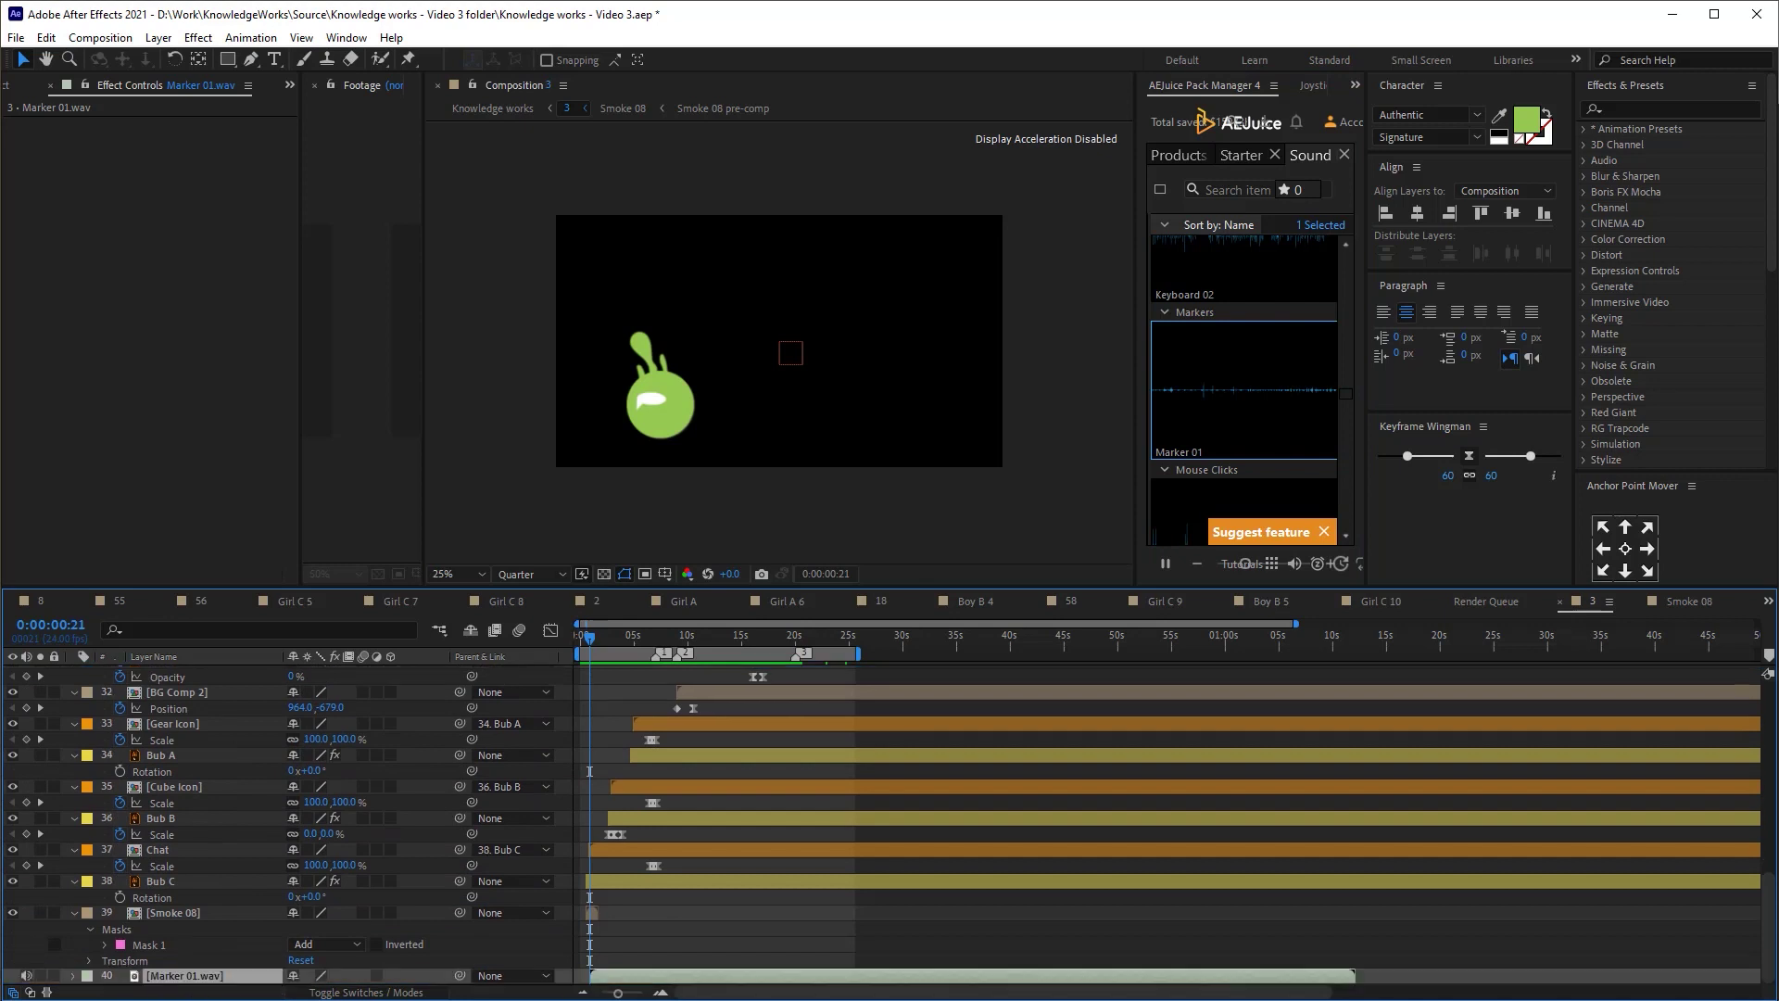
pyautogui.moveTo(618, 992); pyautogui.dragTo(634, 993)
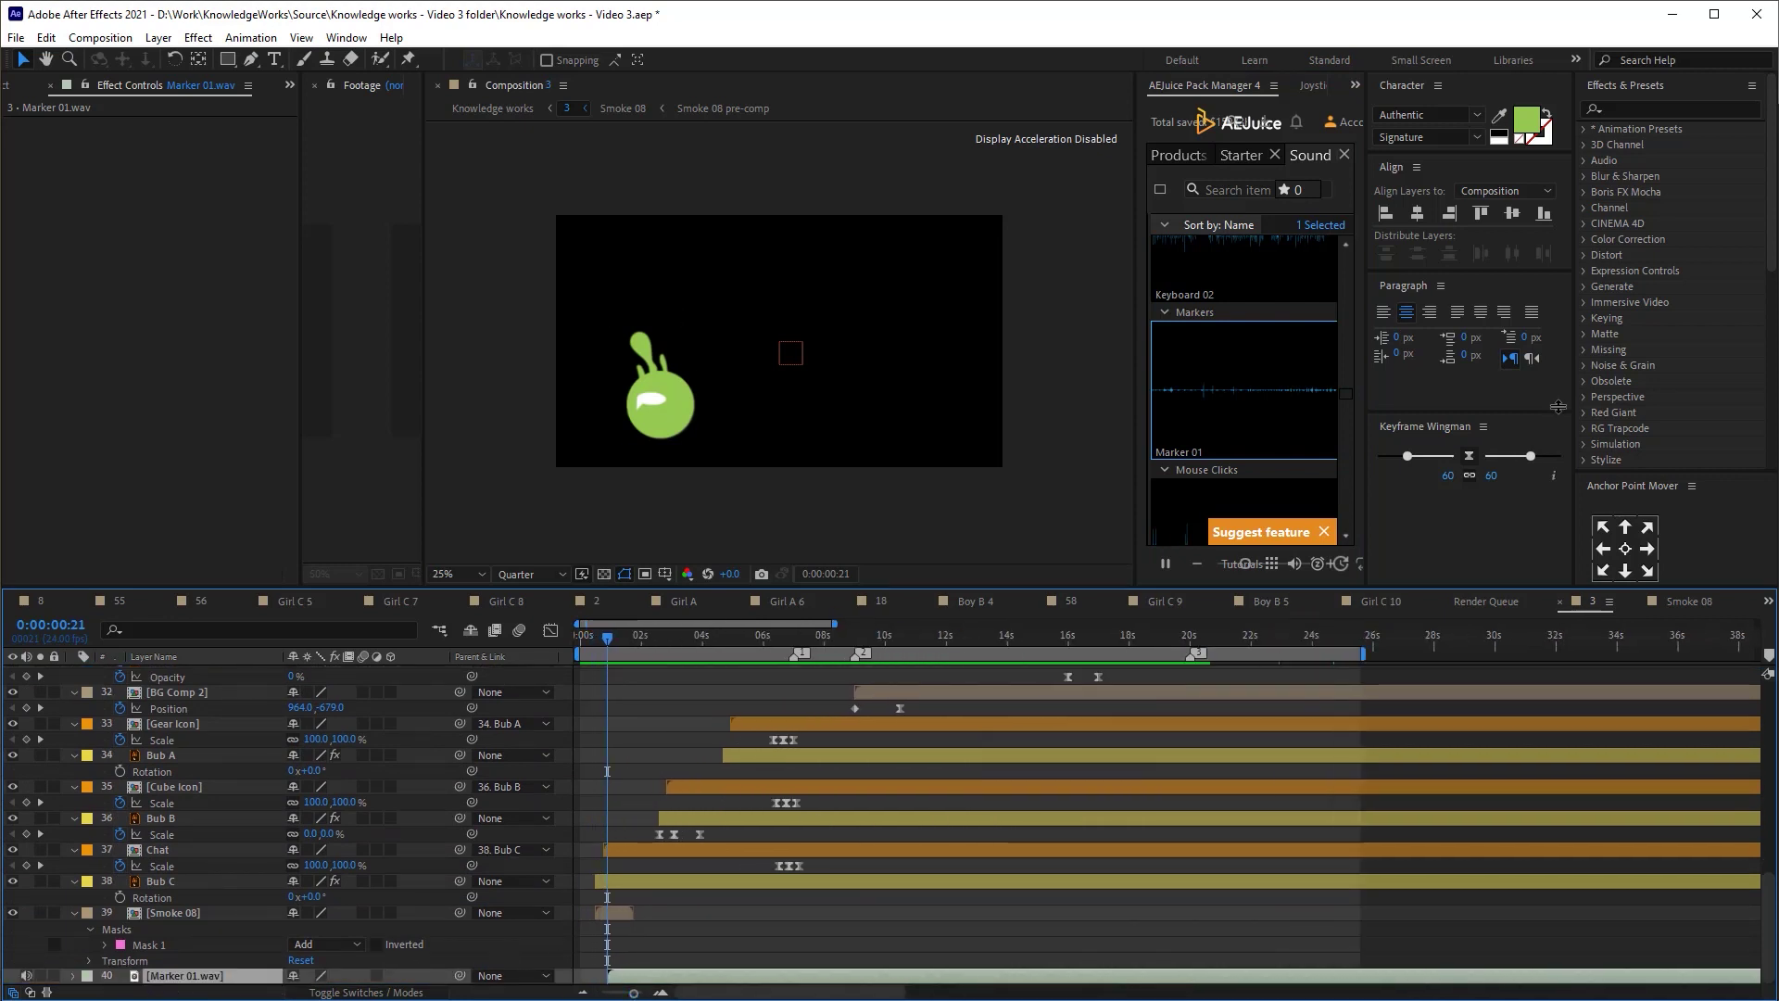
# - Examine the Keyboards and Markers sound effects in the Sound Effects pack
pyautogui.moveTo(1136, 317); pyautogui.dragTo(716, 317)
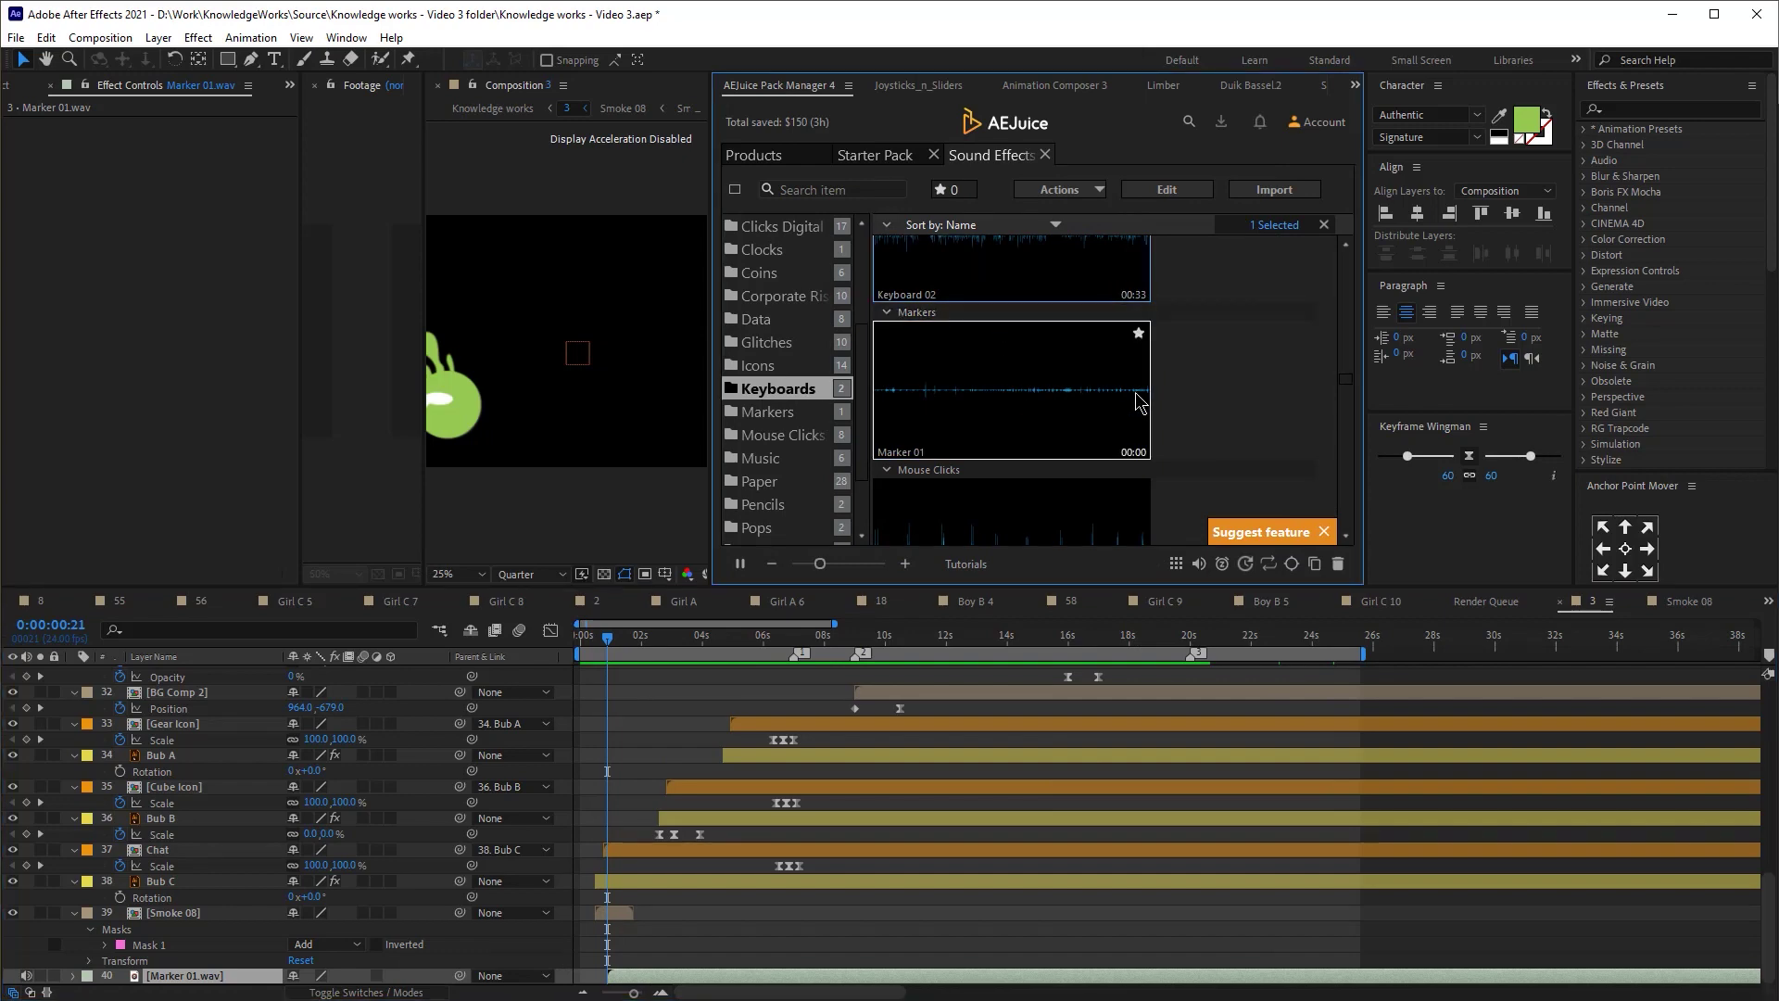
pyautogui.scroll(-1, 1112, 334)
pyautogui.moveTo(715, 393); pyautogui.dragTo(894, 414)
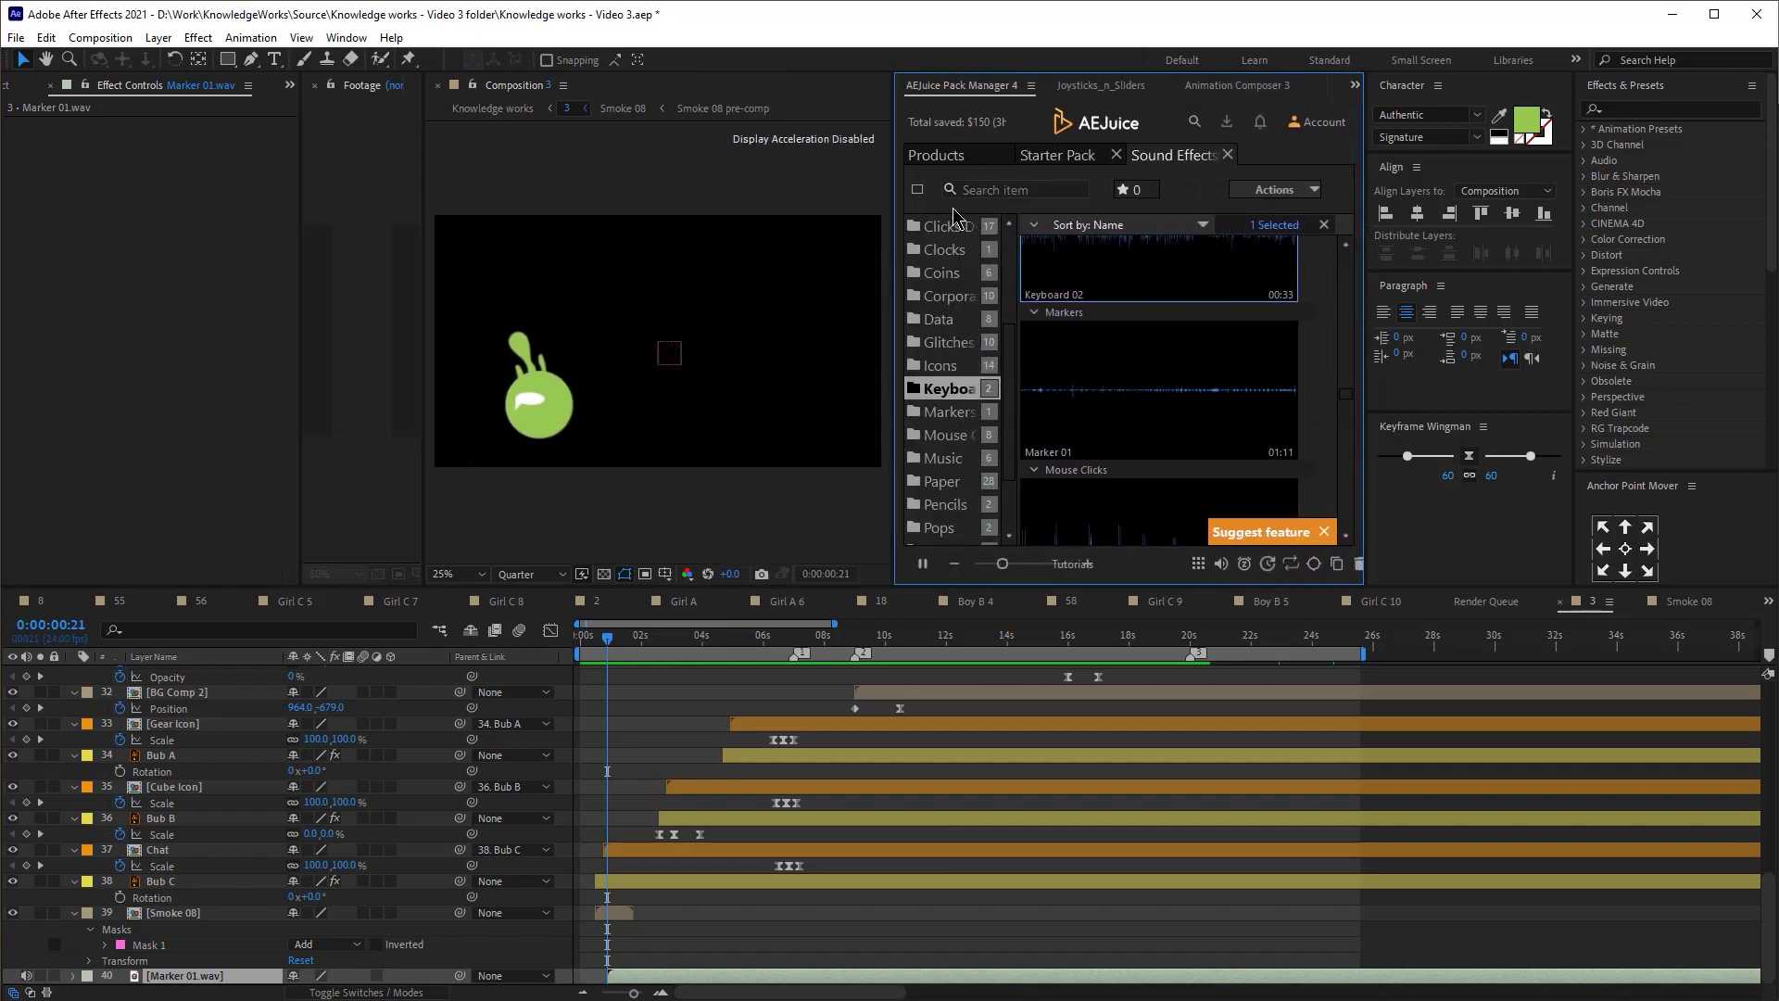
# - Open the 2.5D Devices Collection and look through its phone devices and Placeholders 2D items
pyautogui.click(920, 157)
pyautogui.moveTo(890, 214); pyautogui.dragTo(632, 216)
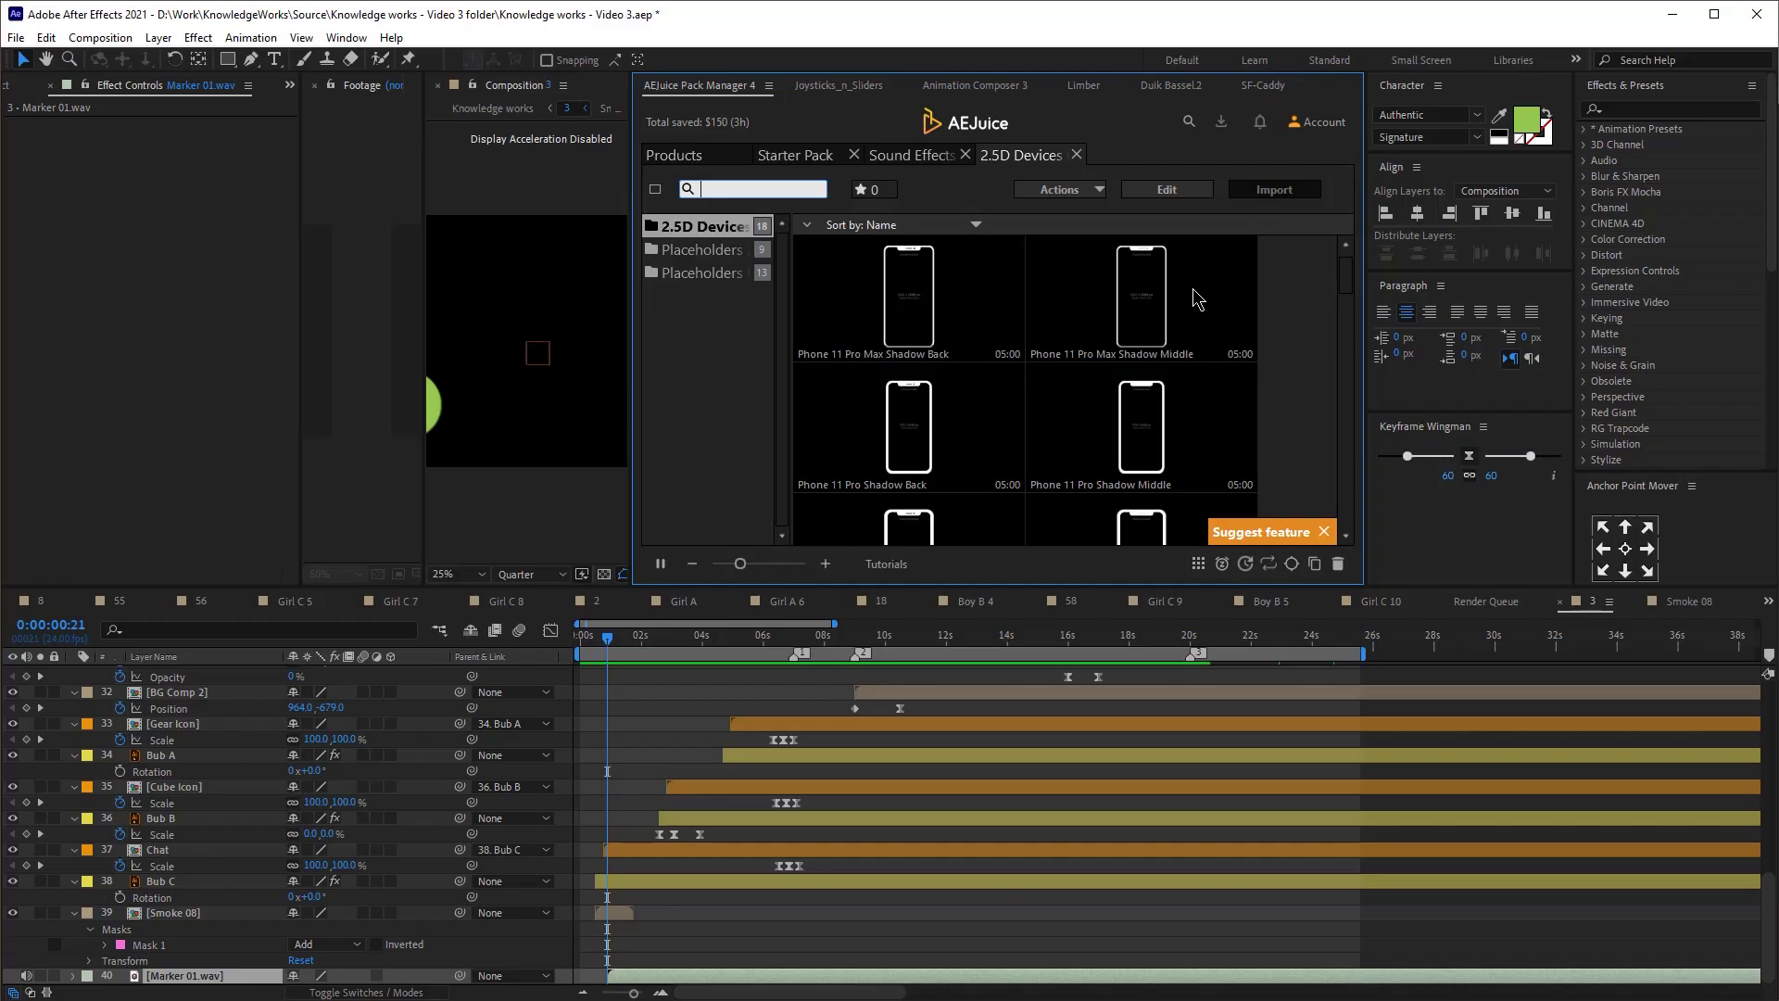
pyautogui.scroll(-3, 949, 409)
pyautogui.scroll(3, 953, 400)
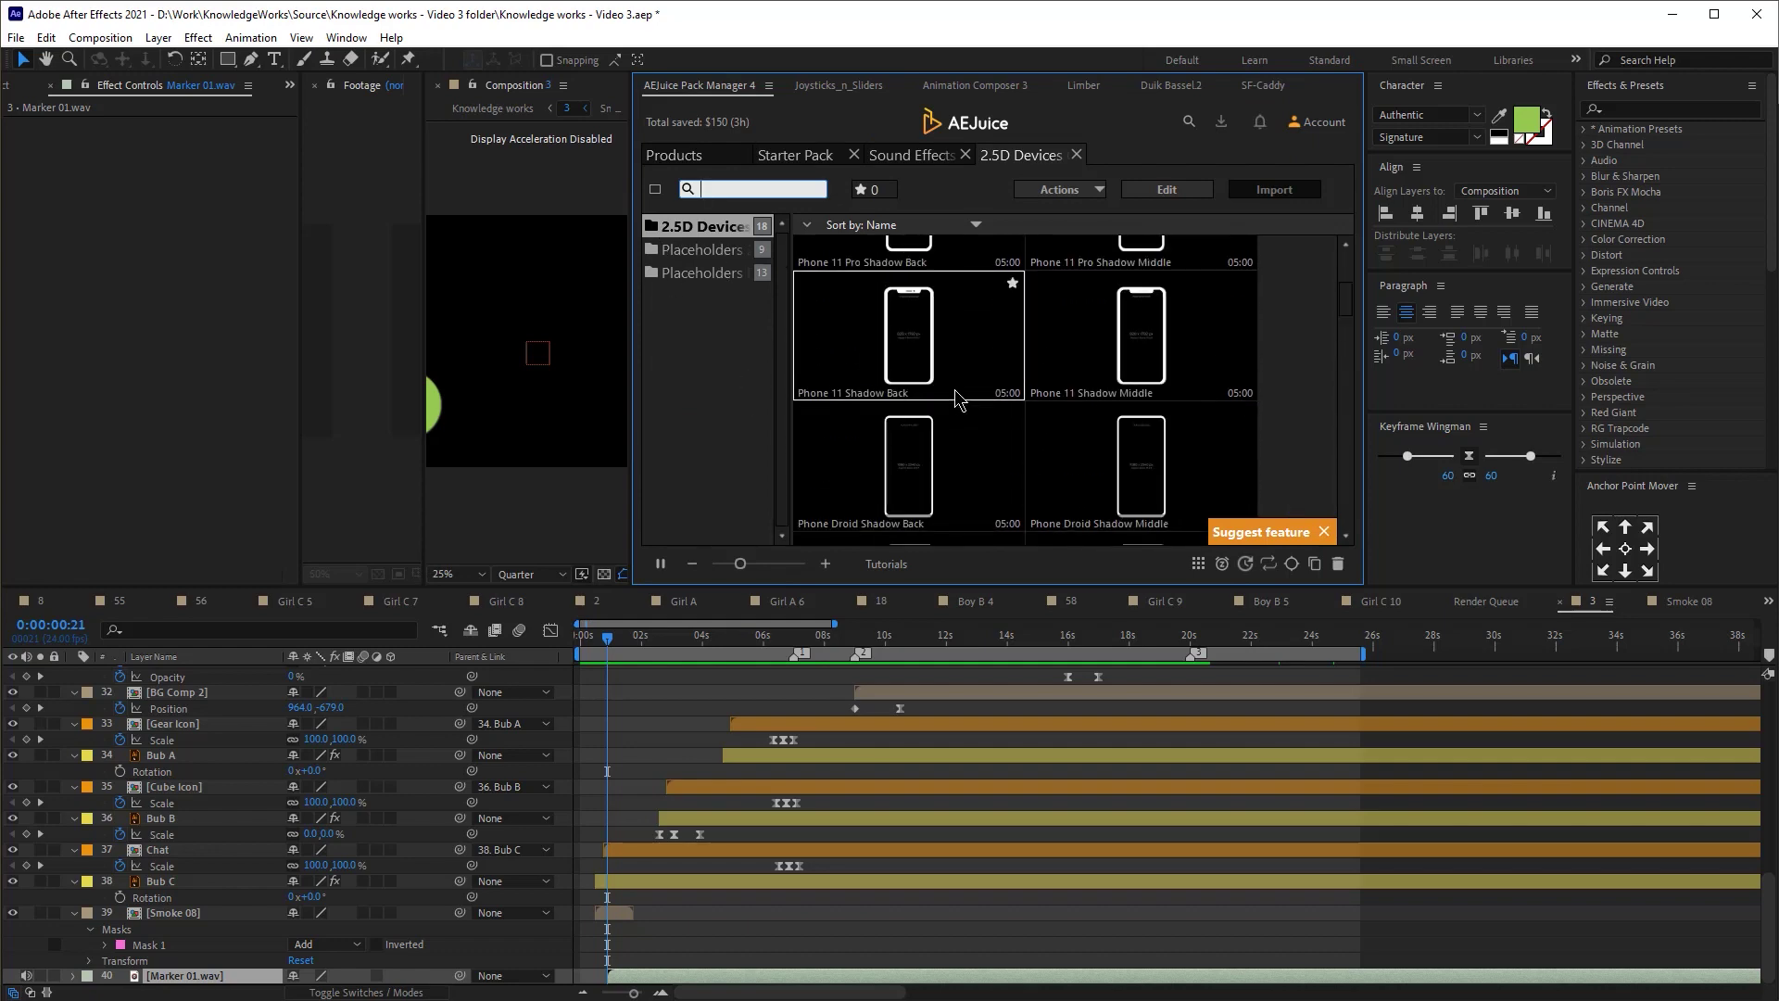
pyautogui.click(706, 252)
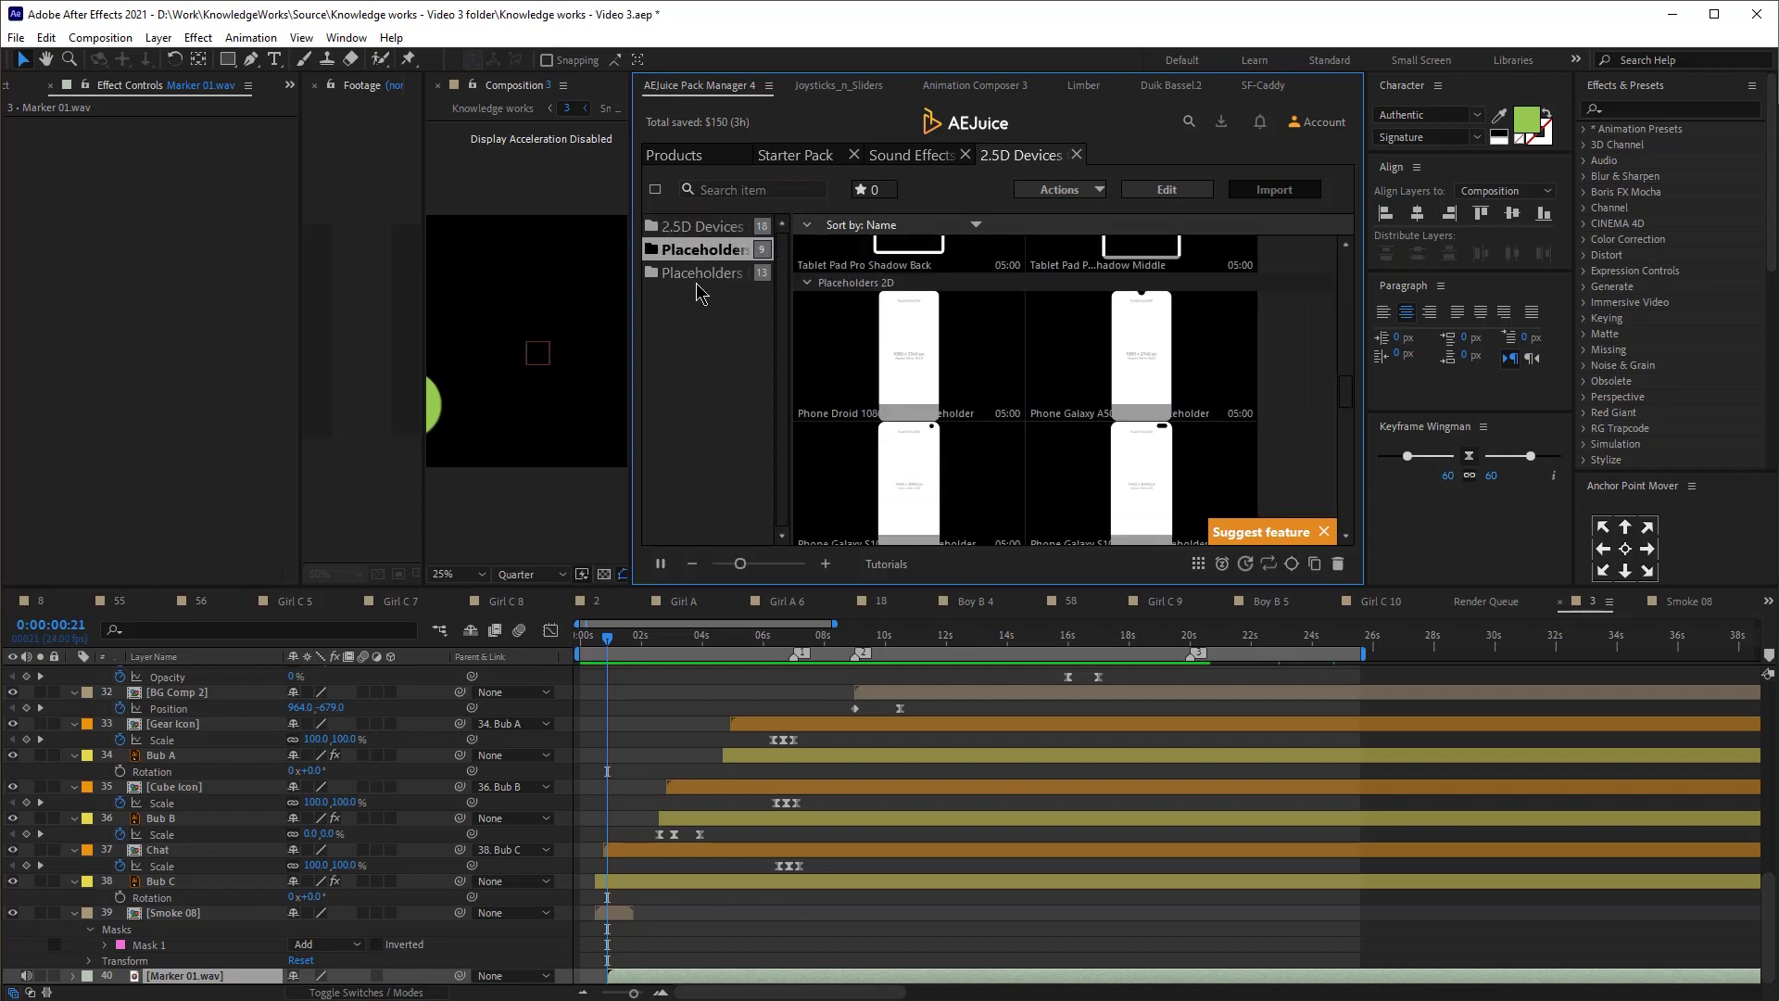
pyautogui.click(700, 228)
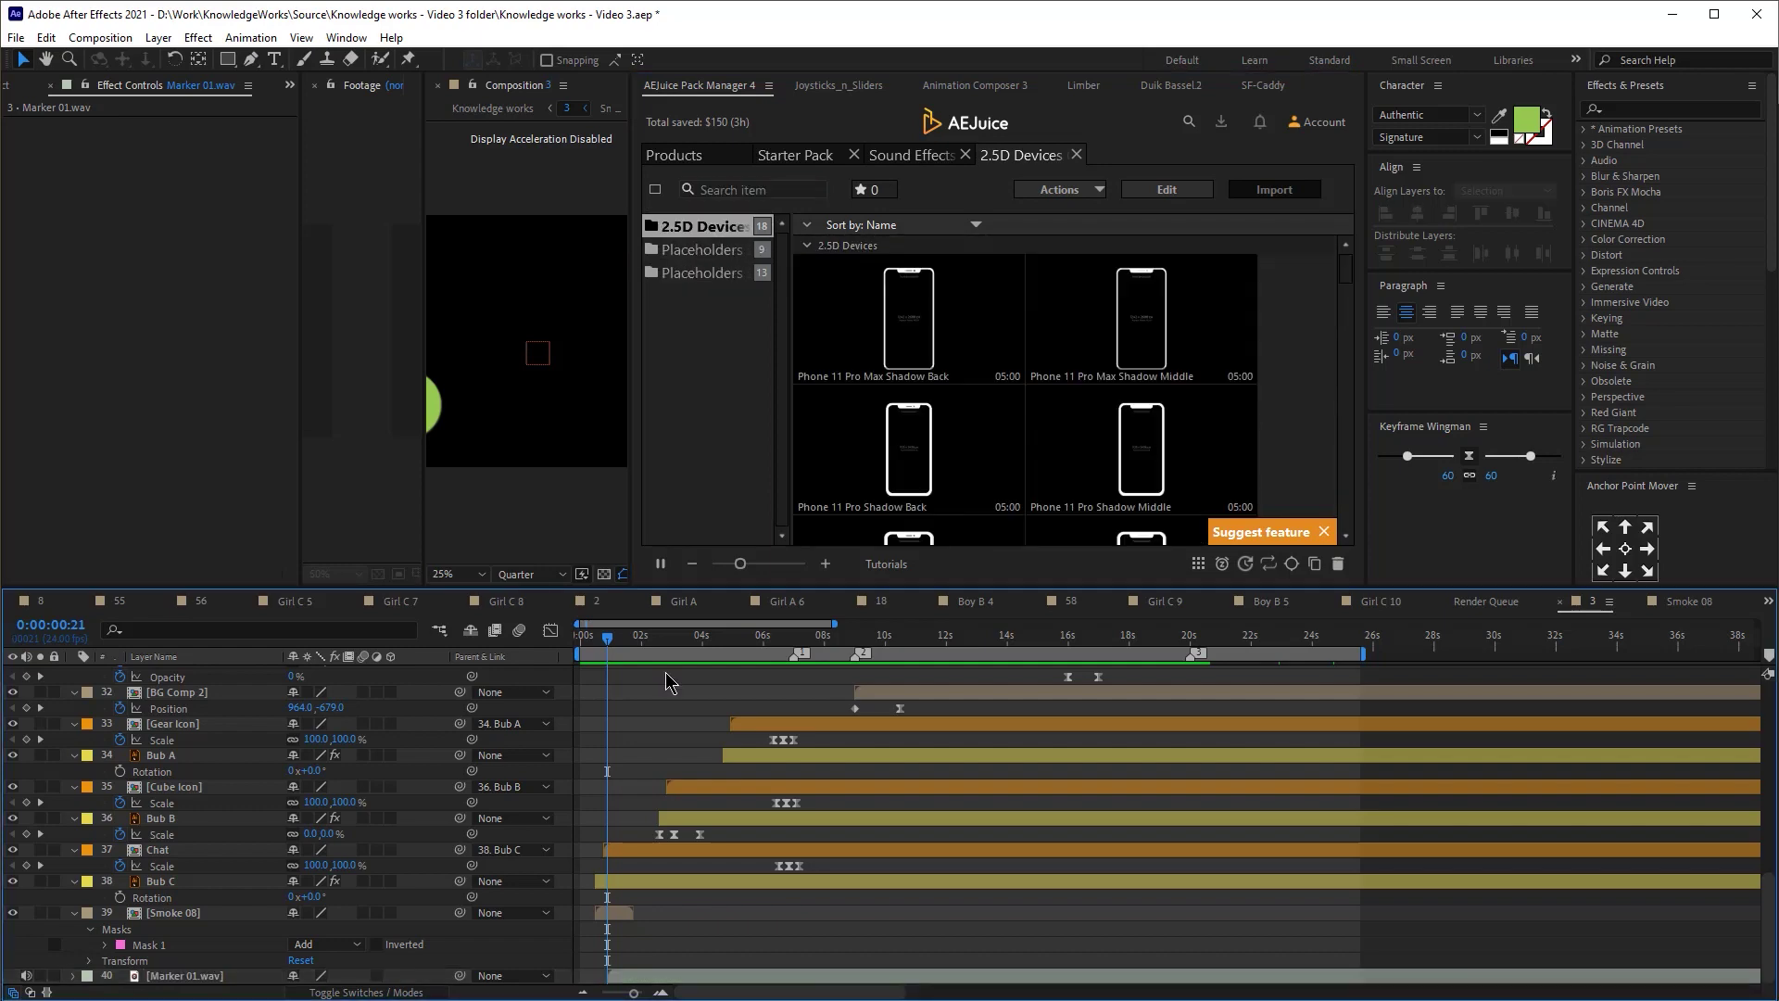
# - Create a new composition with the current default settings and widen its viewer
pyautogui.hotkey('ctrl', 'n')
pyautogui.press('Return')
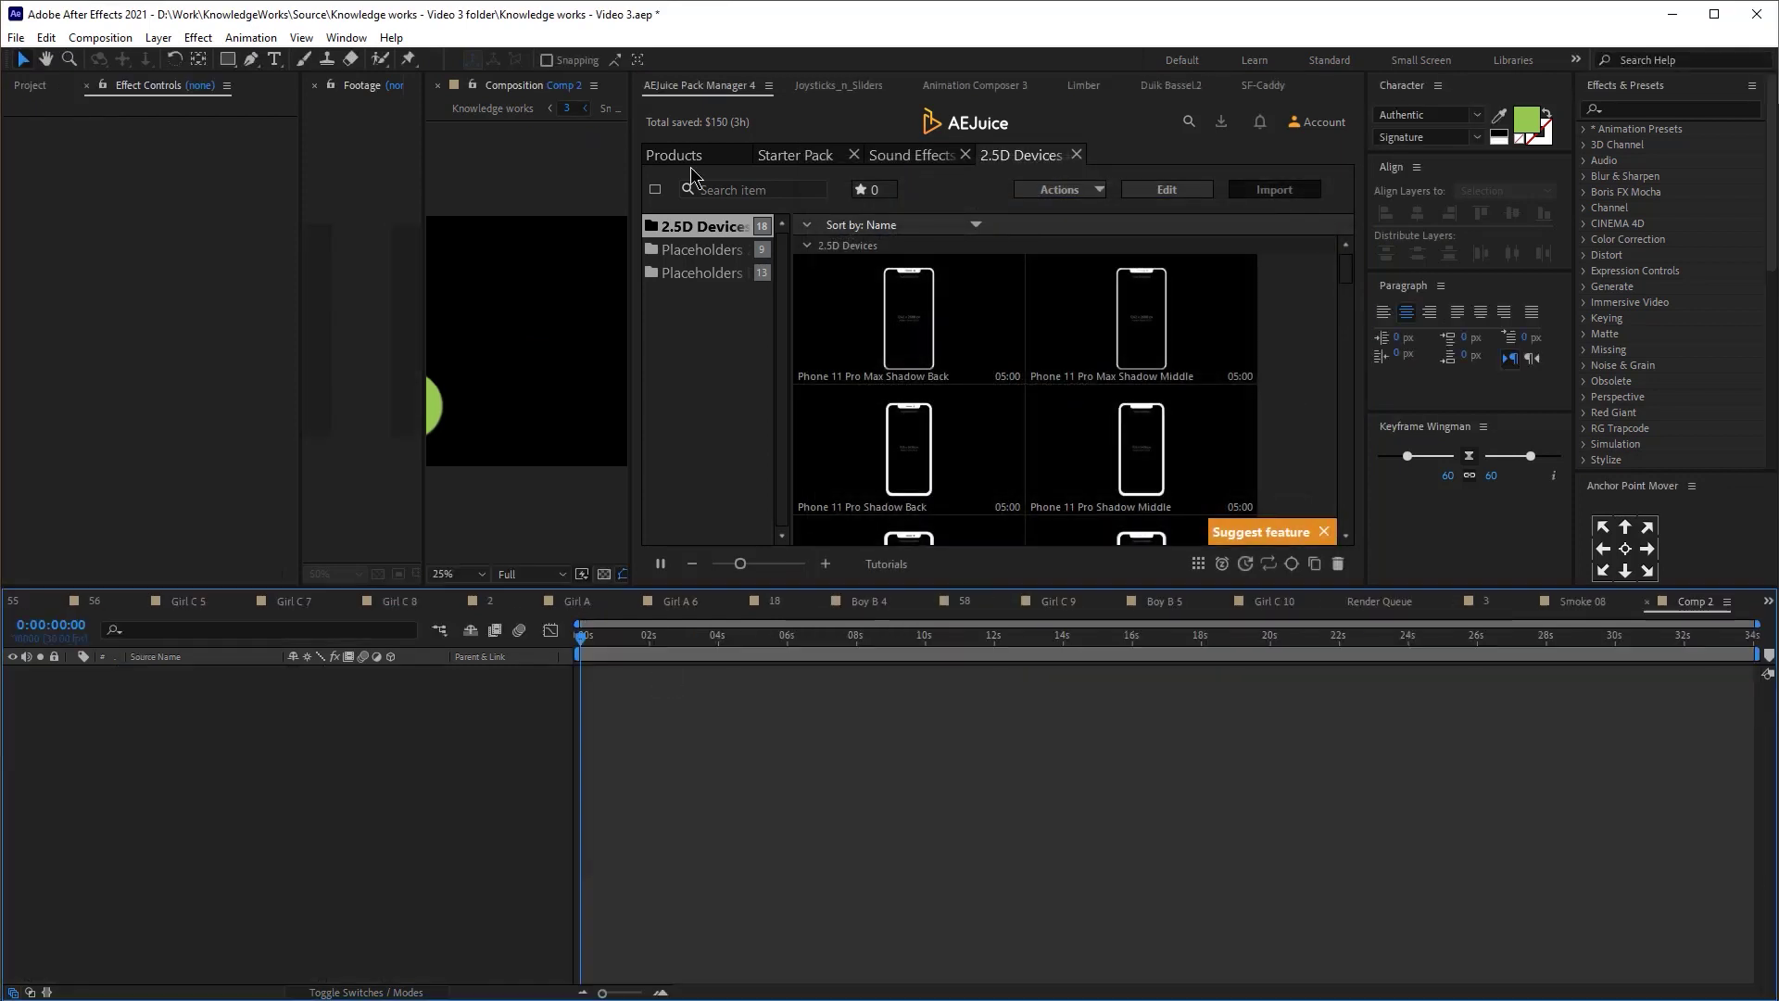
pyautogui.moveTo(639, 254); pyautogui.dragTo(833, 285)
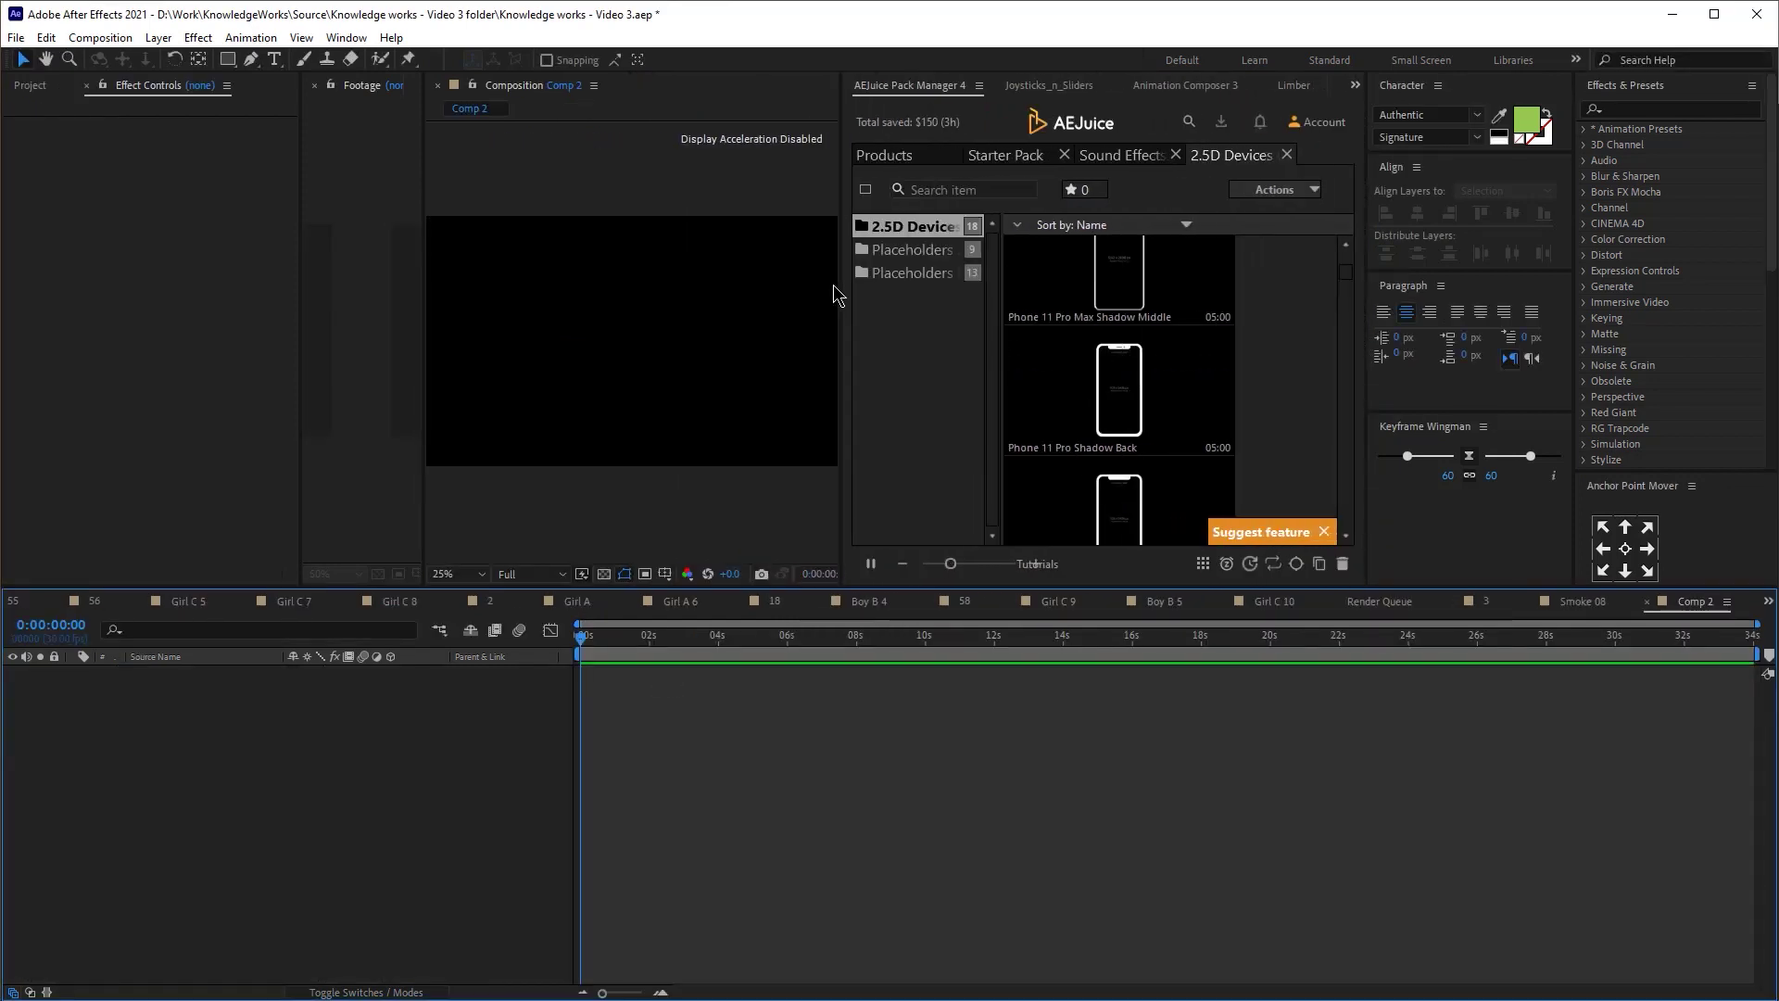
# - Import the Phone 11 Pro Max Shadow Back device into the new composition and turn off the transparency grid
pyautogui.scroll(2, 1149, 370)
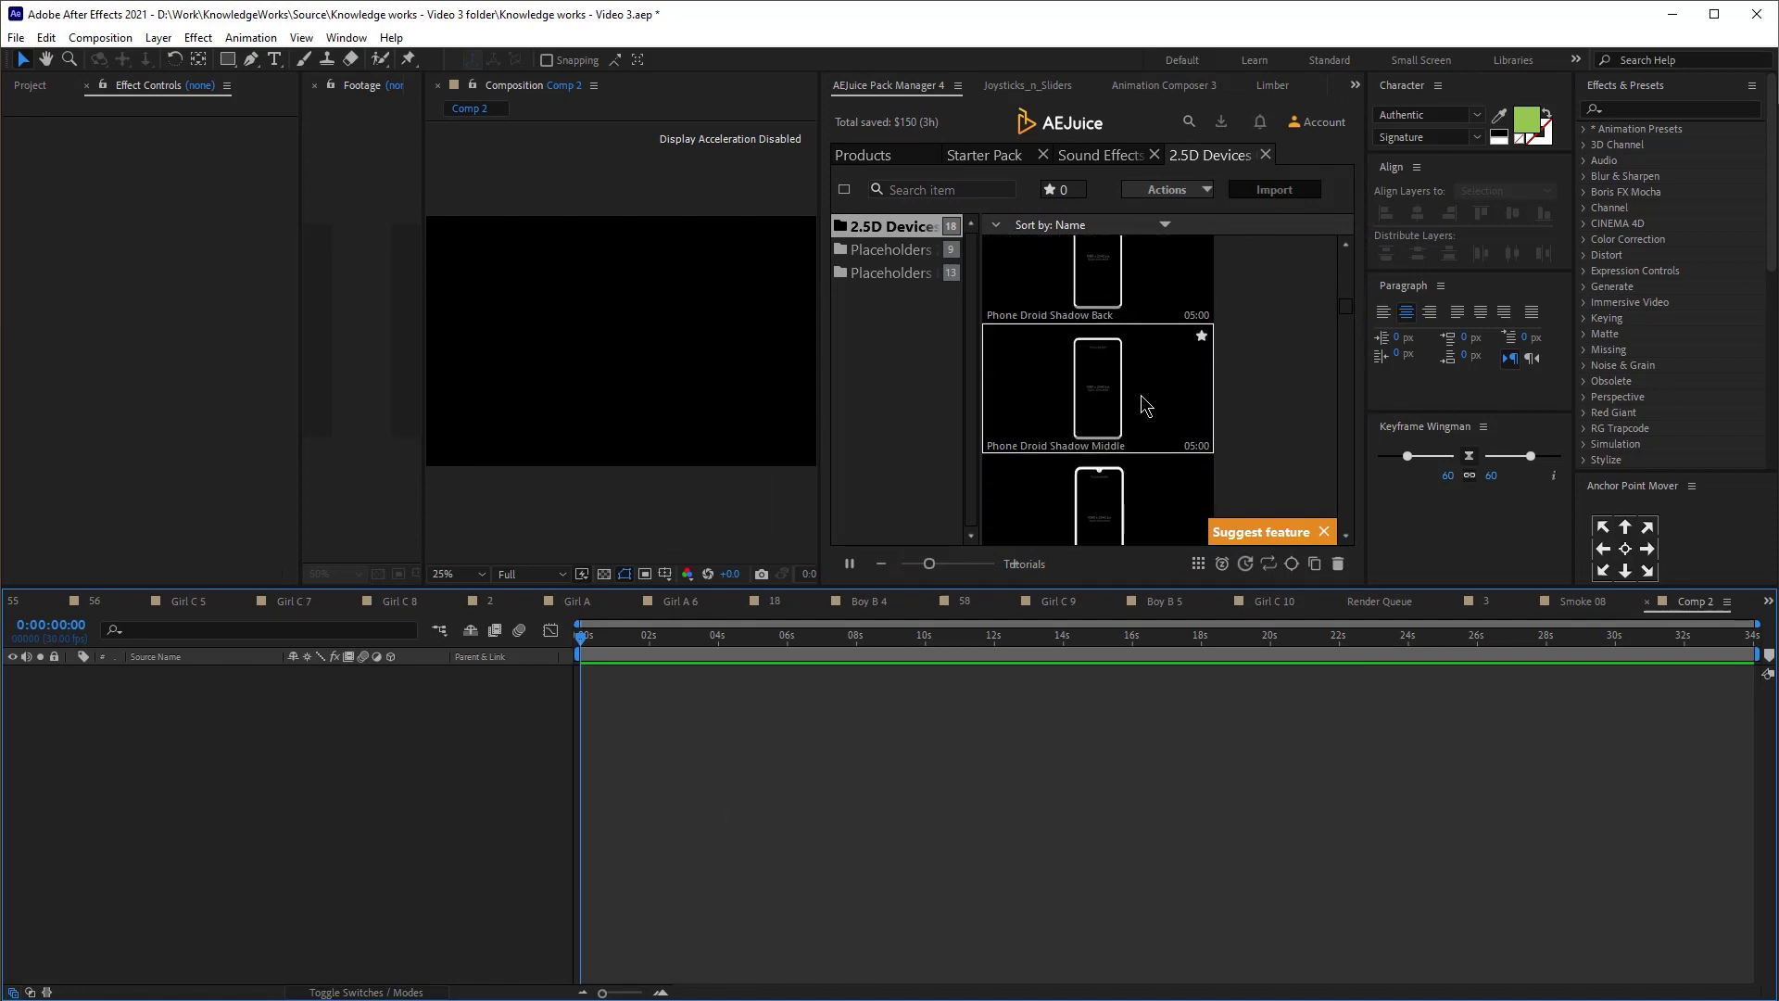
pyautogui.doubleClick(1124, 310)
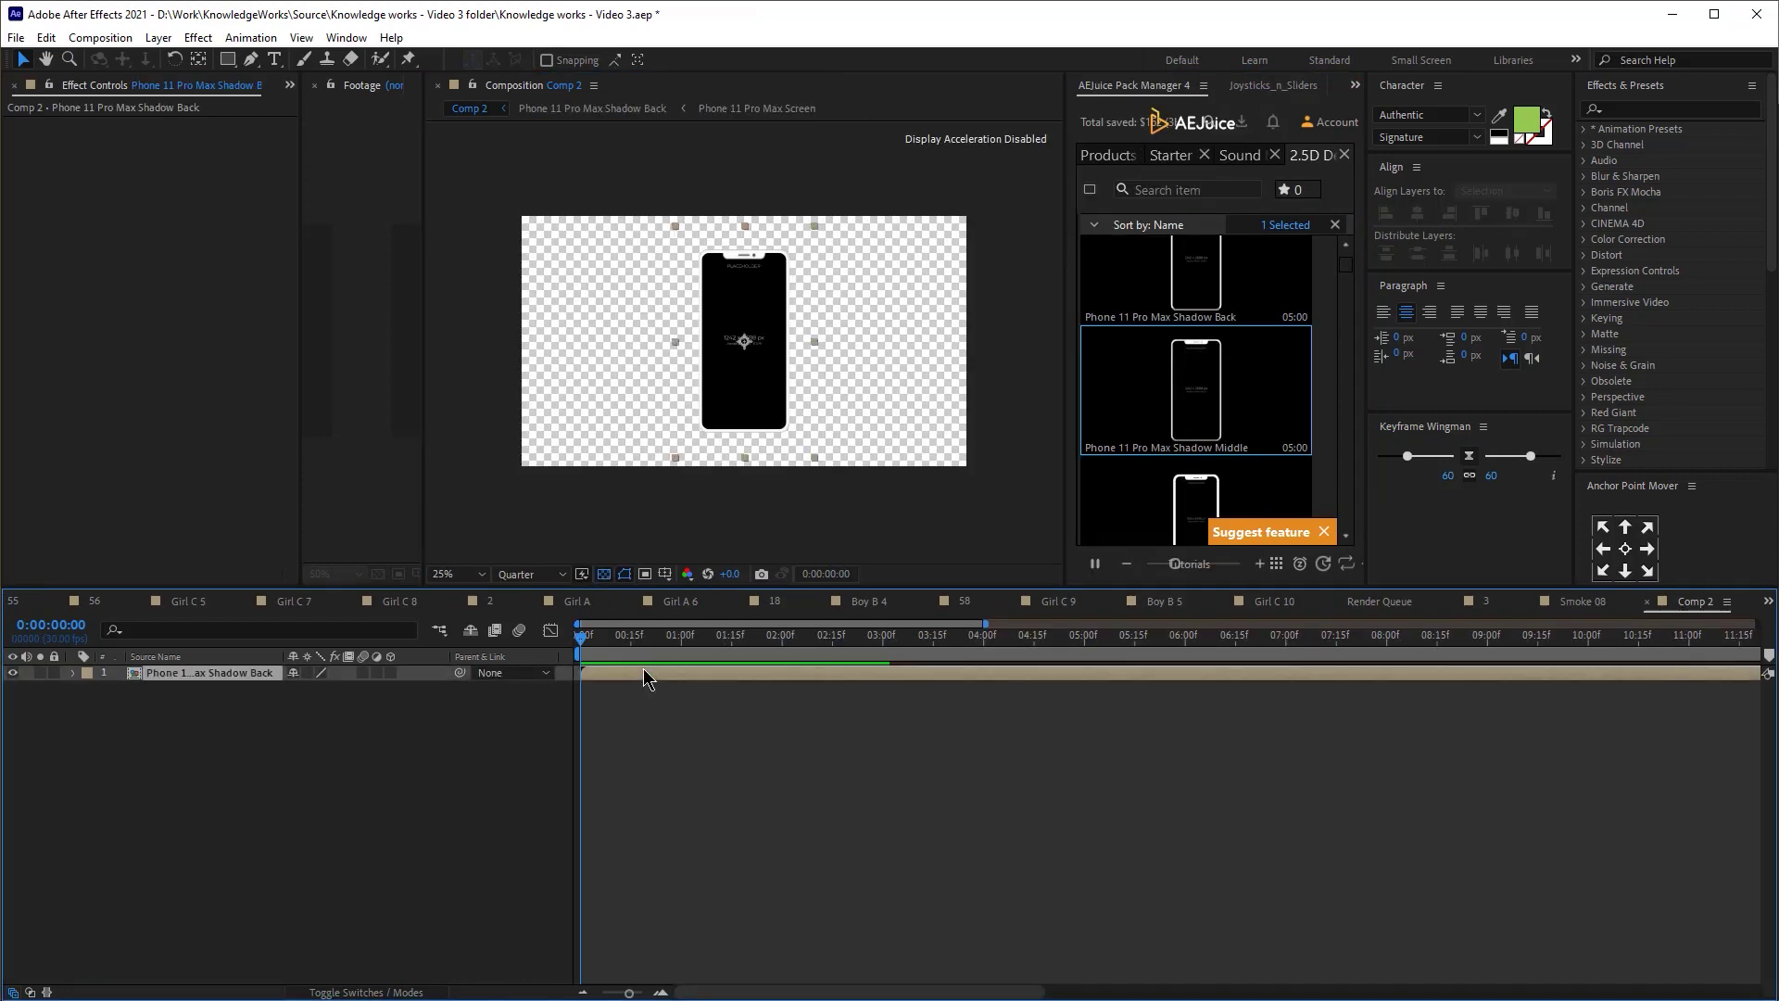
pyautogui.click(604, 574)
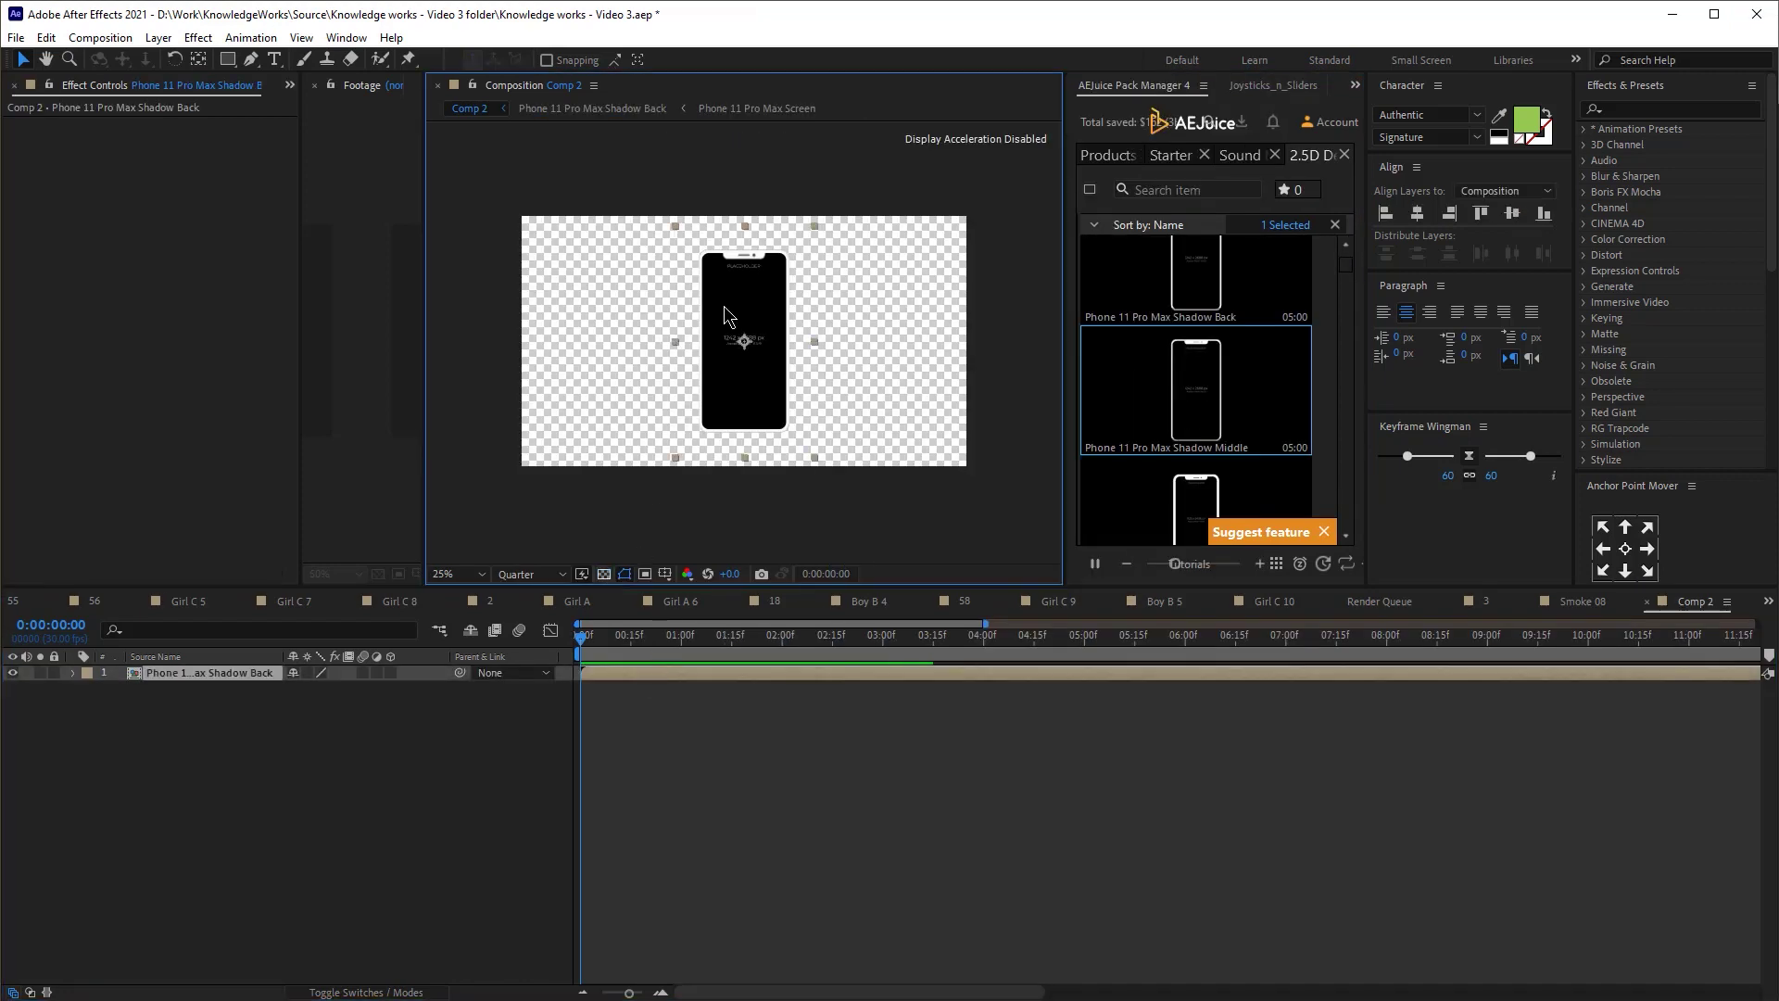
# - Open the Phone 11 Pro Max Shadow Back composition and set the Controls layer's Color Base to a sampled dark grey
pyautogui.doubleClick(183, 674)
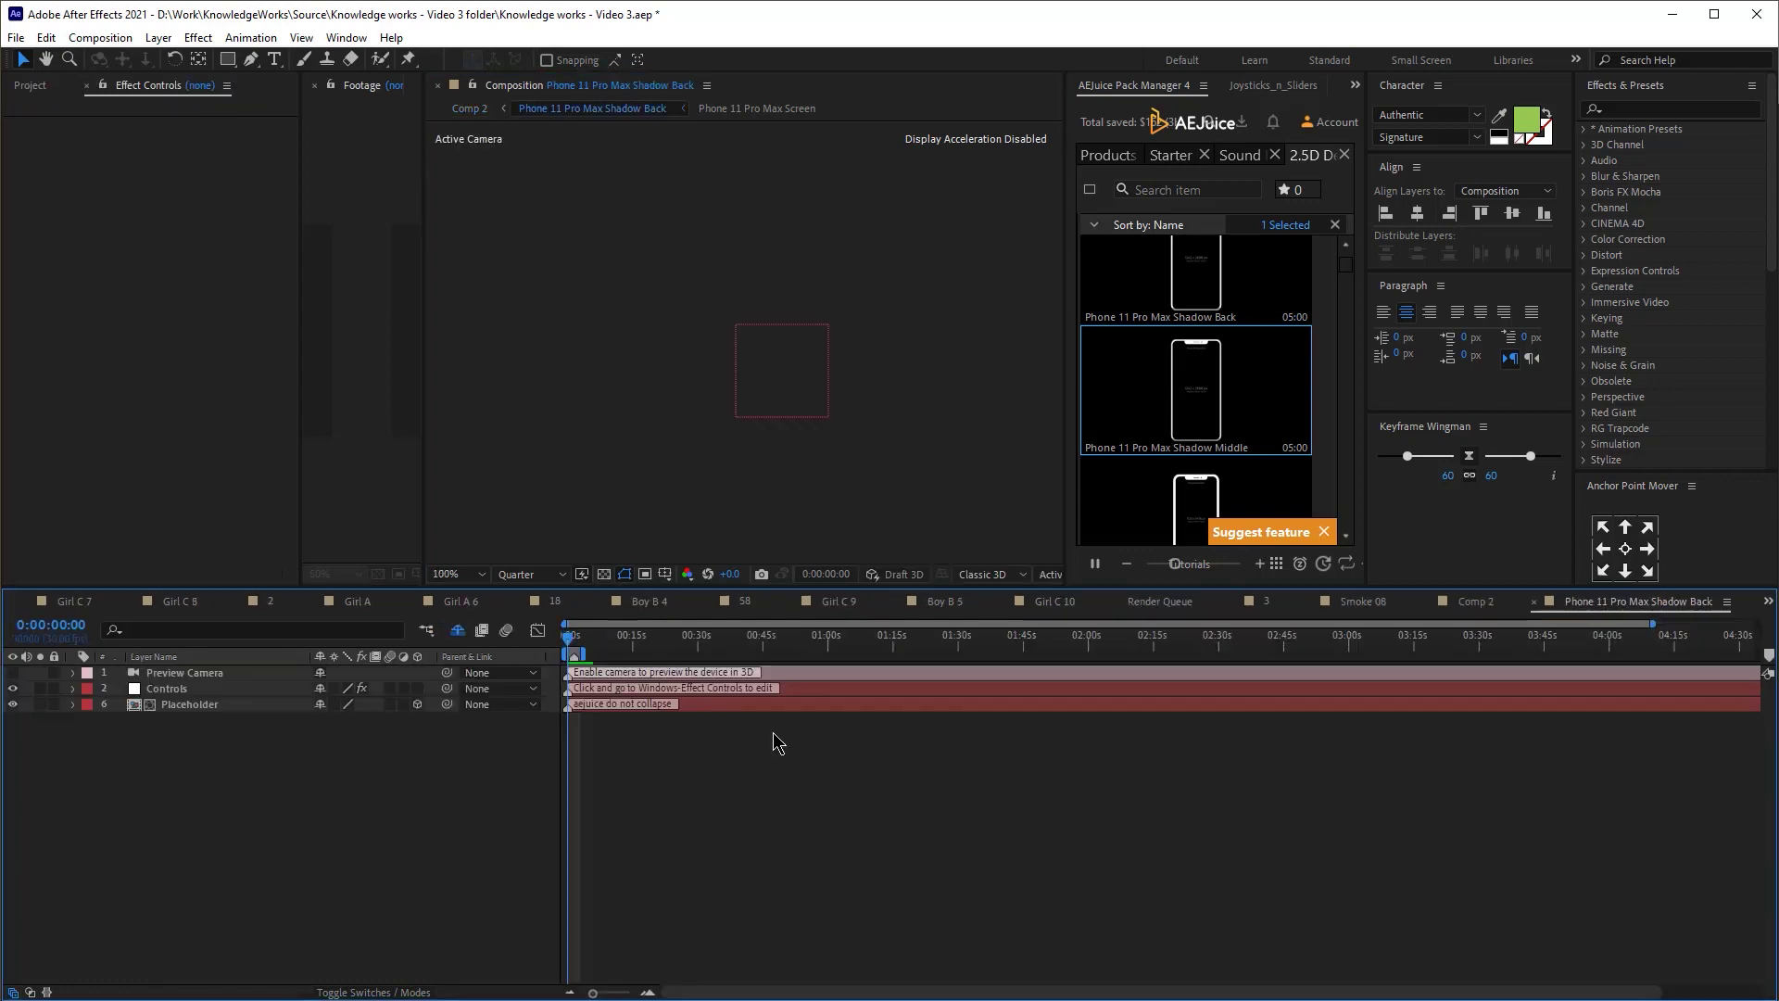
pyautogui.click(167, 689)
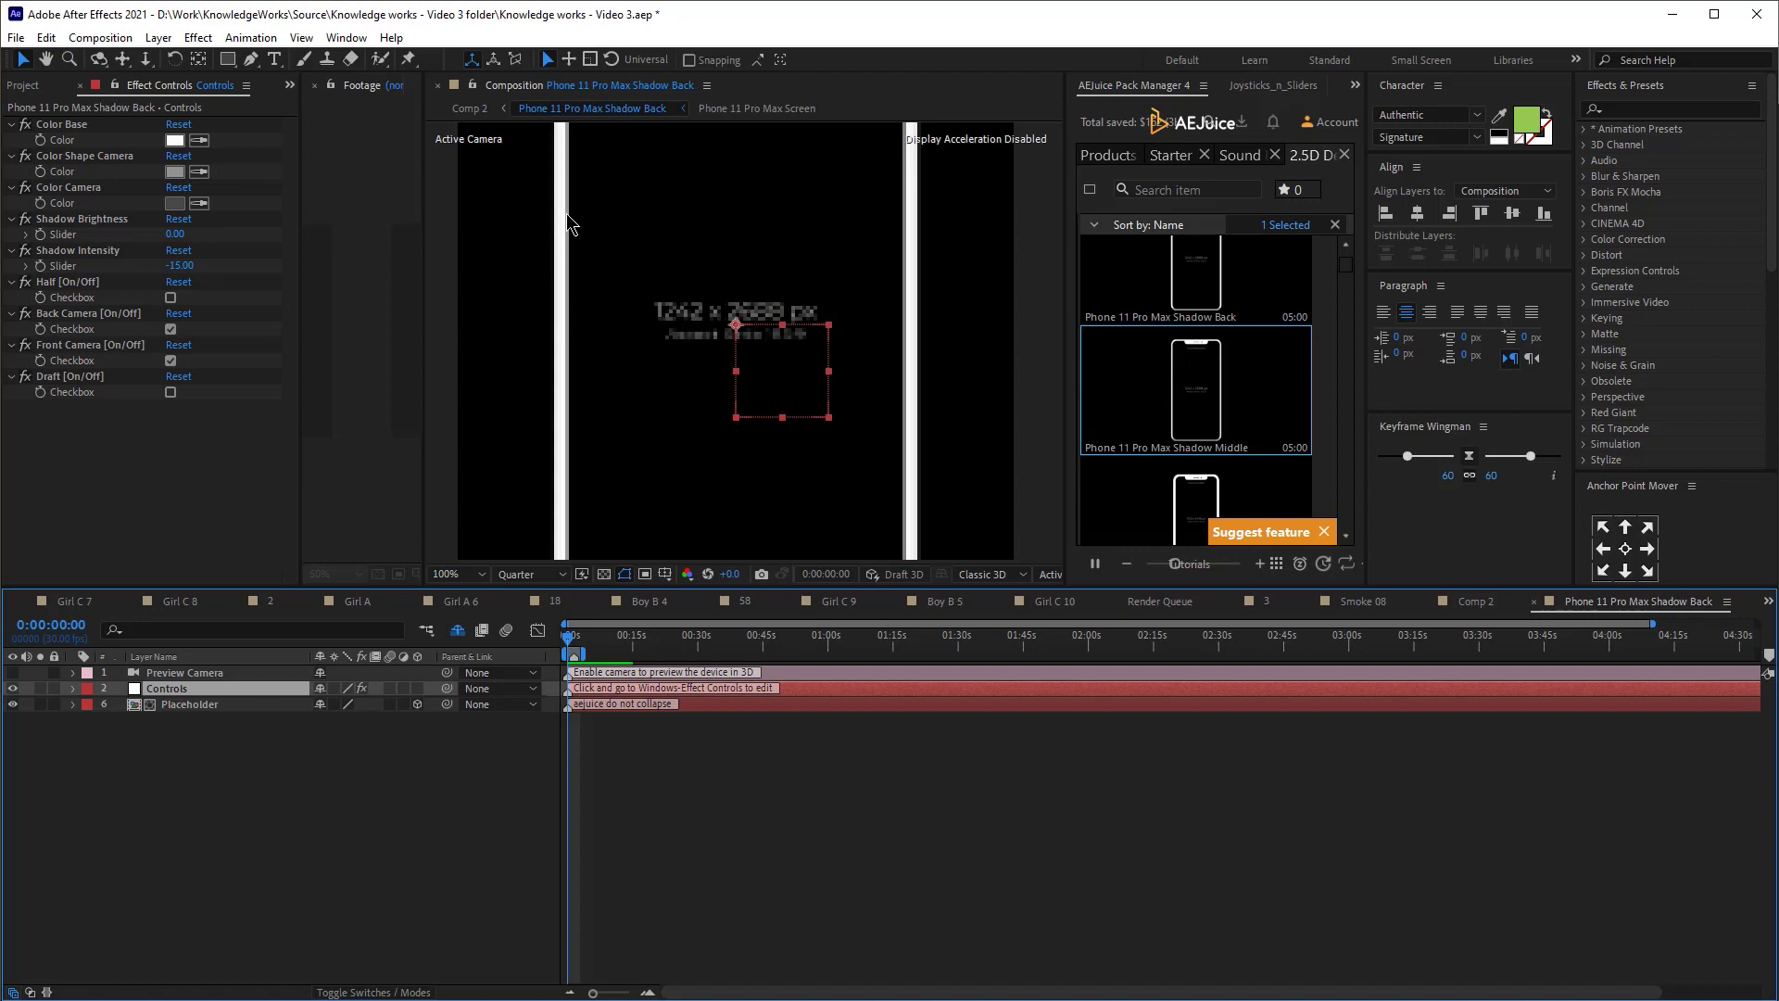
pyautogui.click(197, 139)
pyautogui.click(216, 123)
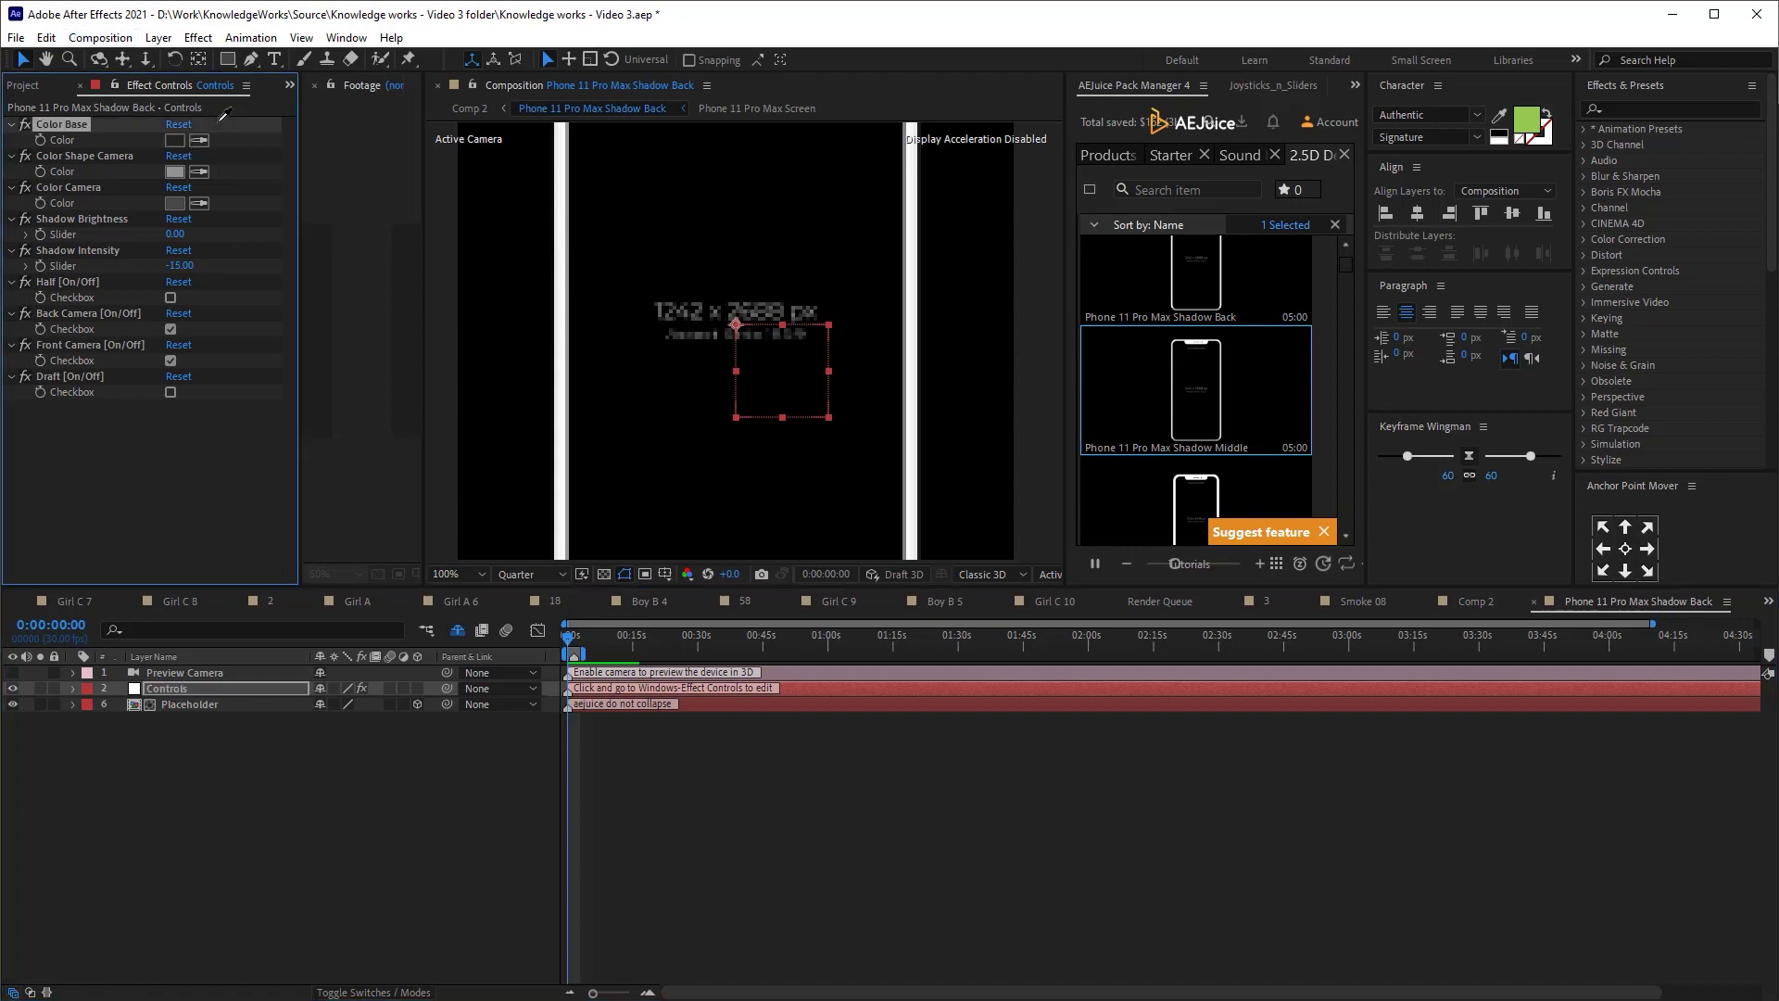
pyautogui.scroll(-1, 756, 324)
pyautogui.scroll(-1, 756, 324)
pyautogui.scroll(1, 757, 325)
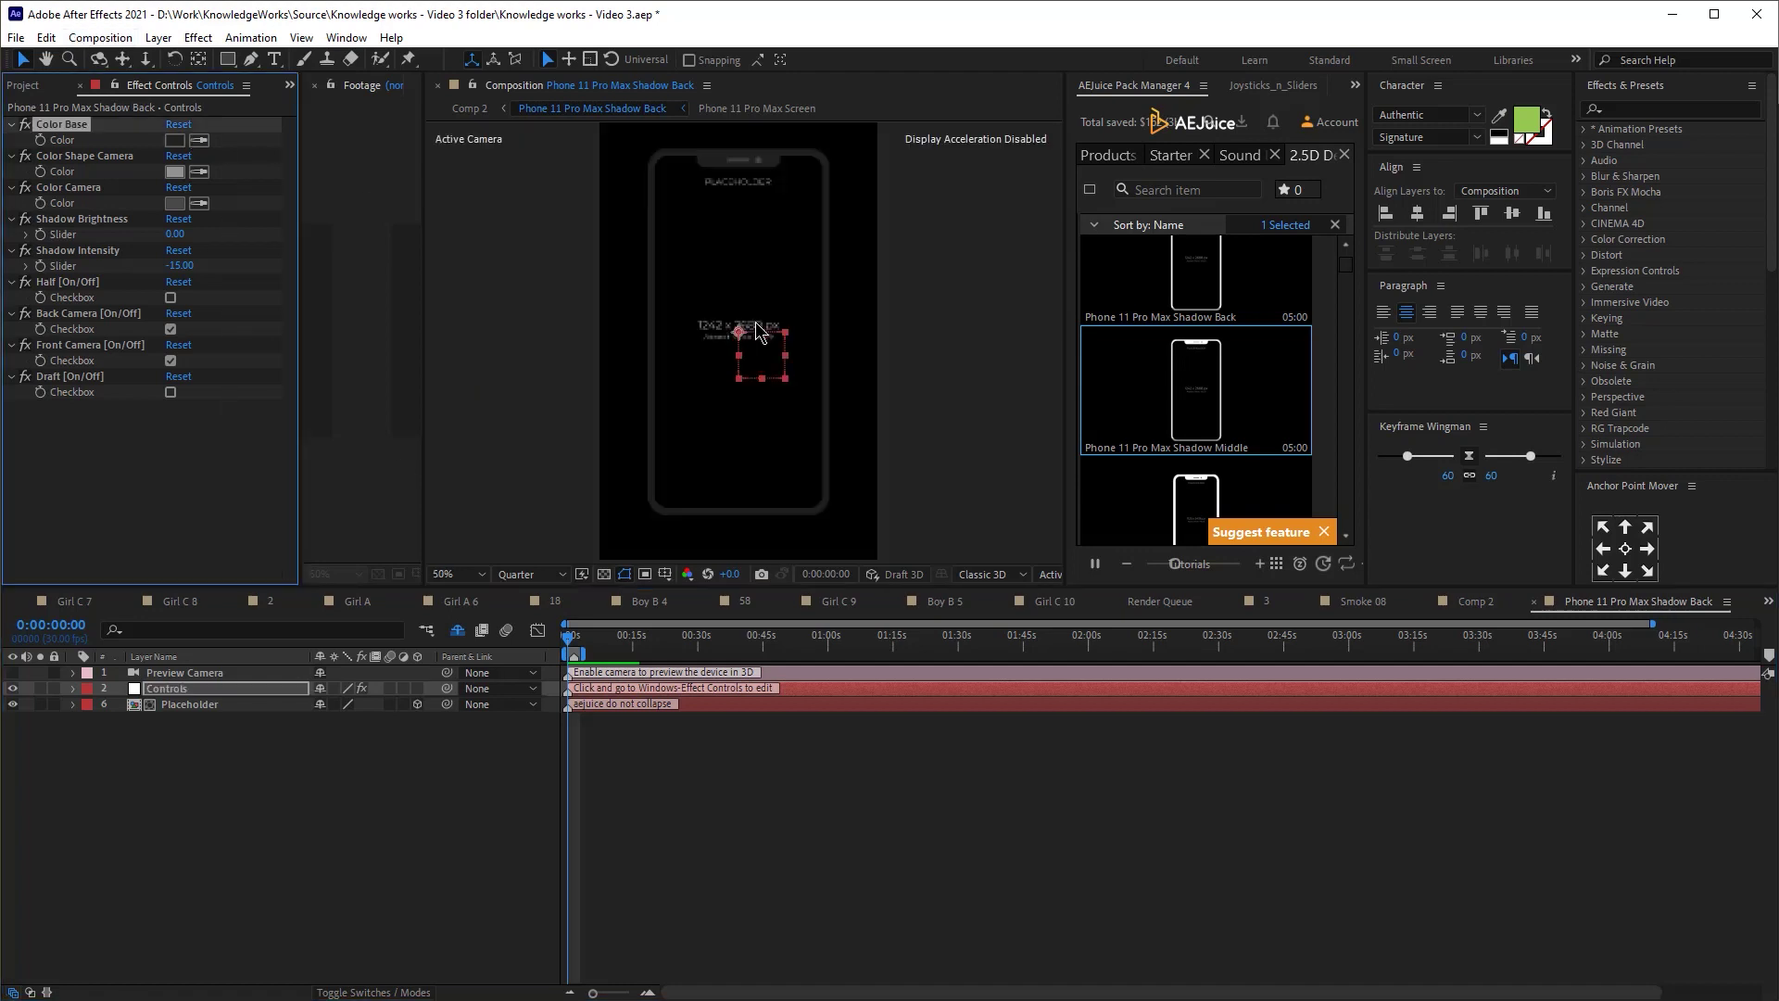
# - Set the Controls layer's Color Shape Camera to white and toggle the Back Camera [On/Off] option
pyautogui.click(174, 172)
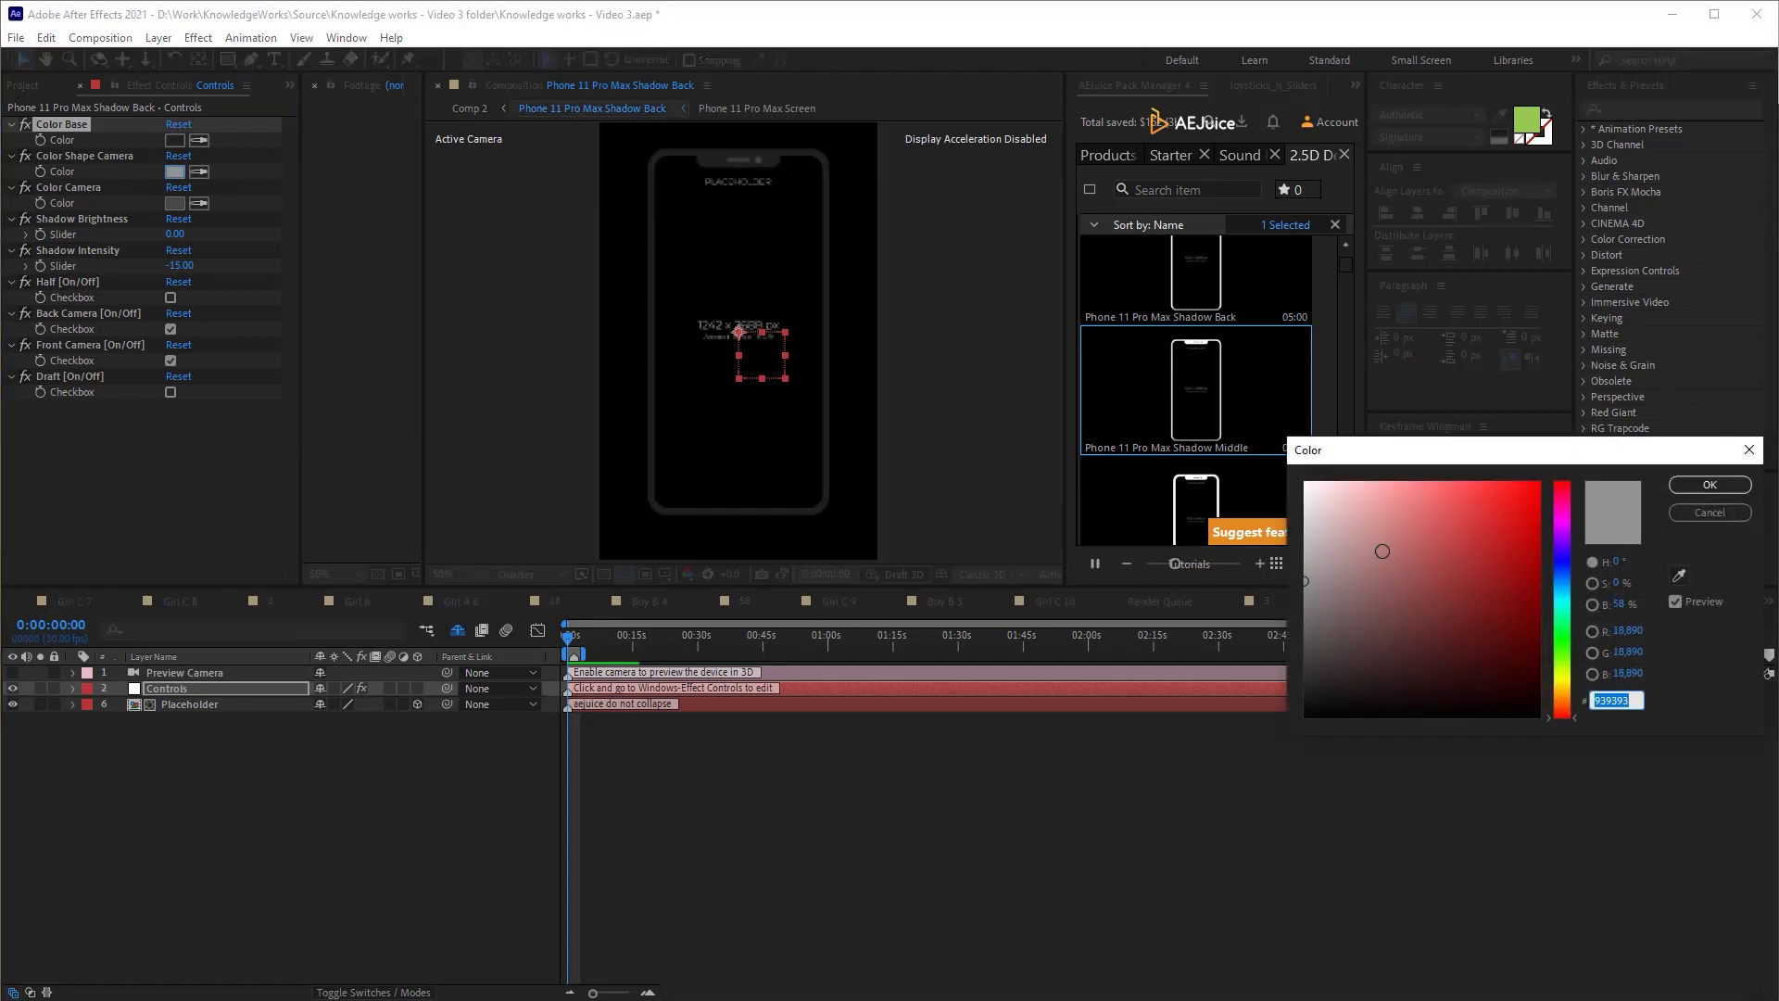
pyautogui.click(1307, 483)
pyautogui.click(1710, 484)
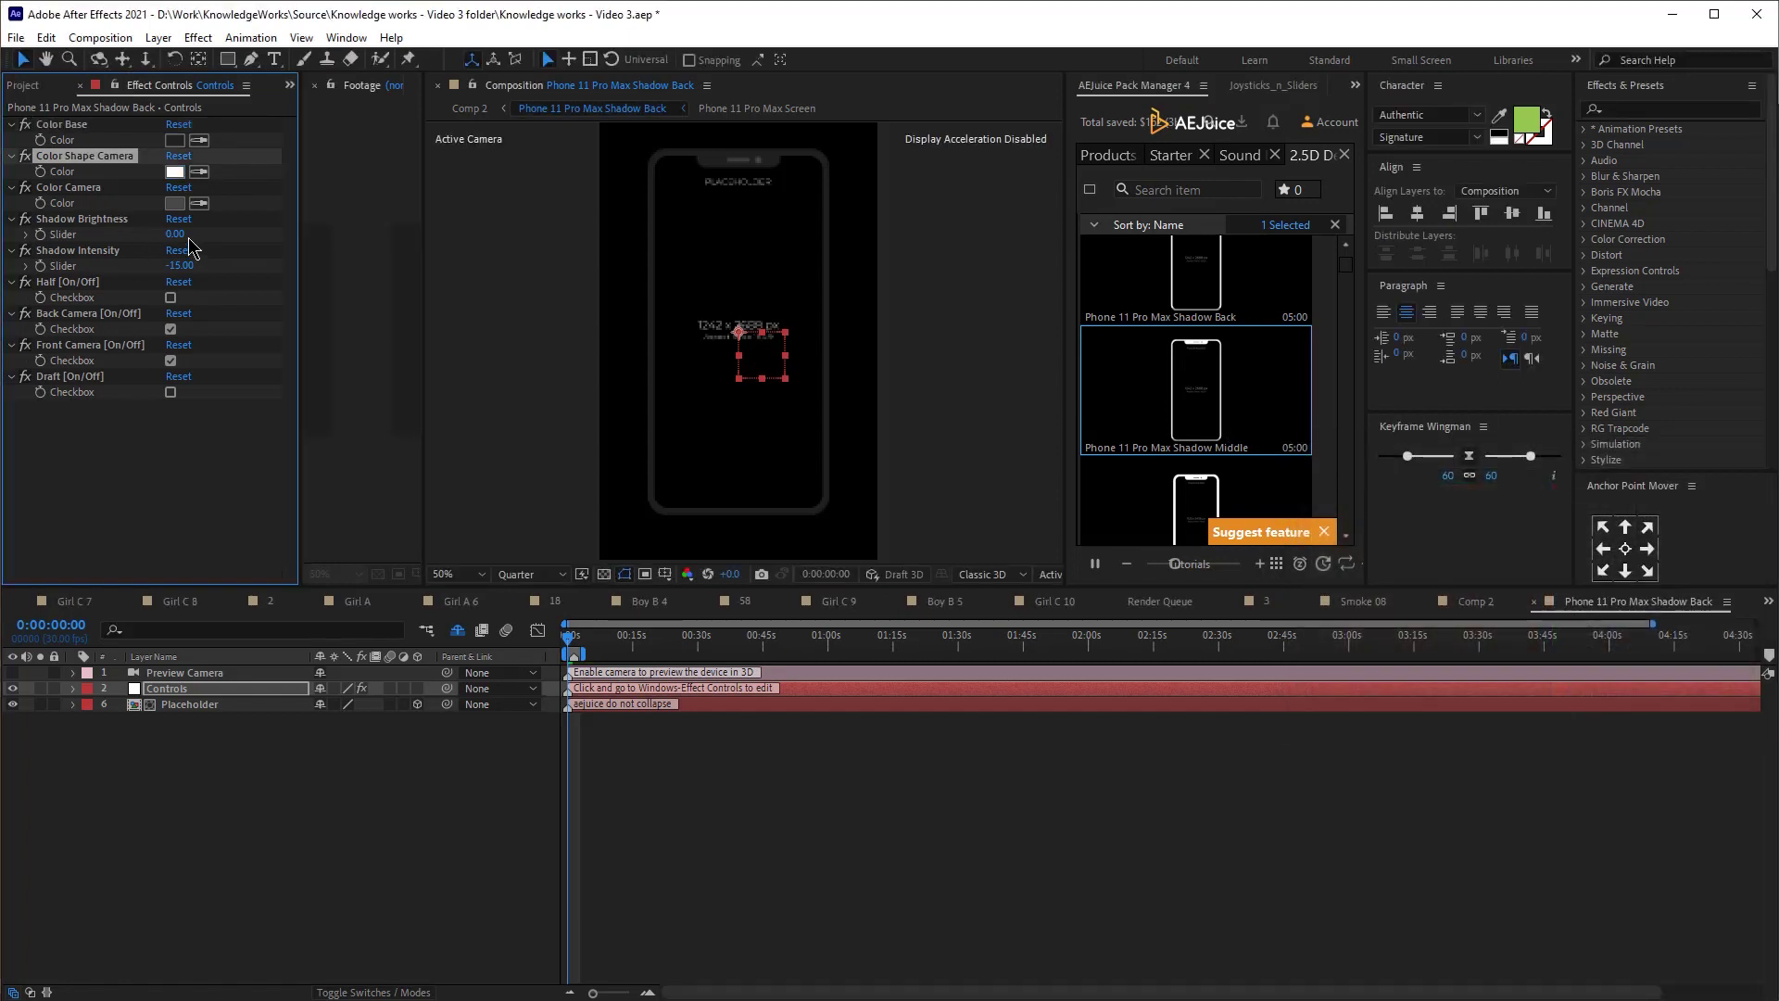
pyautogui.click(65, 222)
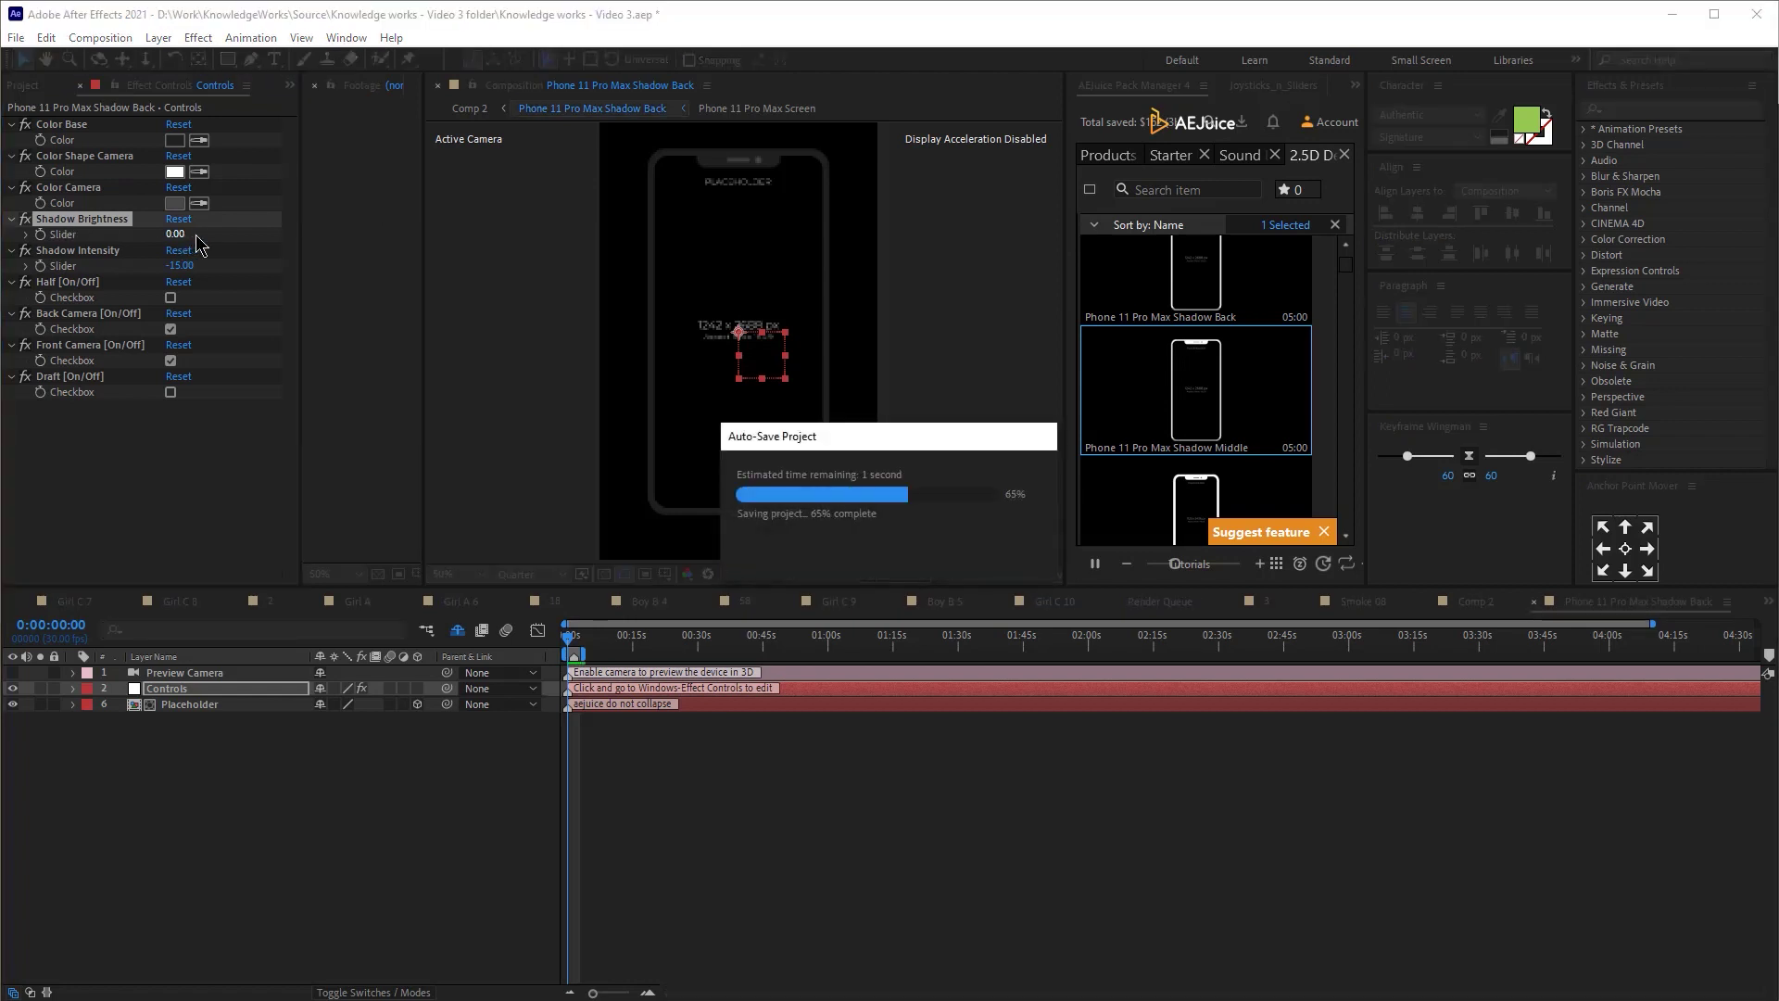
pyautogui.click(170, 330)
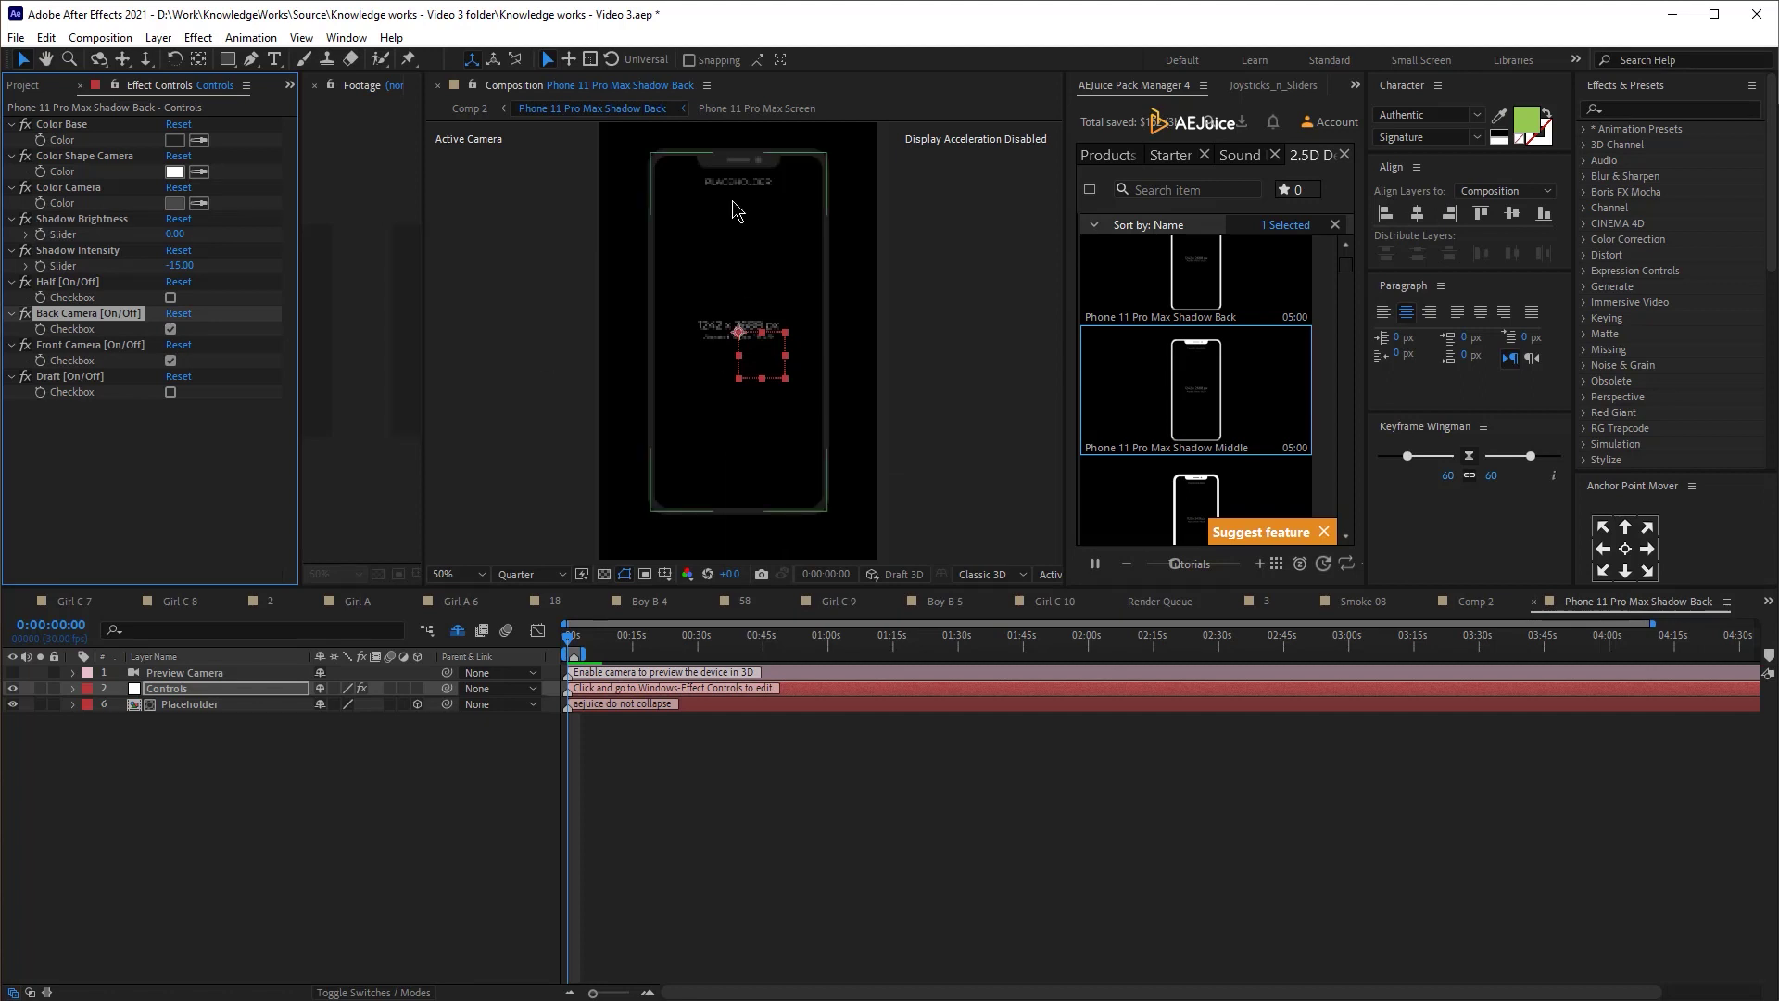
# - Open the Placeholder layer's Phone 11 Pro Max Screen composition and examine where the screen footage goes
pyautogui.click(195, 705)
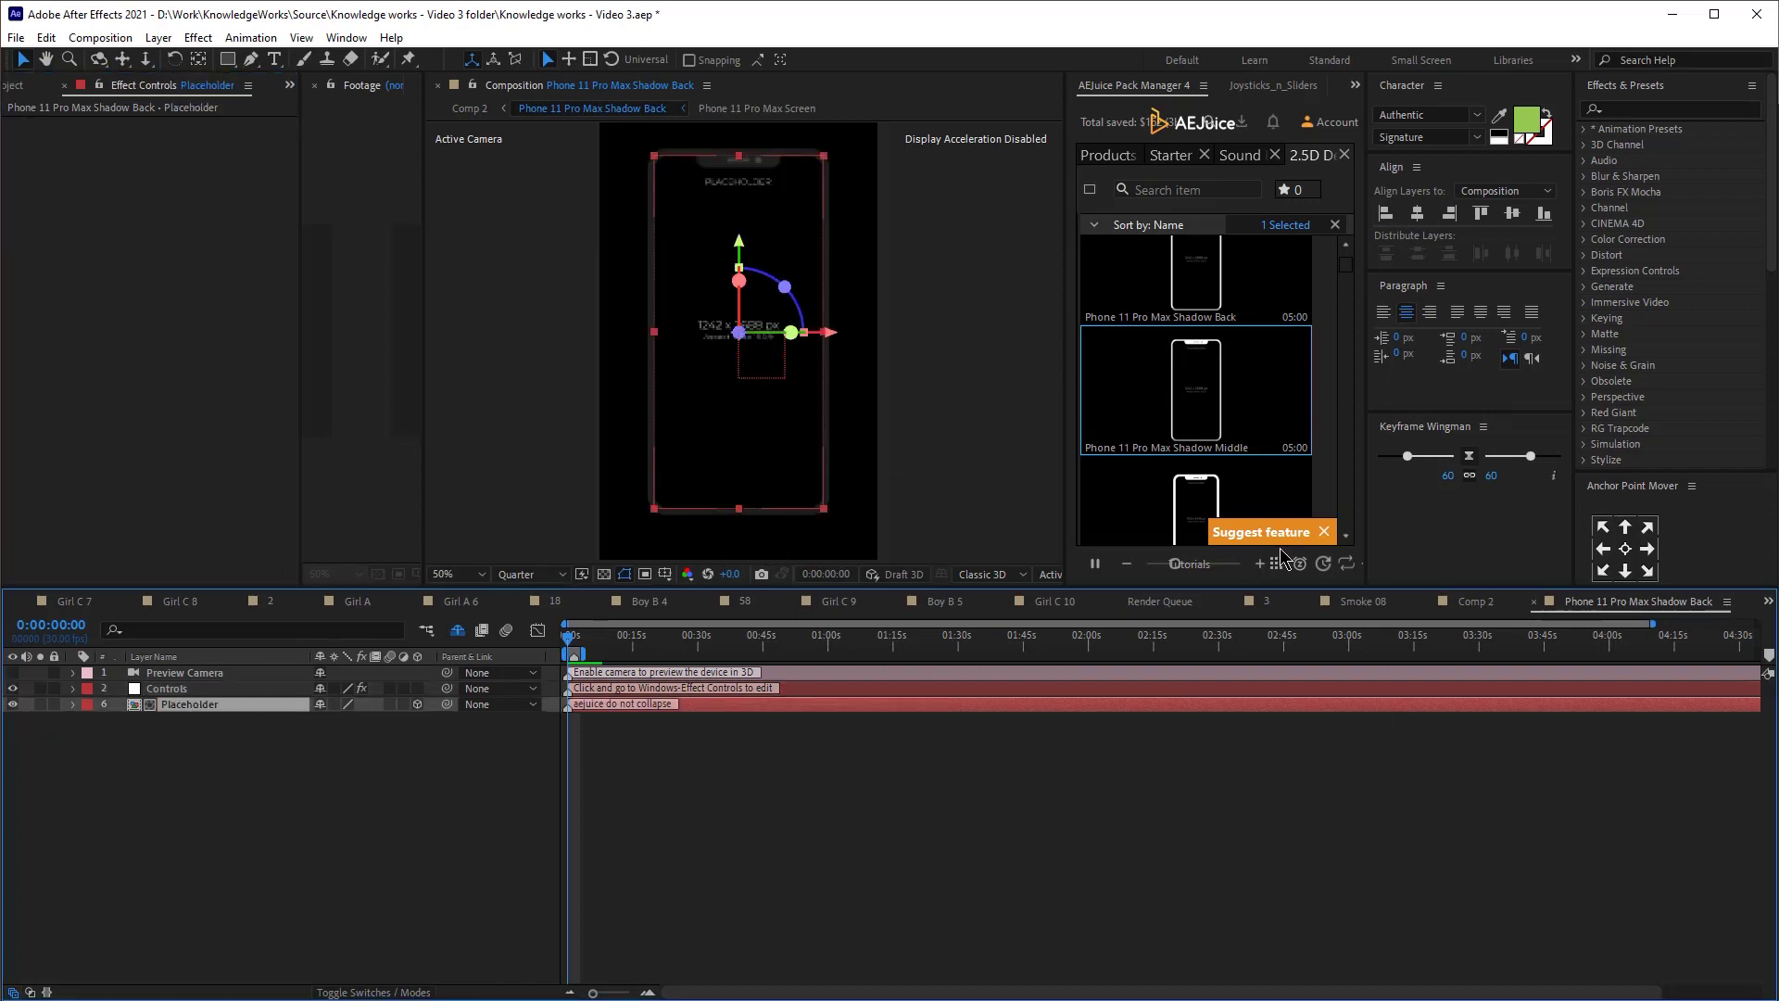
pyautogui.doubleClick(184, 709)
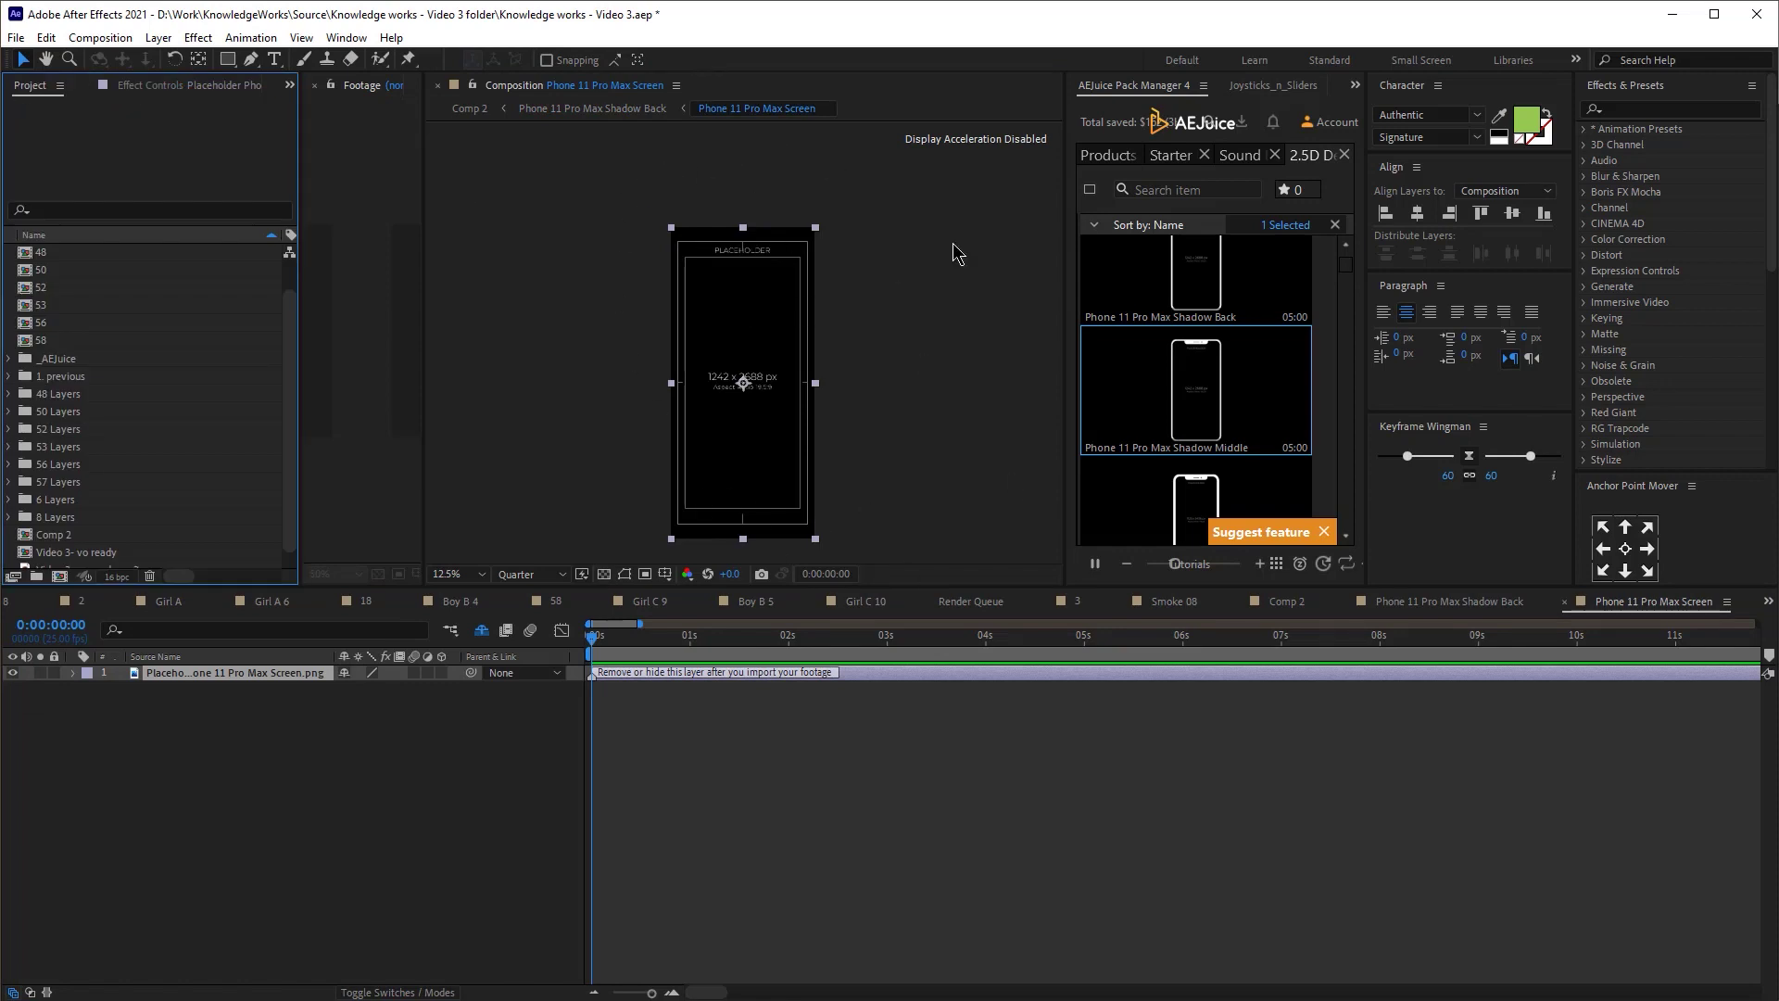
pyautogui.click(894, 358)
pyautogui.click(763, 354)
# - Return to Comp 2, make the Phone 11 Pro Max Shadow Back layer 3D and collapse its transformations
pyautogui.click(1322, 611)
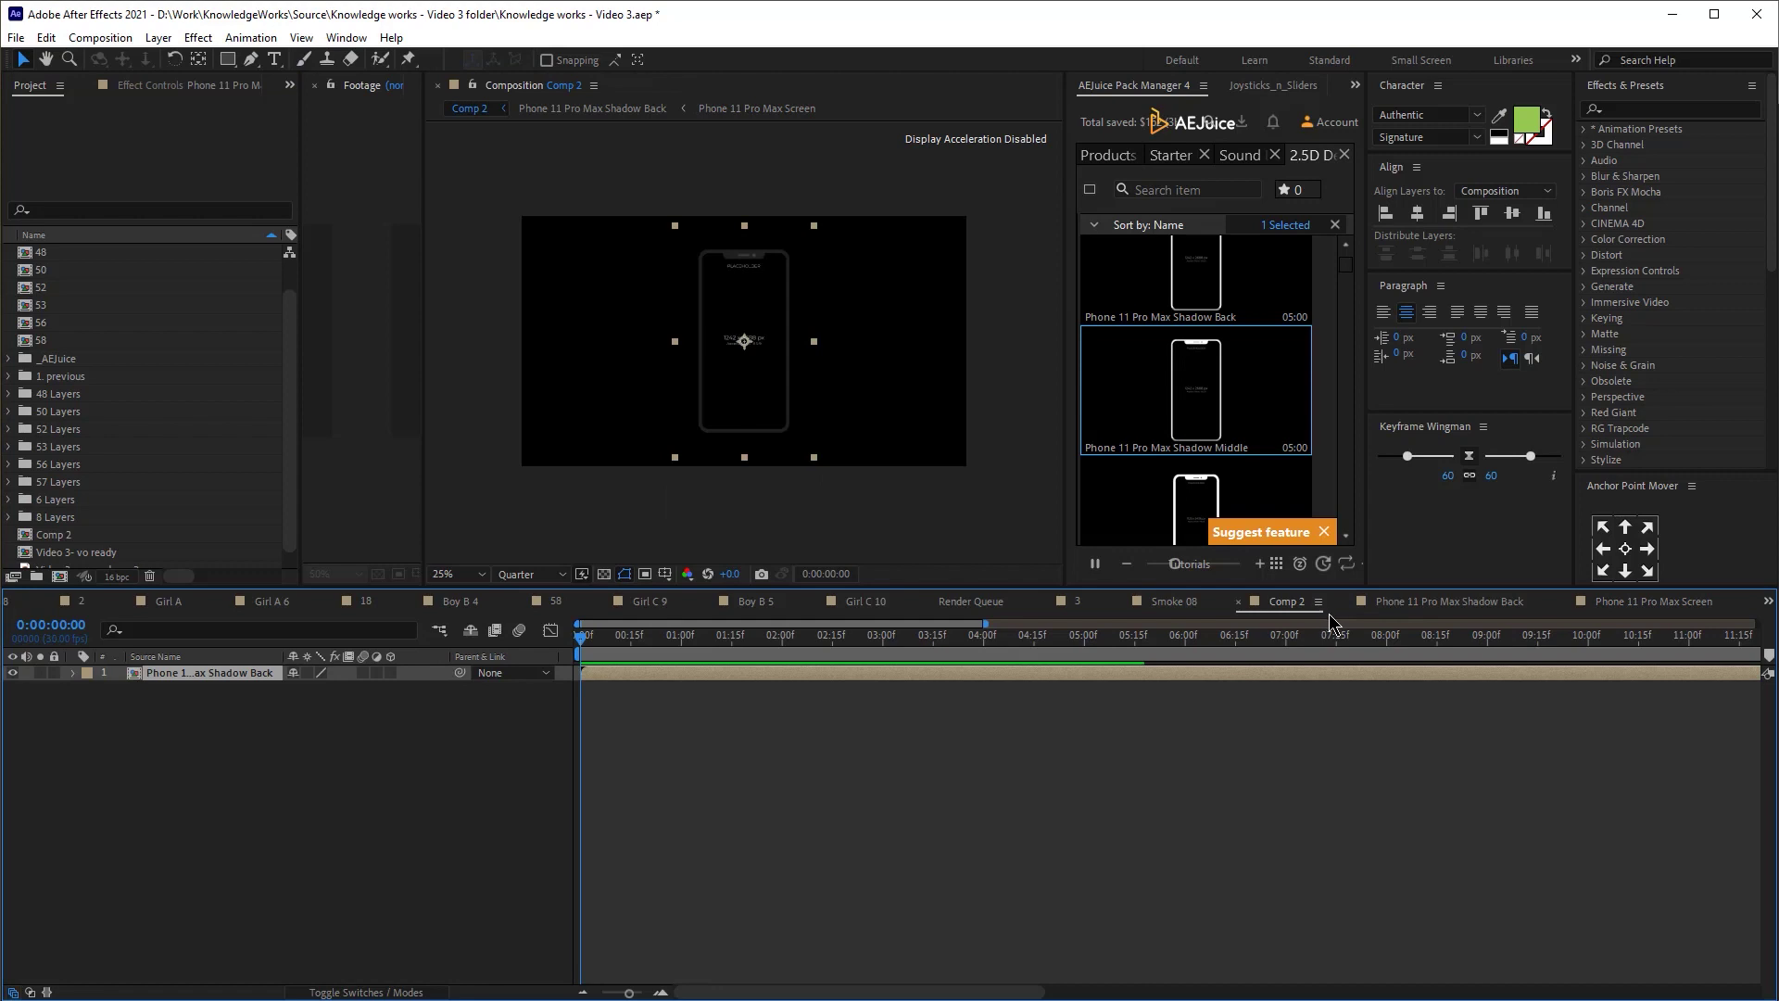
pyautogui.click(391, 674)
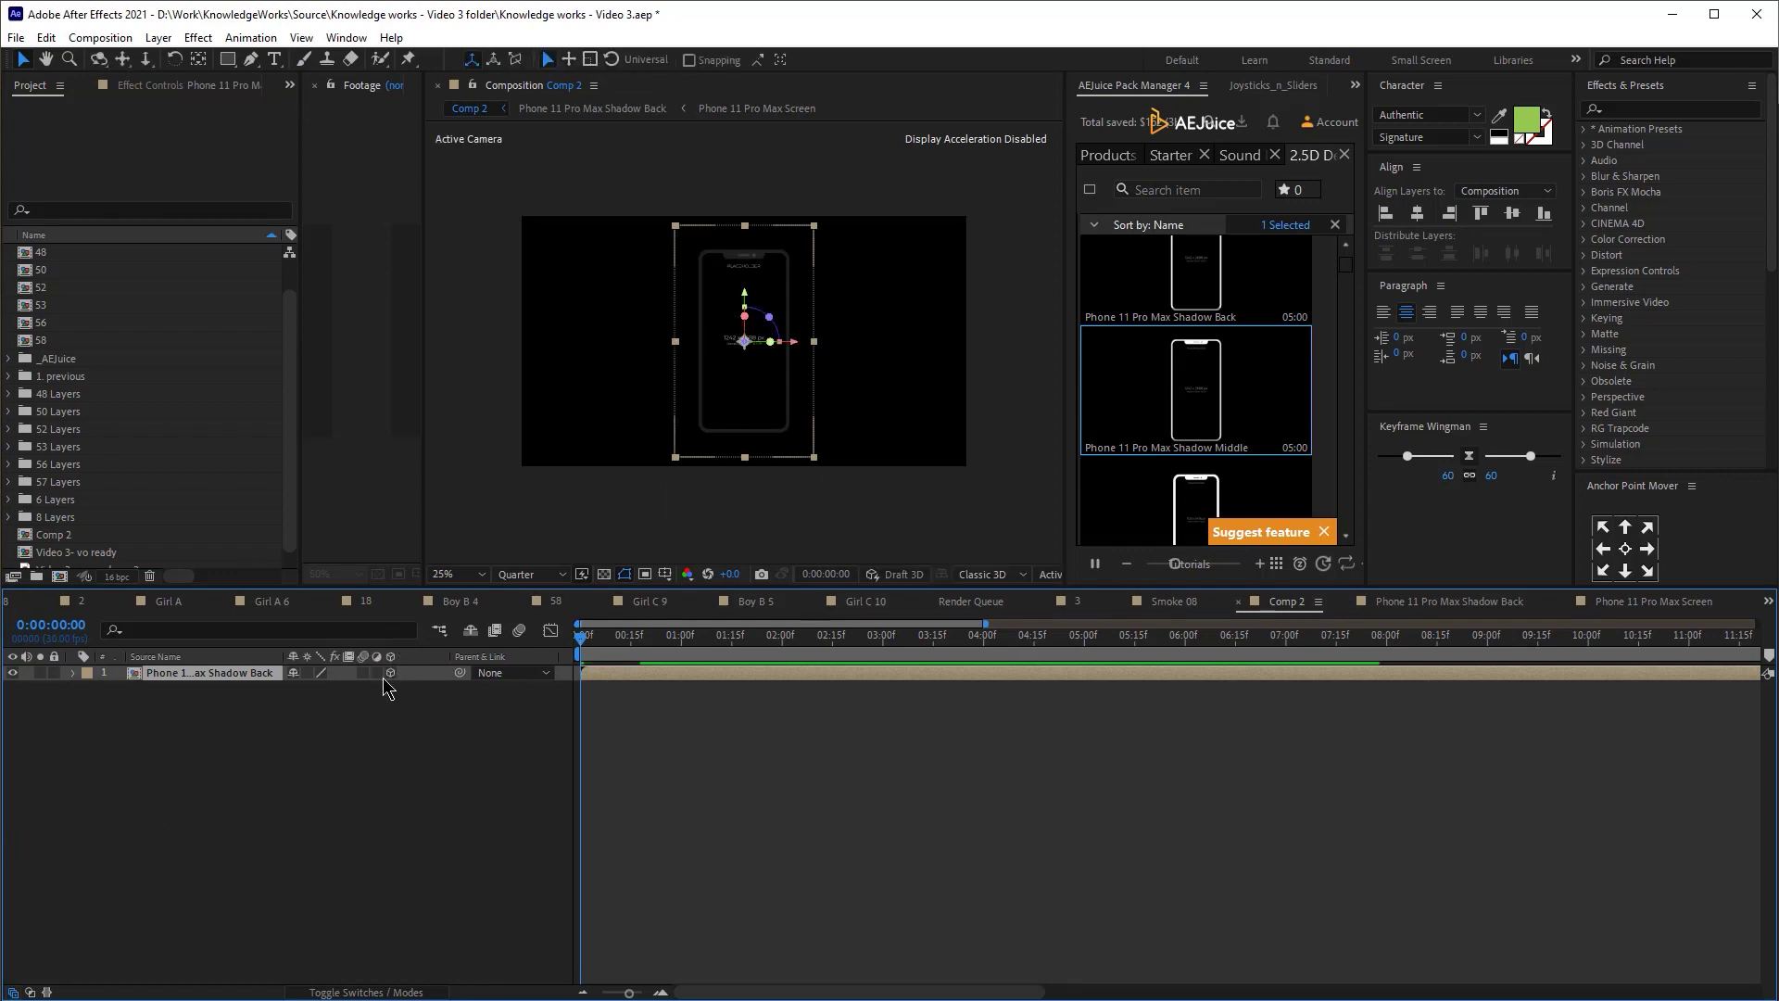
pyautogui.click(307, 673)
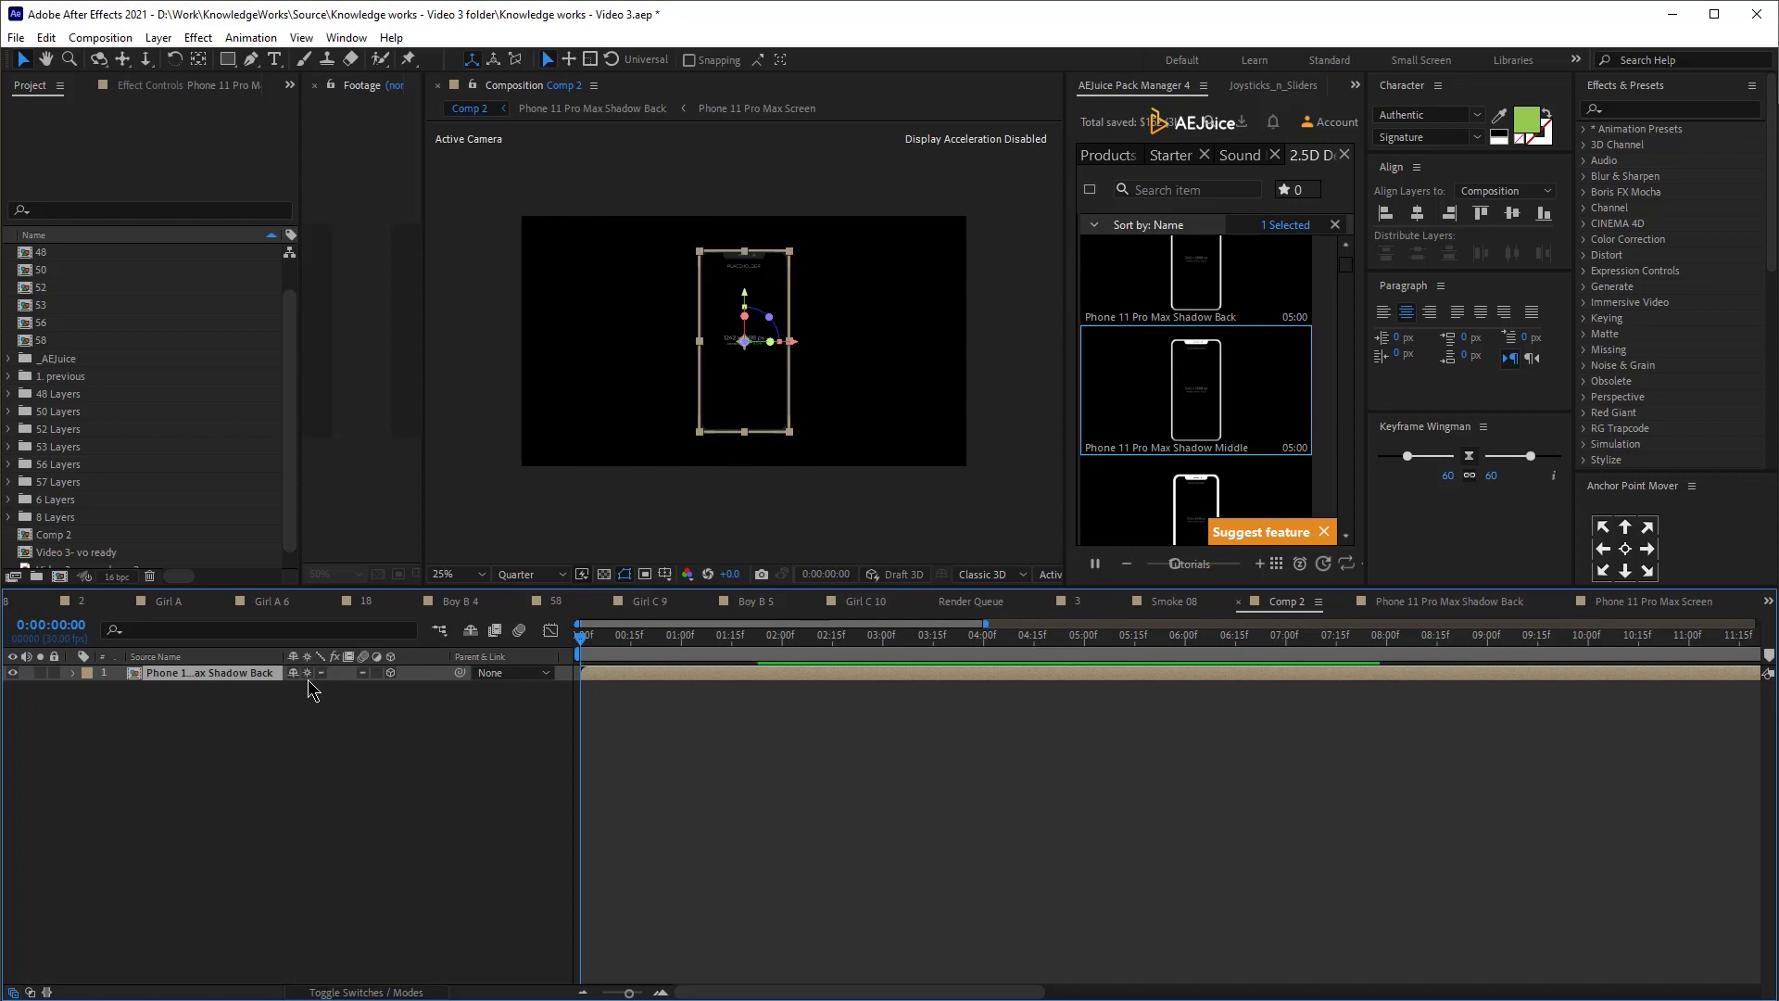
# - Set the Controls layer's Color Base to FFFFFF in the Phone 11 Pro Max Shadow Back composition
pyautogui.doubleClick(669, 427)
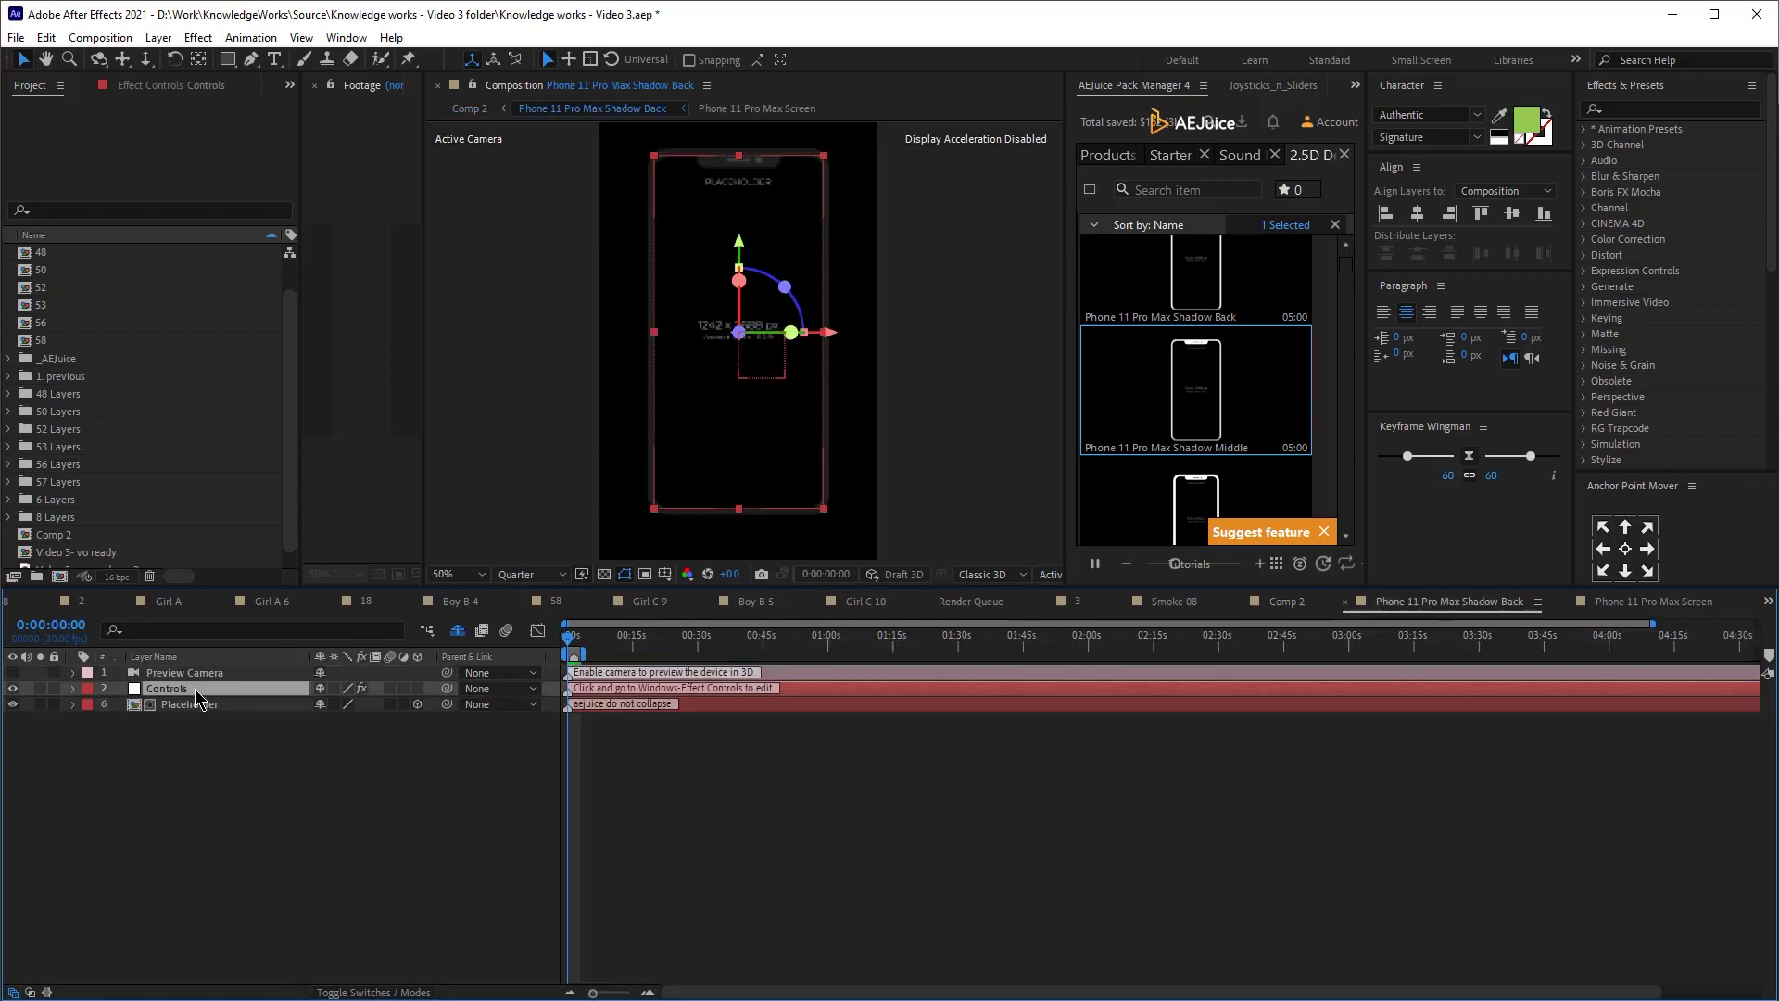
pyautogui.click(186, 86)
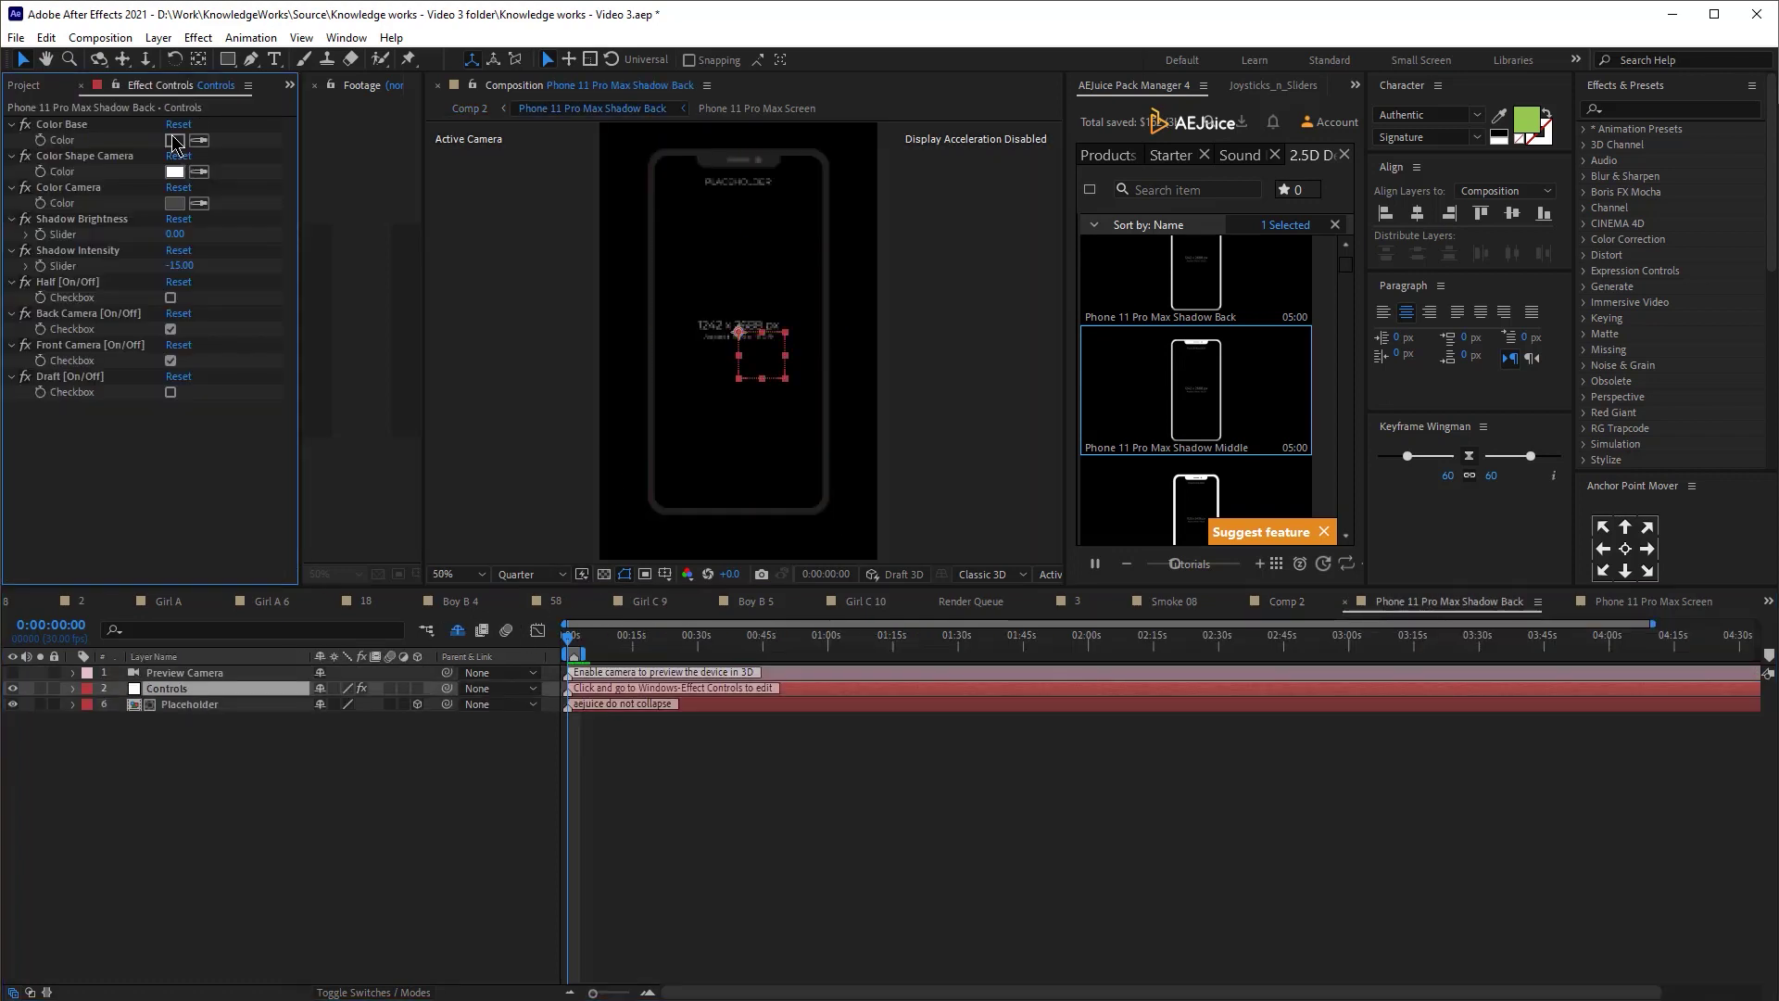
pyautogui.click(175, 140)
pyautogui.write('FFFFFF')
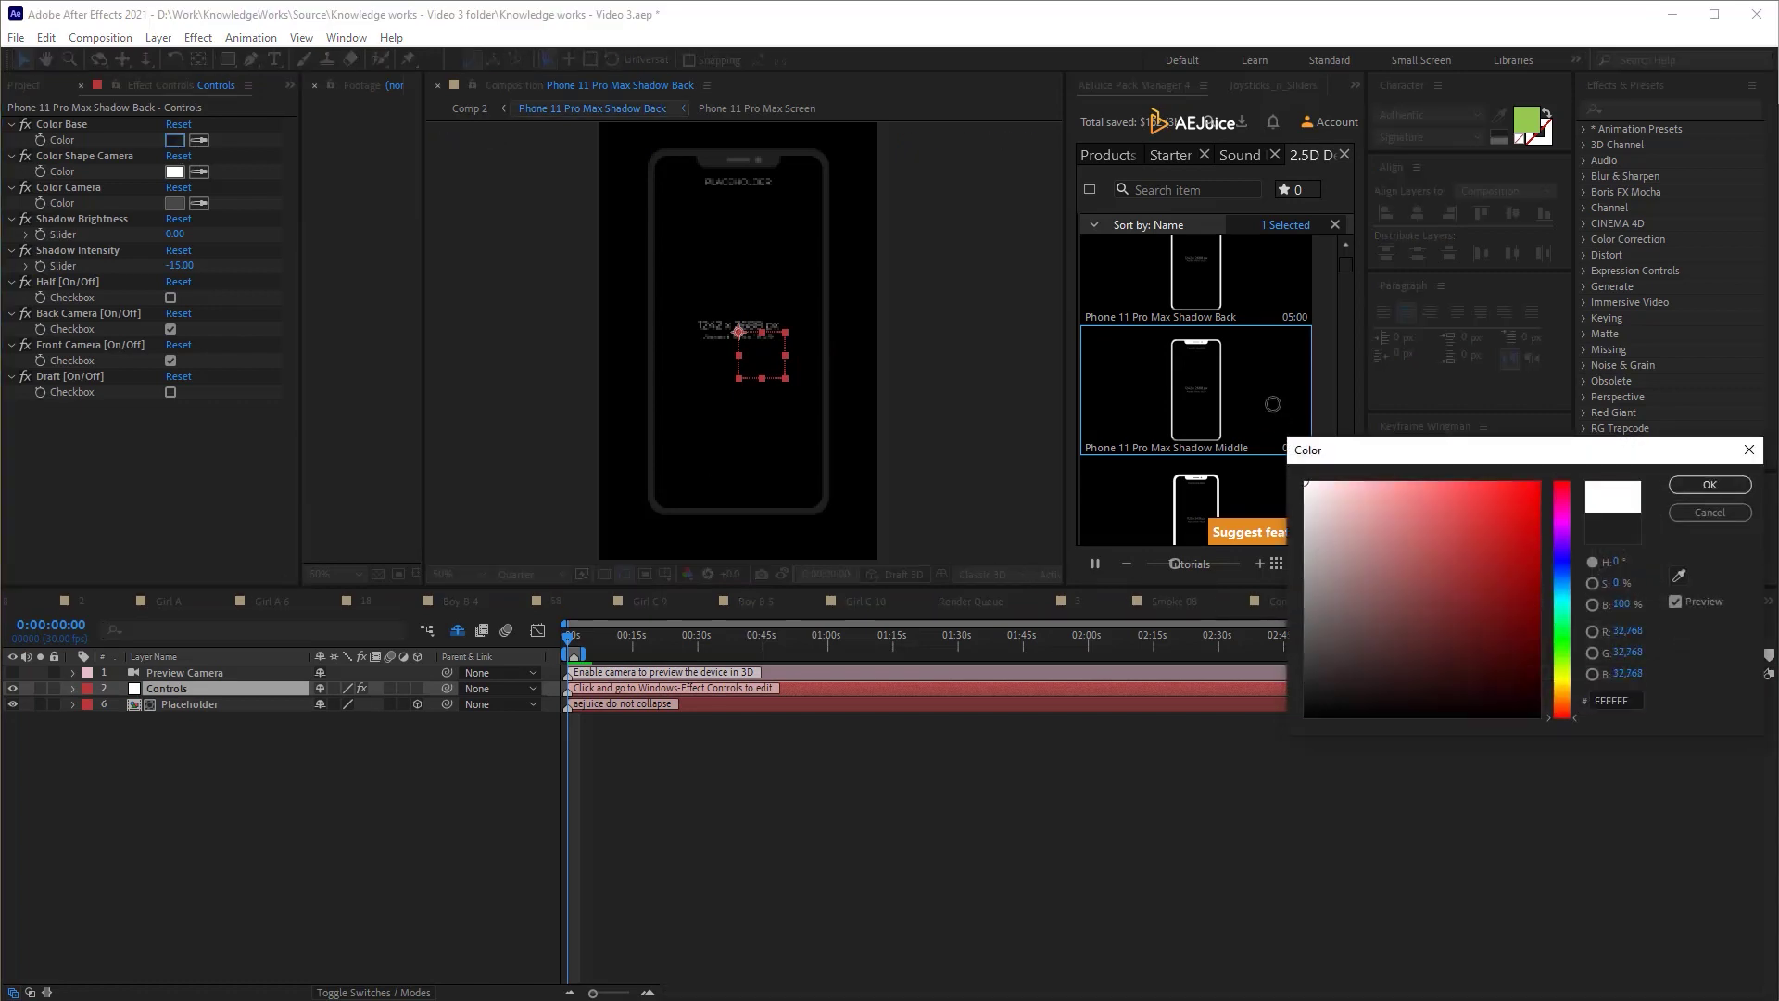
pyautogui.click(1710, 485)
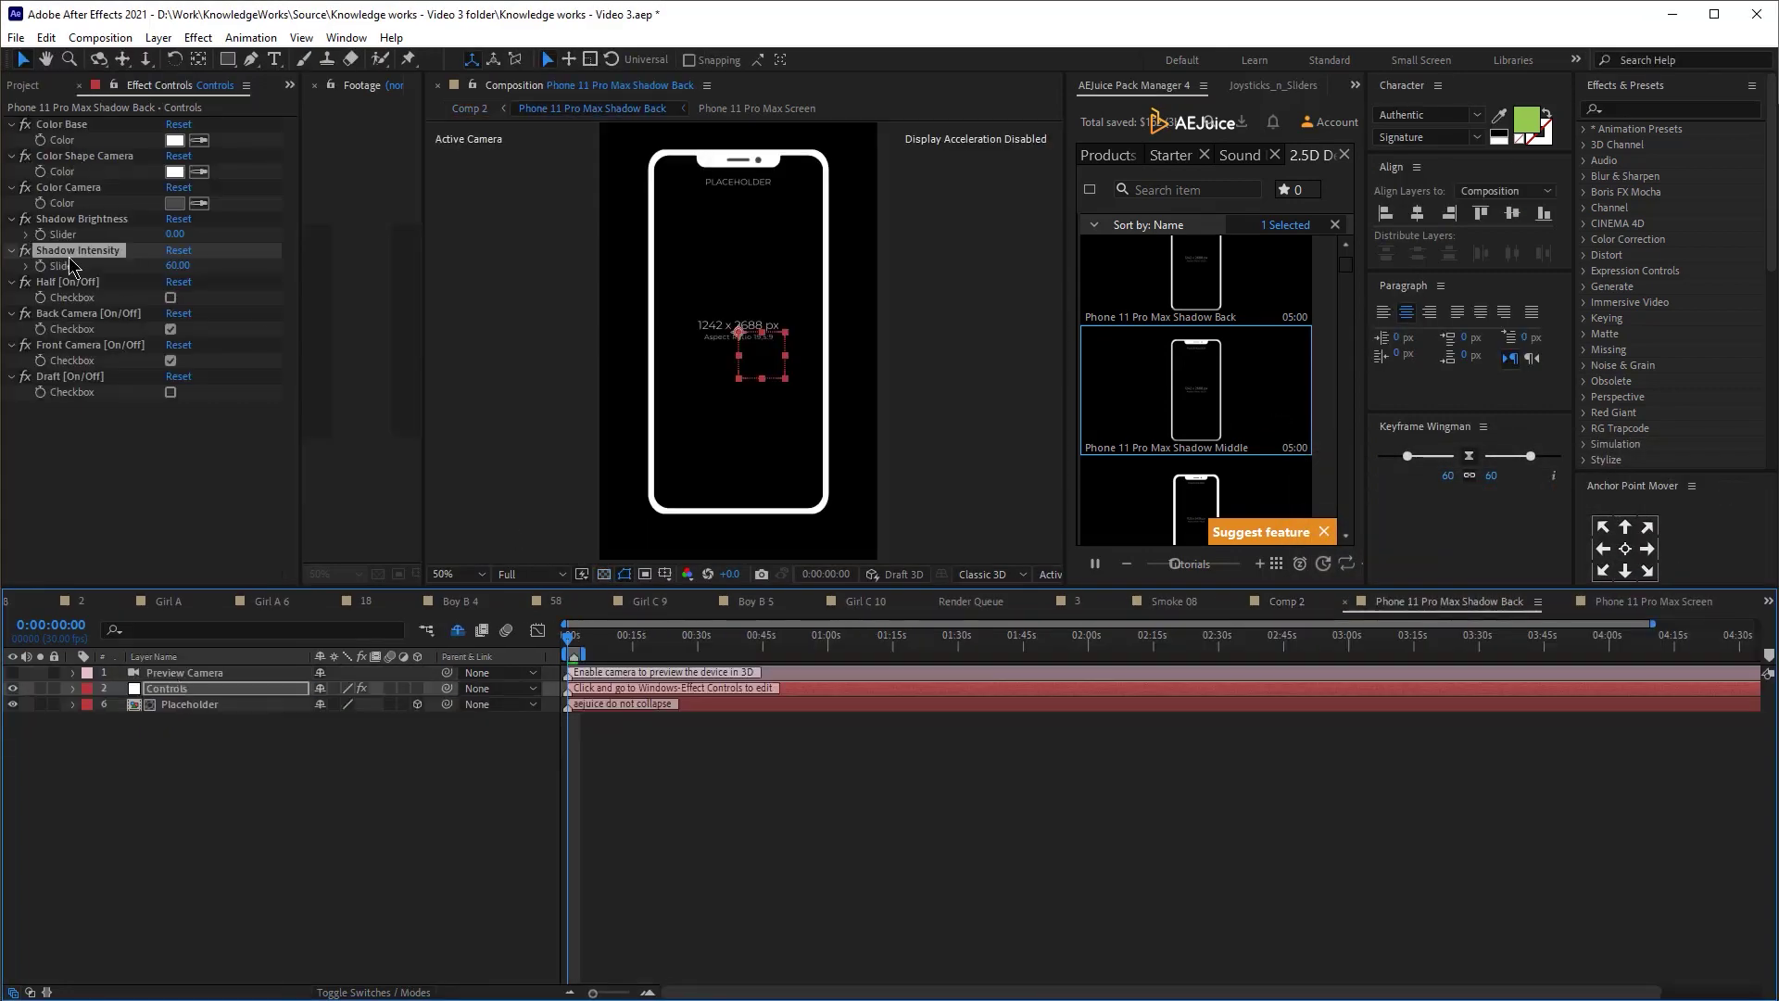
# - Set the Controls layer's Shadow Intensity to -20
pyautogui.click(180, 266)
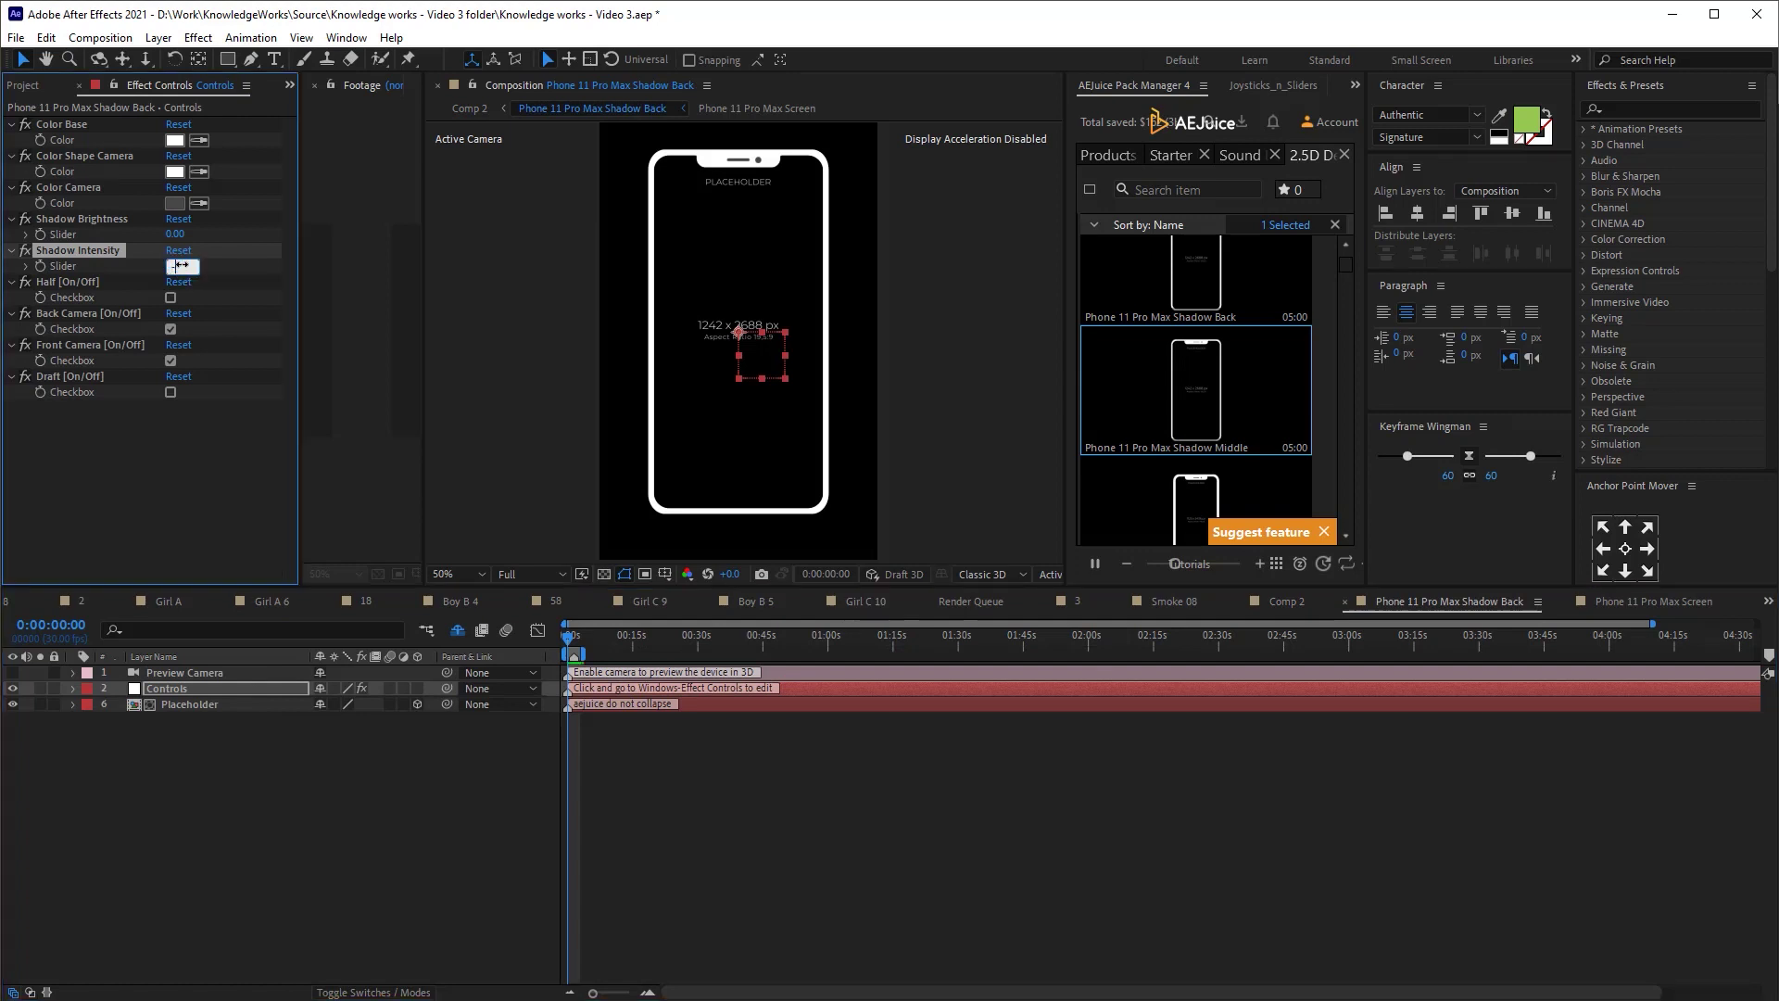
pyautogui.write('-20')
pyautogui.press('Return')
# - Rotate the phone layer in Comp 2 to X 60°, Y 147° and Z 29° to show its back
pyautogui.click(476, 110)
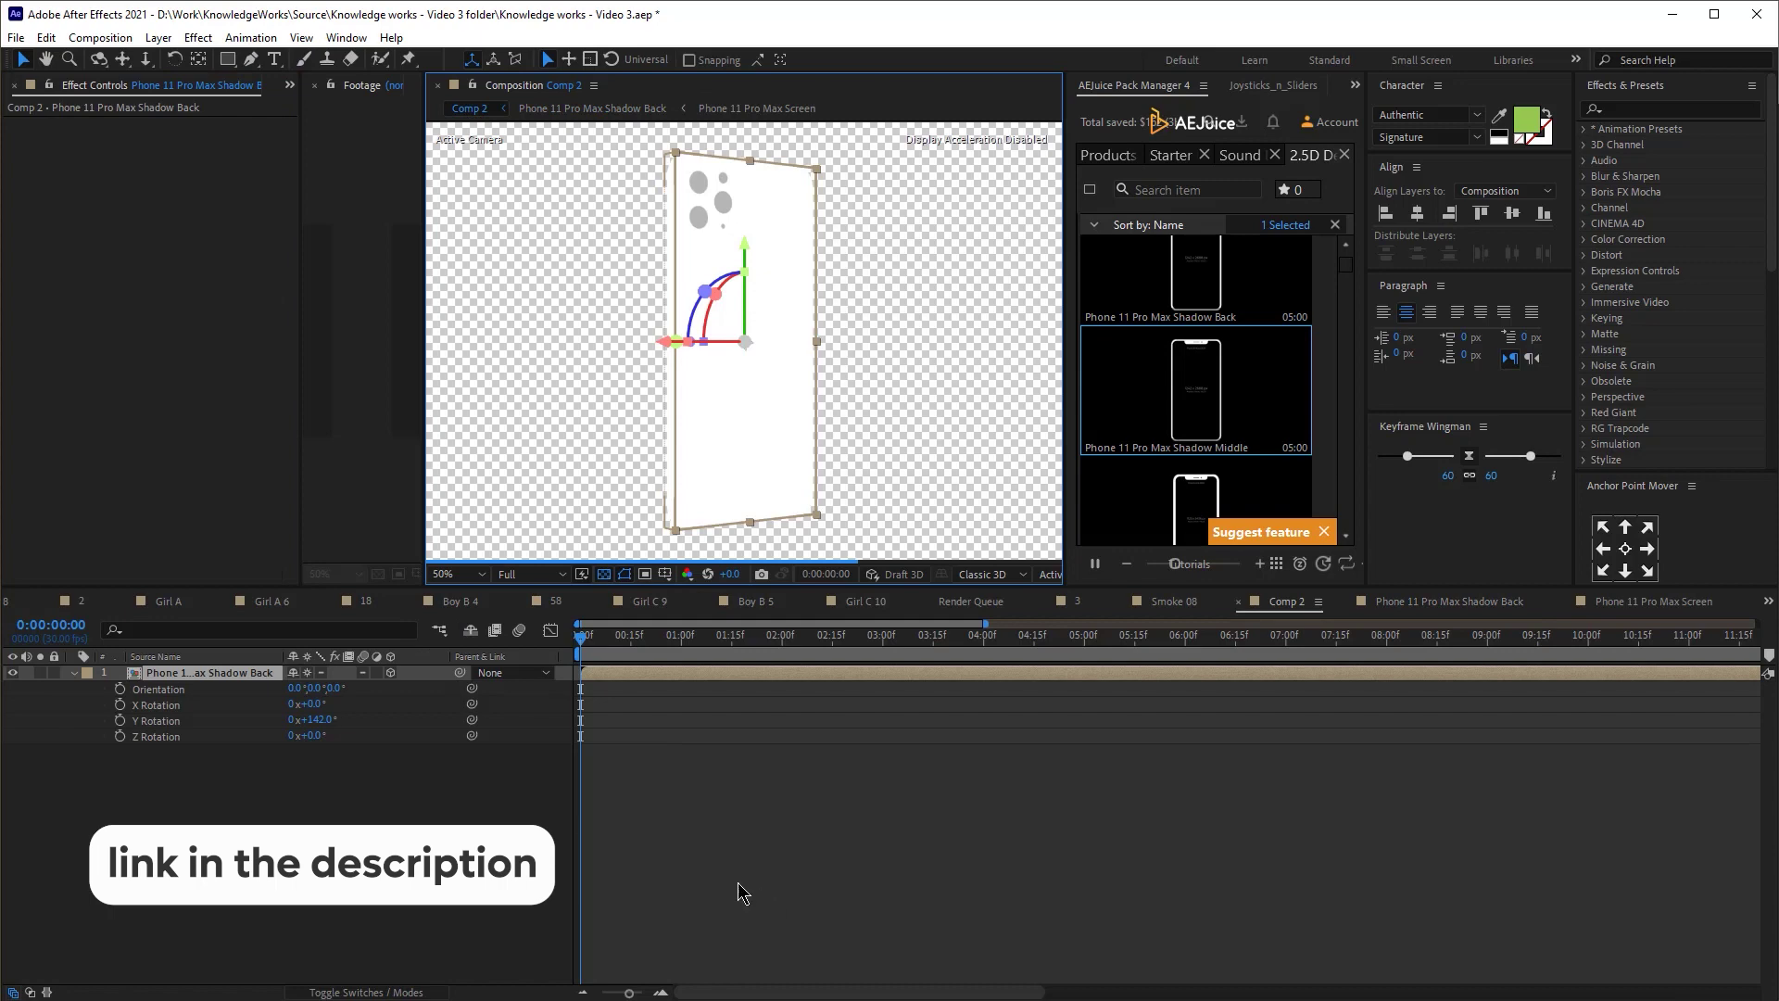
pyautogui.click(648, 831)
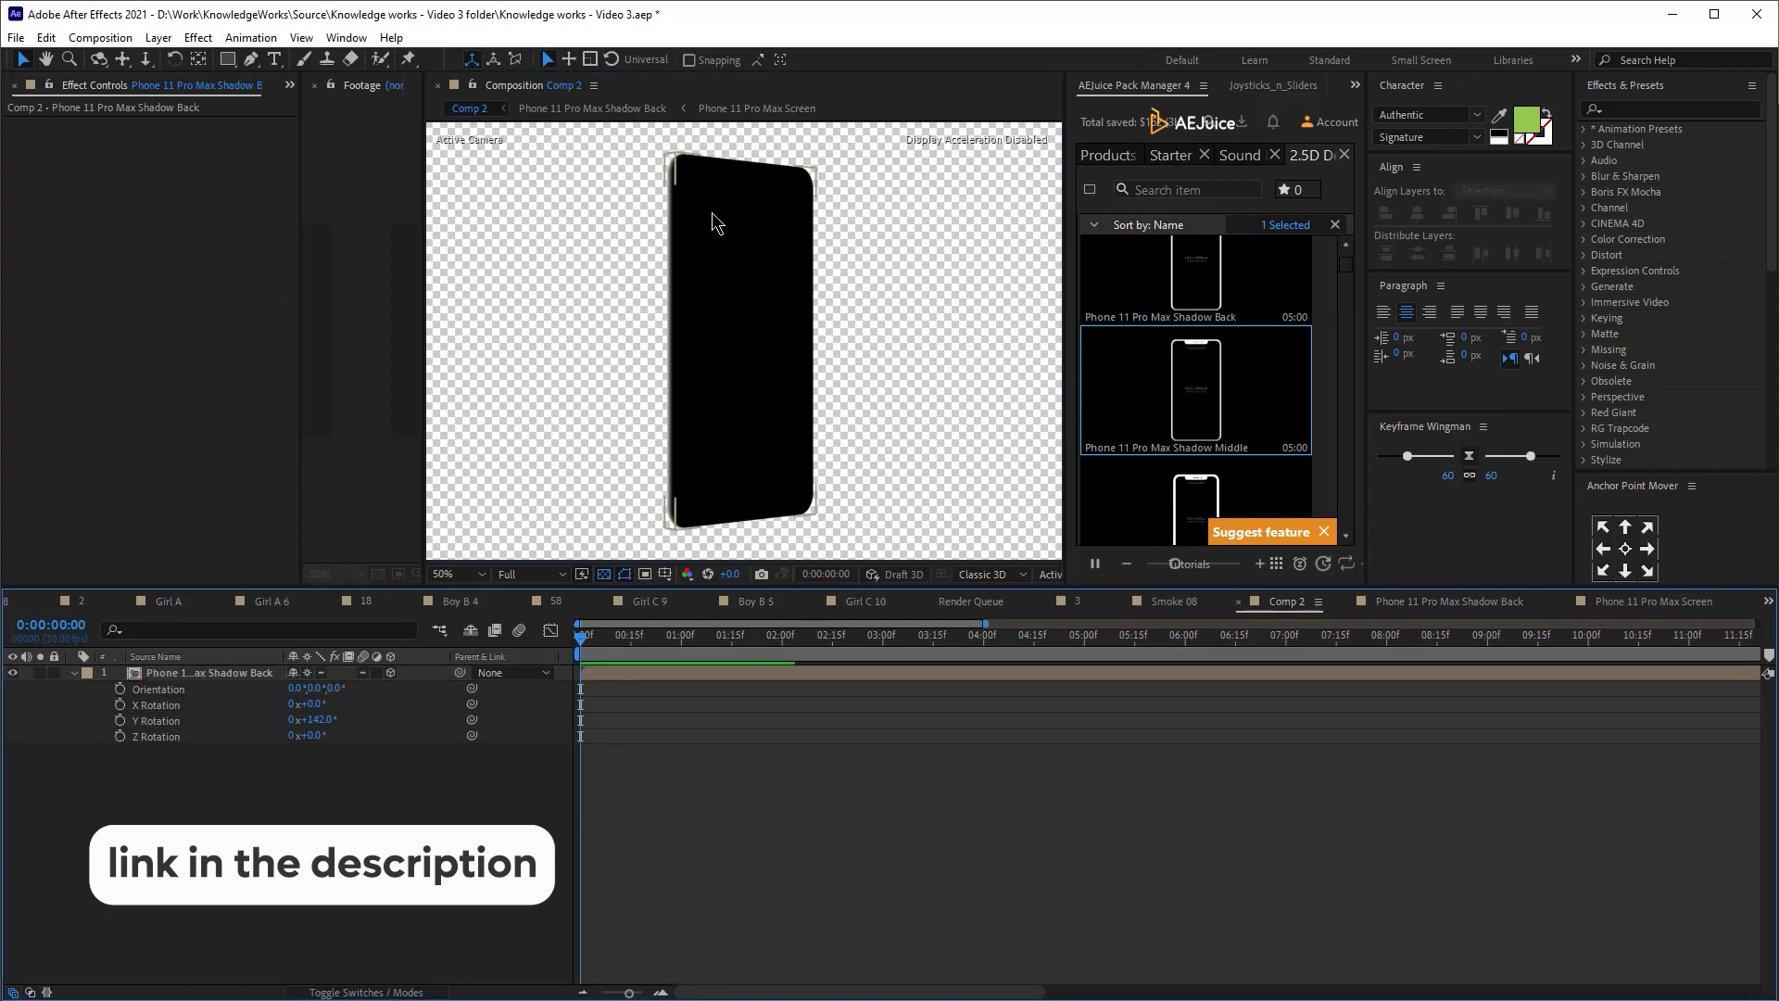
pyautogui.doubleClick(727, 463)
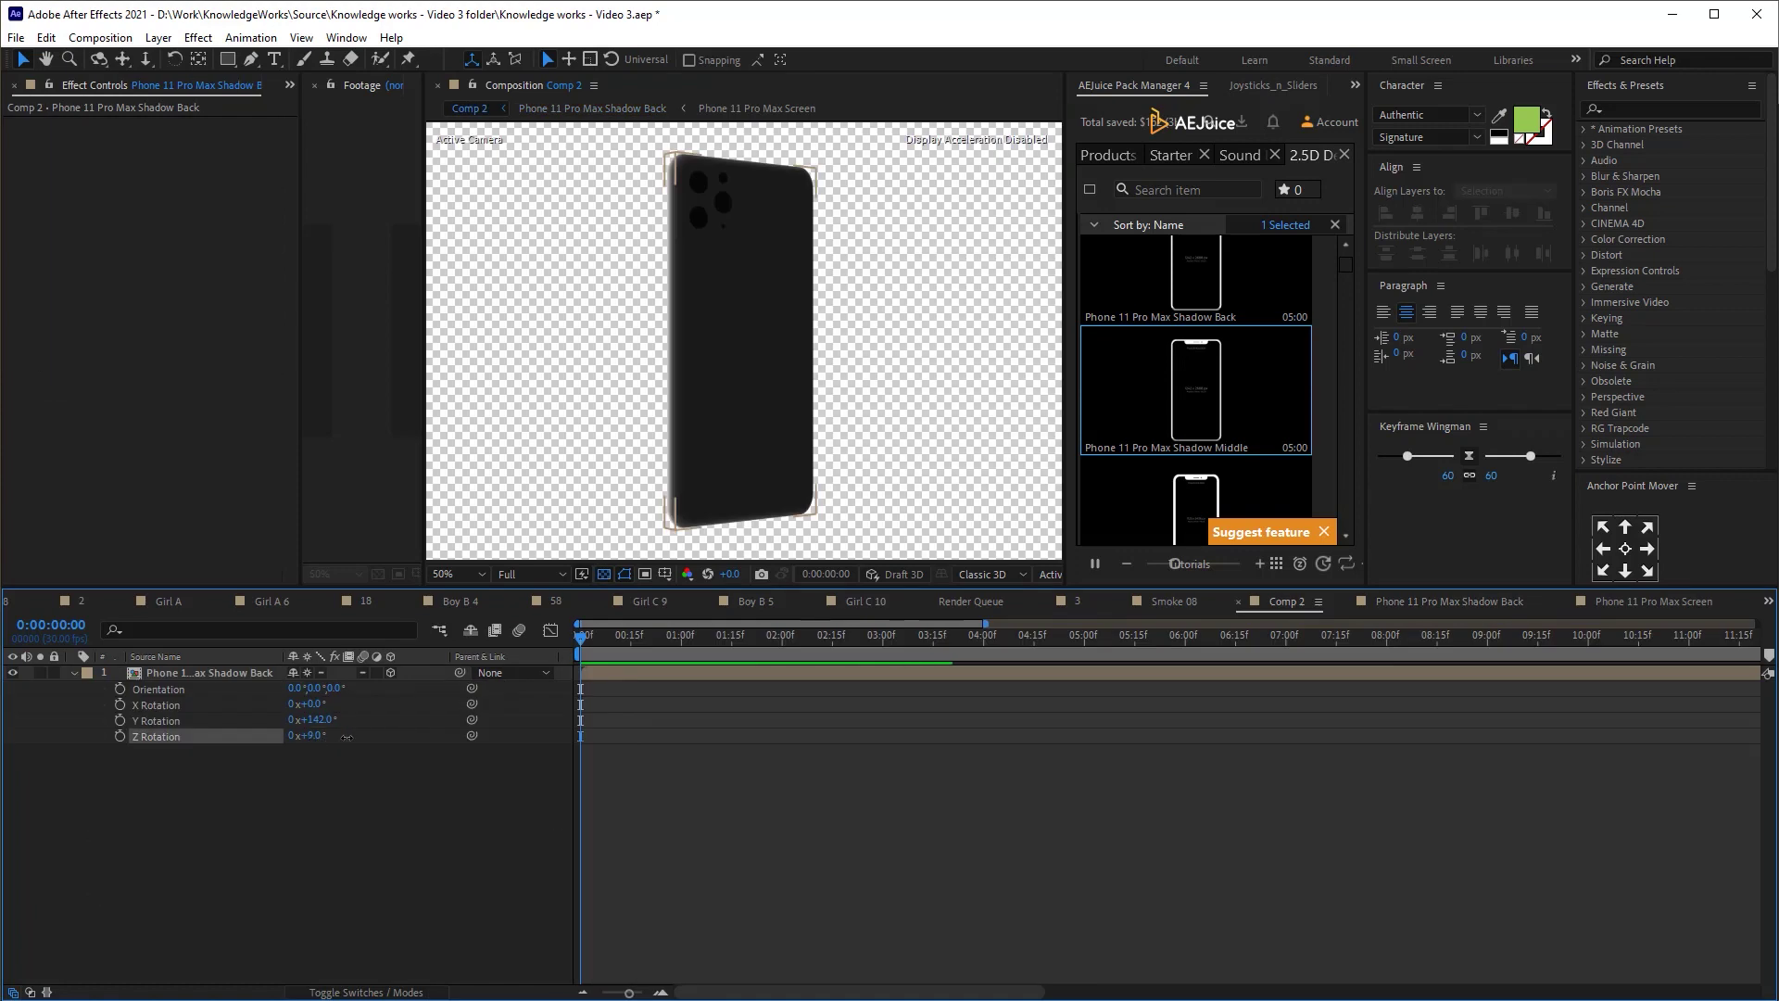
pyautogui.moveTo(310, 741)
pyautogui.mouseDown()
pyautogui.moveTo(315, 706)
pyautogui.moveTo(318, 721)
pyautogui.mouseUp()
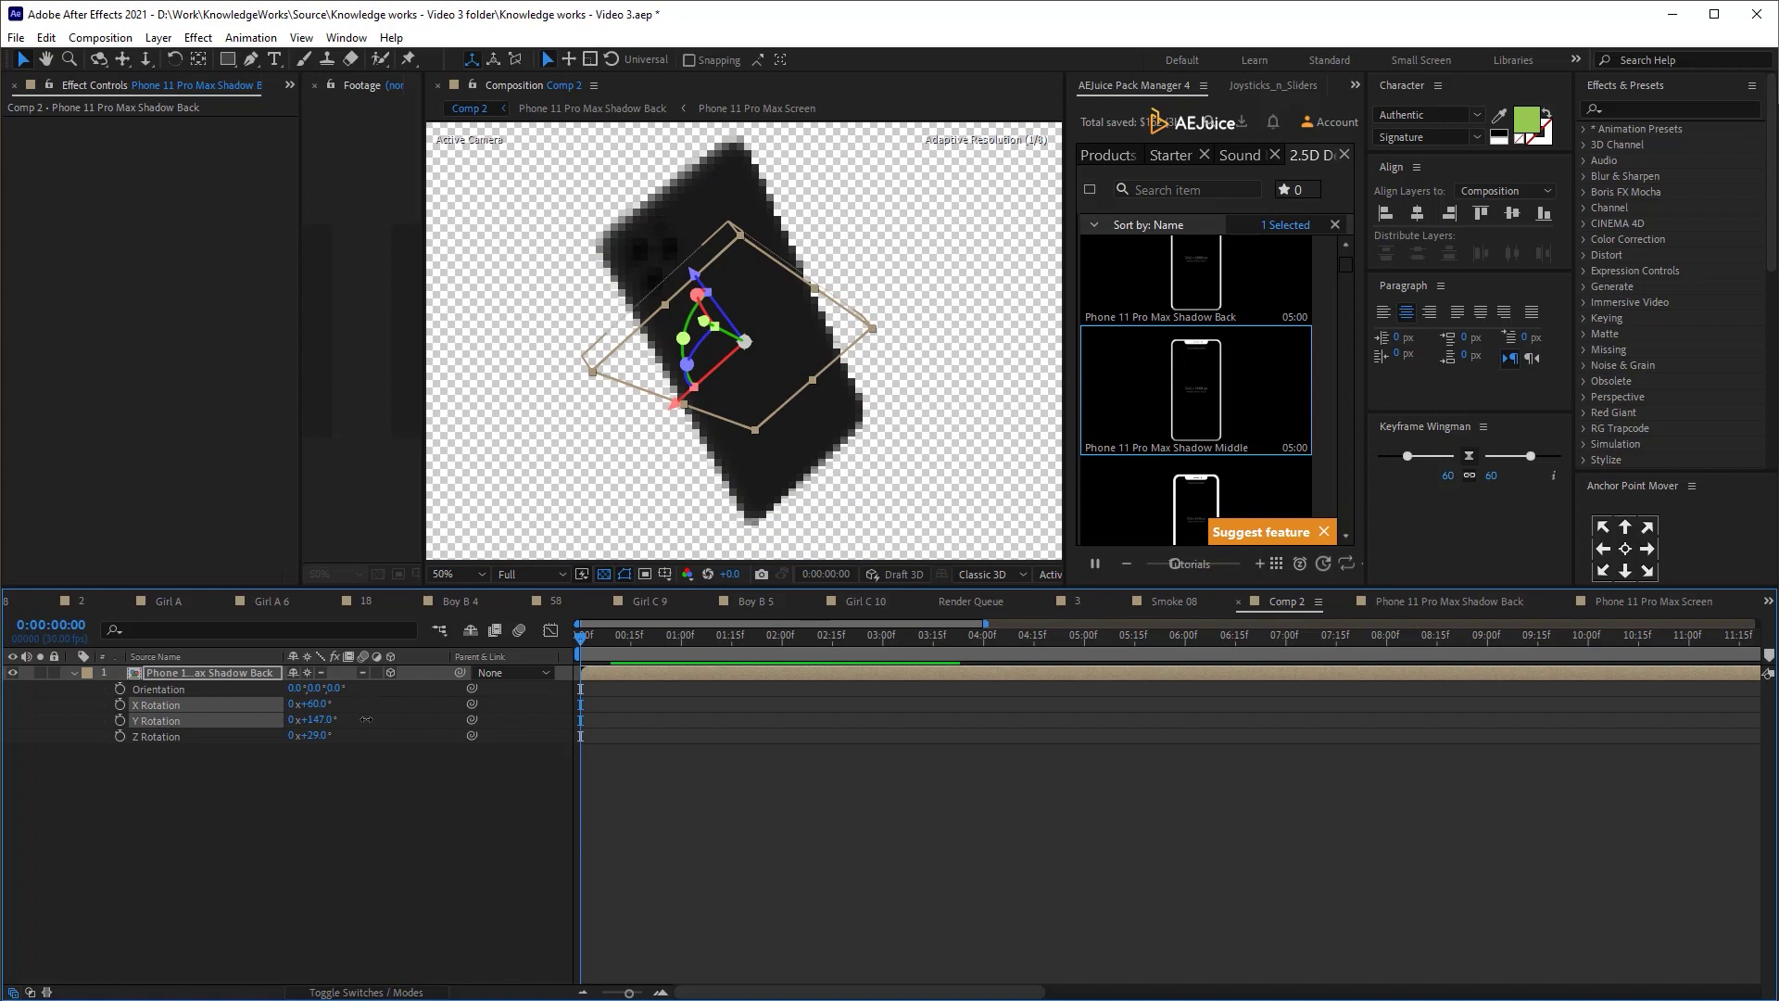
pyautogui.click(1032, 822)
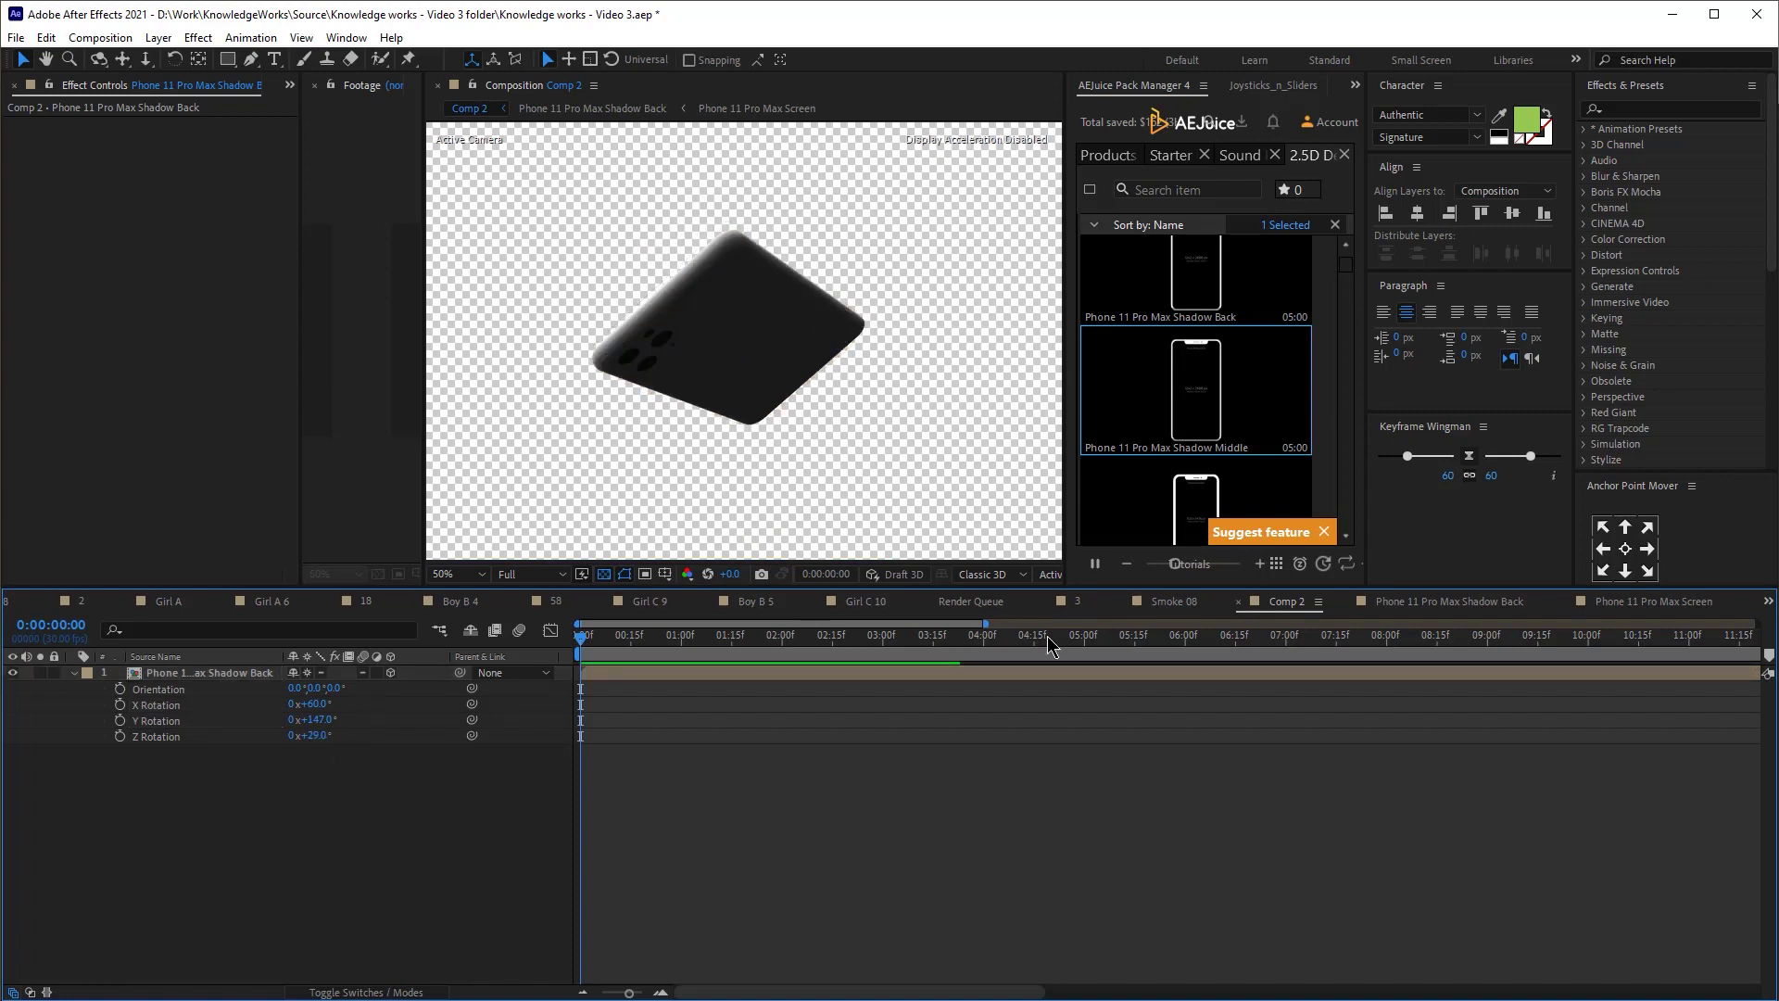
# - Reset the phone layer's X, Y and Z Rotation to 0°
pyautogui.click(313, 706)
pyautogui.write('0')
pyautogui.click(315, 720)
pyautogui.write('0')
pyautogui.press('Return')
pyautogui.click(315, 735)
pyautogui.write('0')
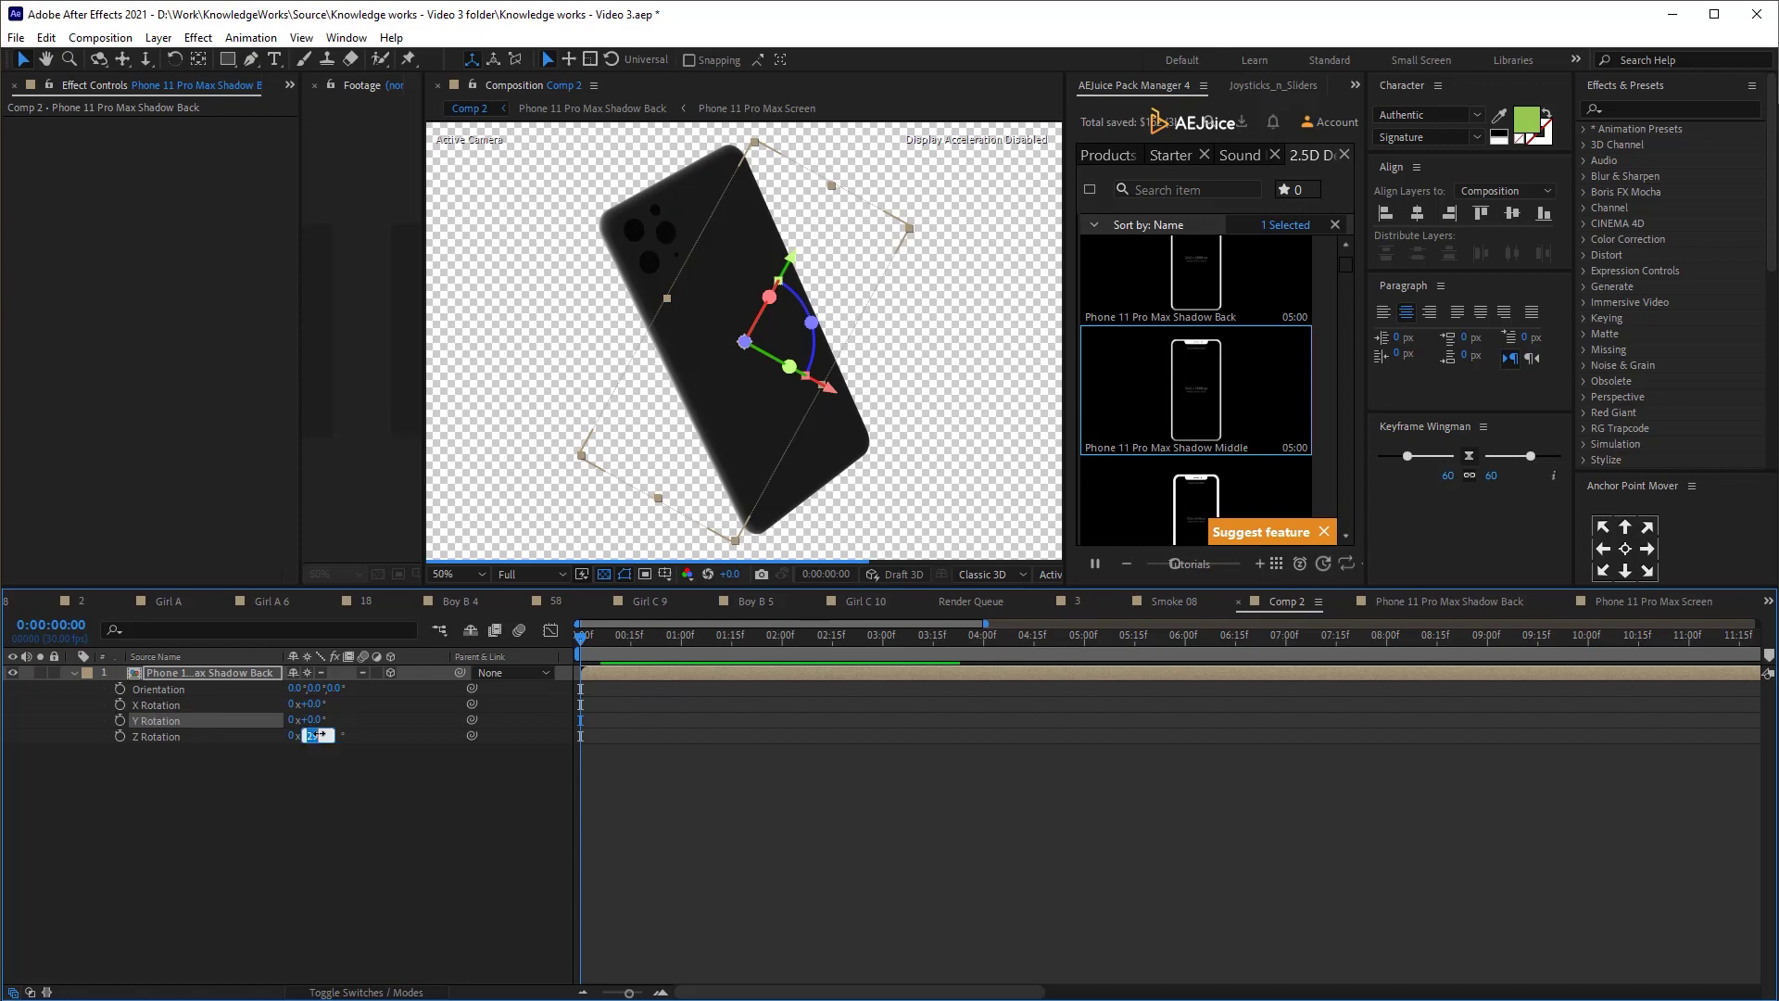
pyautogui.press('Return')
pyautogui.click(339, 918)
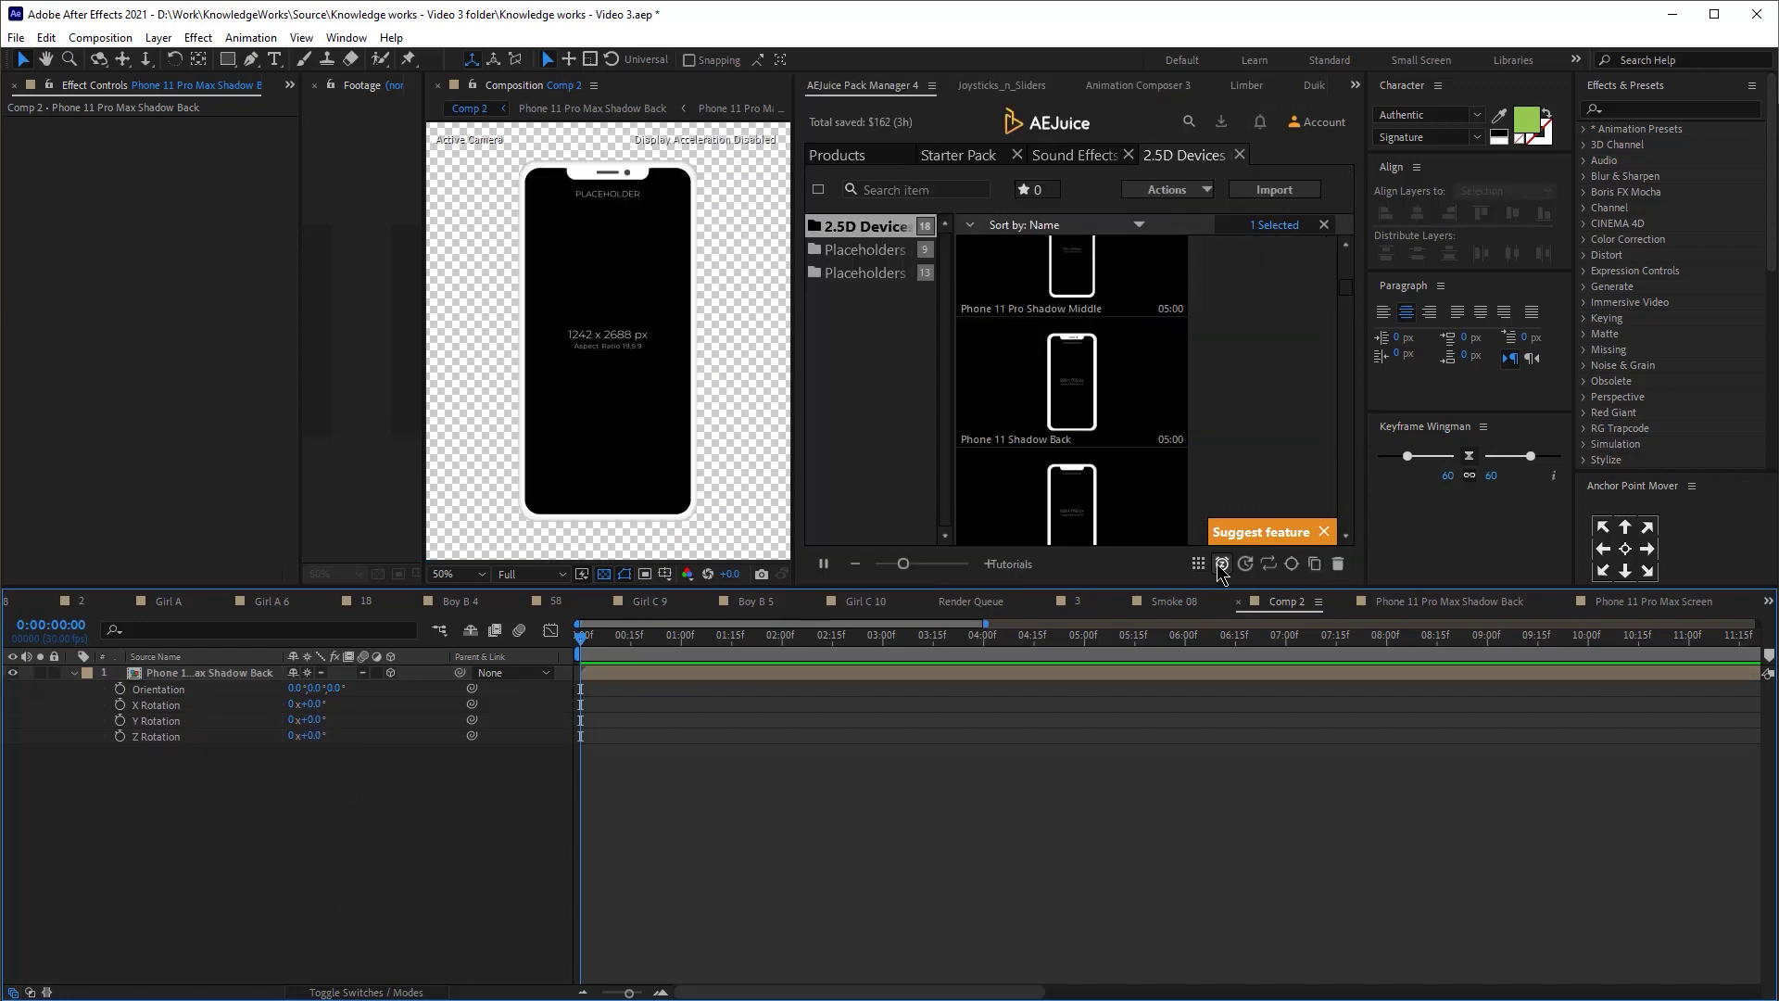
# - Open the AEJuice Tools - Shifter from the Pack Manager's tools
pyautogui.click(1207, 572)
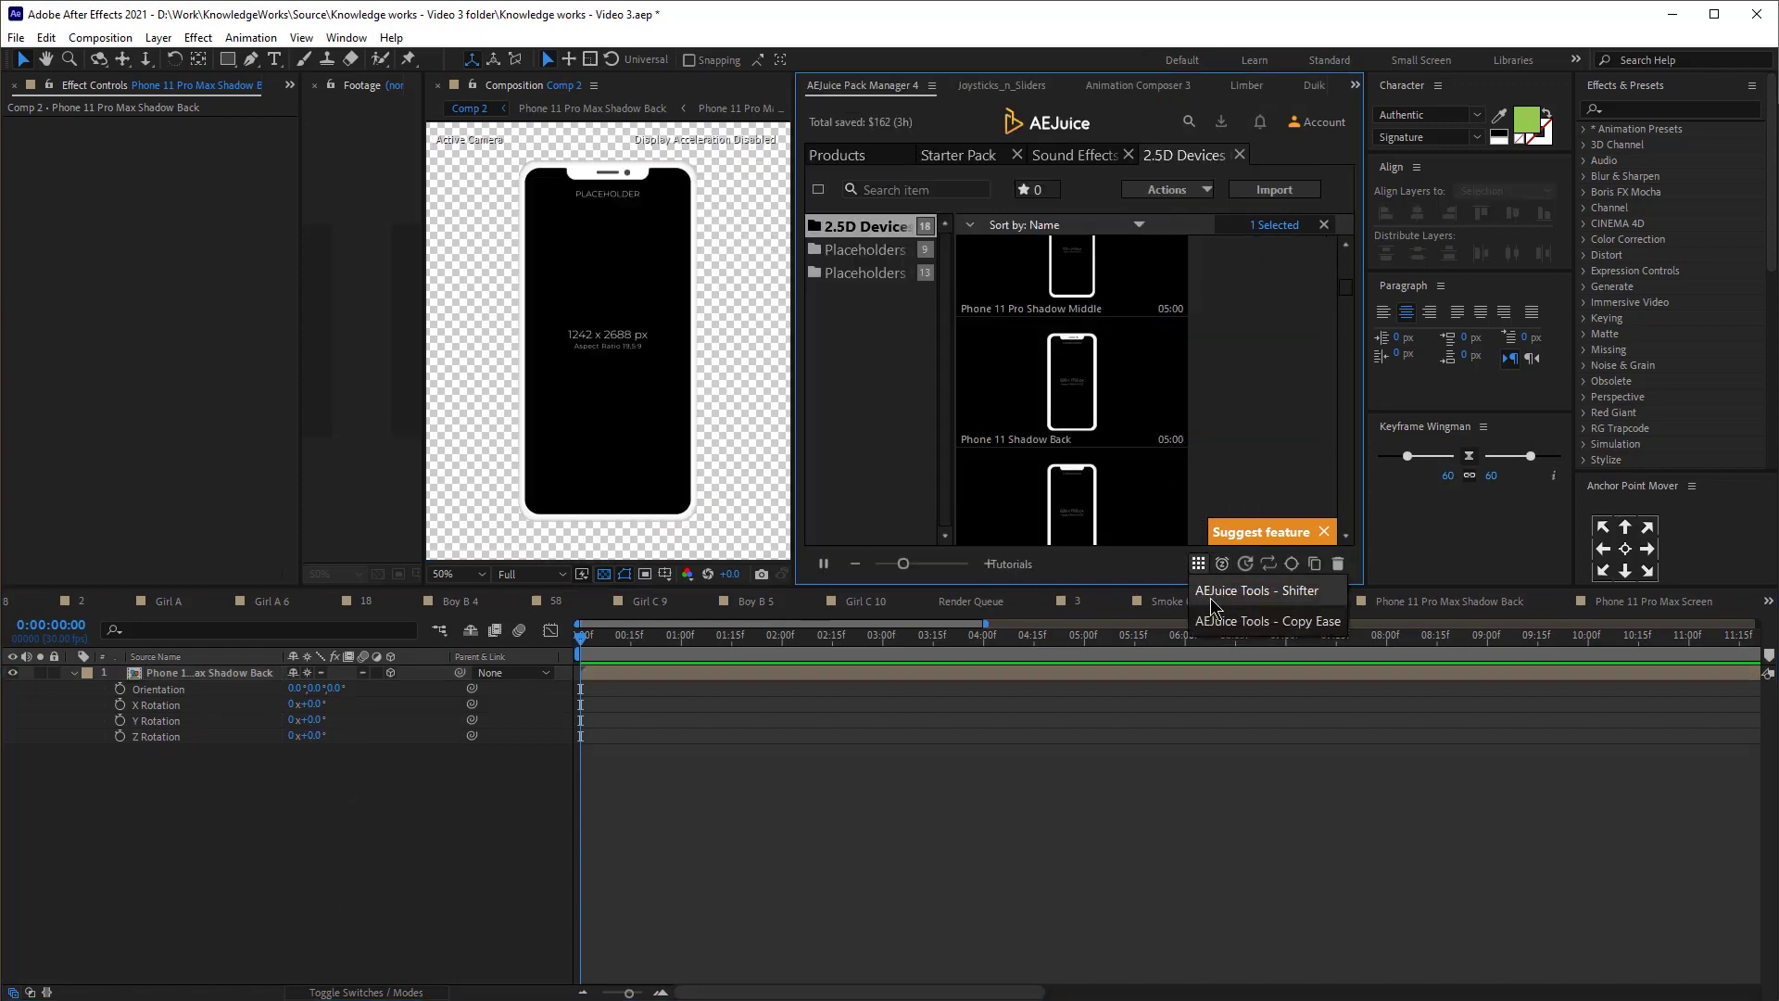
pyautogui.click(1211, 600)
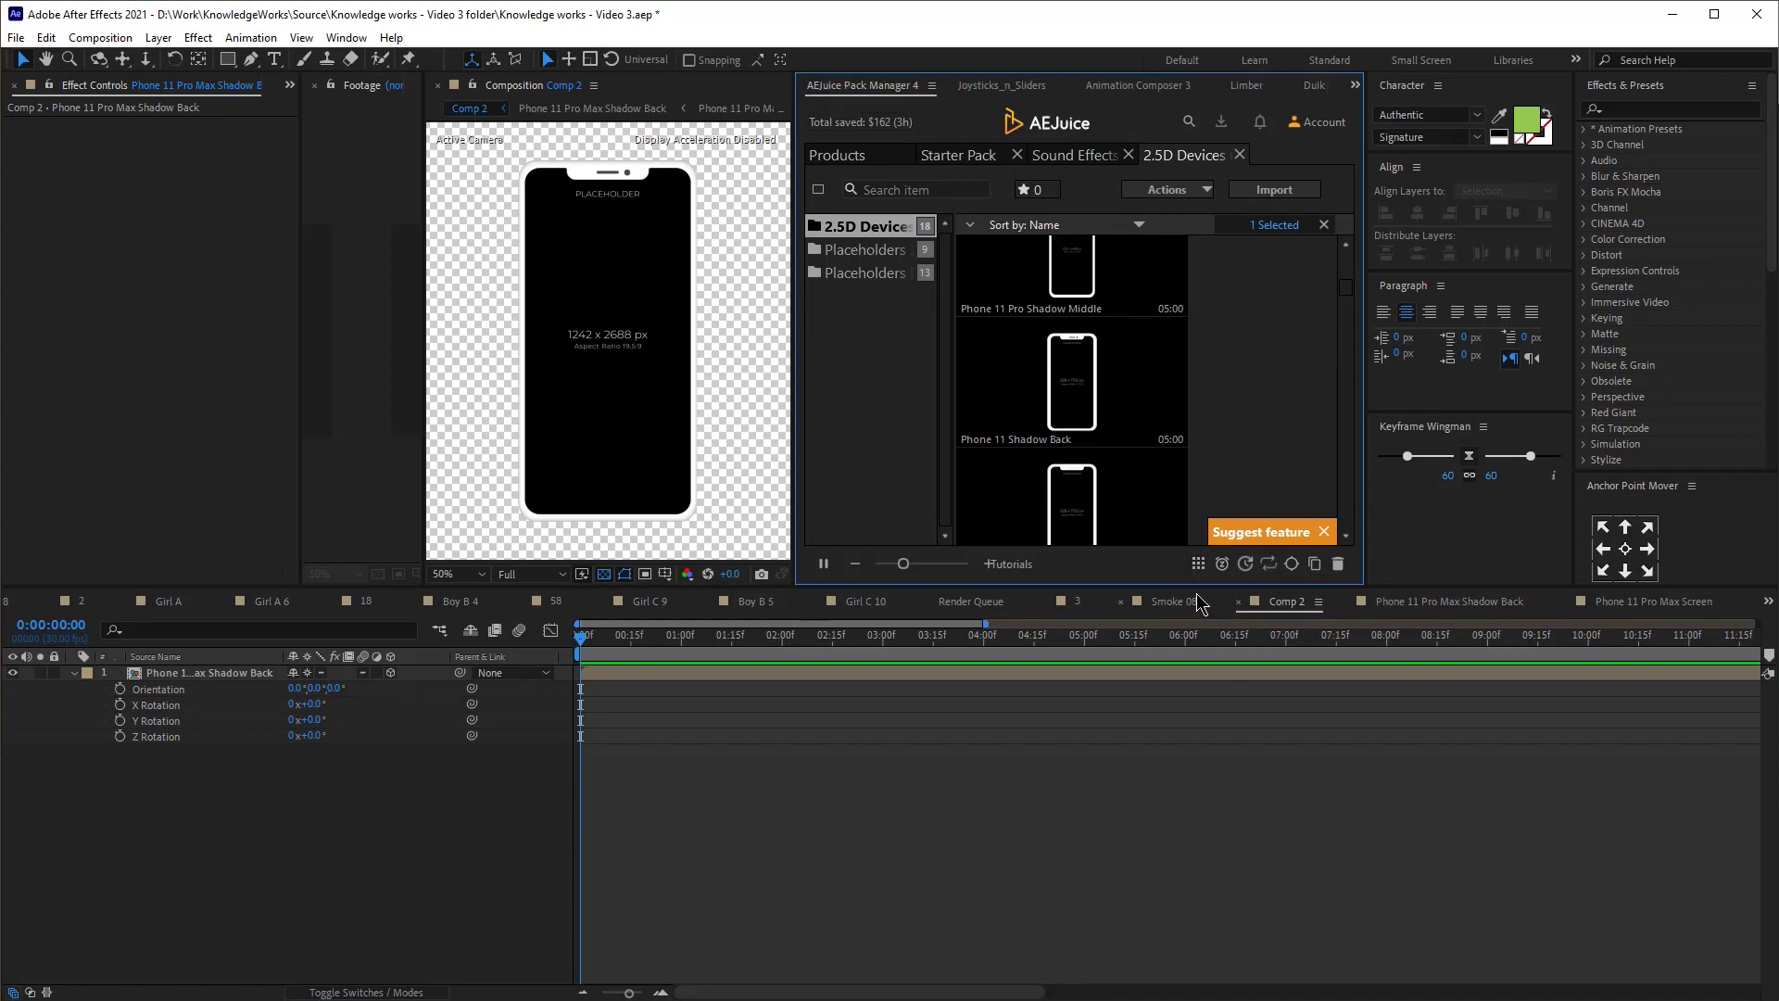
pyautogui.click(1200, 566)
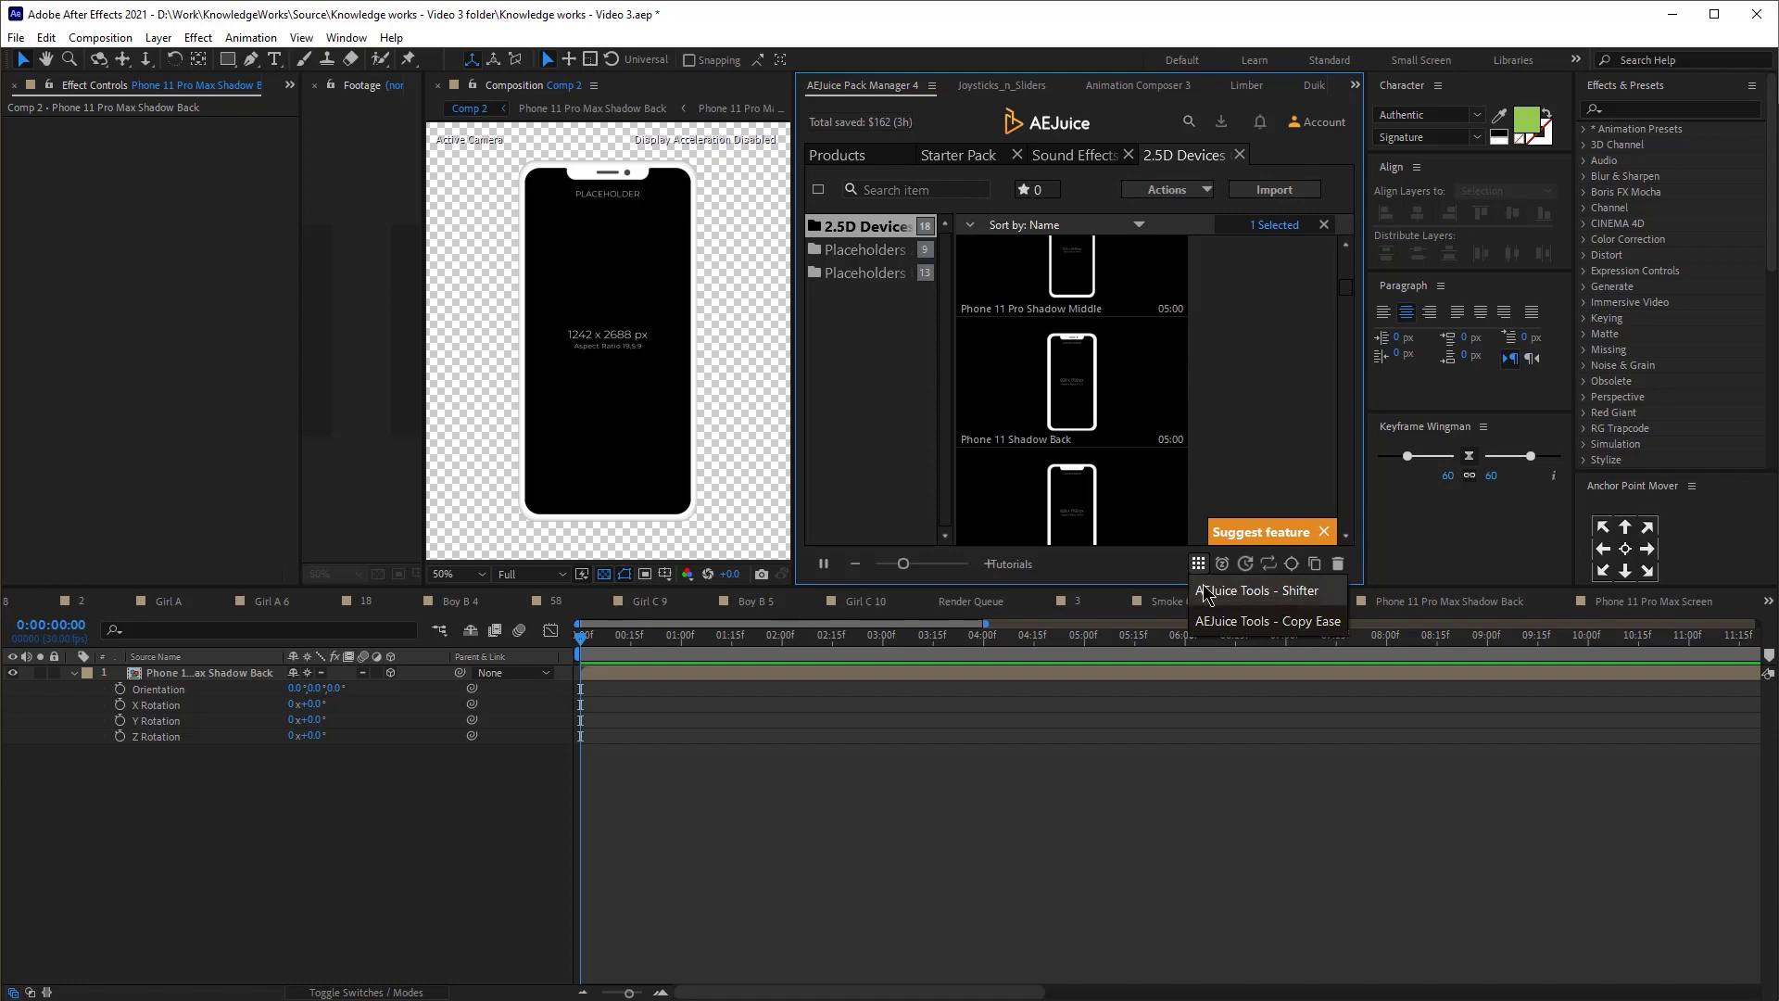
pyautogui.click(1246, 598)
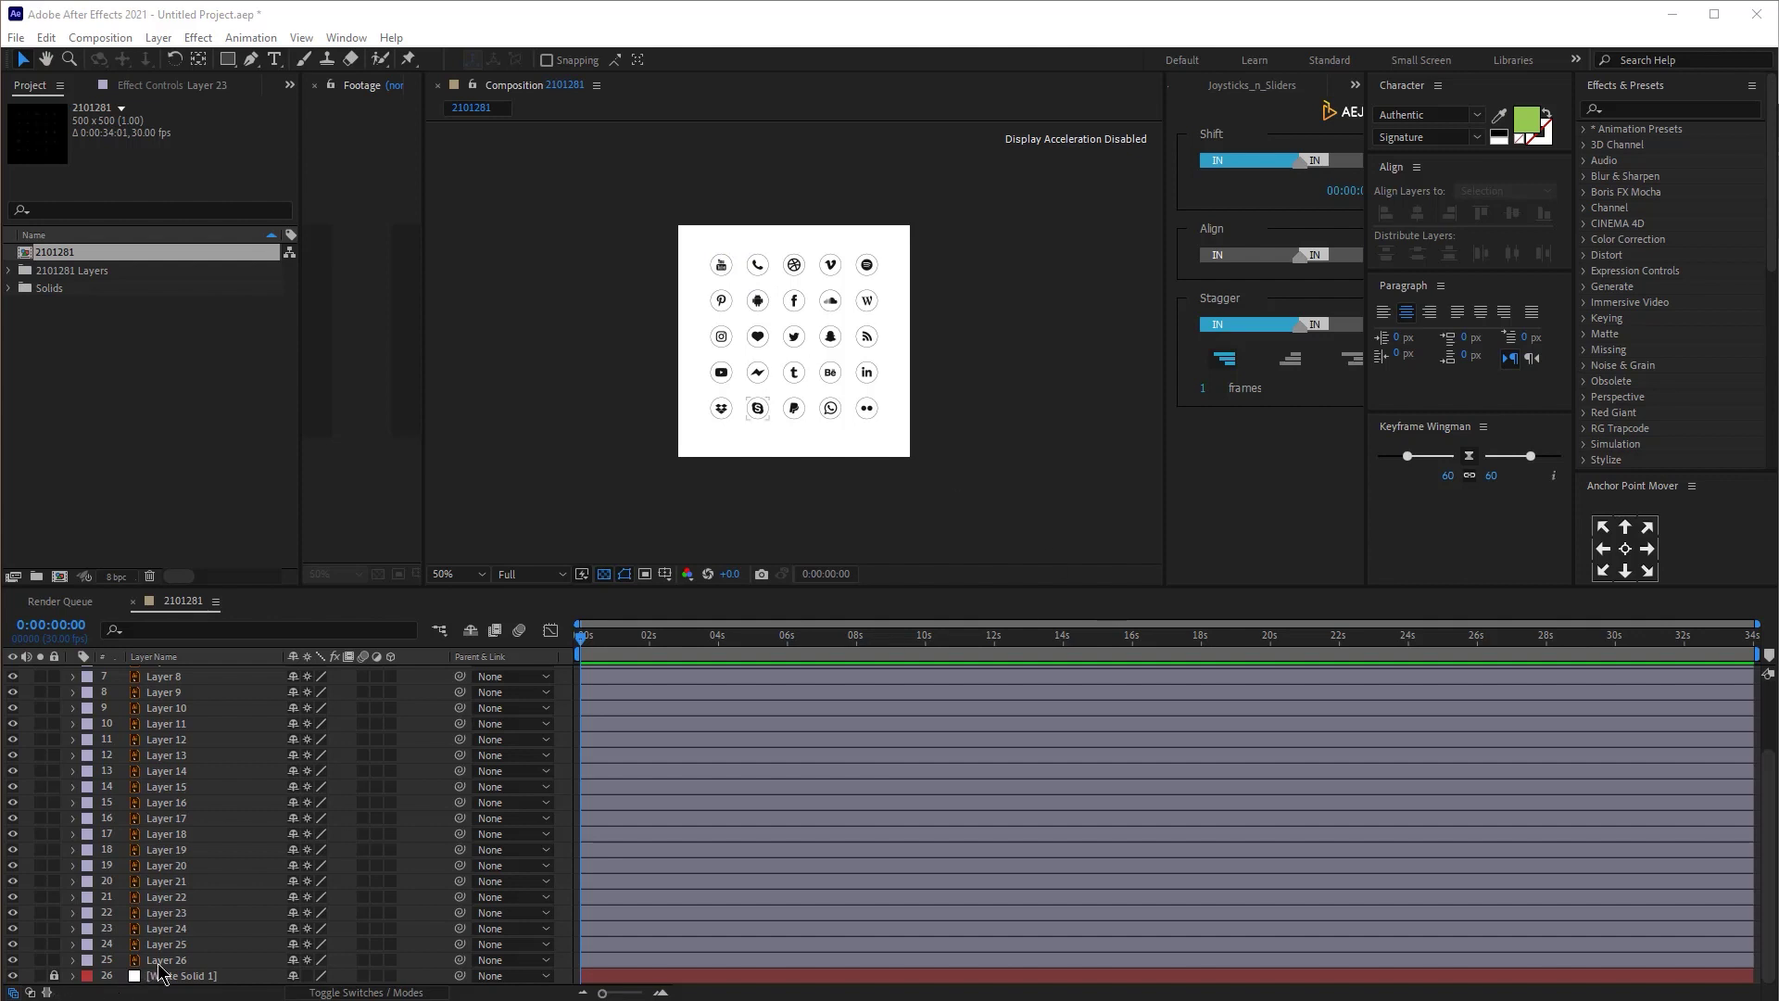
# - Animate Layer 26's Scale from 0% at frame 0 to 100% at about frame 19, then preview it
pyautogui.click(163, 961)
pyautogui.press('s')
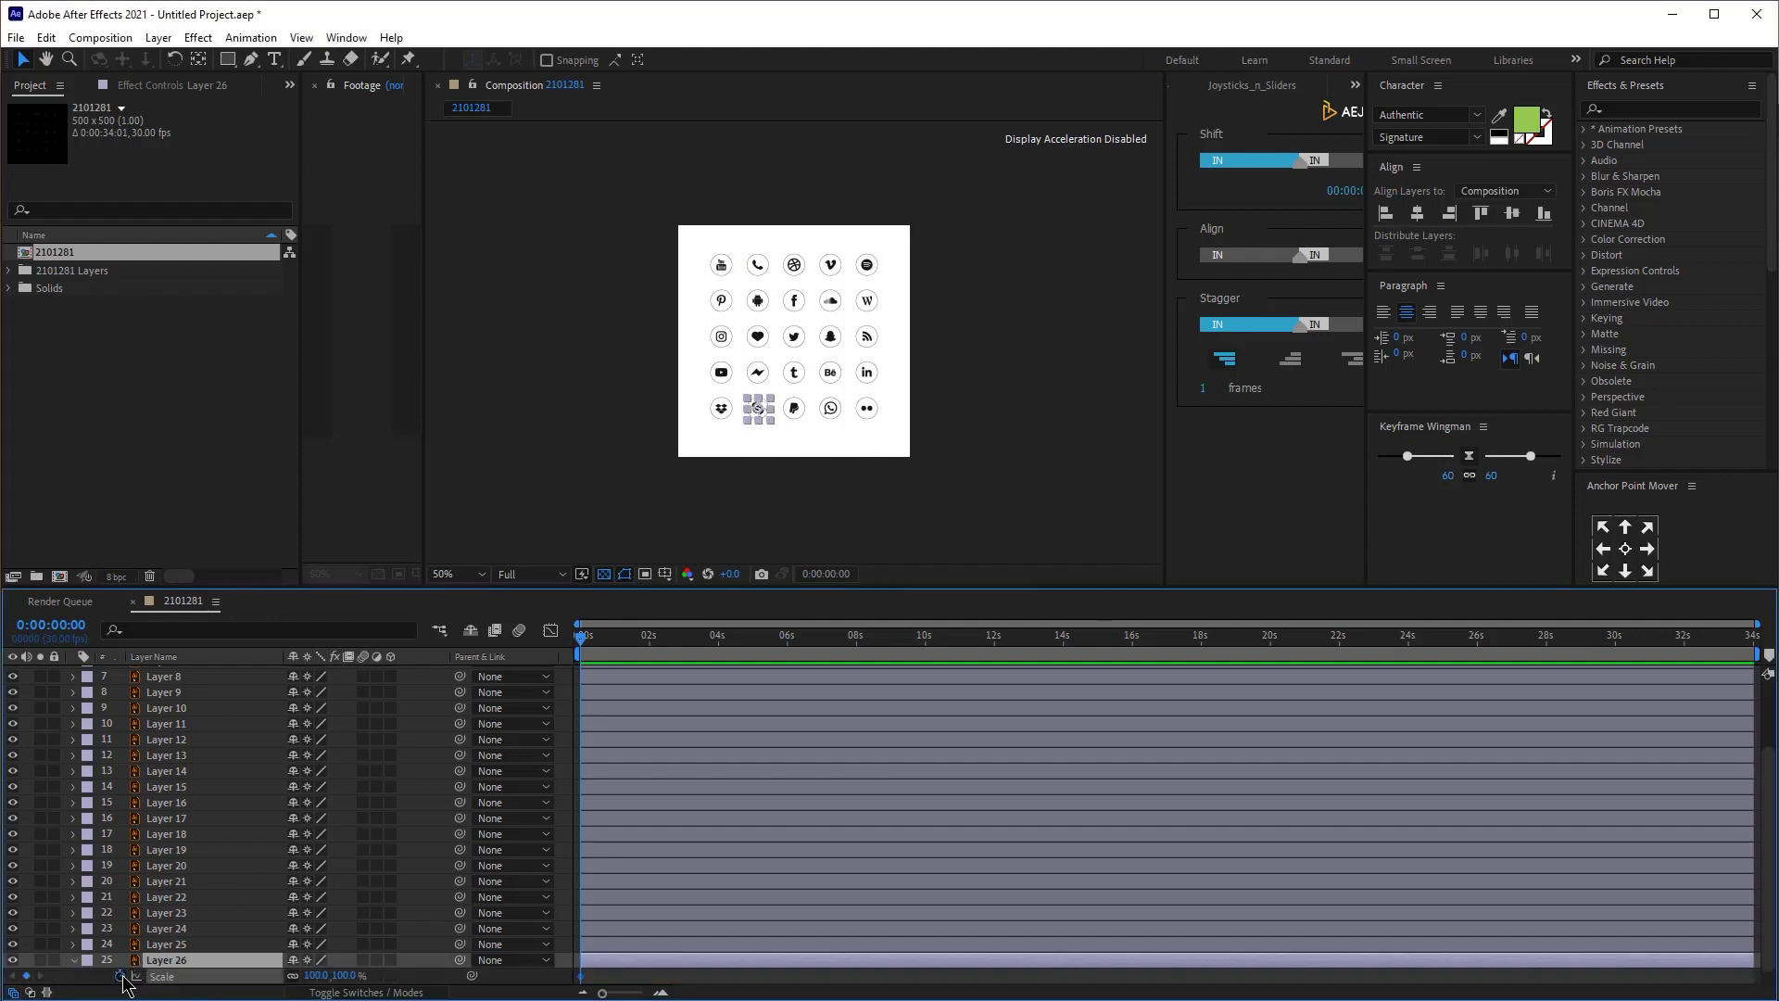
pyautogui.click(119, 976)
pyautogui.press('=')
pyautogui.press('=')
pyautogui.press('=')
pyautogui.press('=')
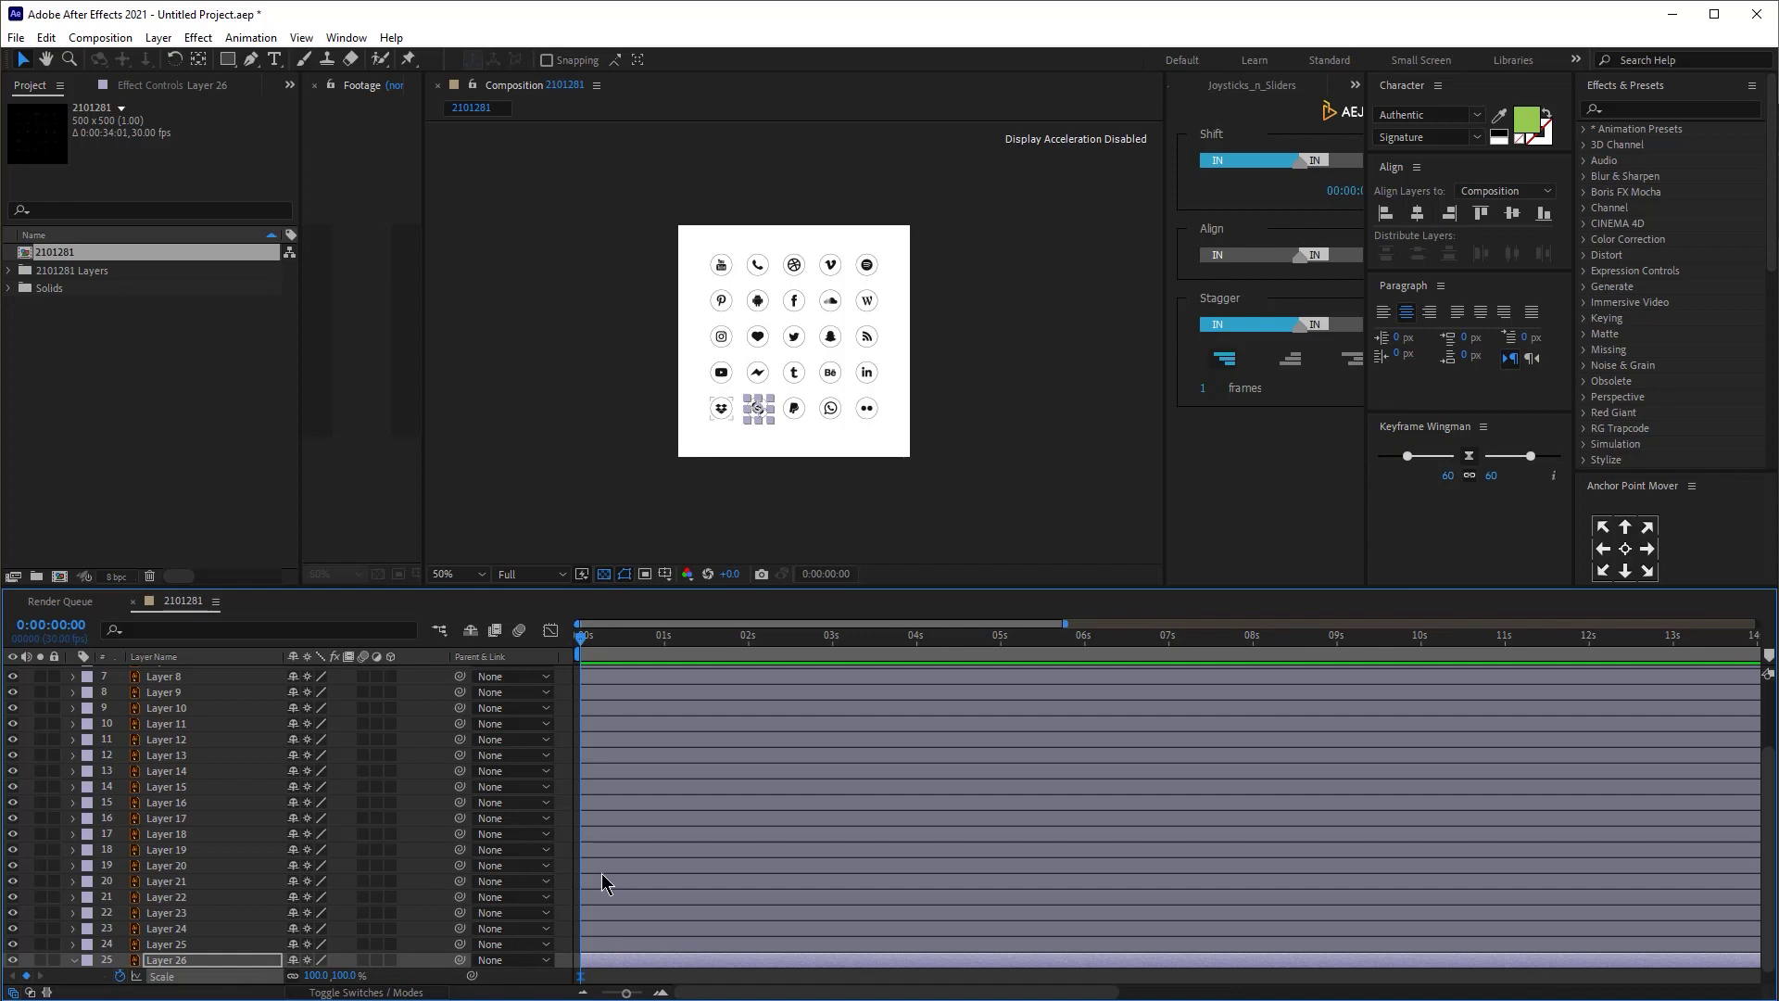
pyautogui.scroll(-1, 603, 877)
pyautogui.click(583, 961)
pyautogui.hotkey('ctrl', 'z')
pyautogui.moveTo(626, 969); pyautogui.dragTo(535, 974)
pyautogui.press('space')
pyautogui.press('space')
# - Paste Layer 26's Scale animation onto all icon layers and preview the result
pyautogui.click(618, 927)
pyautogui.scroll(3, 121, 777)
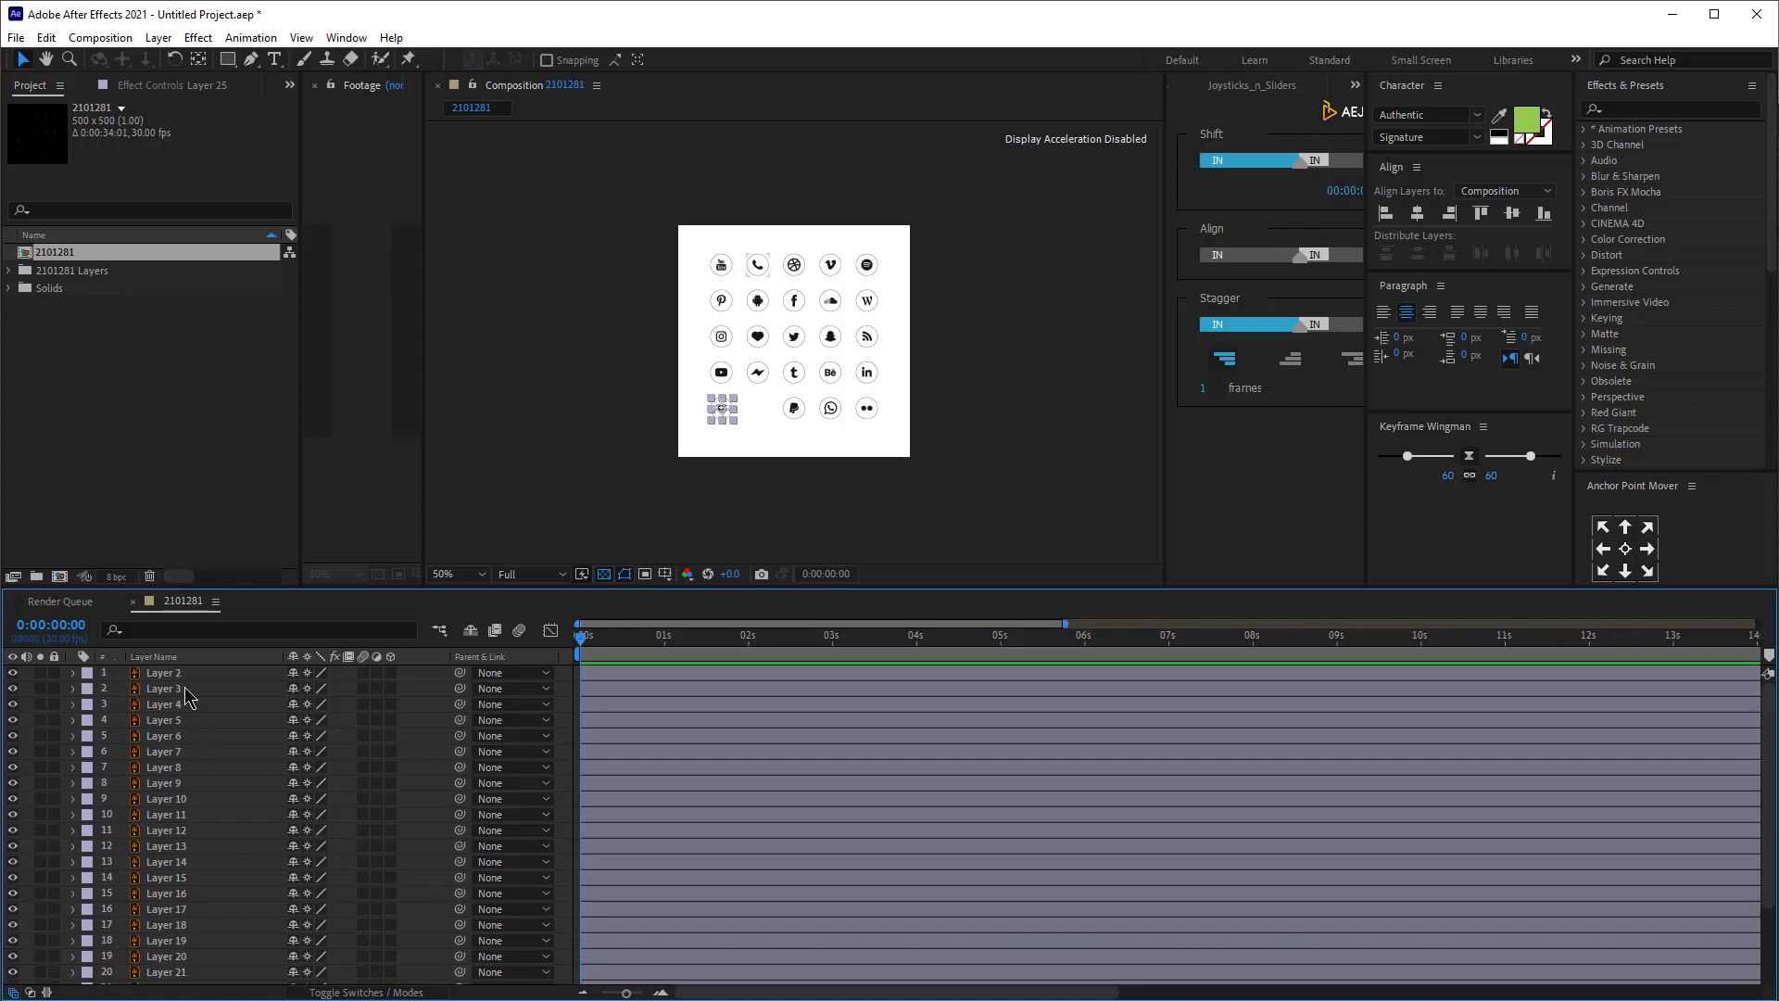
pyautogui.hotkey('ctrl', 'a')
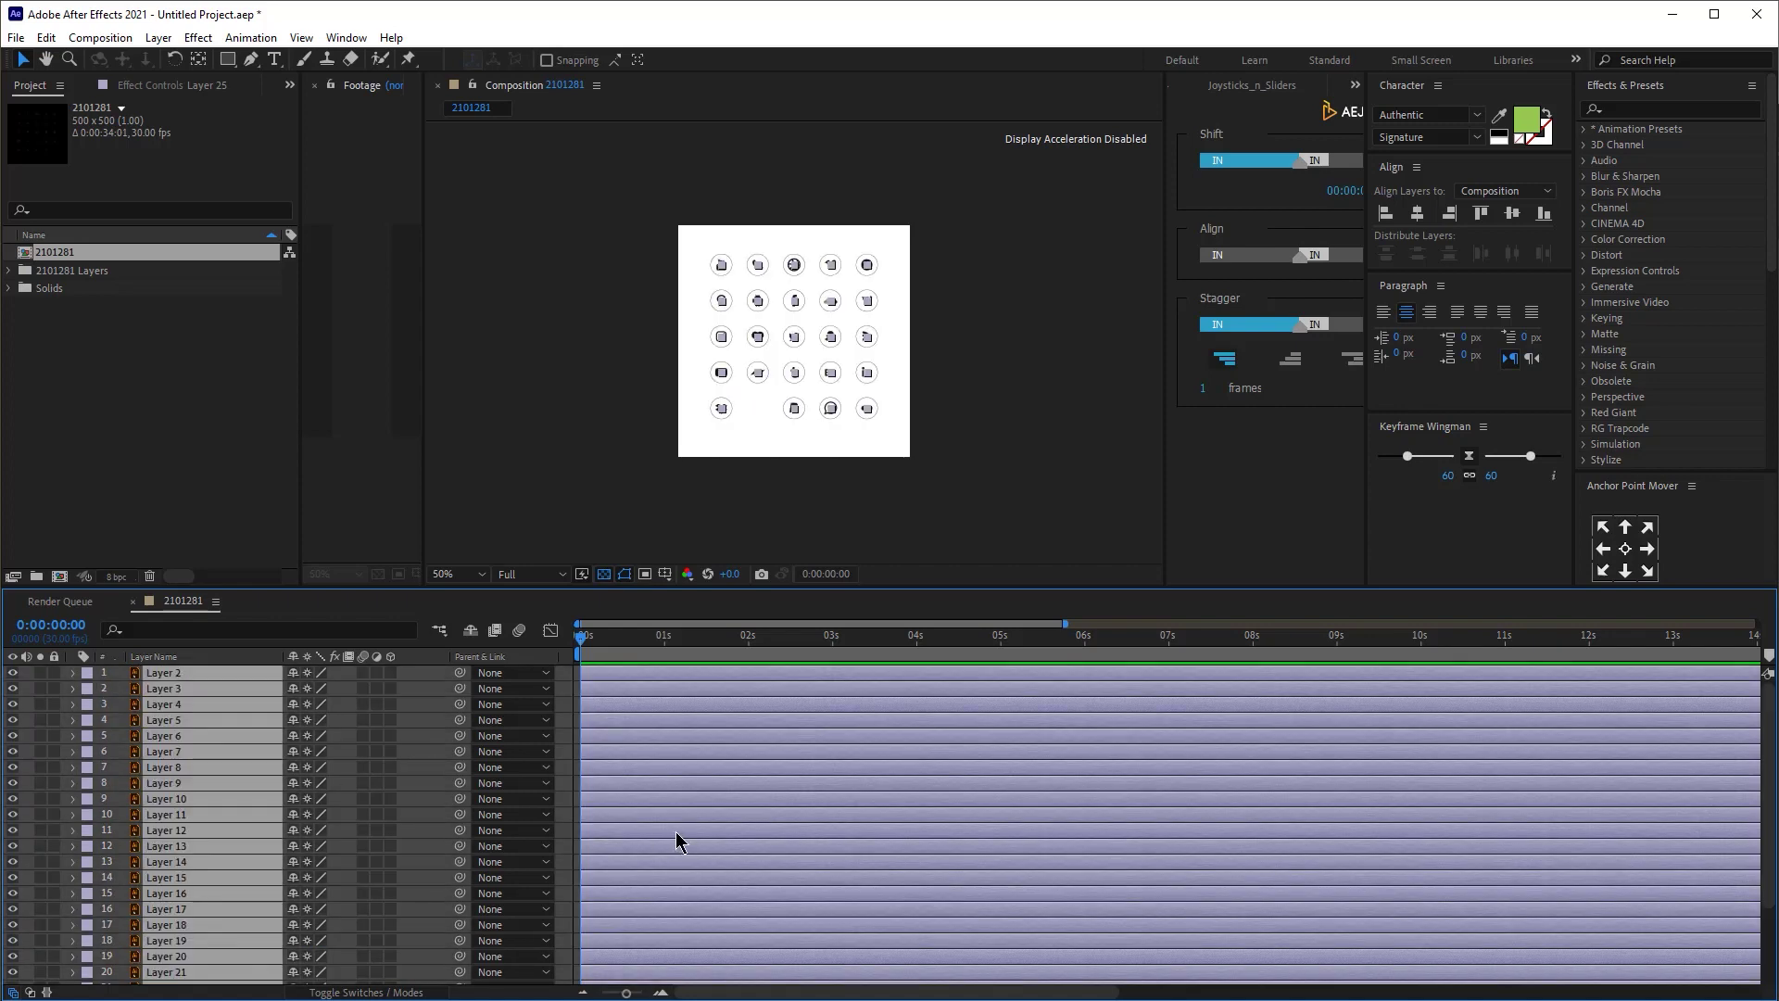
pyautogui.hotkey('ctrl', 'v')
pyautogui.click(553, 725)
pyautogui.click(565, 700)
pyautogui.hotkey('ctrl', 'shift', 'a')
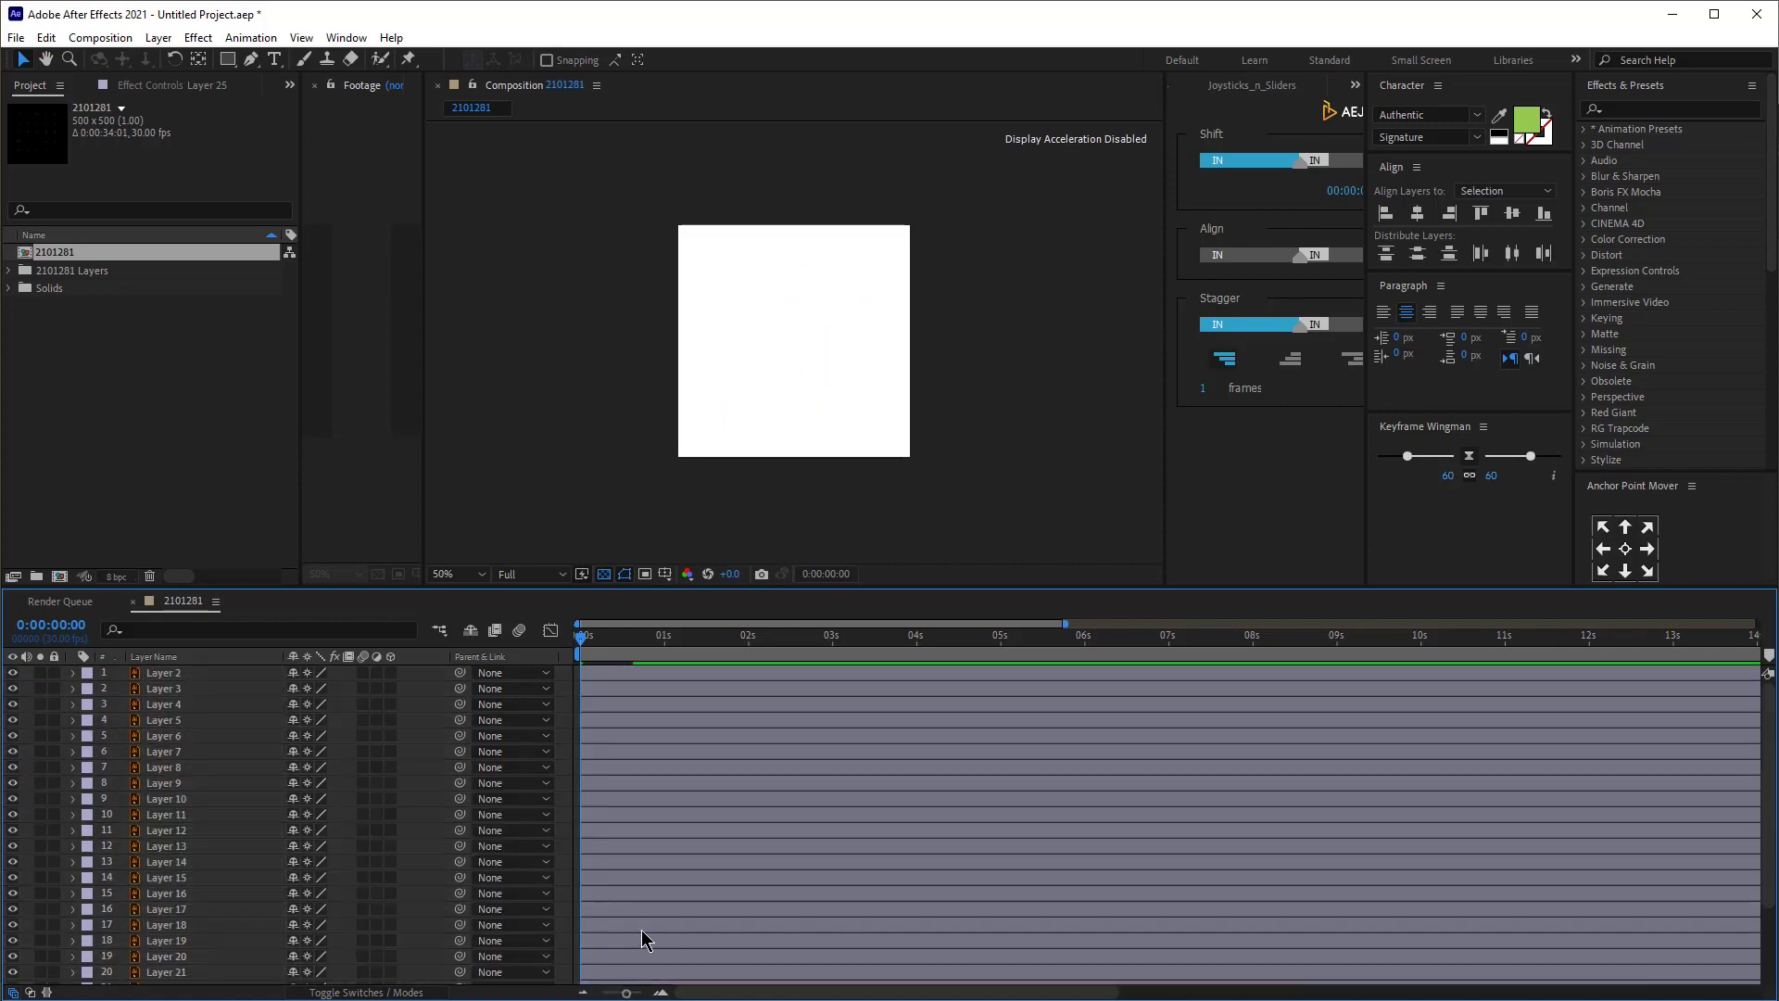
pyautogui.press('=')
pyautogui.press('=')
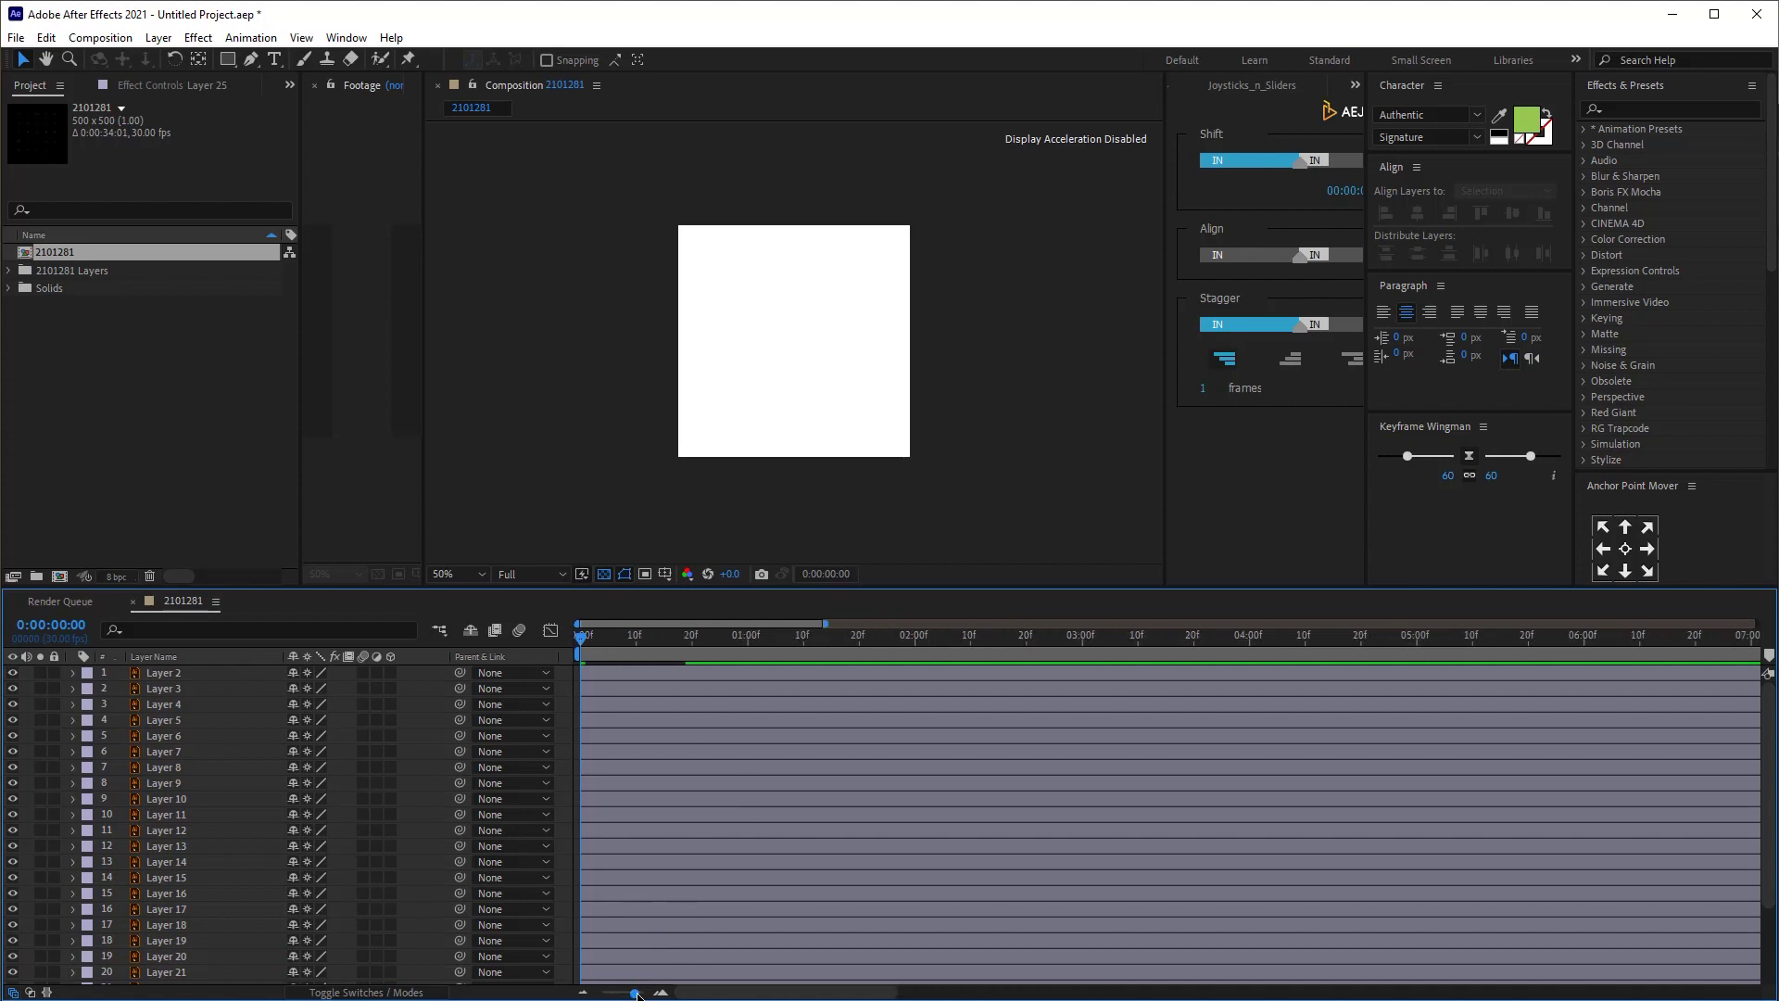
pyautogui.press('space')
pyautogui.press('space')
# - Offset Layer 25 to start at about frame 4 and Layer 24 at about frame 8, and widen the Shifter panel
pyautogui.scroll(-3, 708, 792)
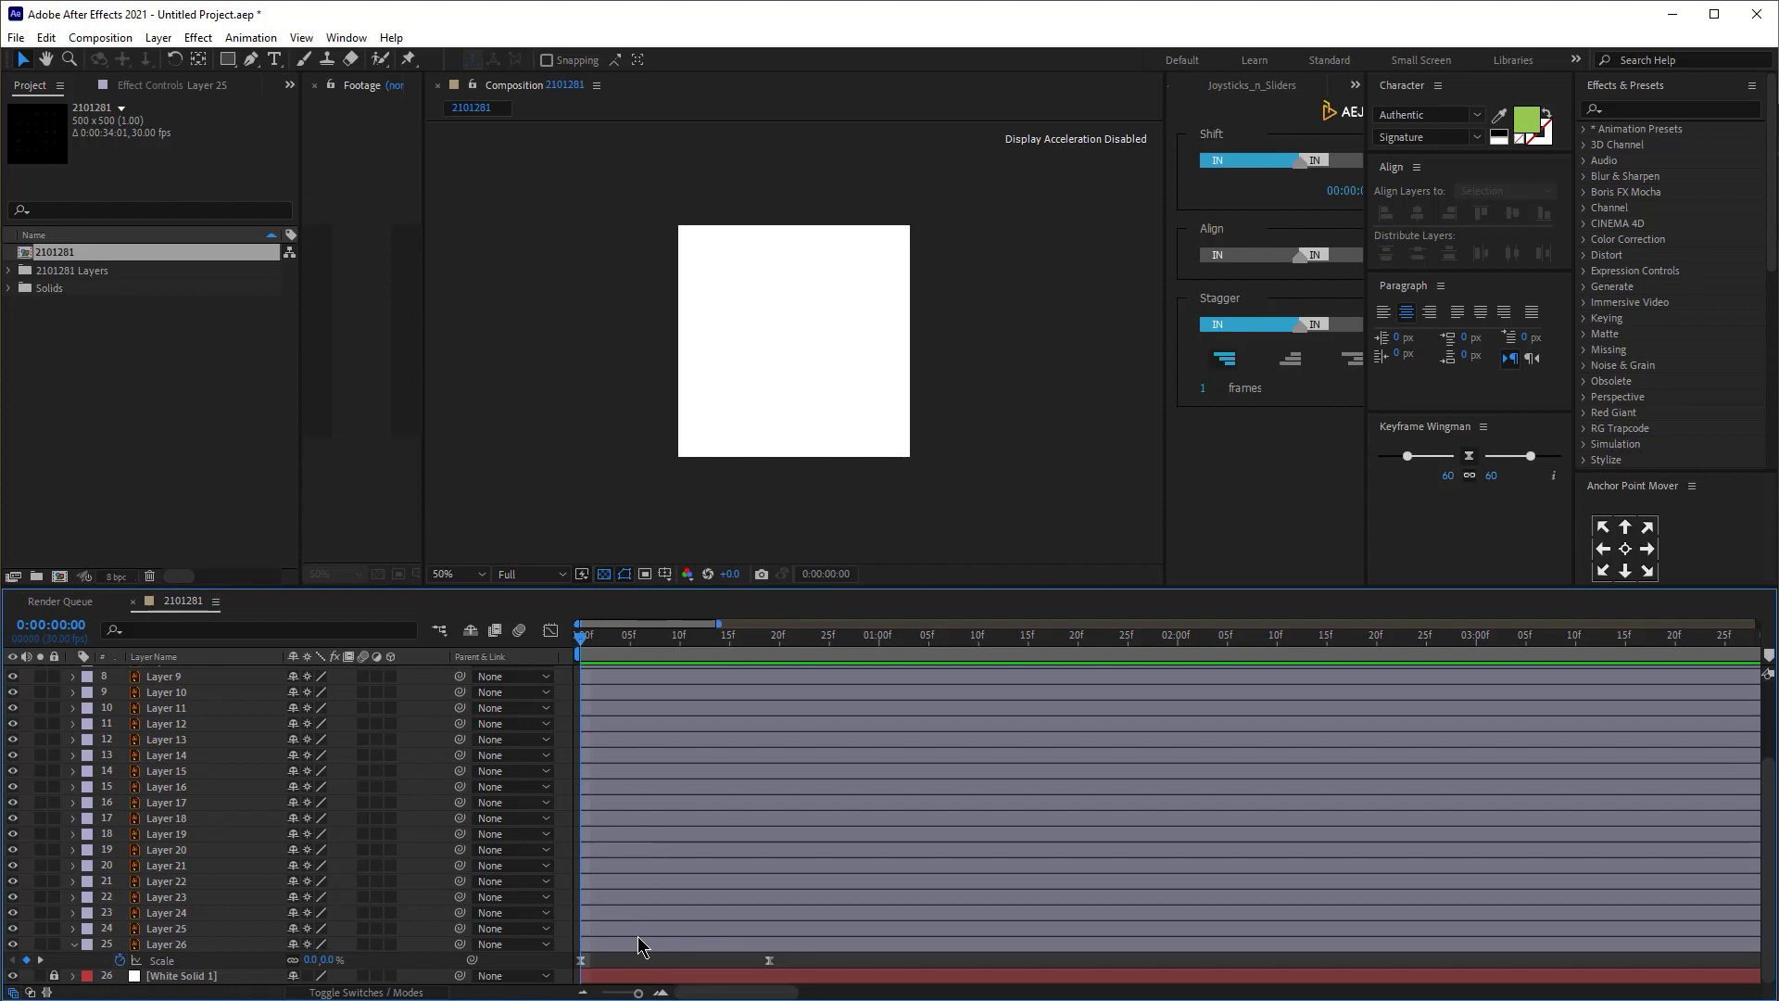
pyautogui.click(633, 935)
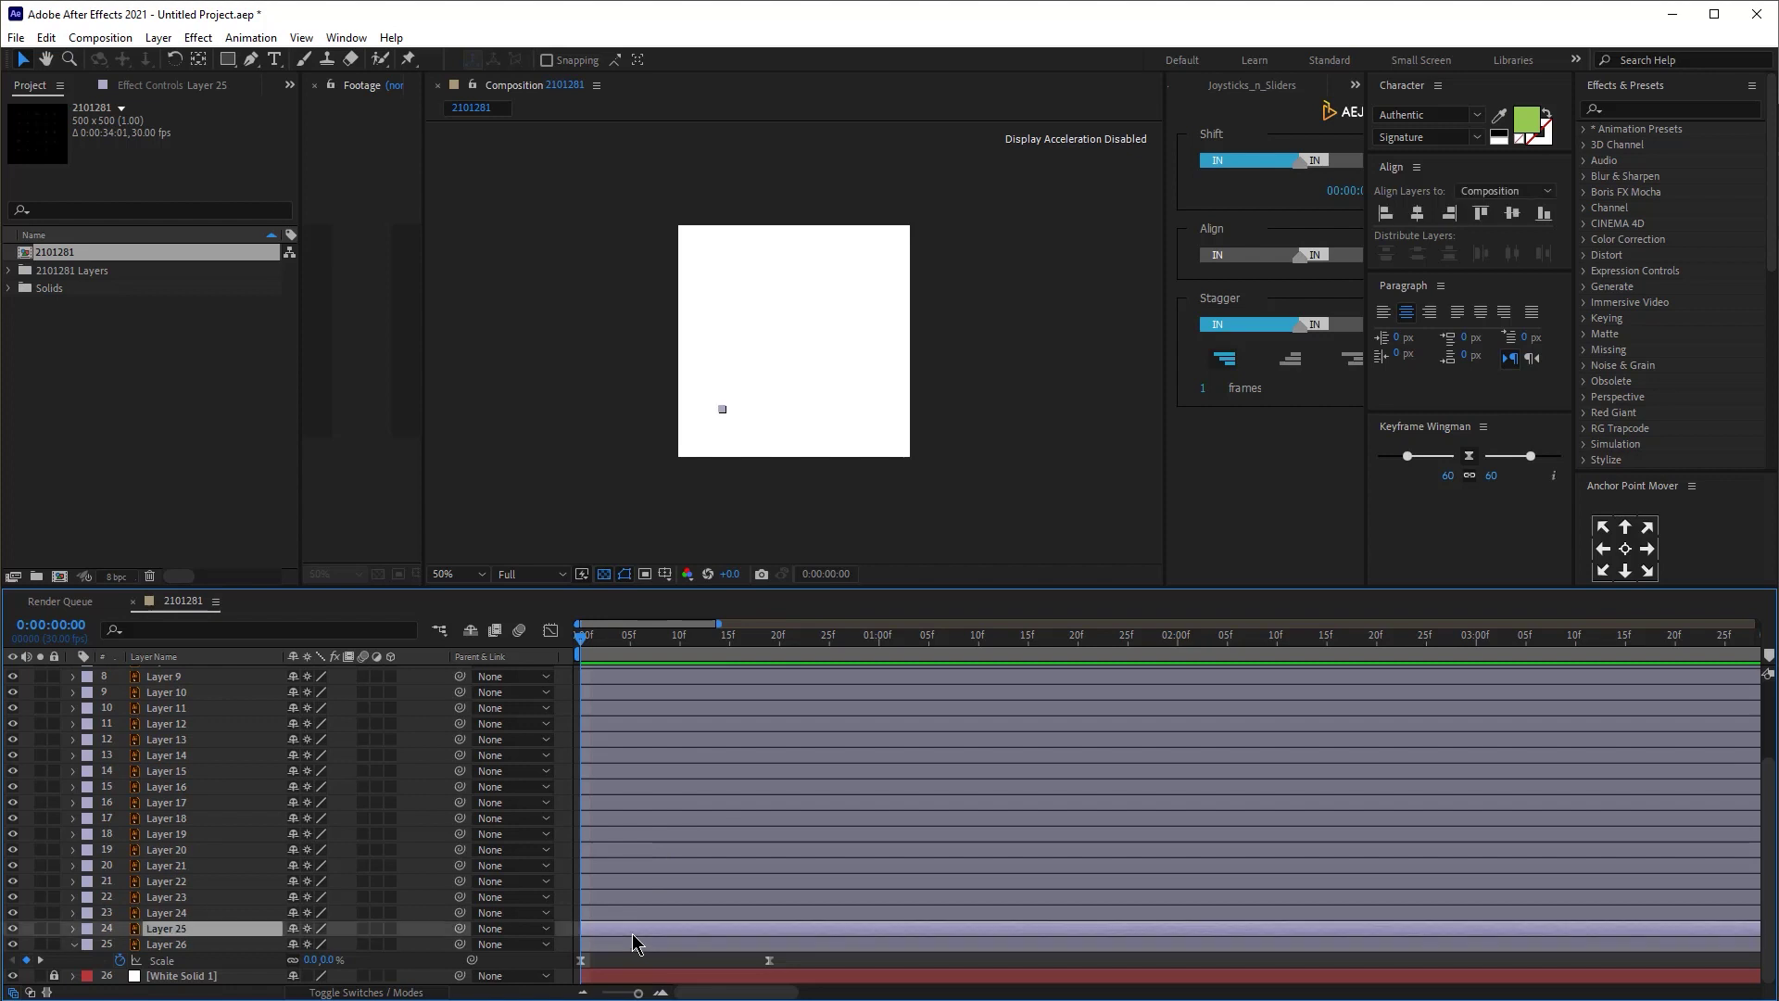
pyautogui.moveTo(640, 649); pyautogui.dragTo(929, 647)
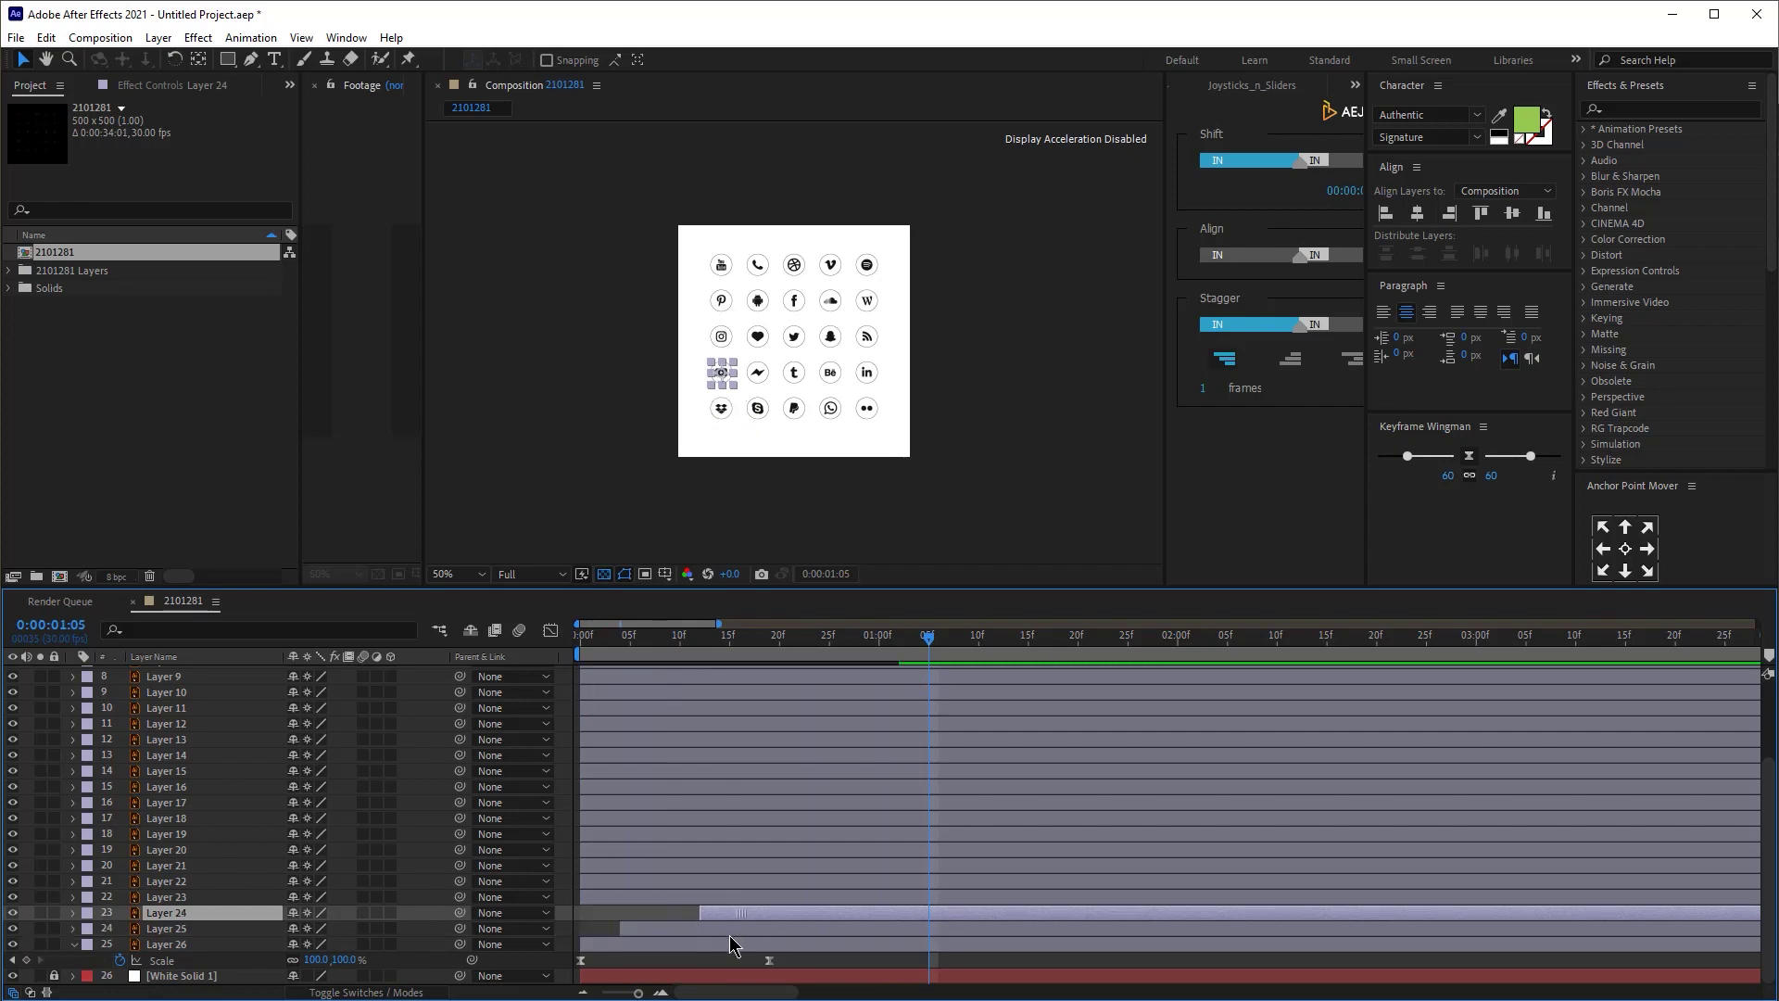
pyautogui.moveTo(731, 943); pyautogui.dragTo(697, 952)
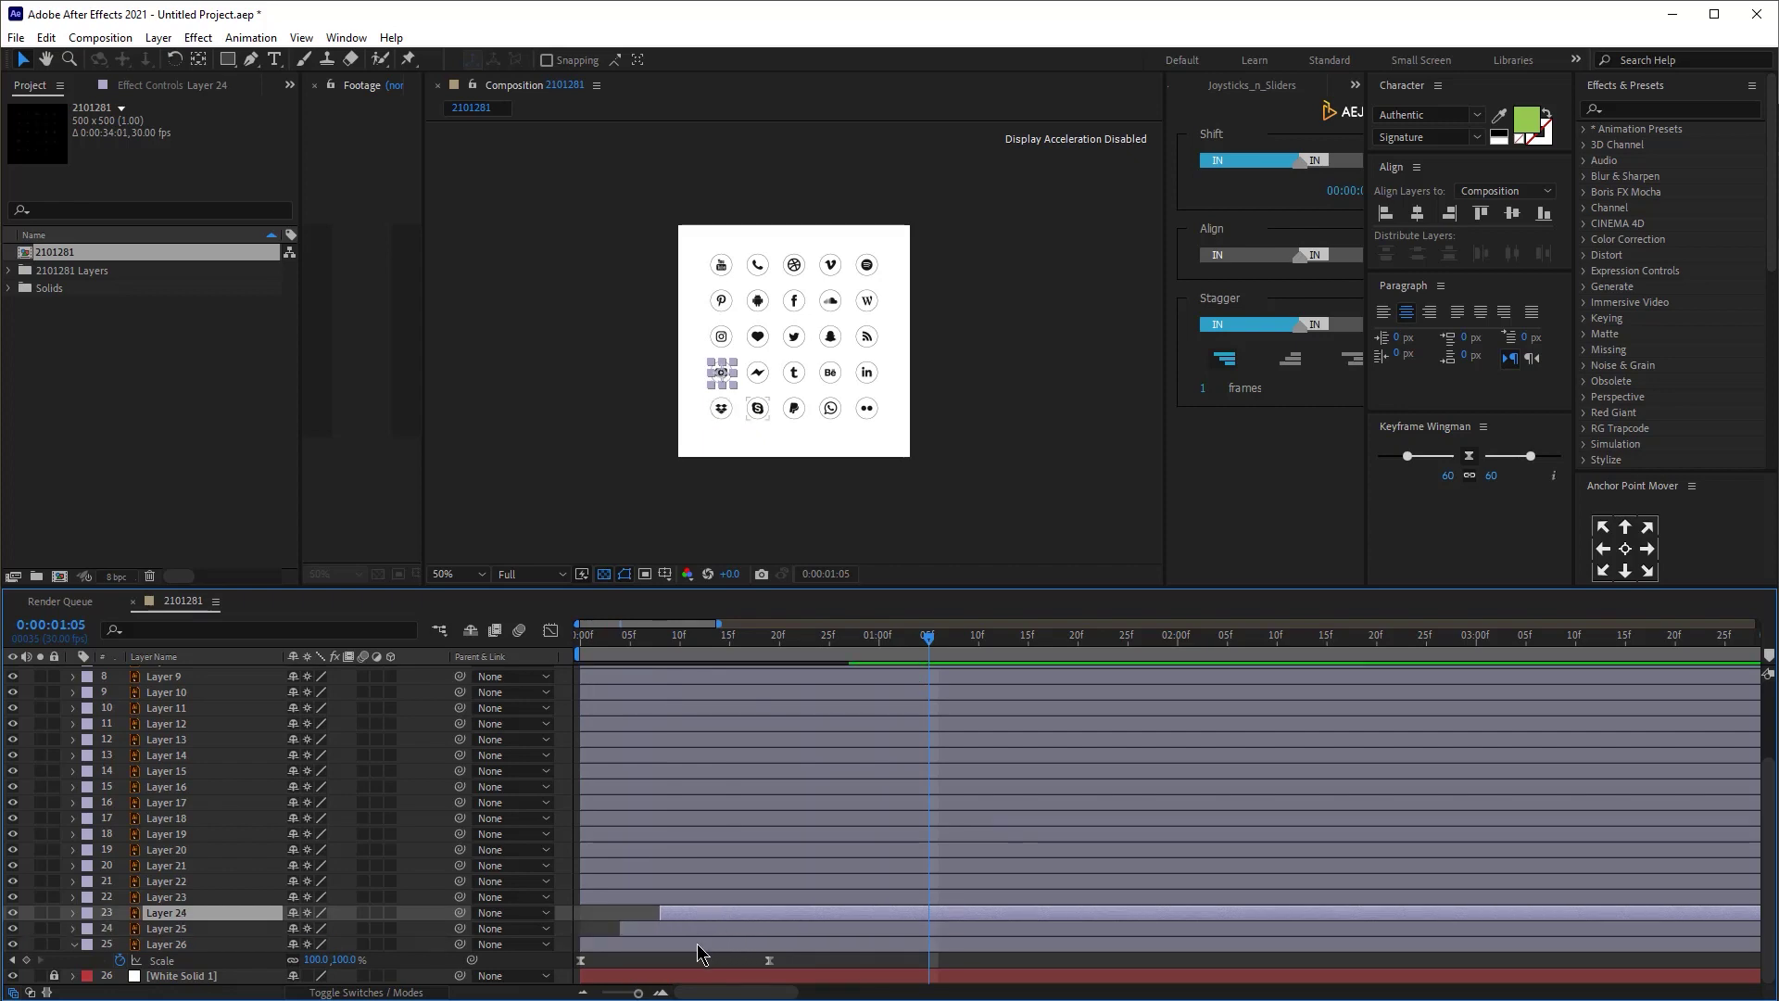
pyautogui.moveTo(1166, 283); pyautogui.dragTo(903, 283)
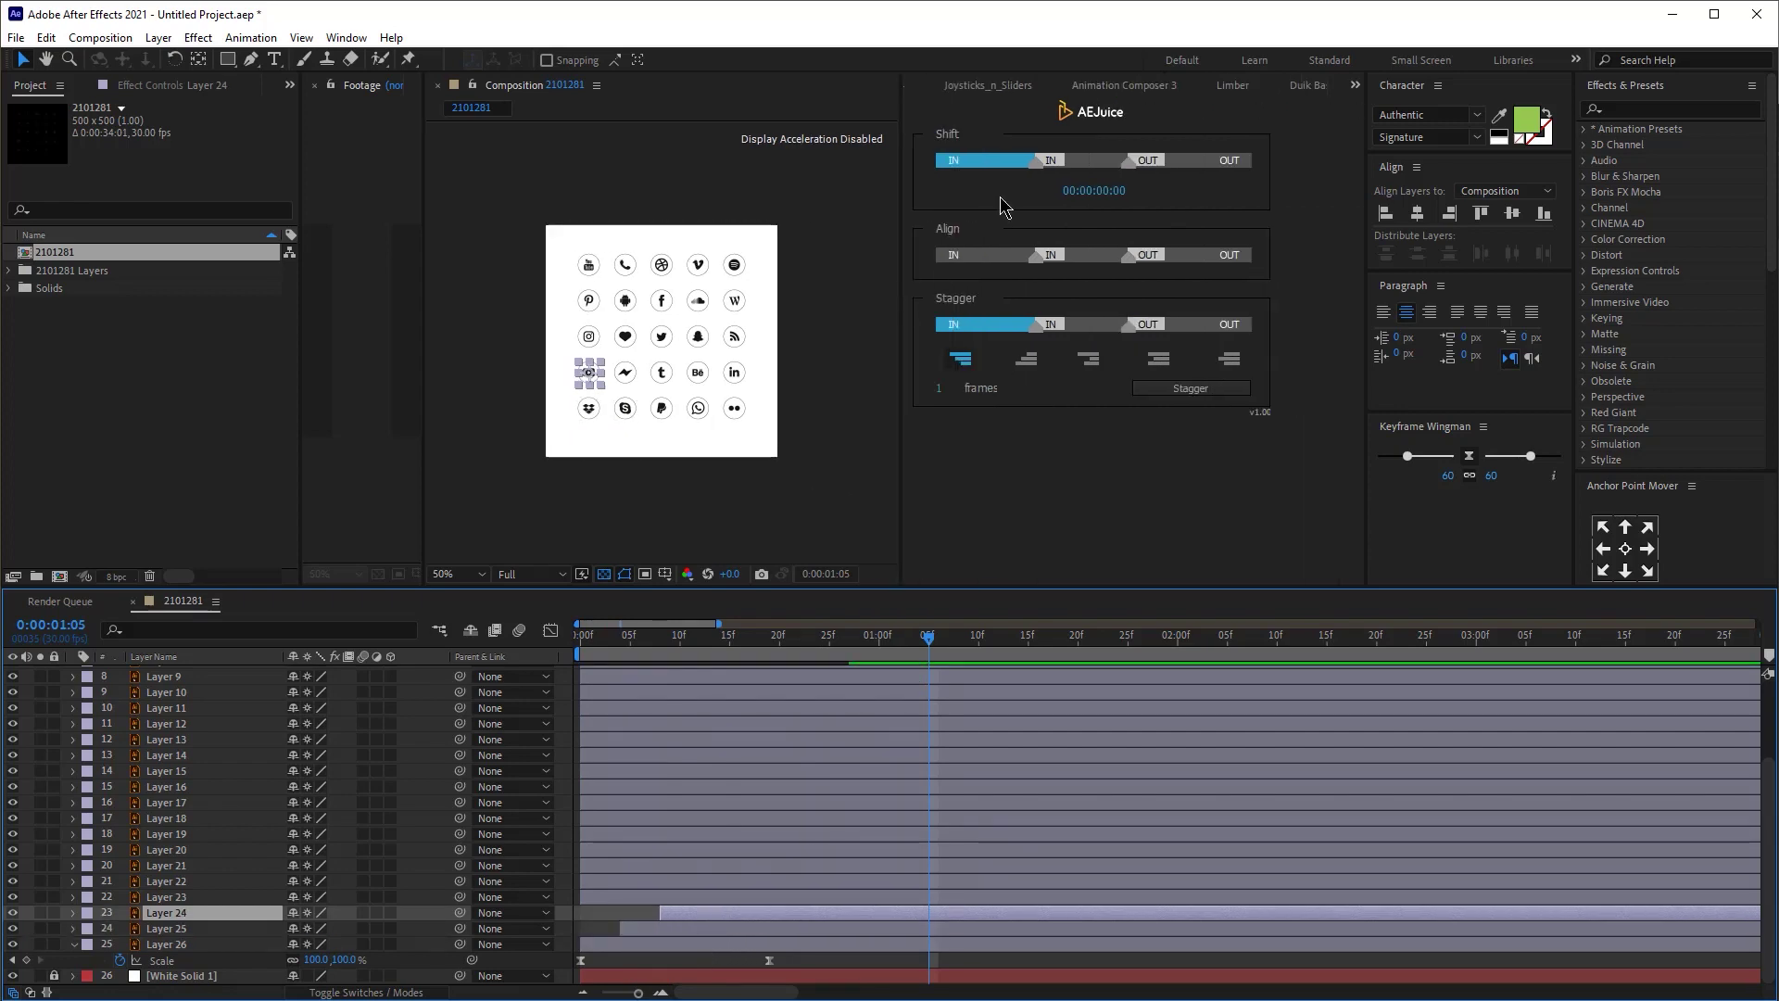
# - Continue the manual stagger by offsetting Layers 23 to 19 to start progressively between about frames 12 and 20
pyautogui.click(667, 897)
pyautogui.moveTo(665, 896); pyautogui.dragTo(832, 872)
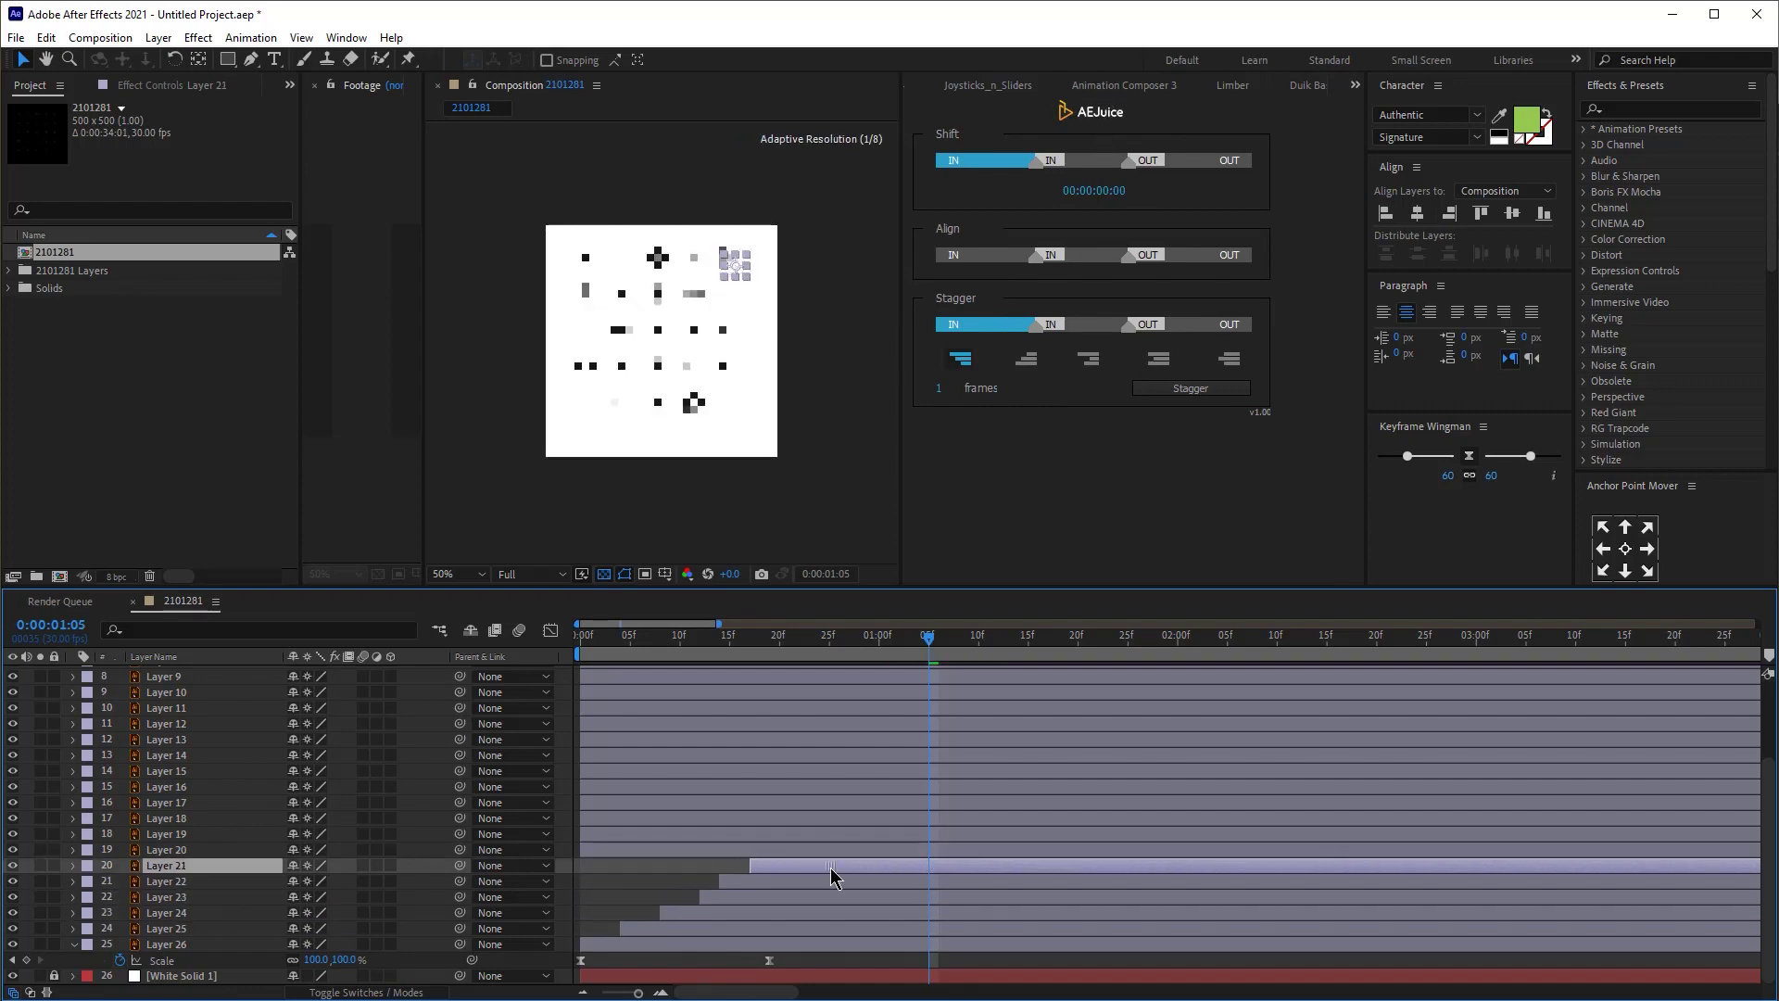
pyautogui.moveTo(593, 852); pyautogui.dragTo(775, 873)
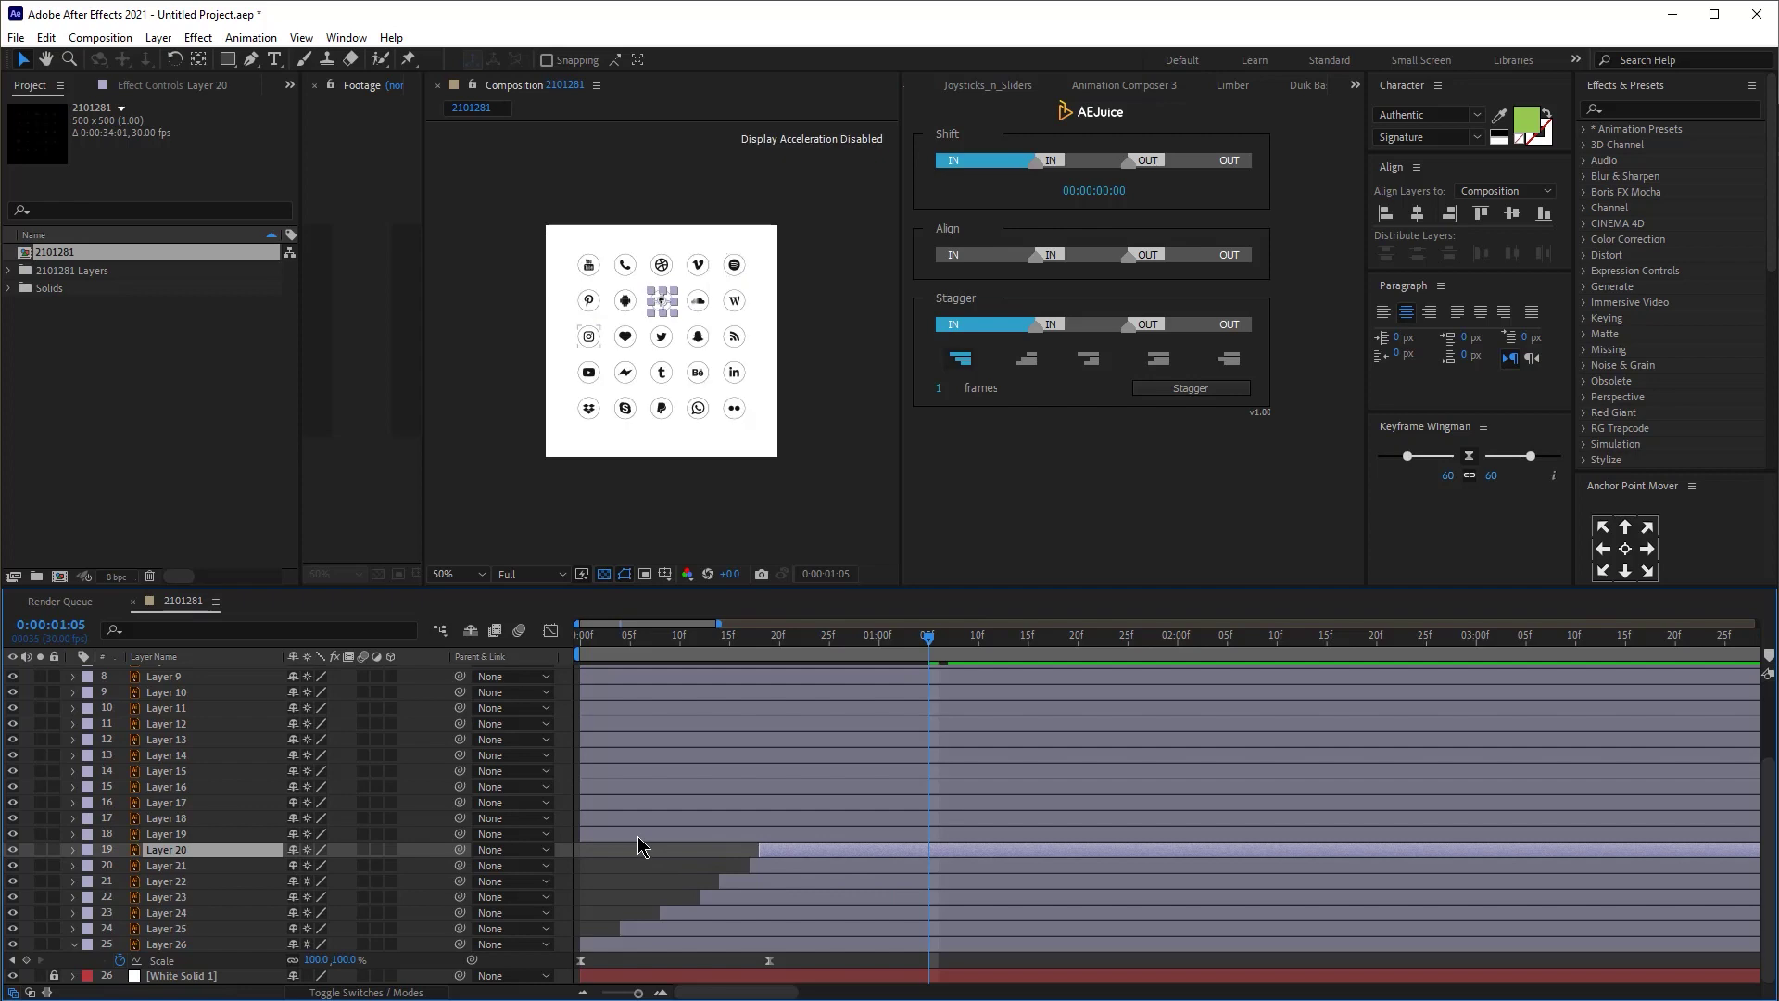
pyautogui.moveTo(639, 836); pyautogui.dragTo(839, 839)
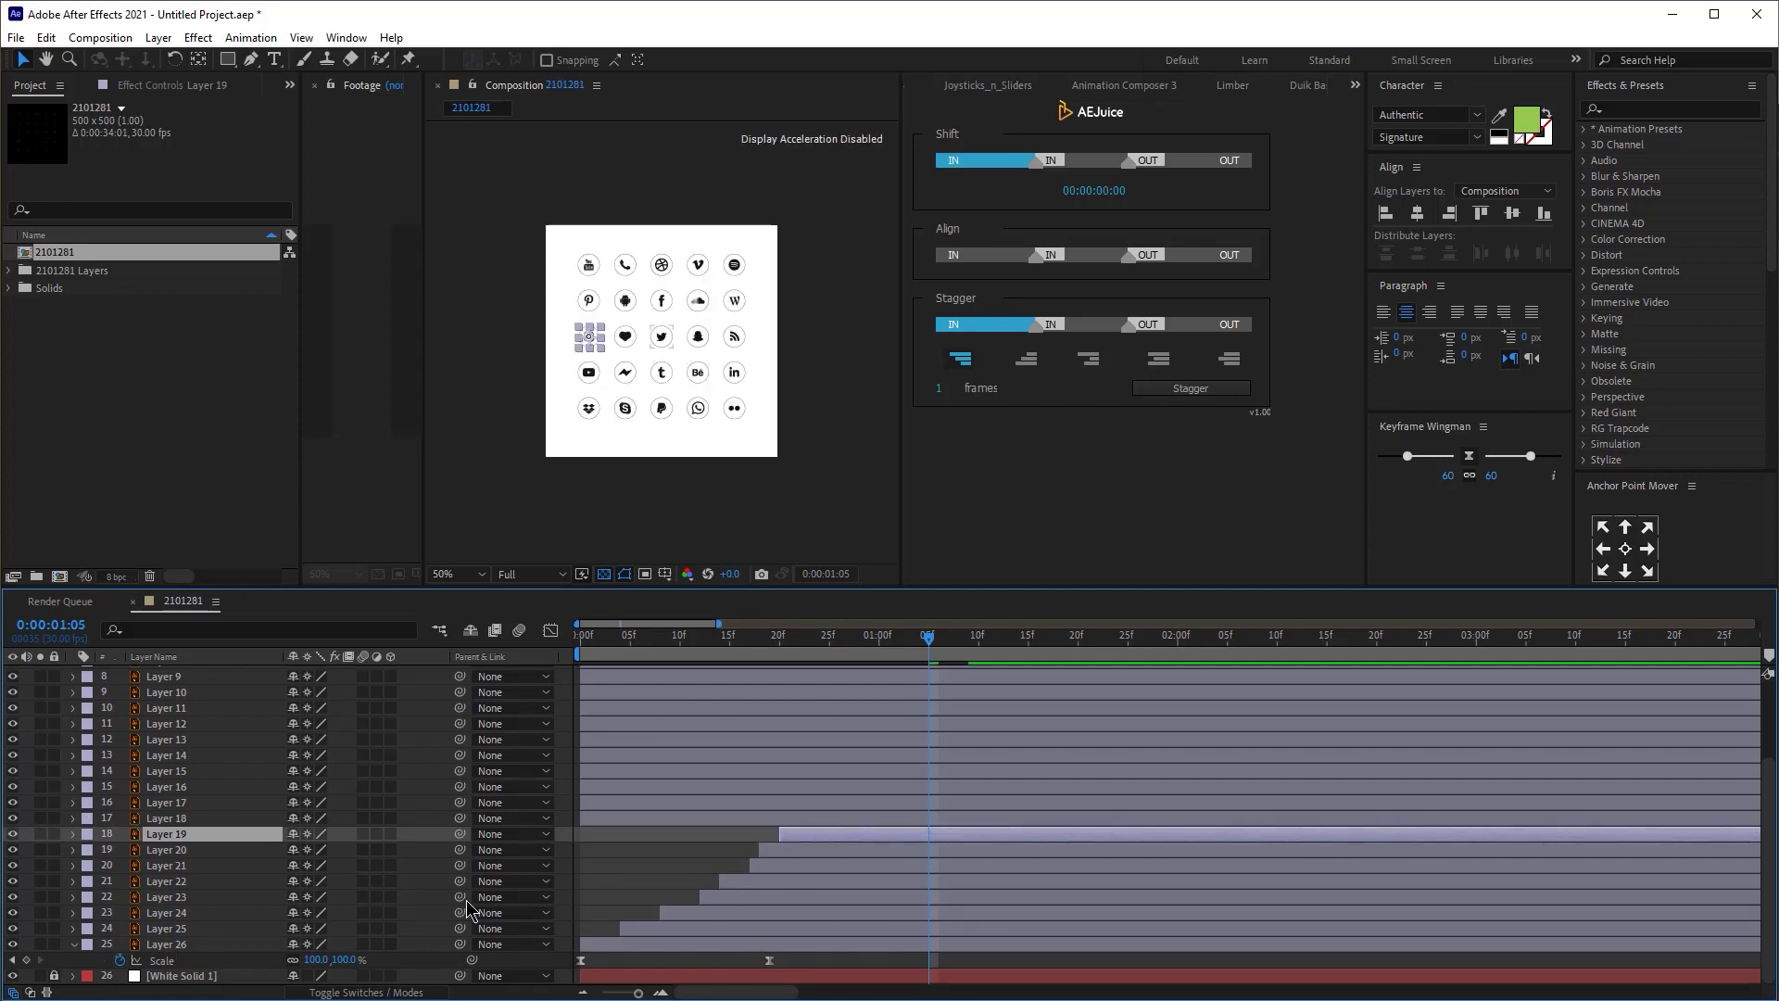
pyautogui.click(661, 819)
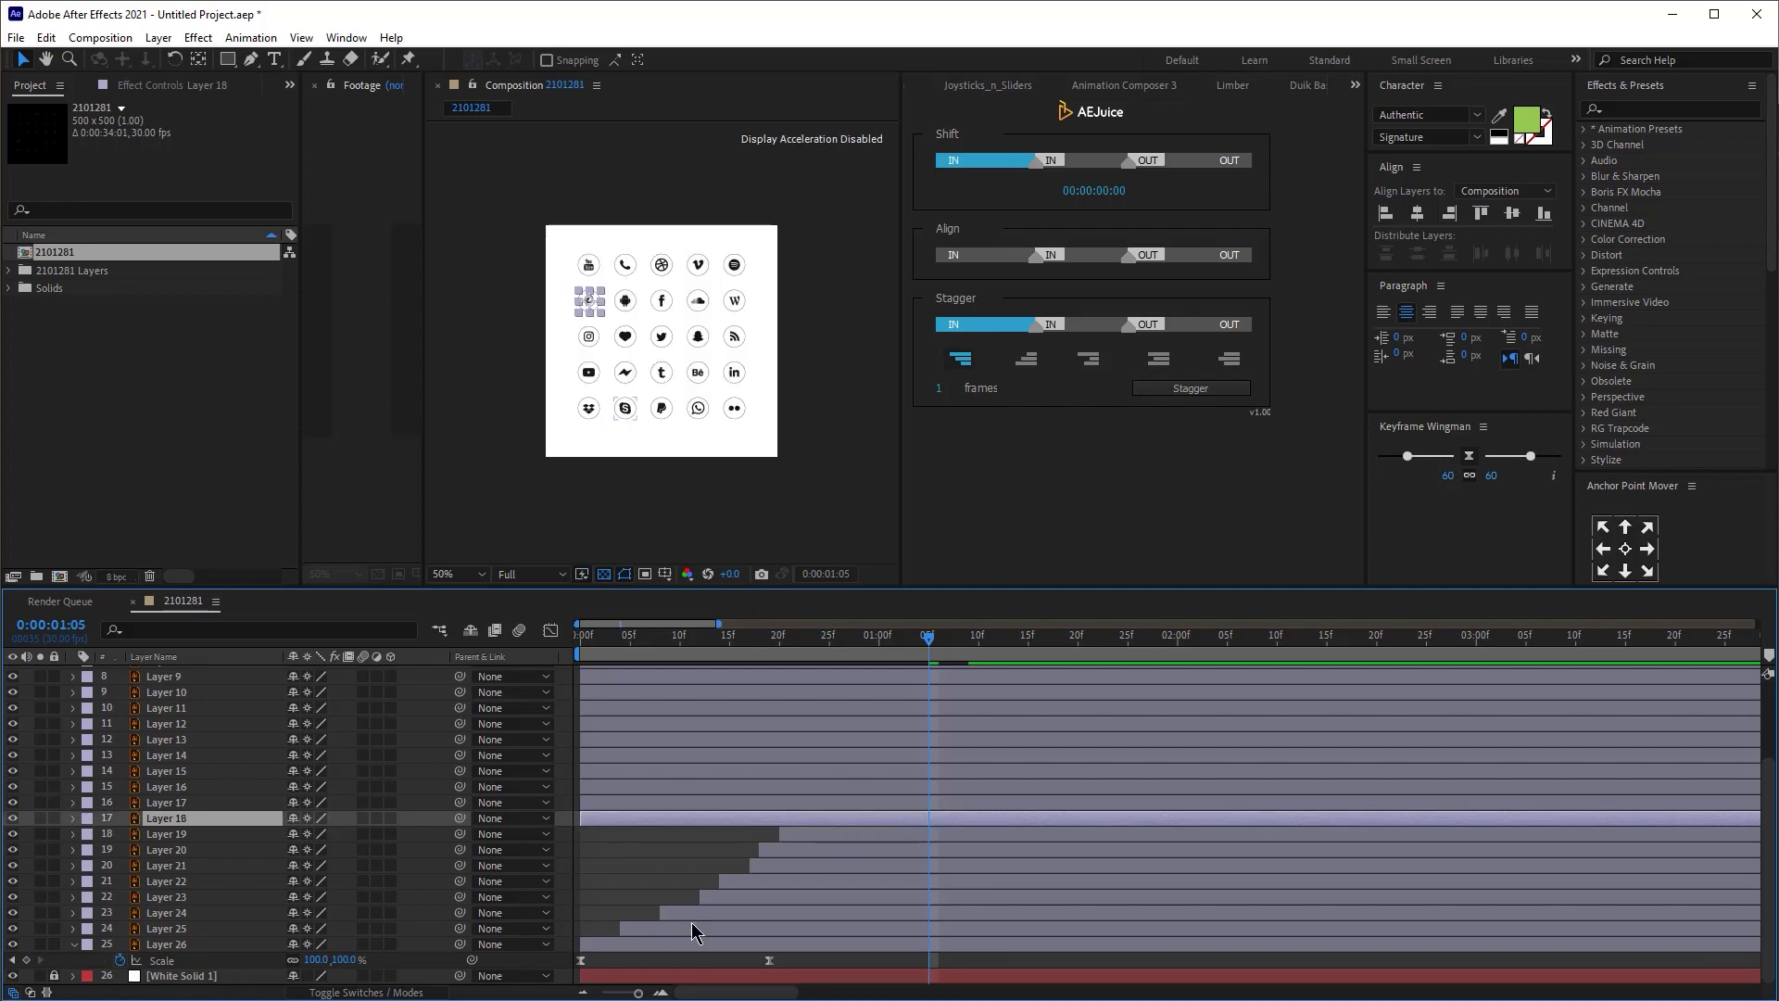
# - Undo the manual offsets of the icon layers so they can all start together at frame 0
pyautogui.click(719, 932)
pyautogui.hotkey('ctrl', 'z')
pyautogui.hotkey('ctrl', 'z')
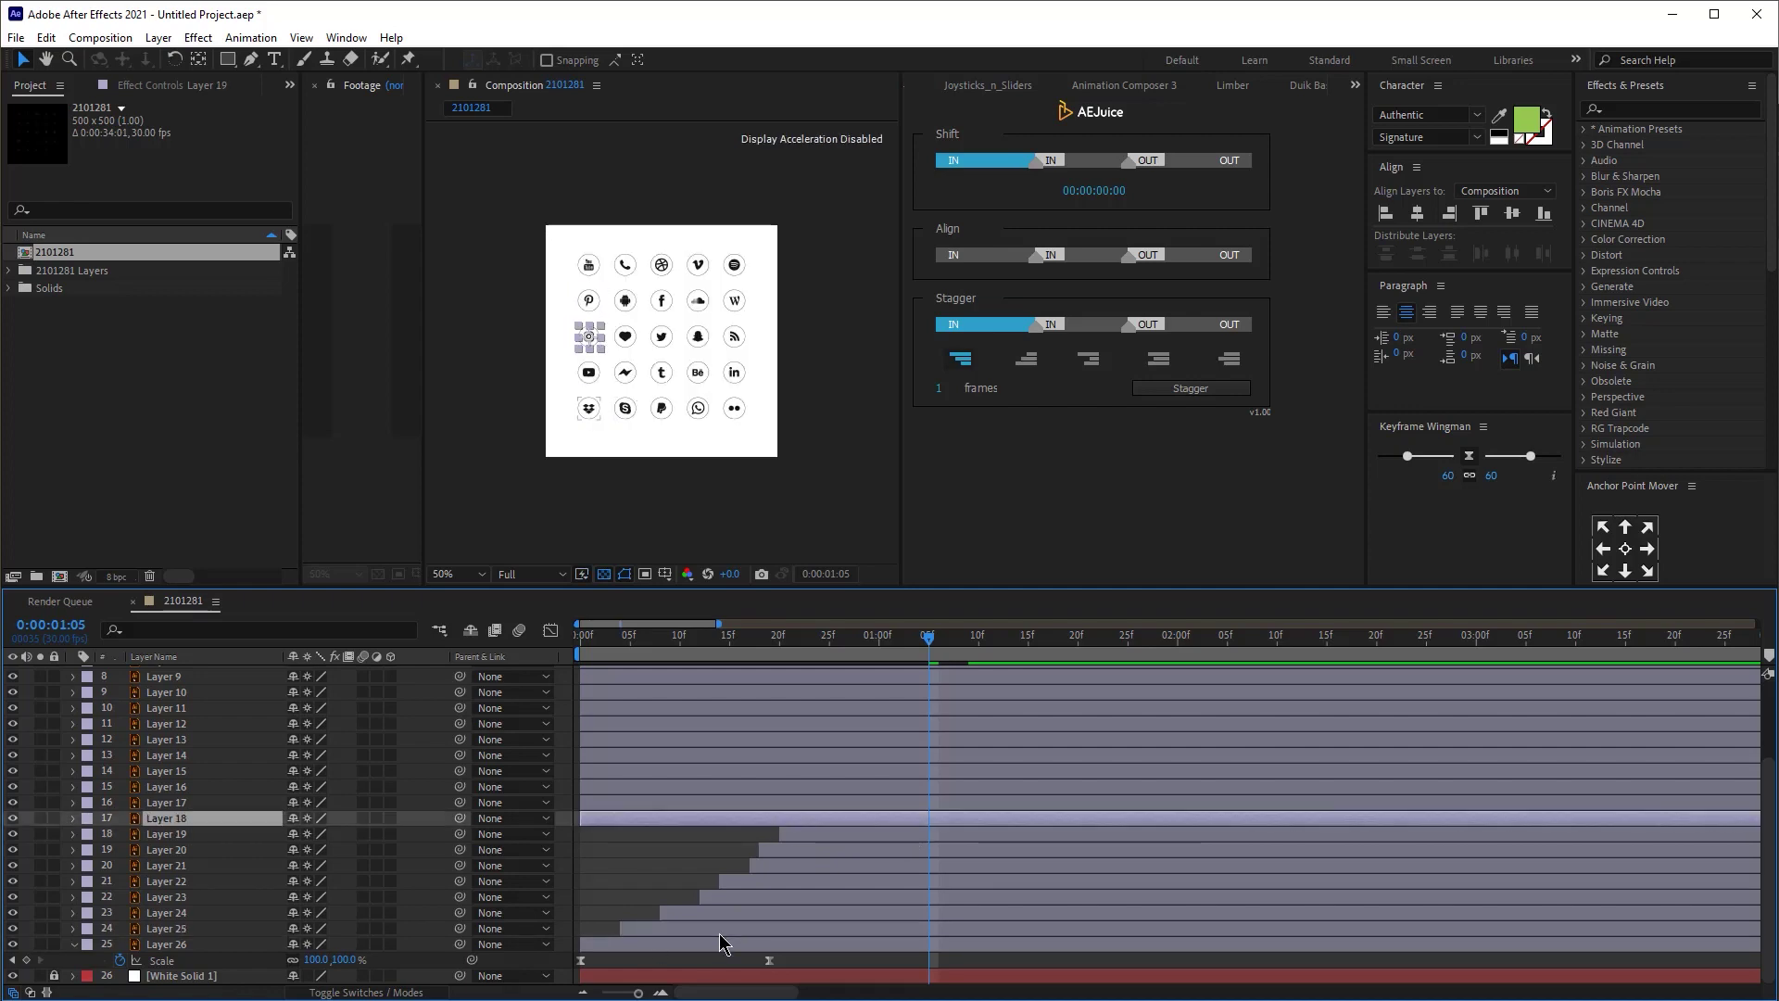
pyautogui.hotkey('ctrl', 'z')
# - Stagger all icon layers by 1 frame in ascending order from the lowest layer up with Shifter, then preview the result
pyautogui.scroll(3, 670, 932)
pyautogui.hotkey('ctrl', 'a')
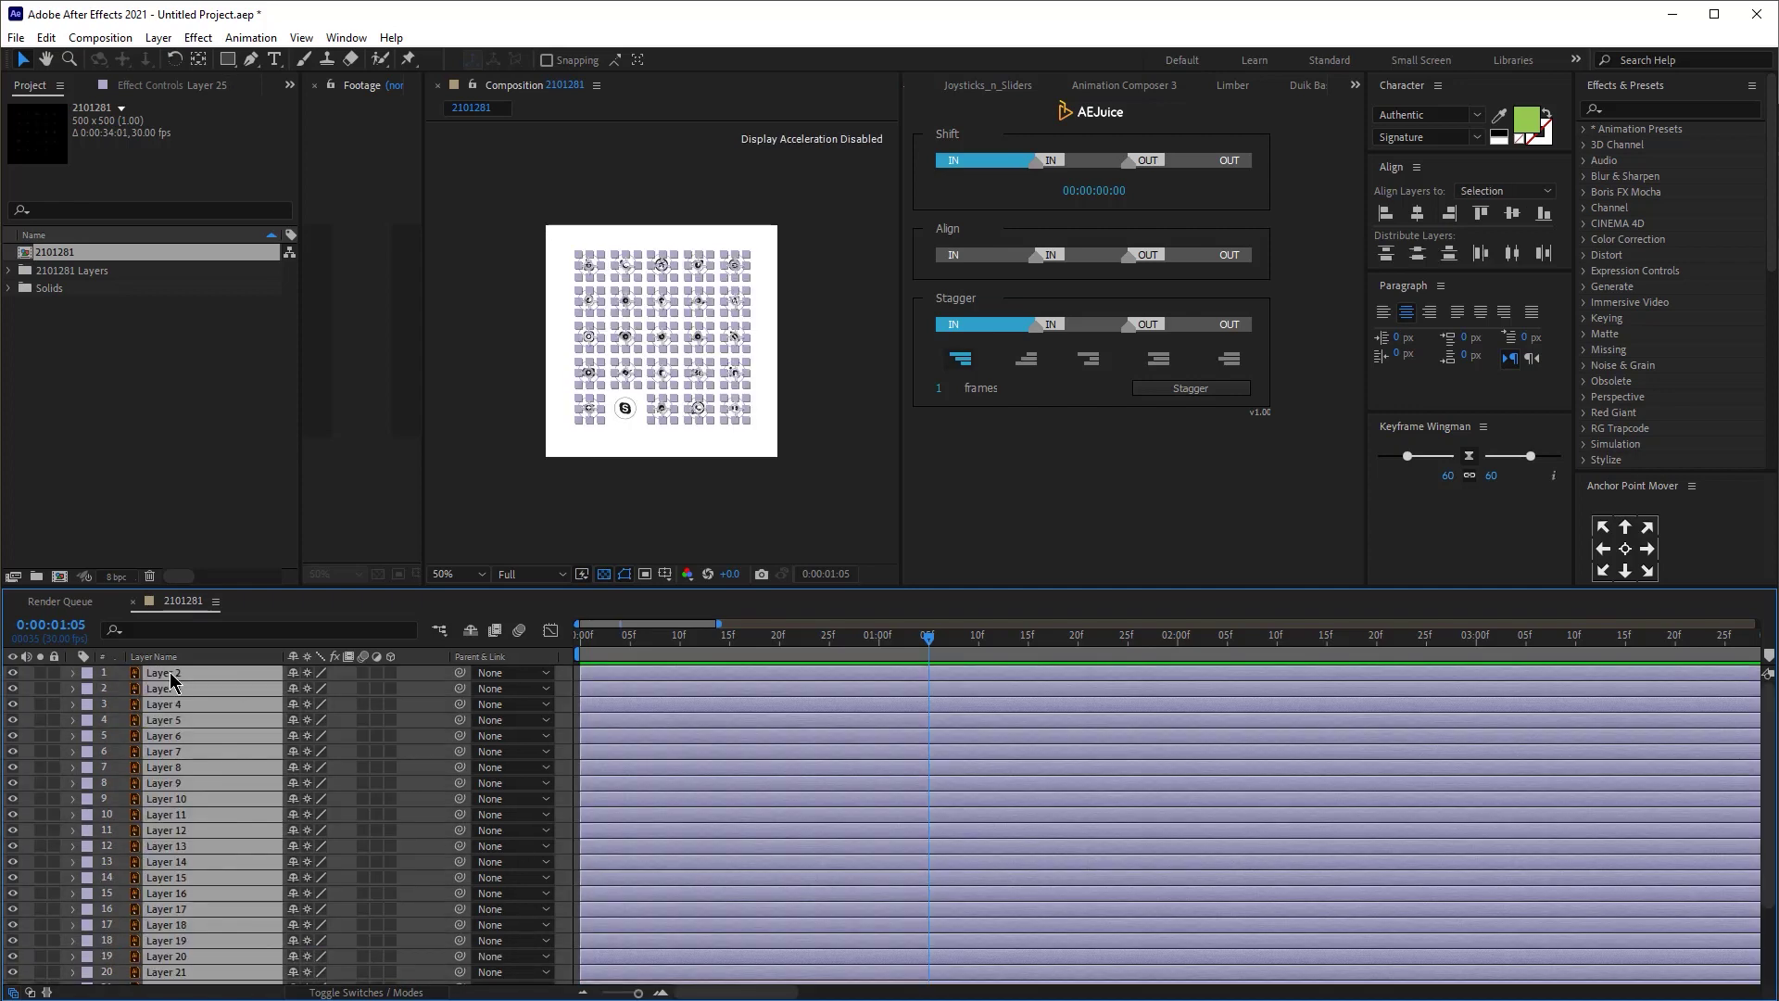
pyautogui.click(1027, 361)
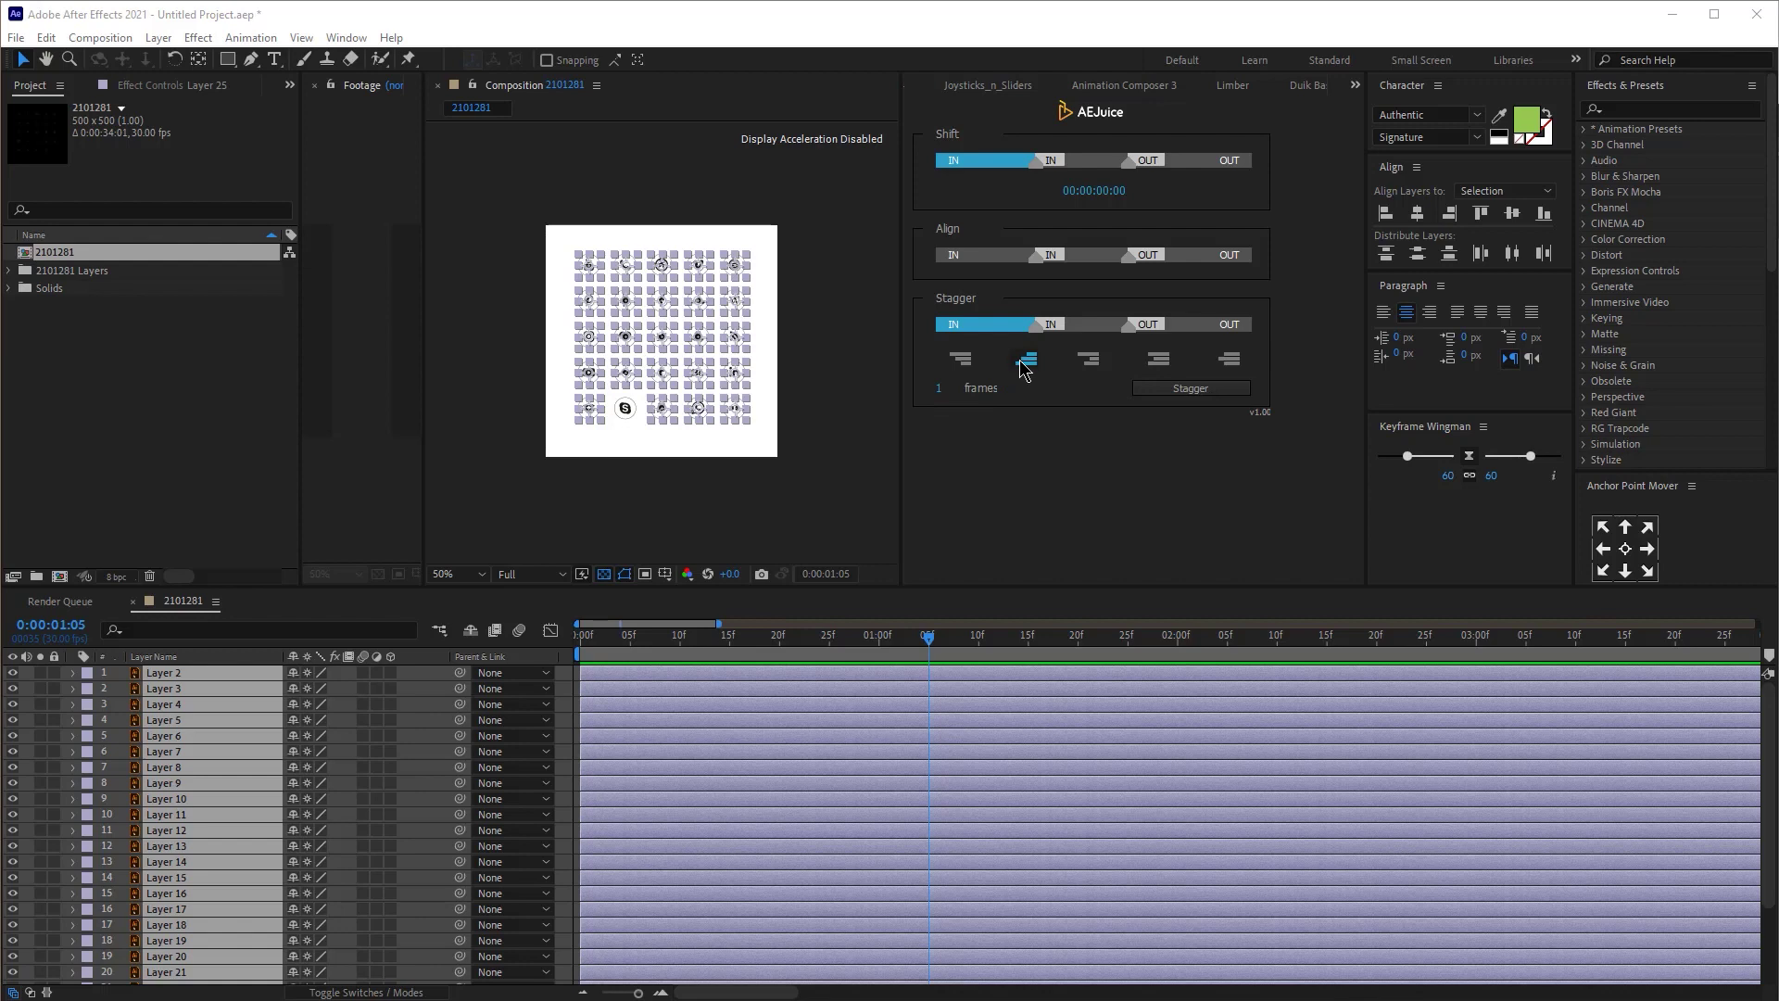
pyautogui.click(1191, 389)
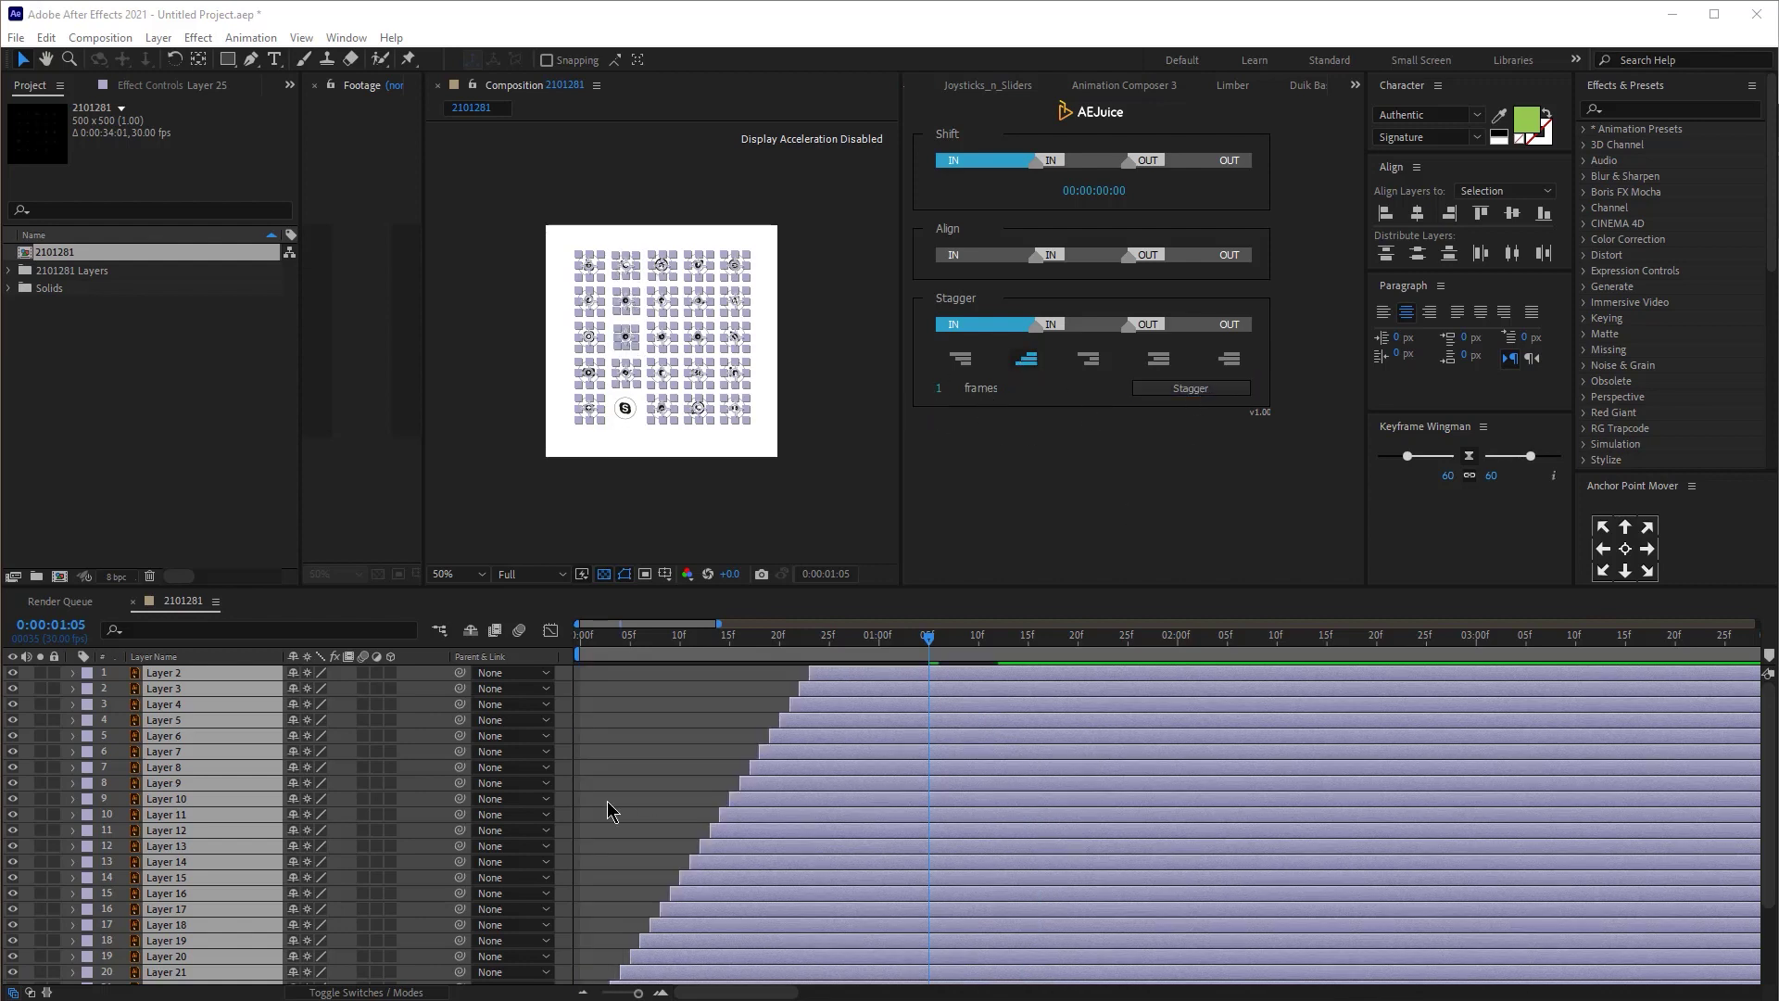
pyautogui.scroll(-3, 607, 801)
pyautogui.moveTo(657, 645); pyautogui.dragTo(520, 666)
pyautogui.press('space')
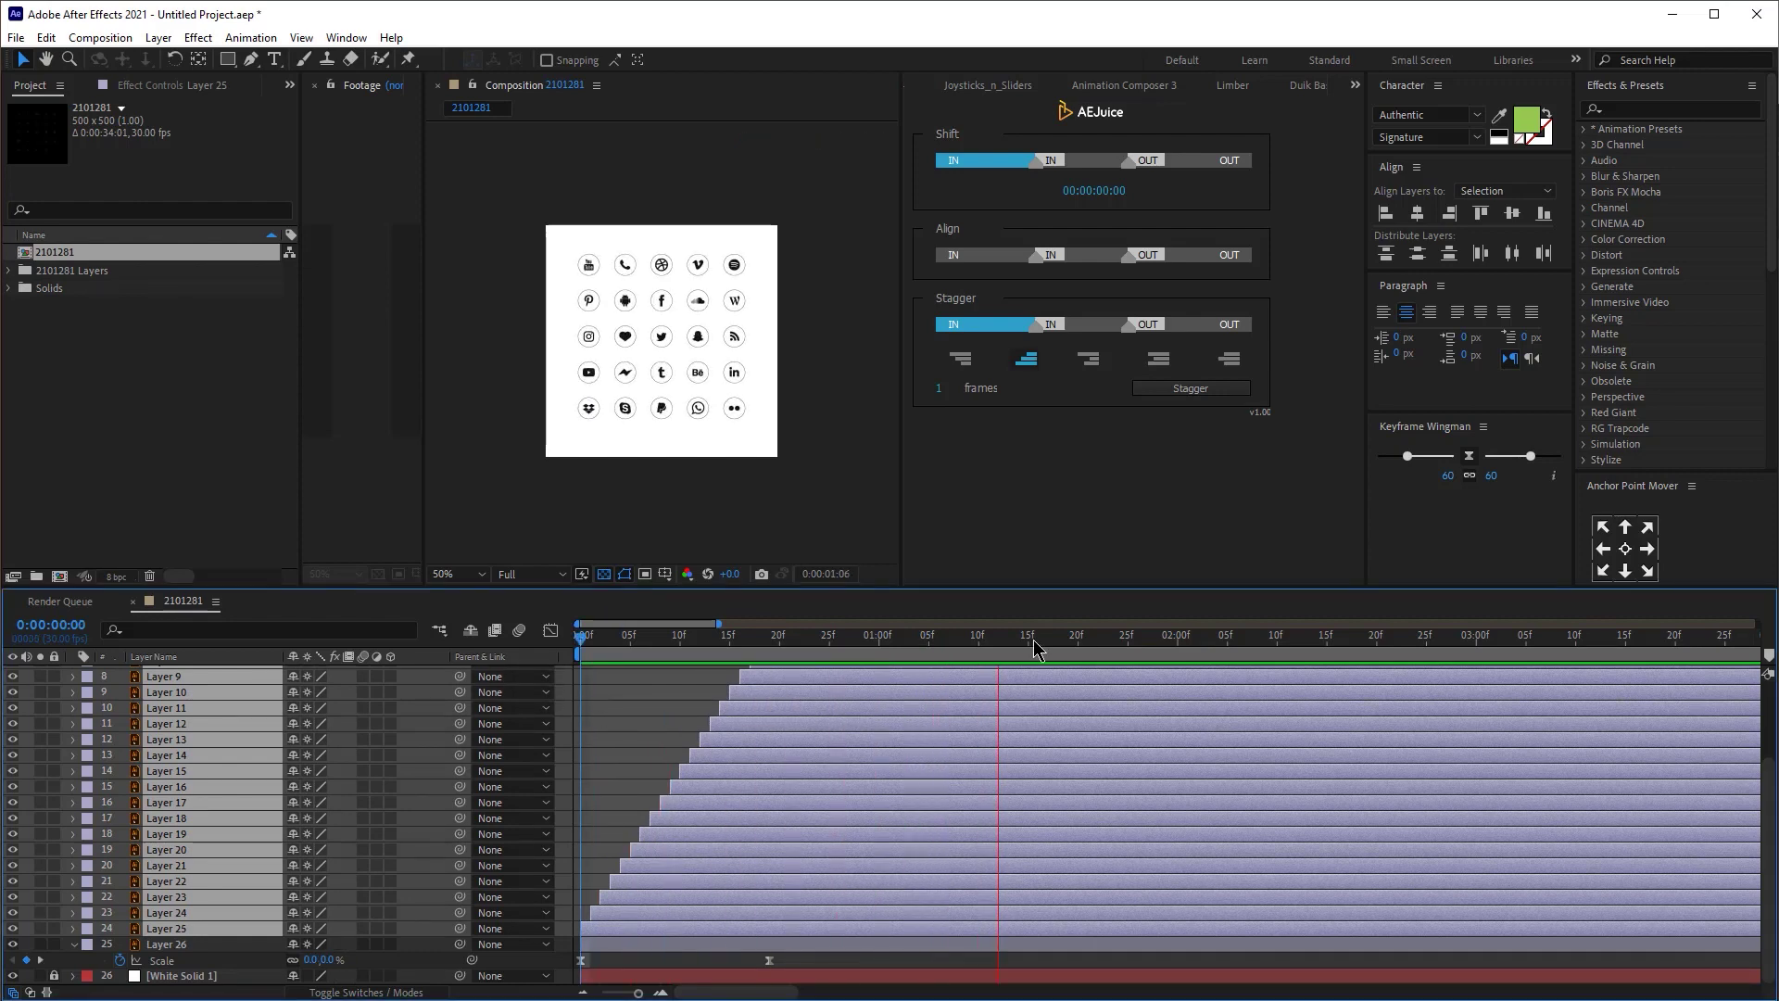
pyautogui.press('space')
pyautogui.click(1159, 647)
# - Set the stagger amount to 5 frames, apply it to the selected icon layers, and preview the animation from the start
pyautogui.click(941, 389)
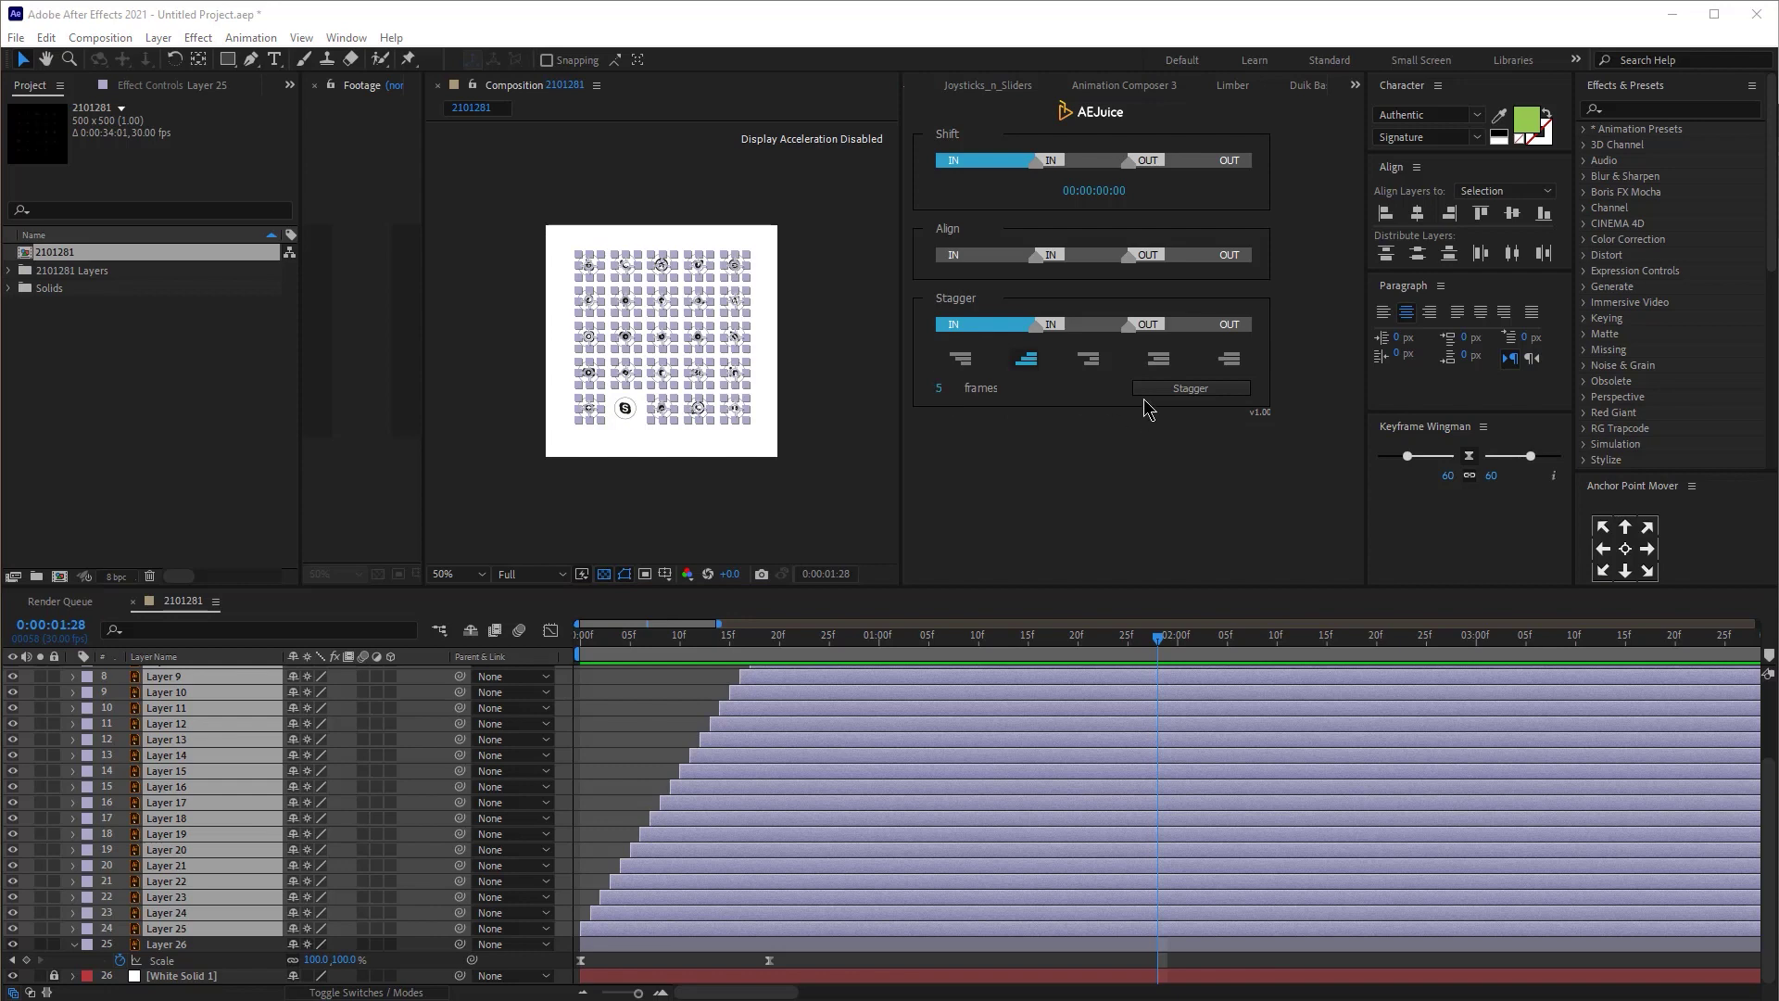
pyautogui.click(1180, 389)
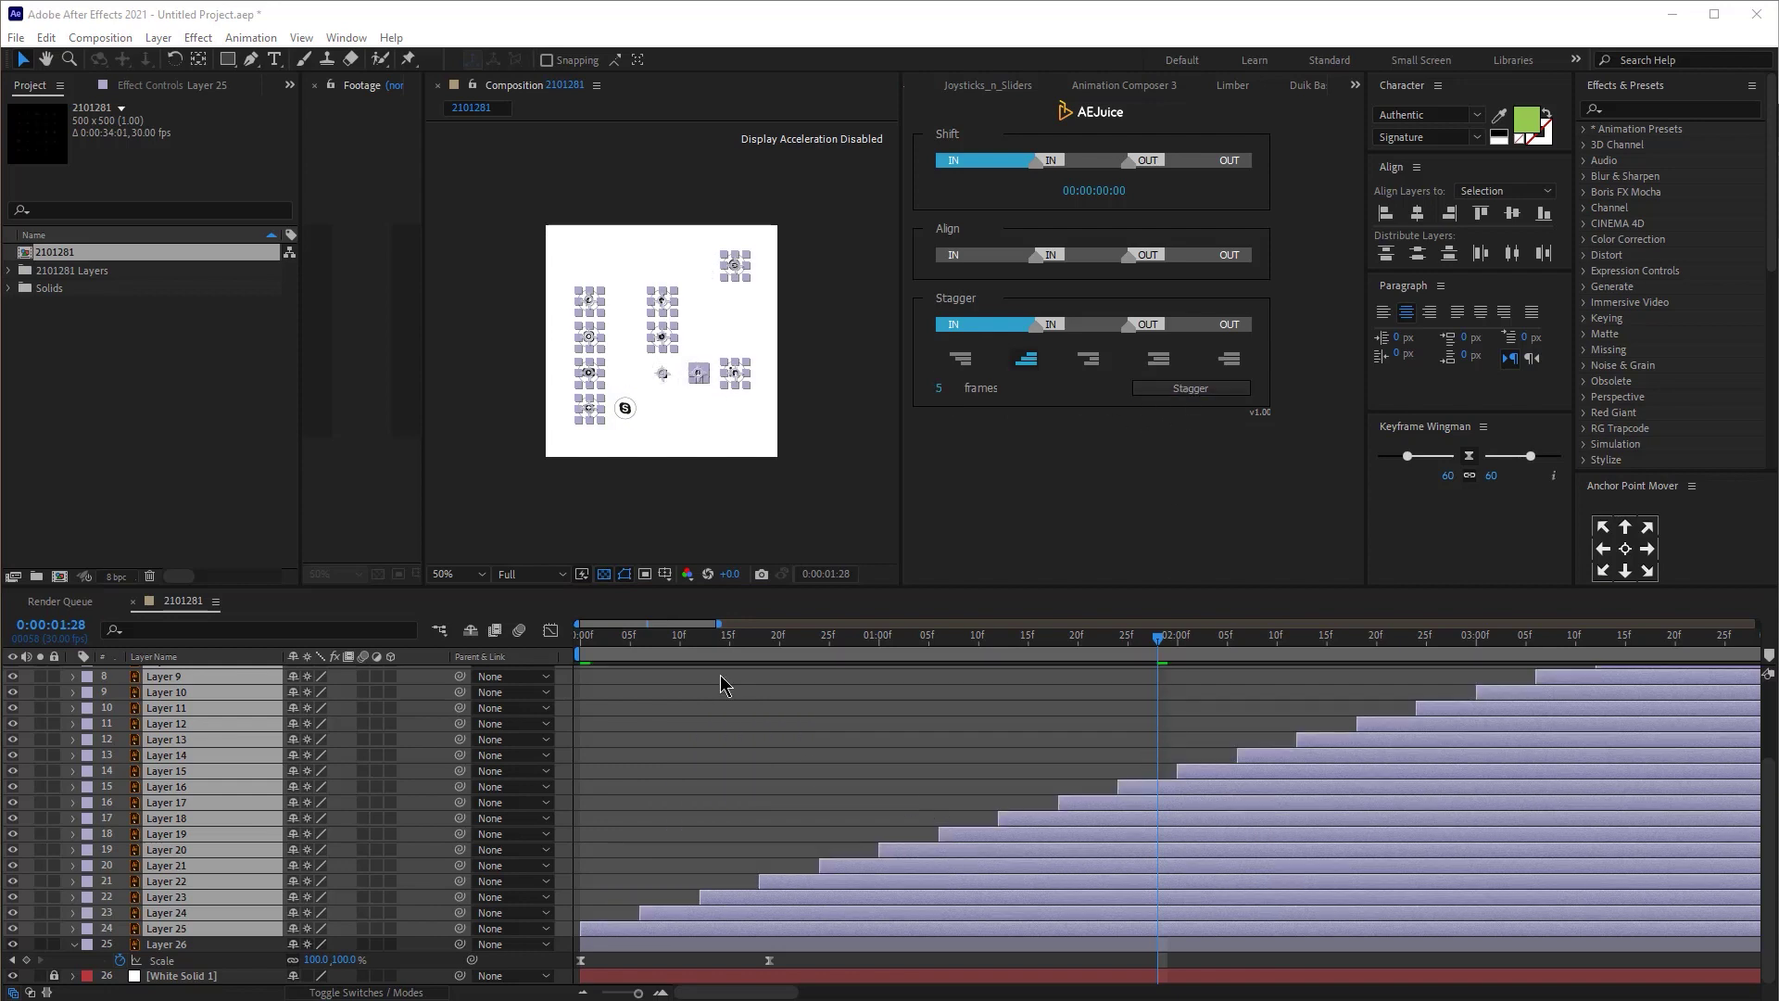
pyautogui.click(581, 639)
pyautogui.press('space')
pyautogui.press('-')
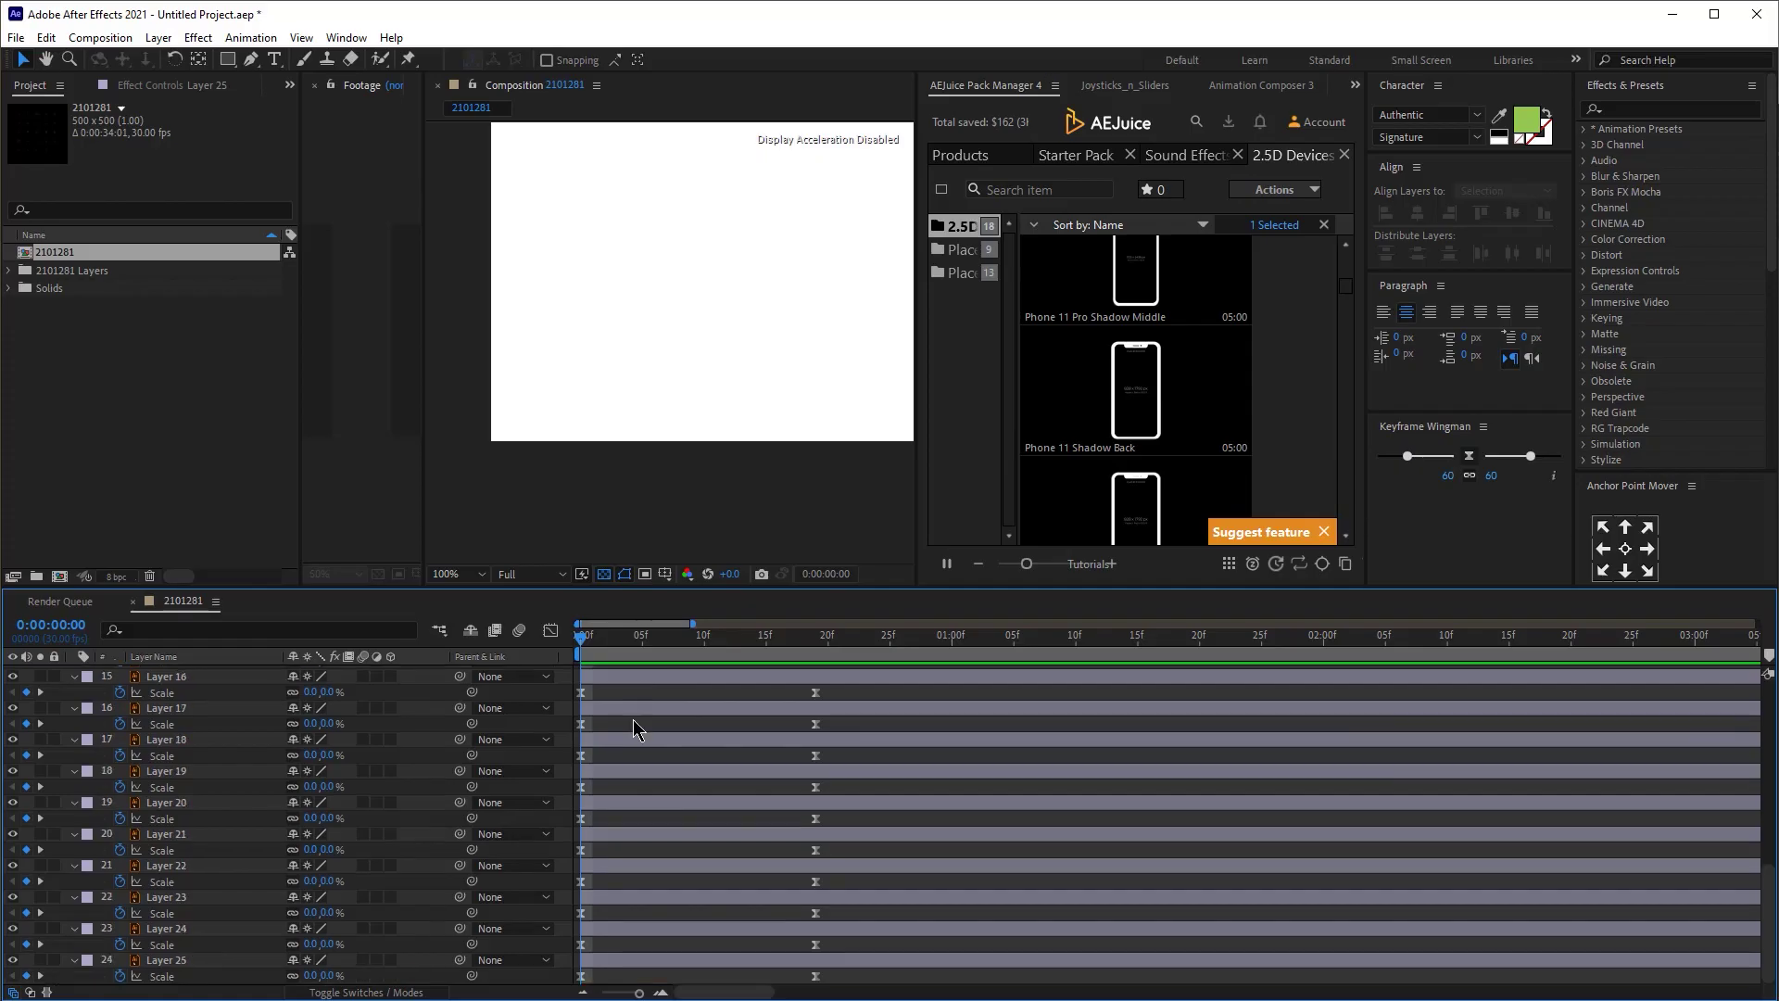
# - Widen the Composition panel and fit the whole composition in it at 50% magnification
pyautogui.scroll(-3, 633, 728)
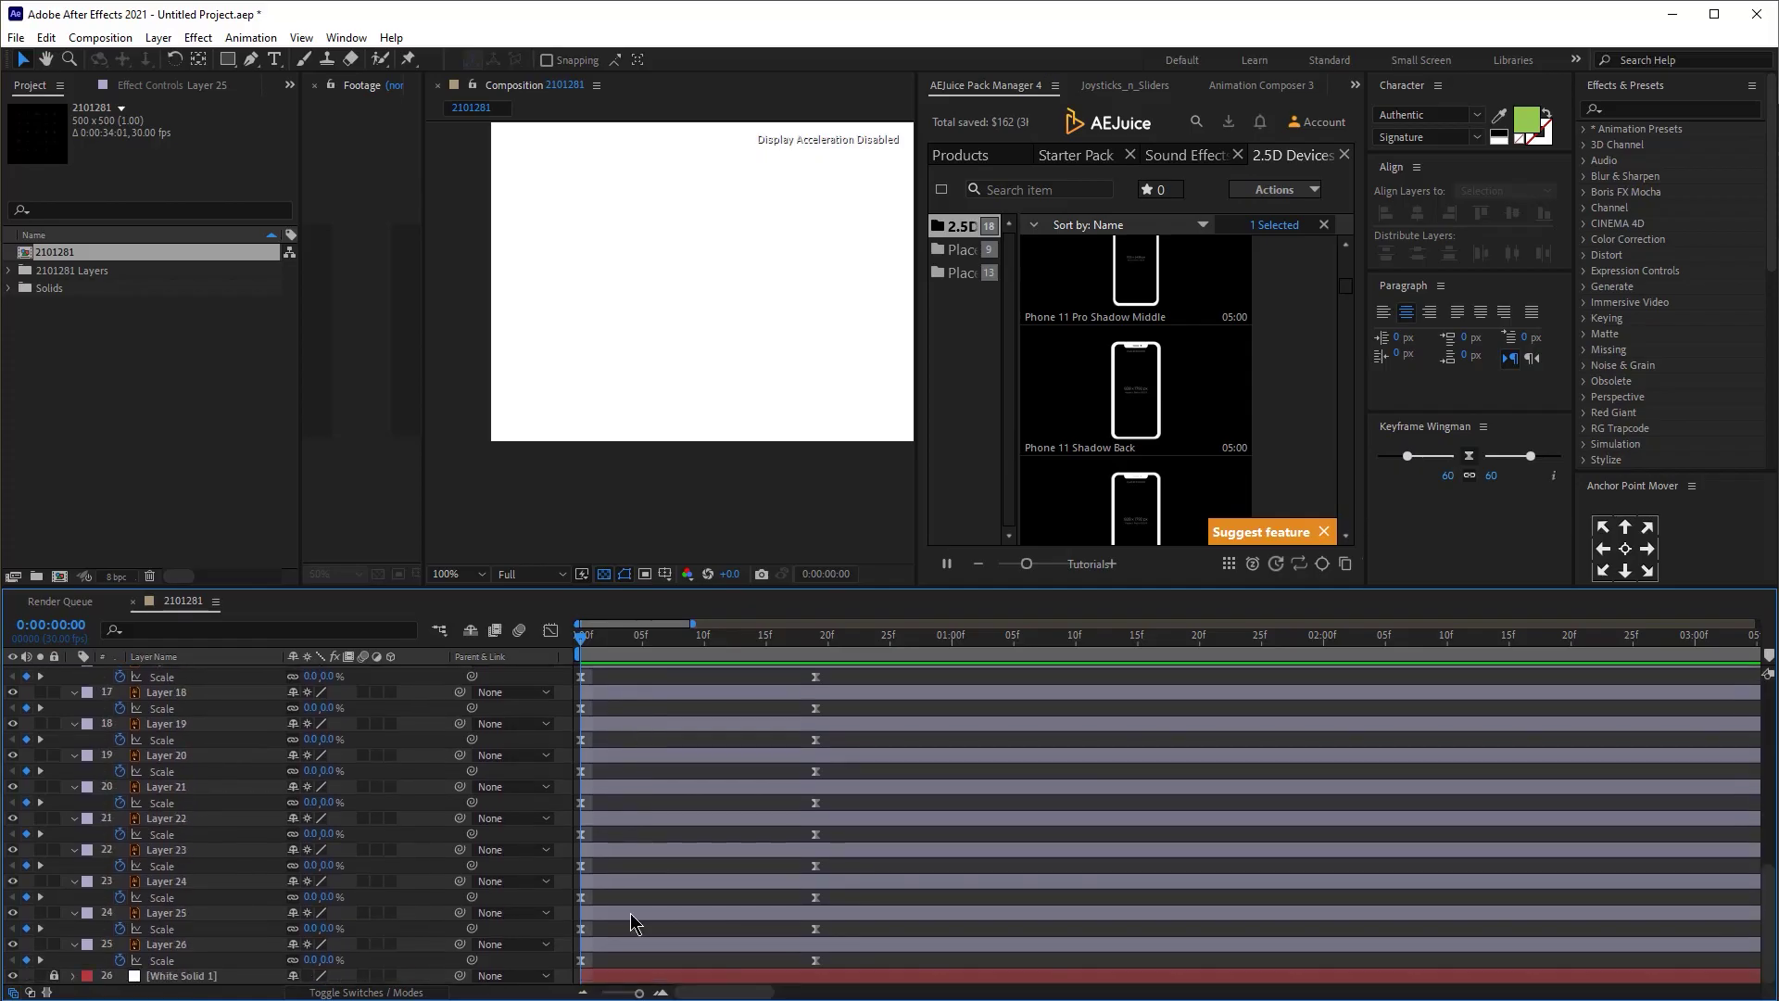
pyautogui.moveTo(918, 266); pyautogui.dragTo(1154, 269)
pyautogui.scroll(-4, 838, 358)
pyautogui.scroll(1, 822, 320)
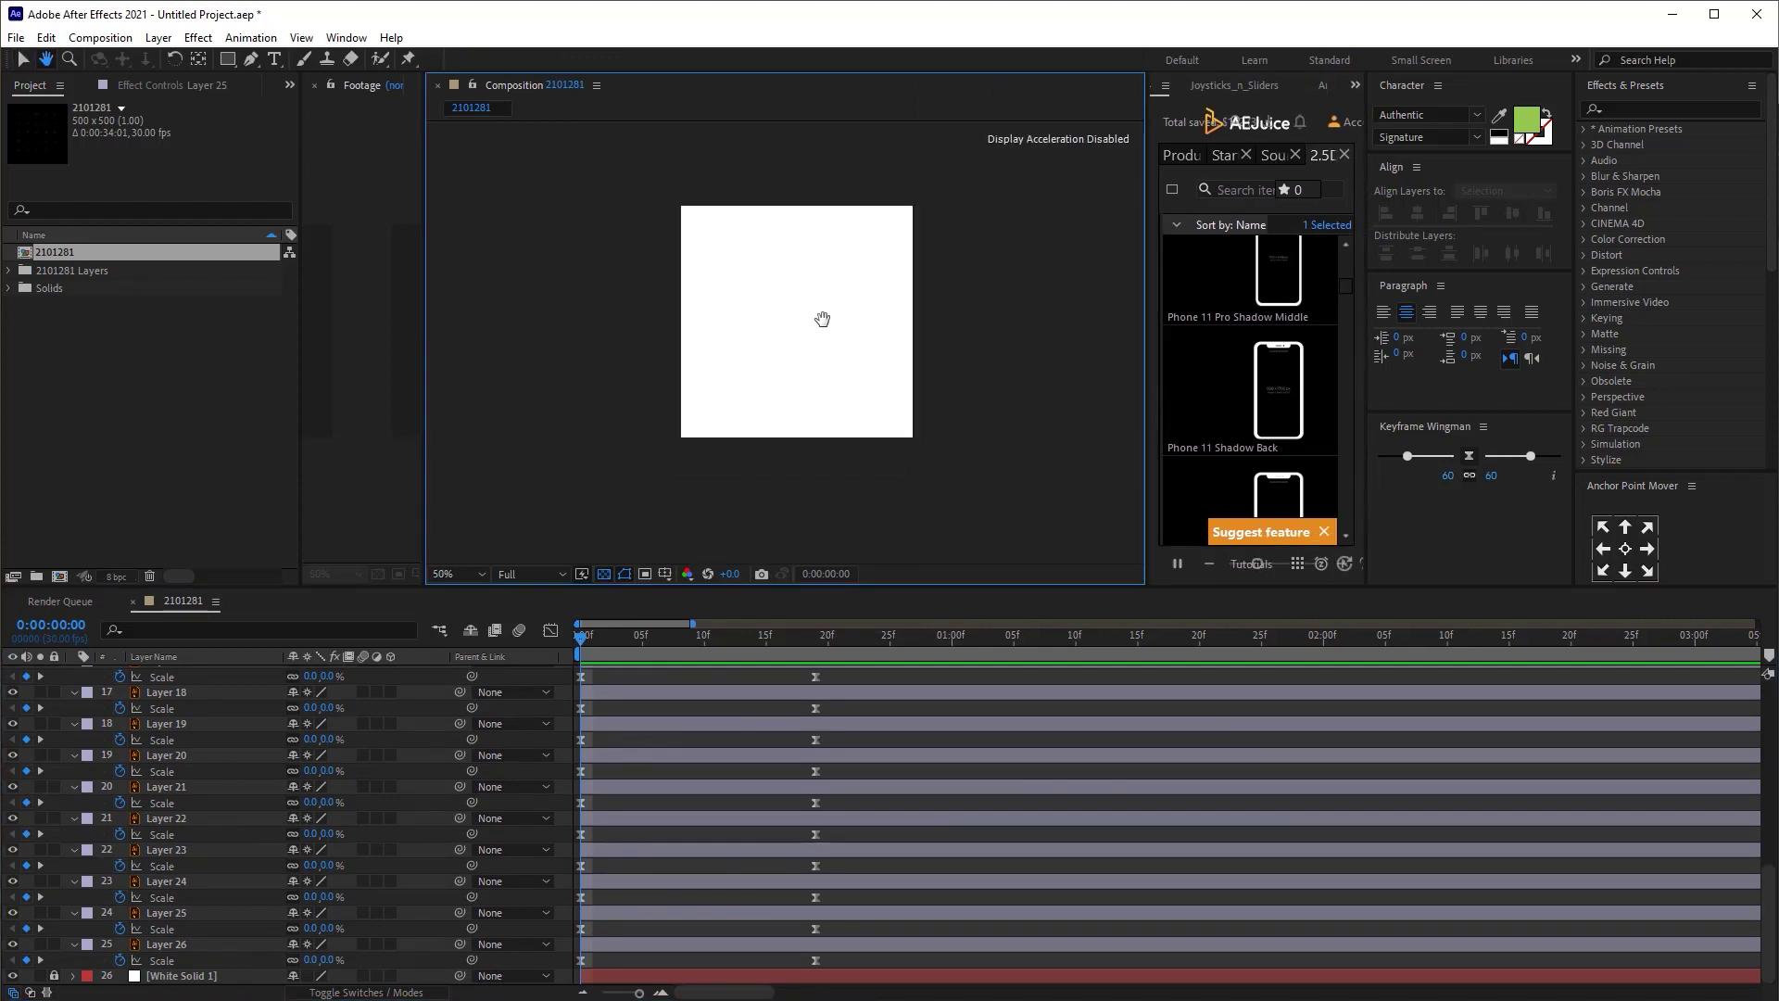
pyautogui.moveTo(822, 320); pyautogui.dragTo(824, 340)
# - Solo Layer 26 and show its Scale curve in the Graph Editor
pyautogui.click(843, 949)
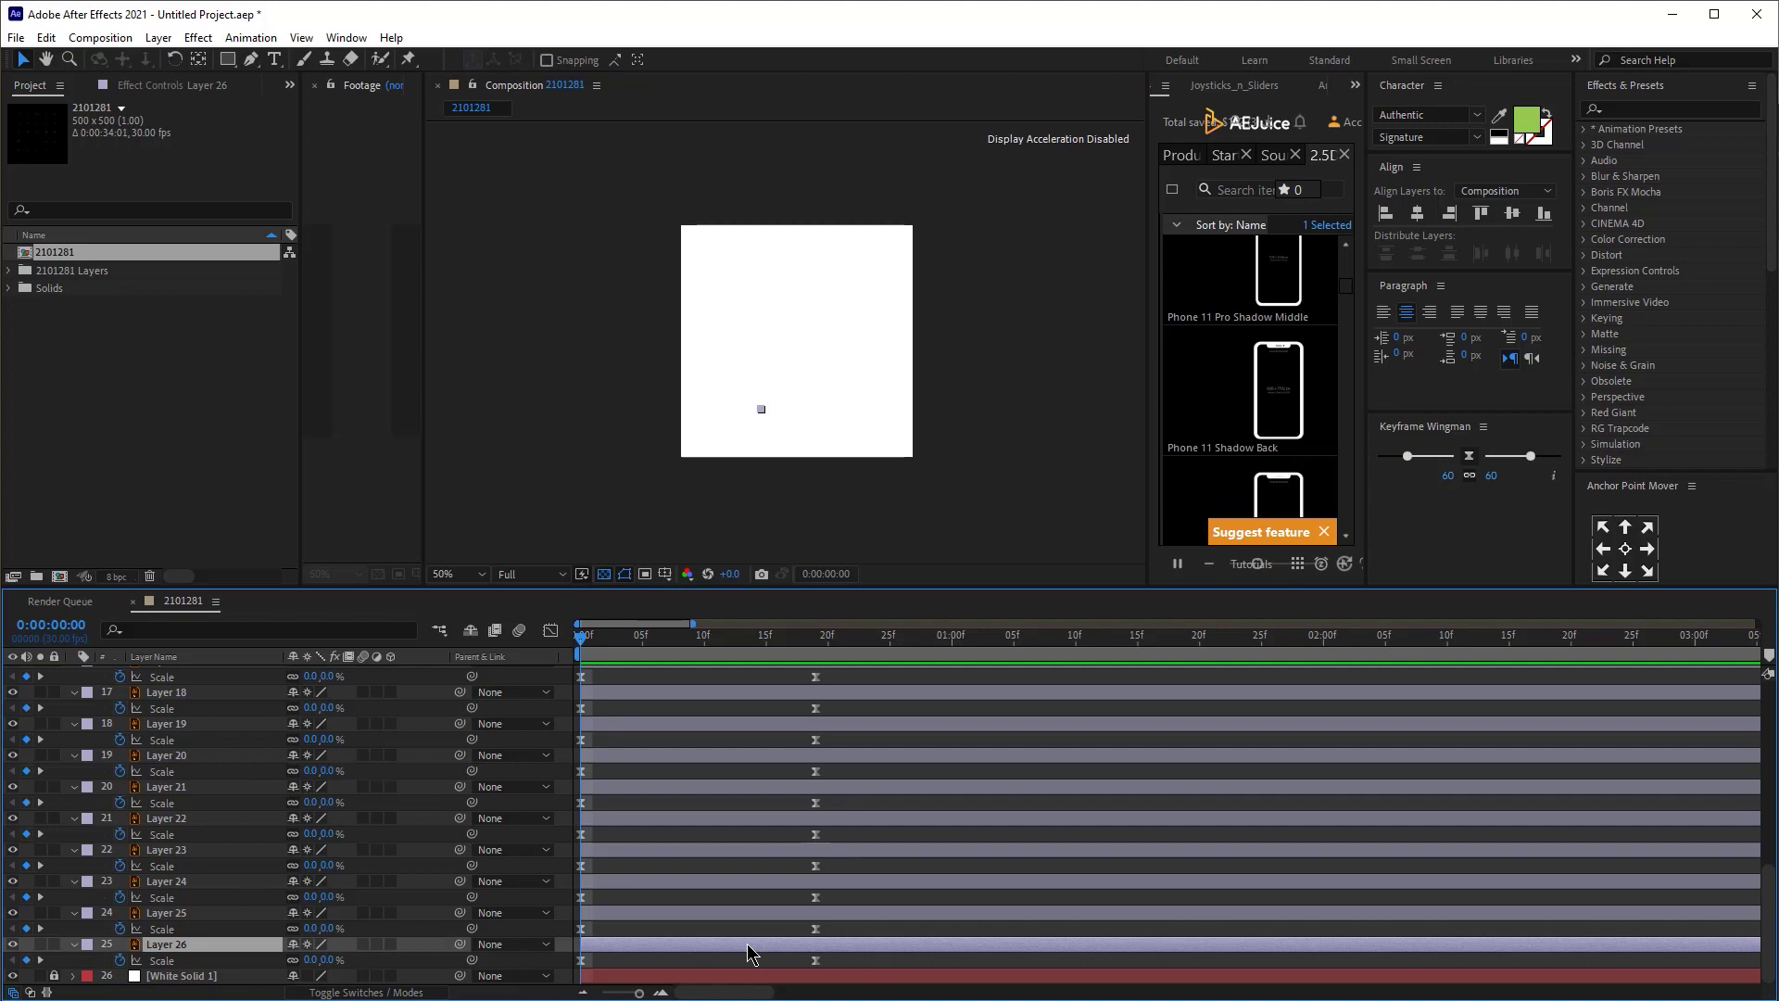
pyautogui.click(40, 944)
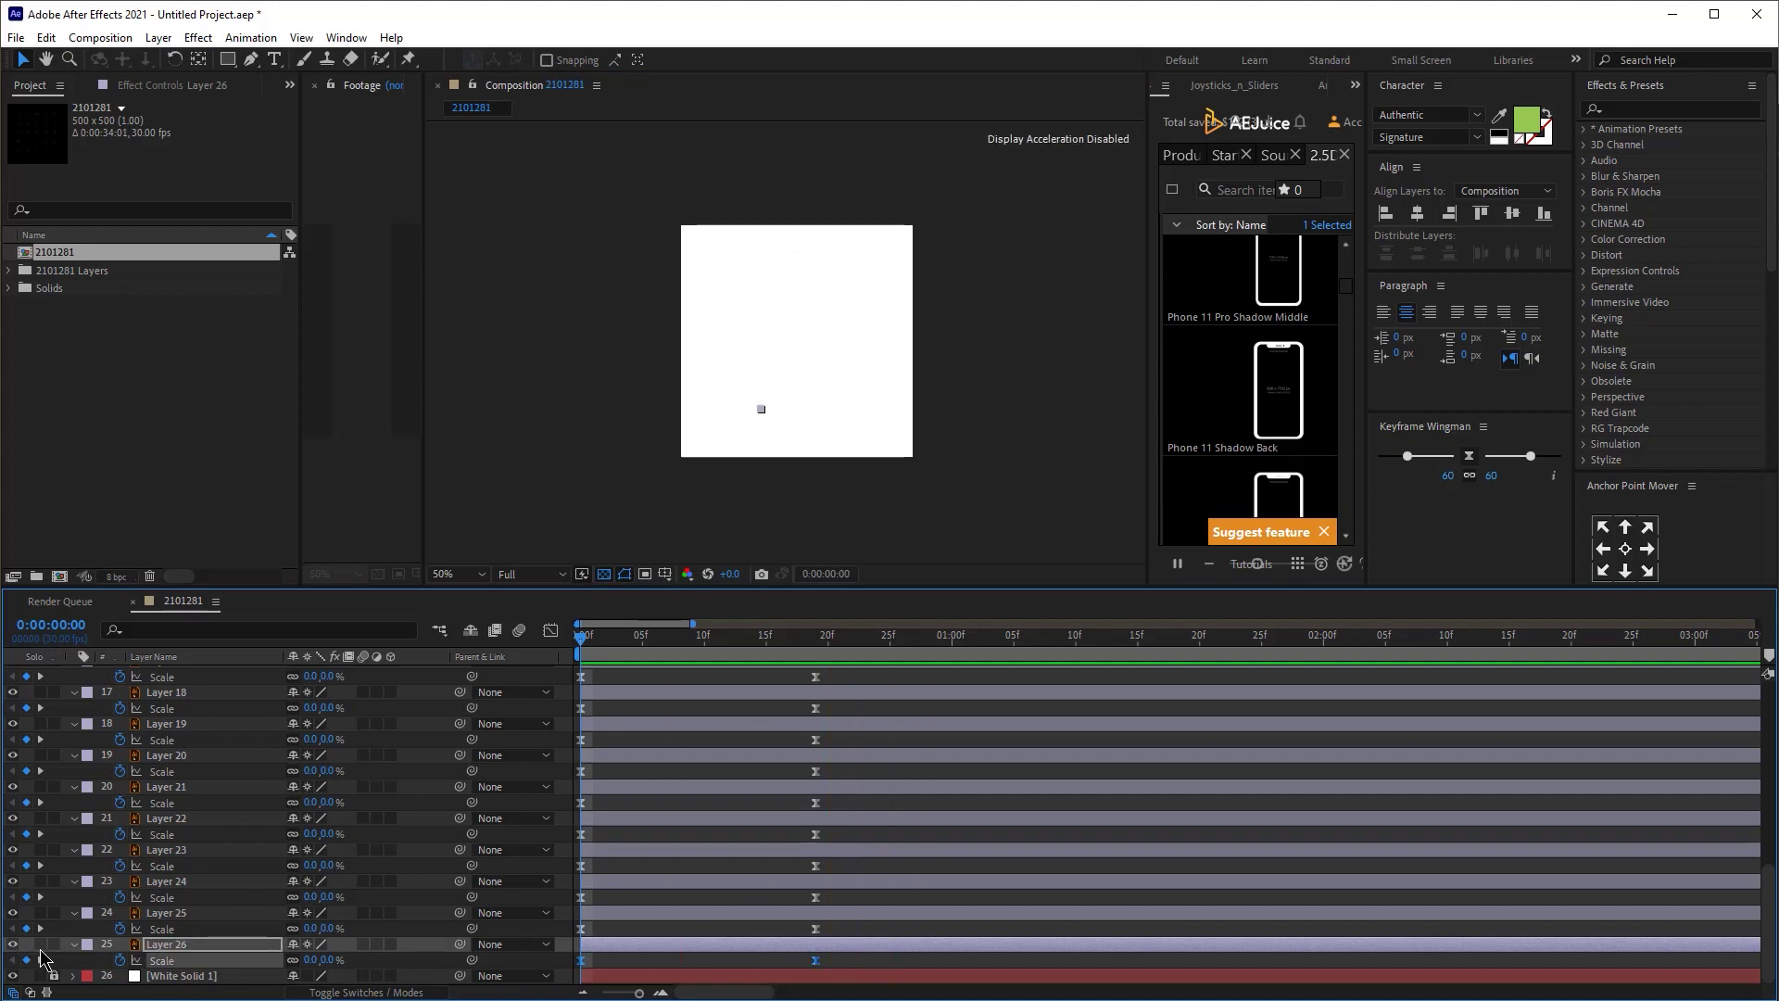
pyautogui.press('space')
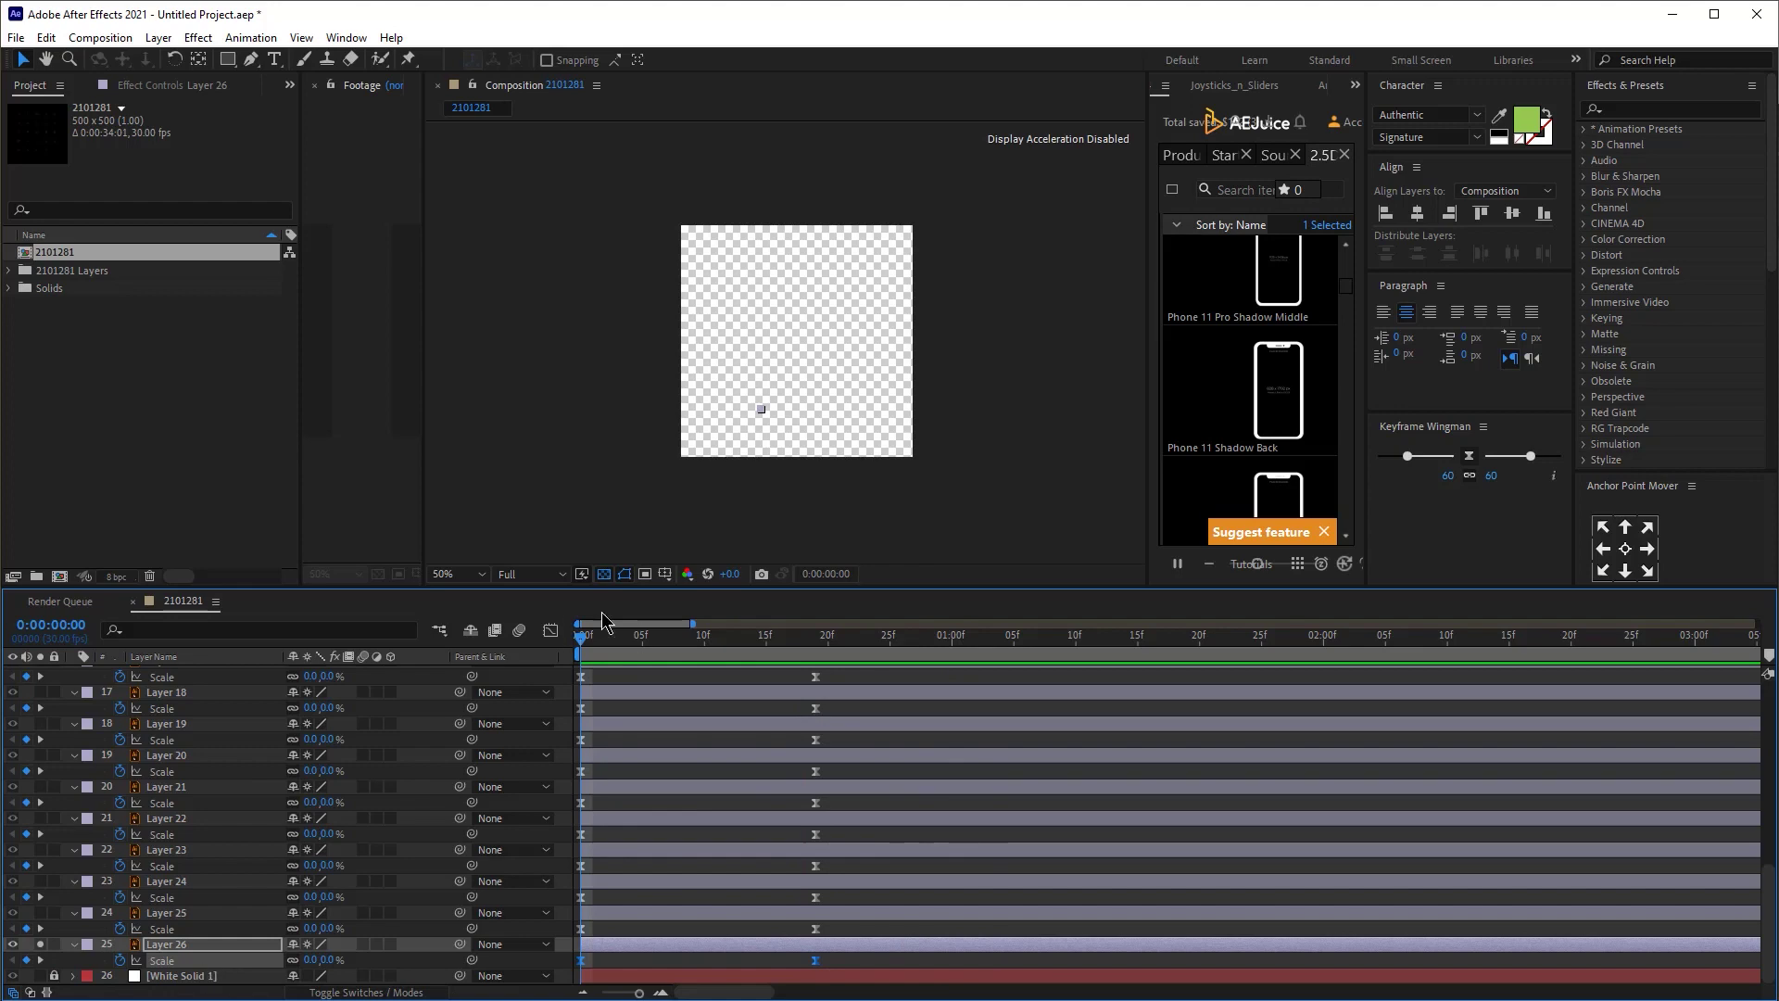
pyautogui.click(551, 630)
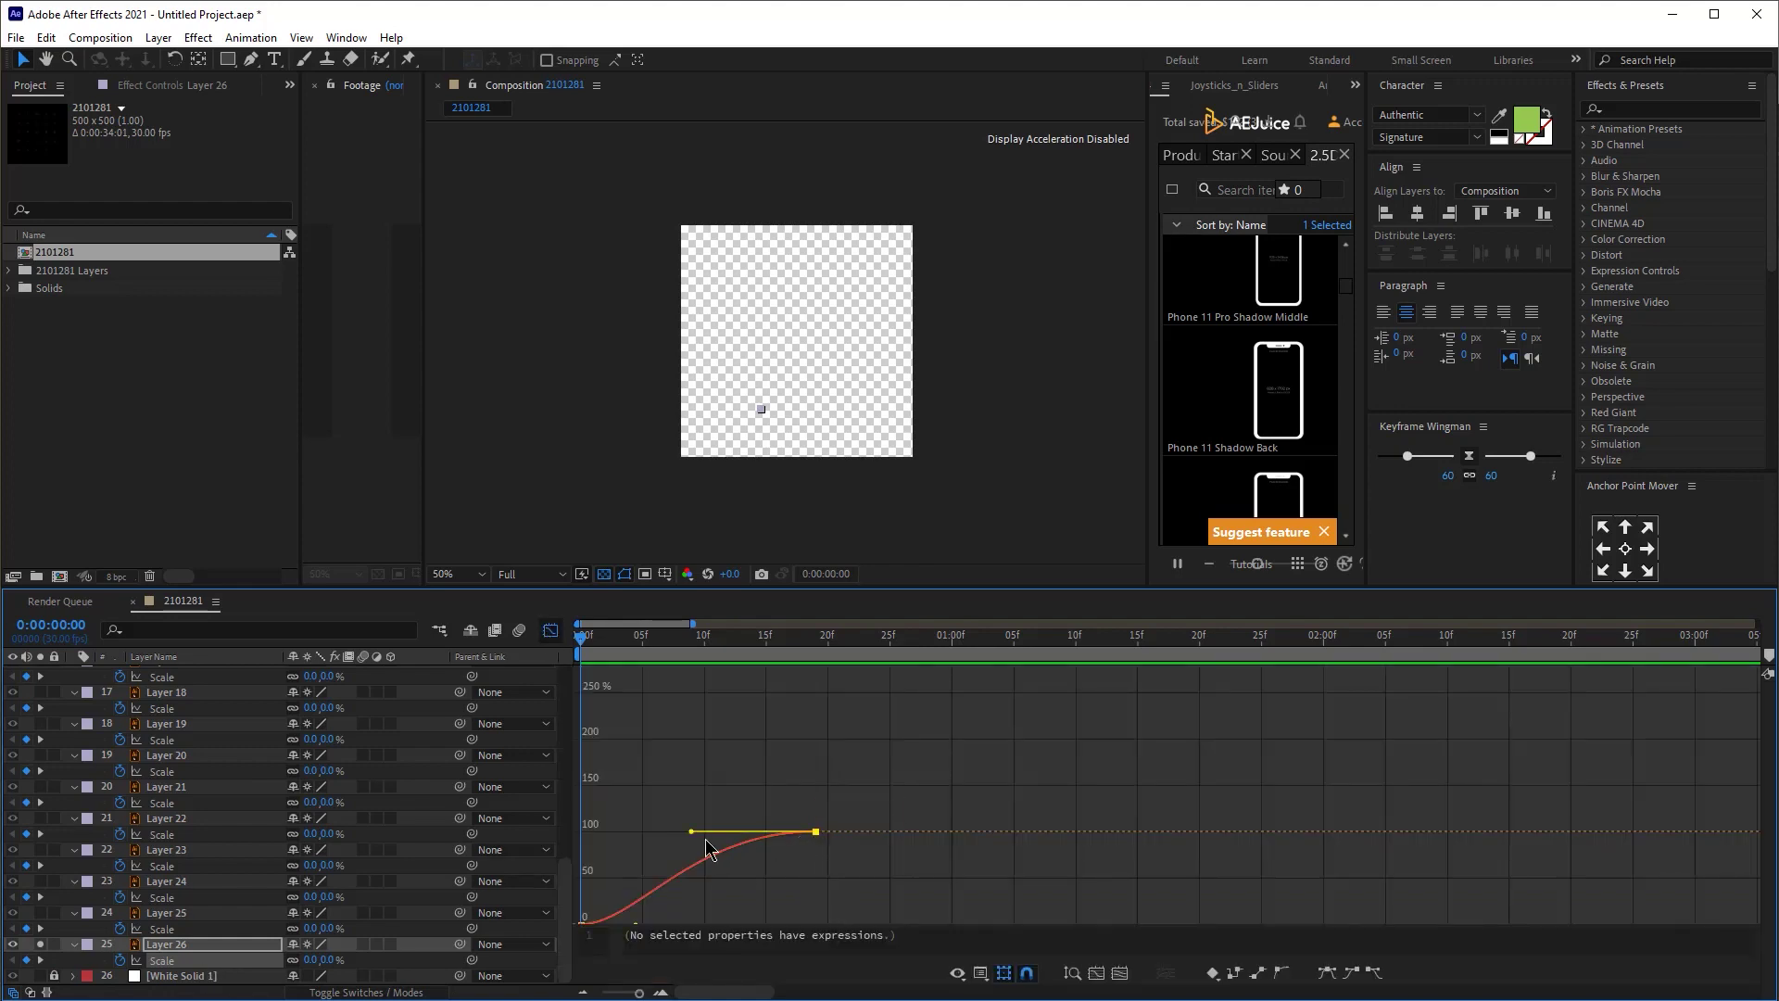
# - Shape Layer 26's Scale curve into a steep S-curve, stretching the first keyframe's handle to about frame 15 and the last one's back to frame 0
pyautogui.moveTo(691, 832); pyautogui.dragTo(631, 832)
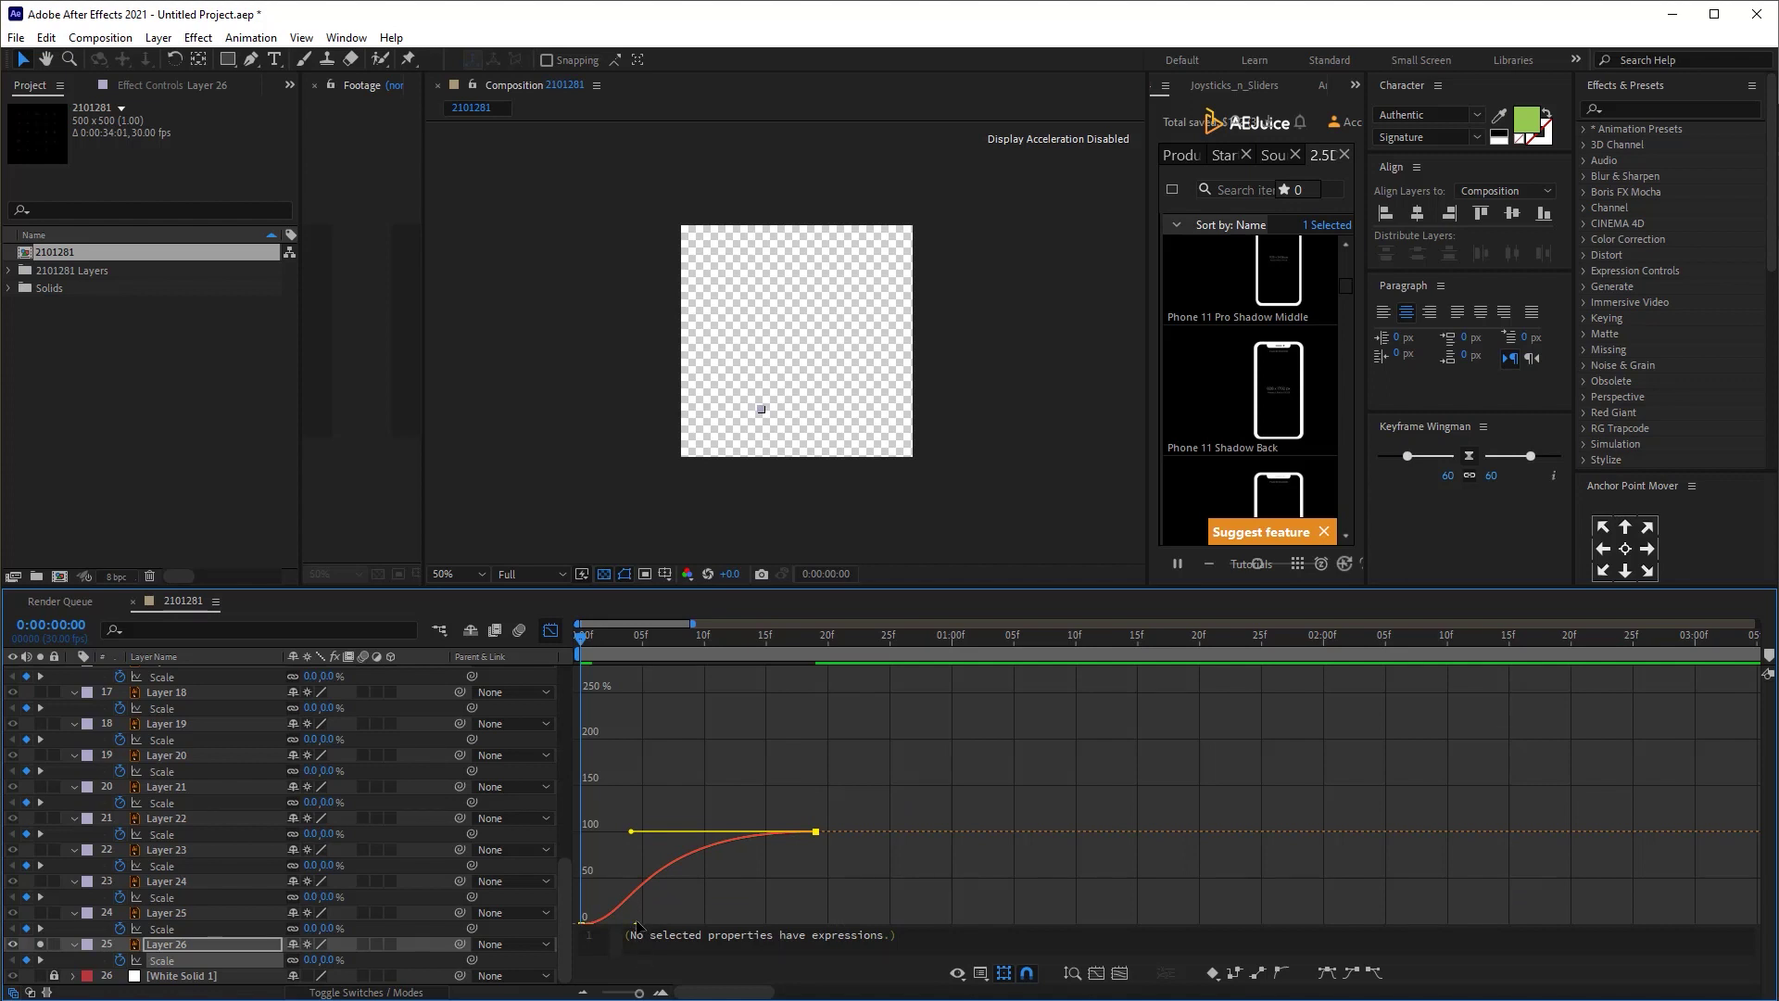
pyautogui.moveTo(639, 927); pyautogui.dragTo(772, 932)
pyautogui.press('space')
pyautogui.press('space')
pyautogui.moveTo(631, 832); pyautogui.dragTo(535, 843)
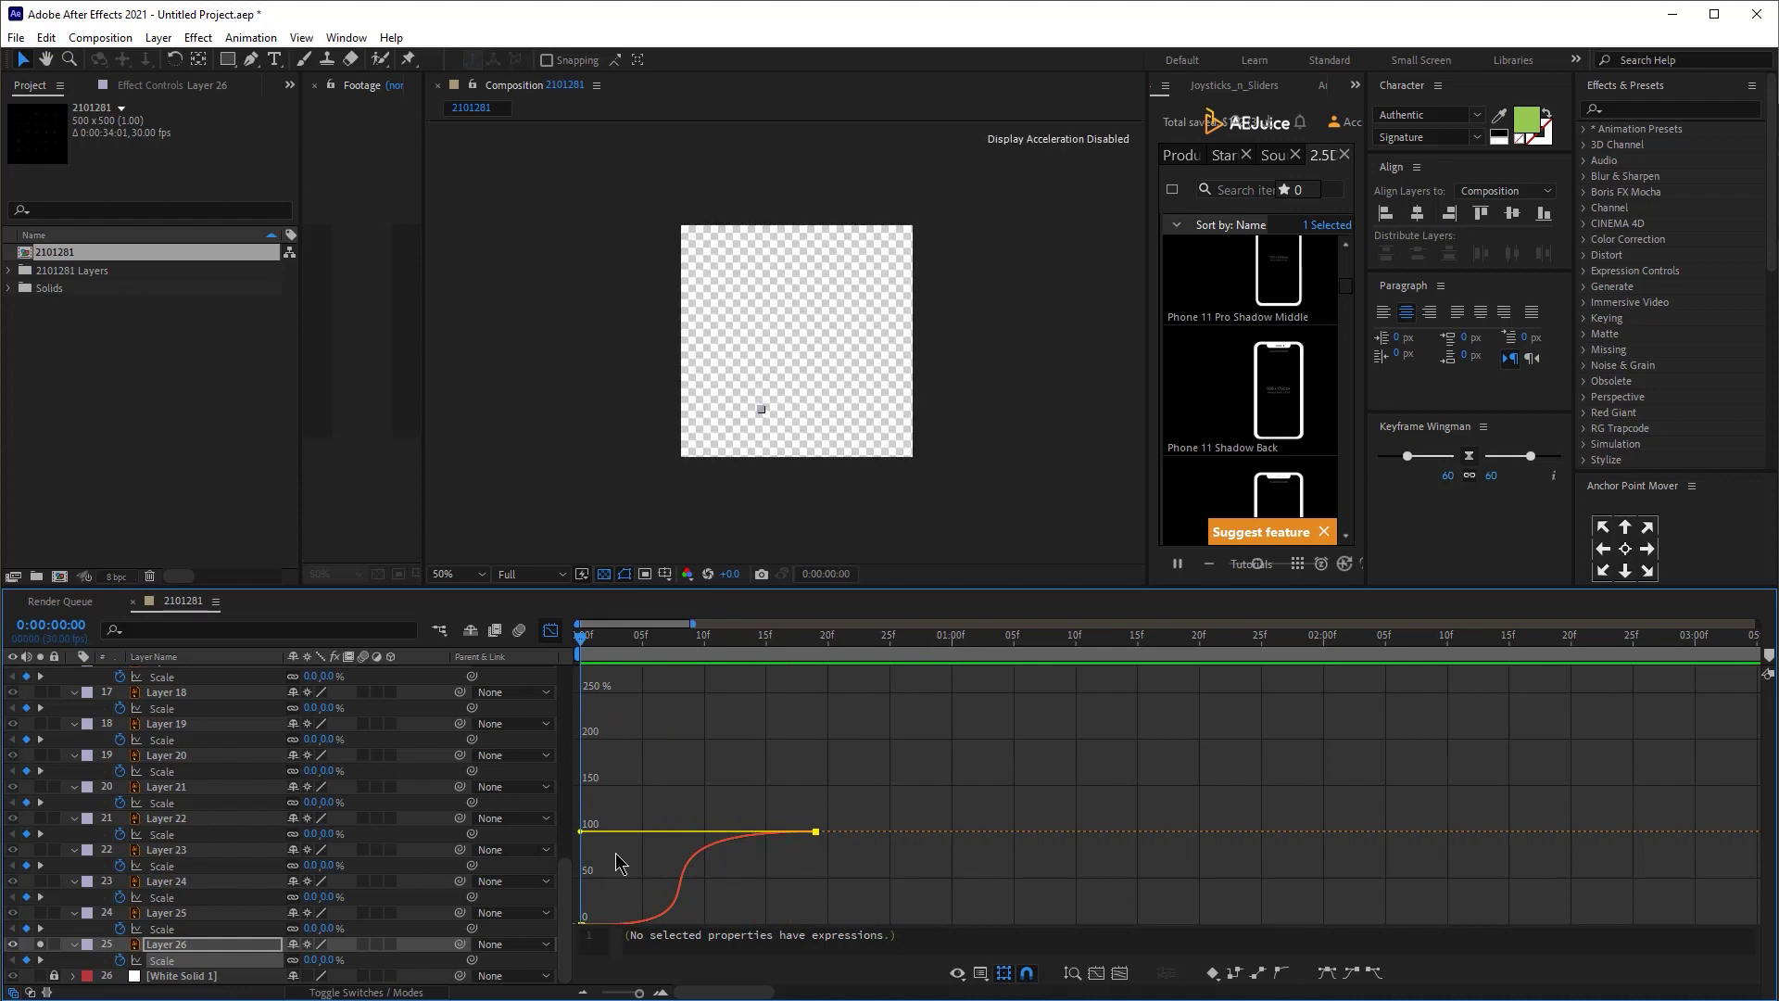
# - Compare Layer 25's Scale curve with Layer 26's reshaped curve in the Graph Editor
pyautogui.click(192, 929)
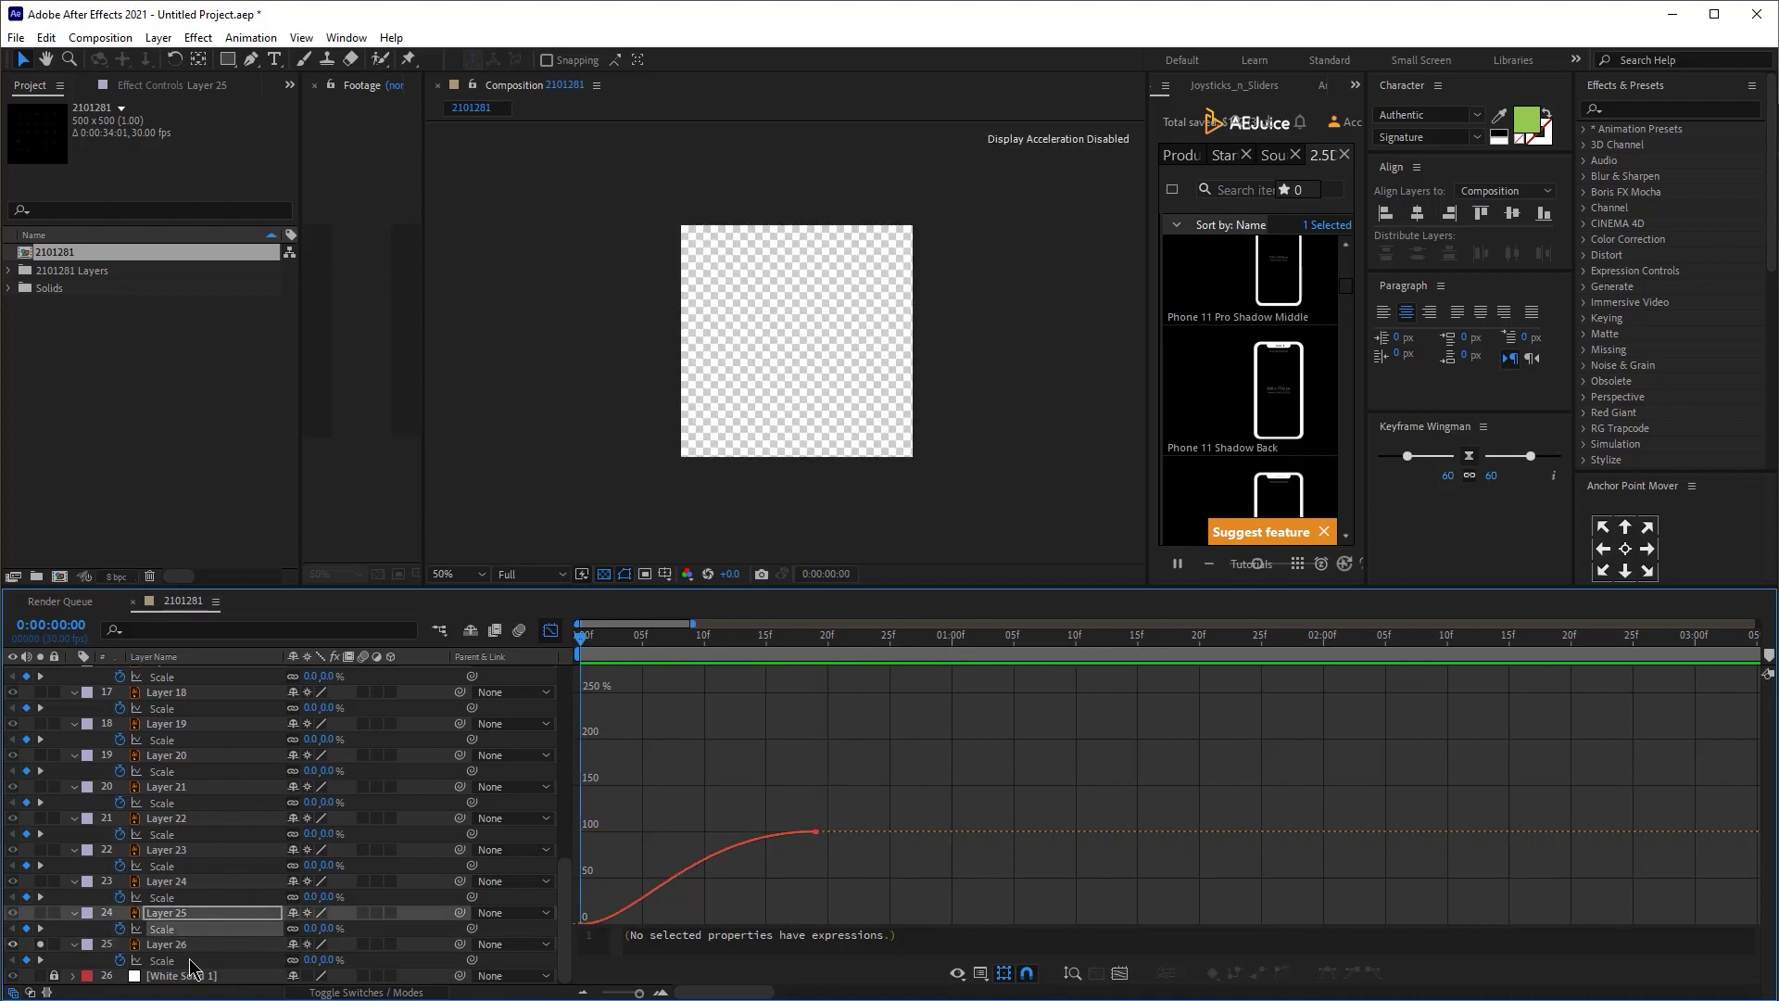
pyautogui.click(190, 961)
pyautogui.keyDown('shift'); pyautogui.click(192, 929); pyautogui.keyUp('shift')
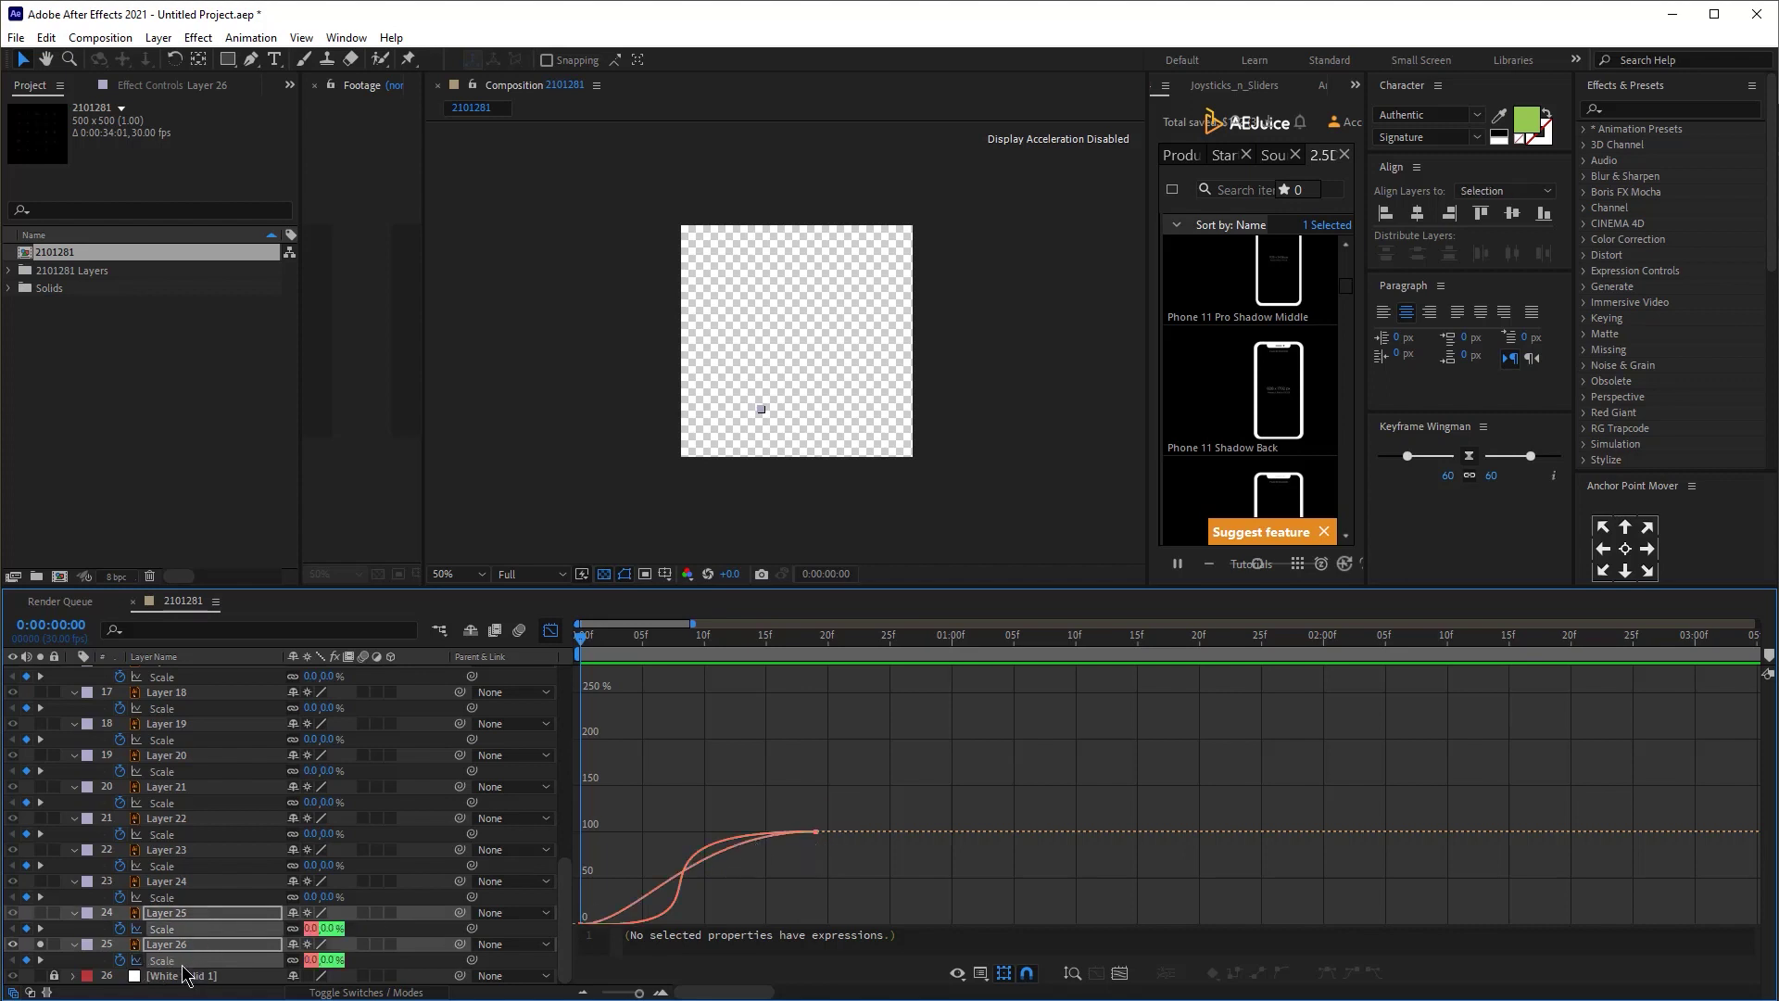
pyautogui.click(158, 961)
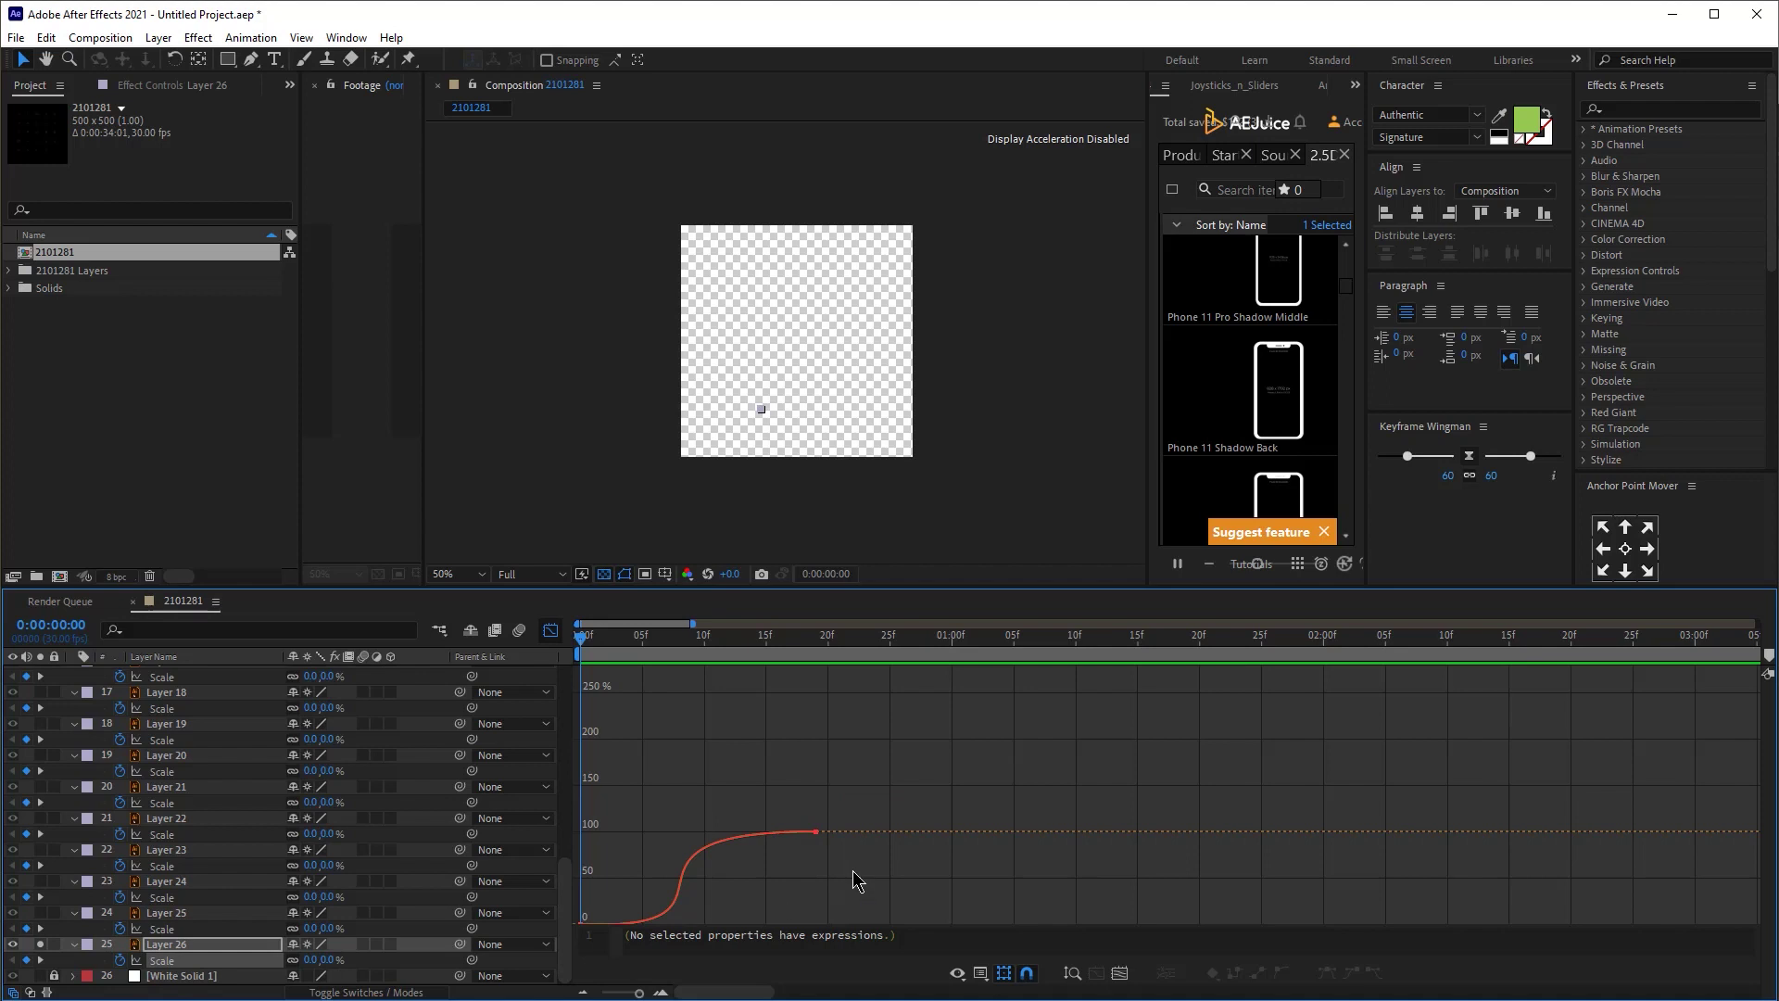
pyautogui.click(232, 930)
pyautogui.click(185, 961)
pyautogui.click(814, 833)
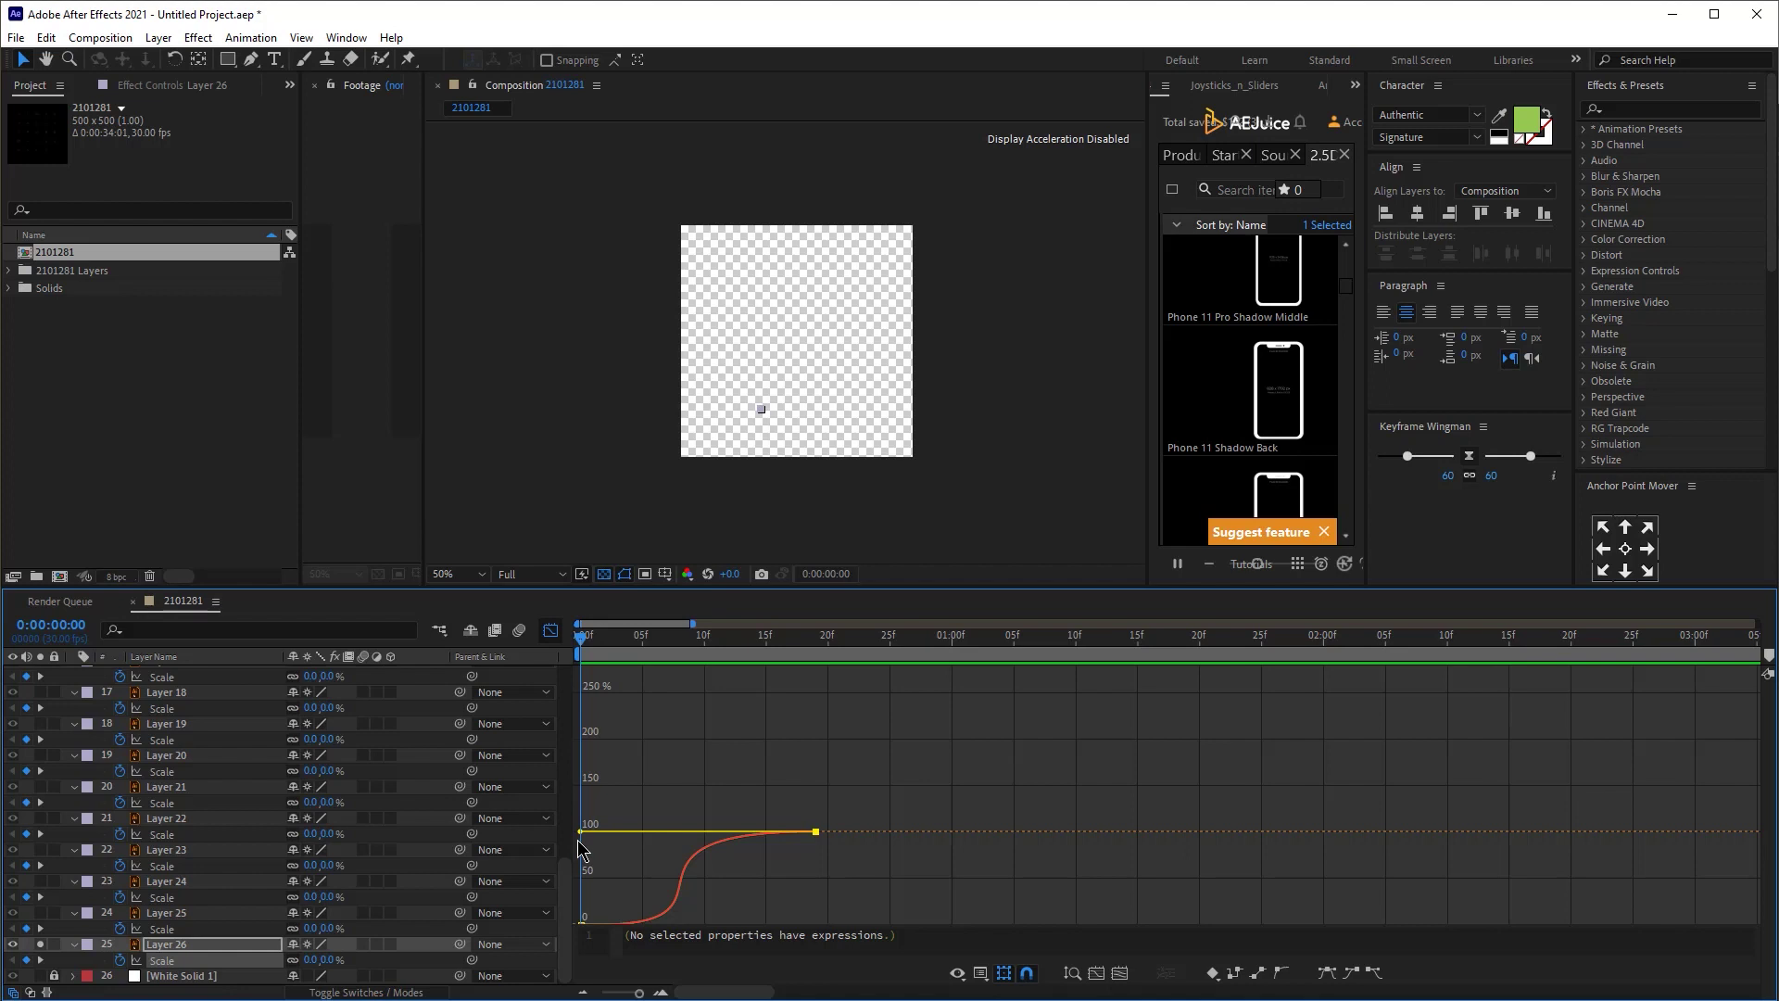
# - Examine the Scale curves of Layers 24 to 21, and return to Layer 26's curve and its final keyframe
pyautogui.click(168, 913)
pyautogui.click(202, 882)
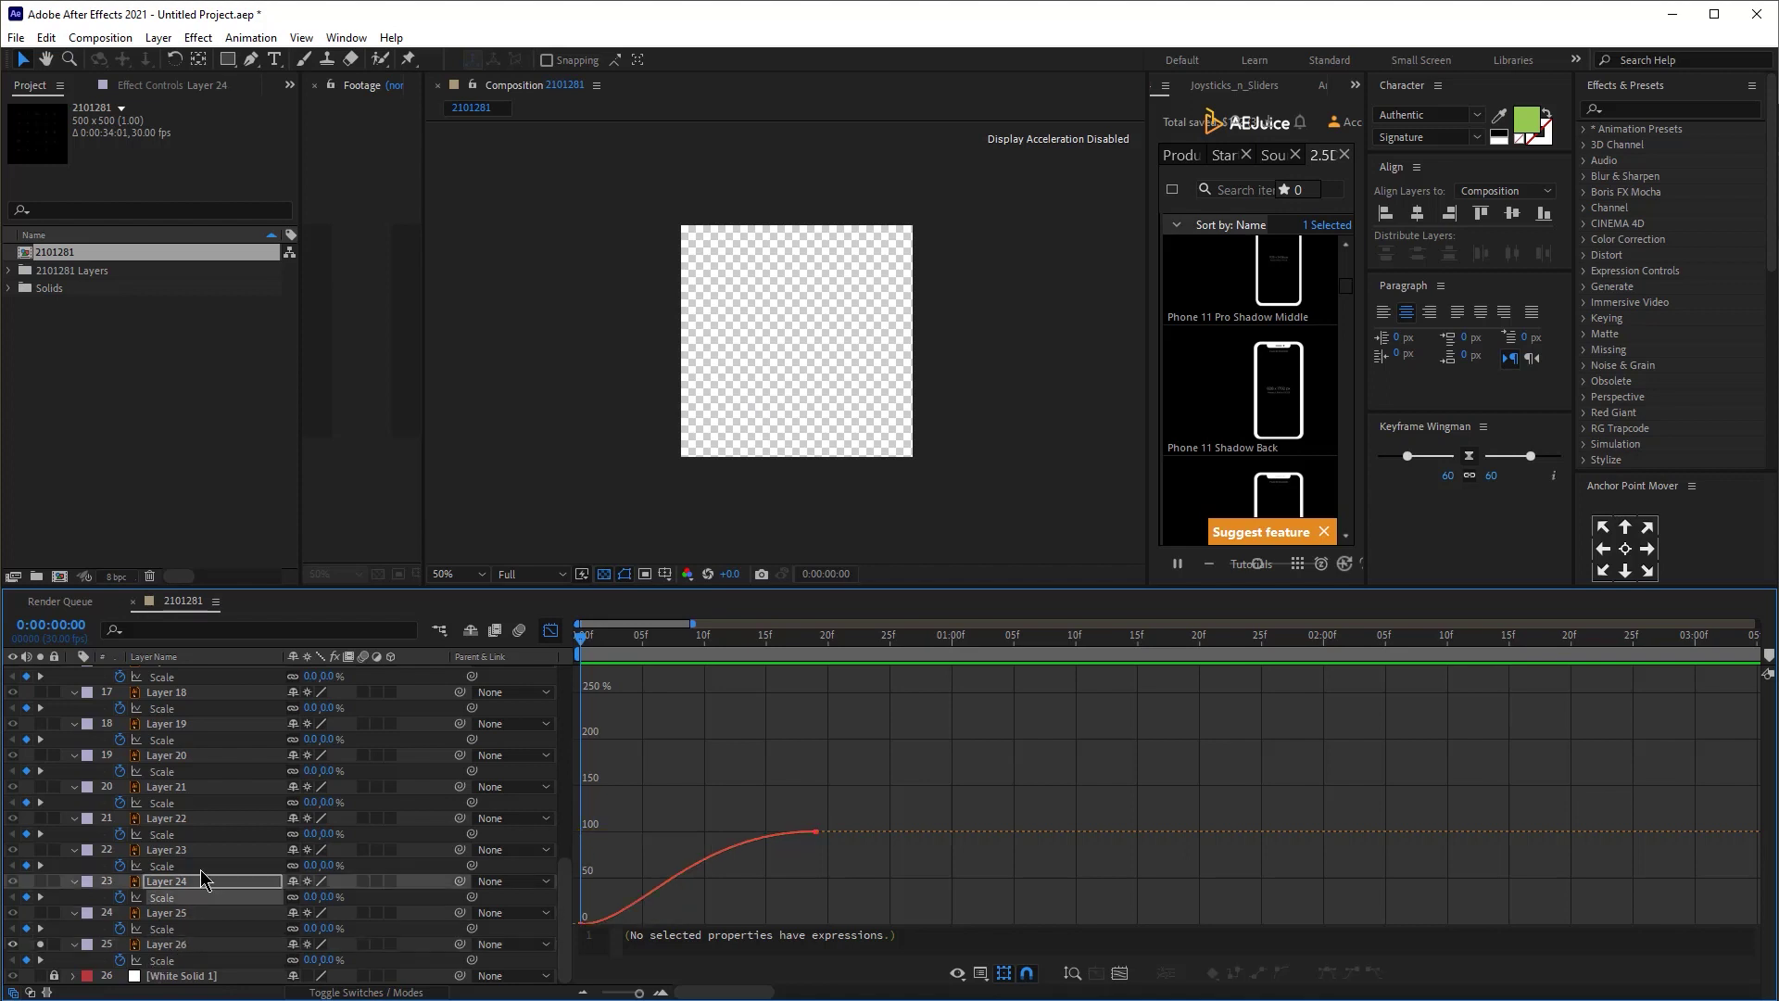
pyautogui.click(200, 866)
pyautogui.click(194, 837)
pyautogui.click(191, 803)
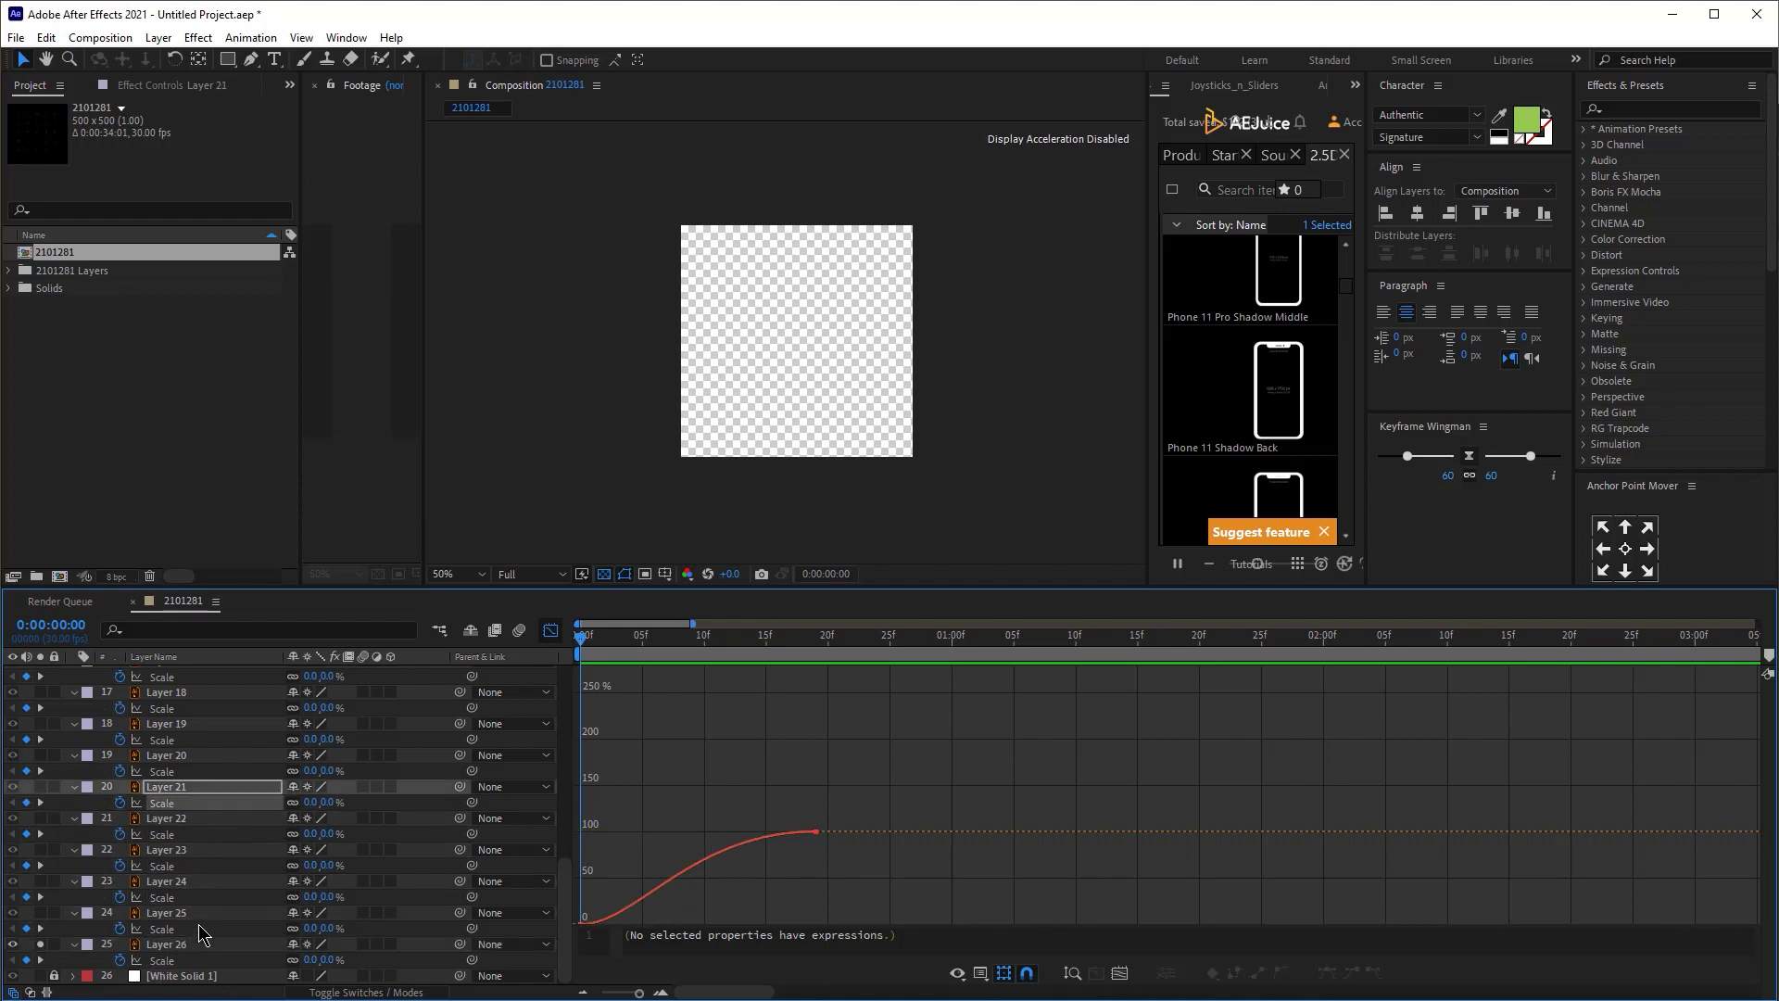
pyautogui.click(204, 928)
pyautogui.click(187, 962)
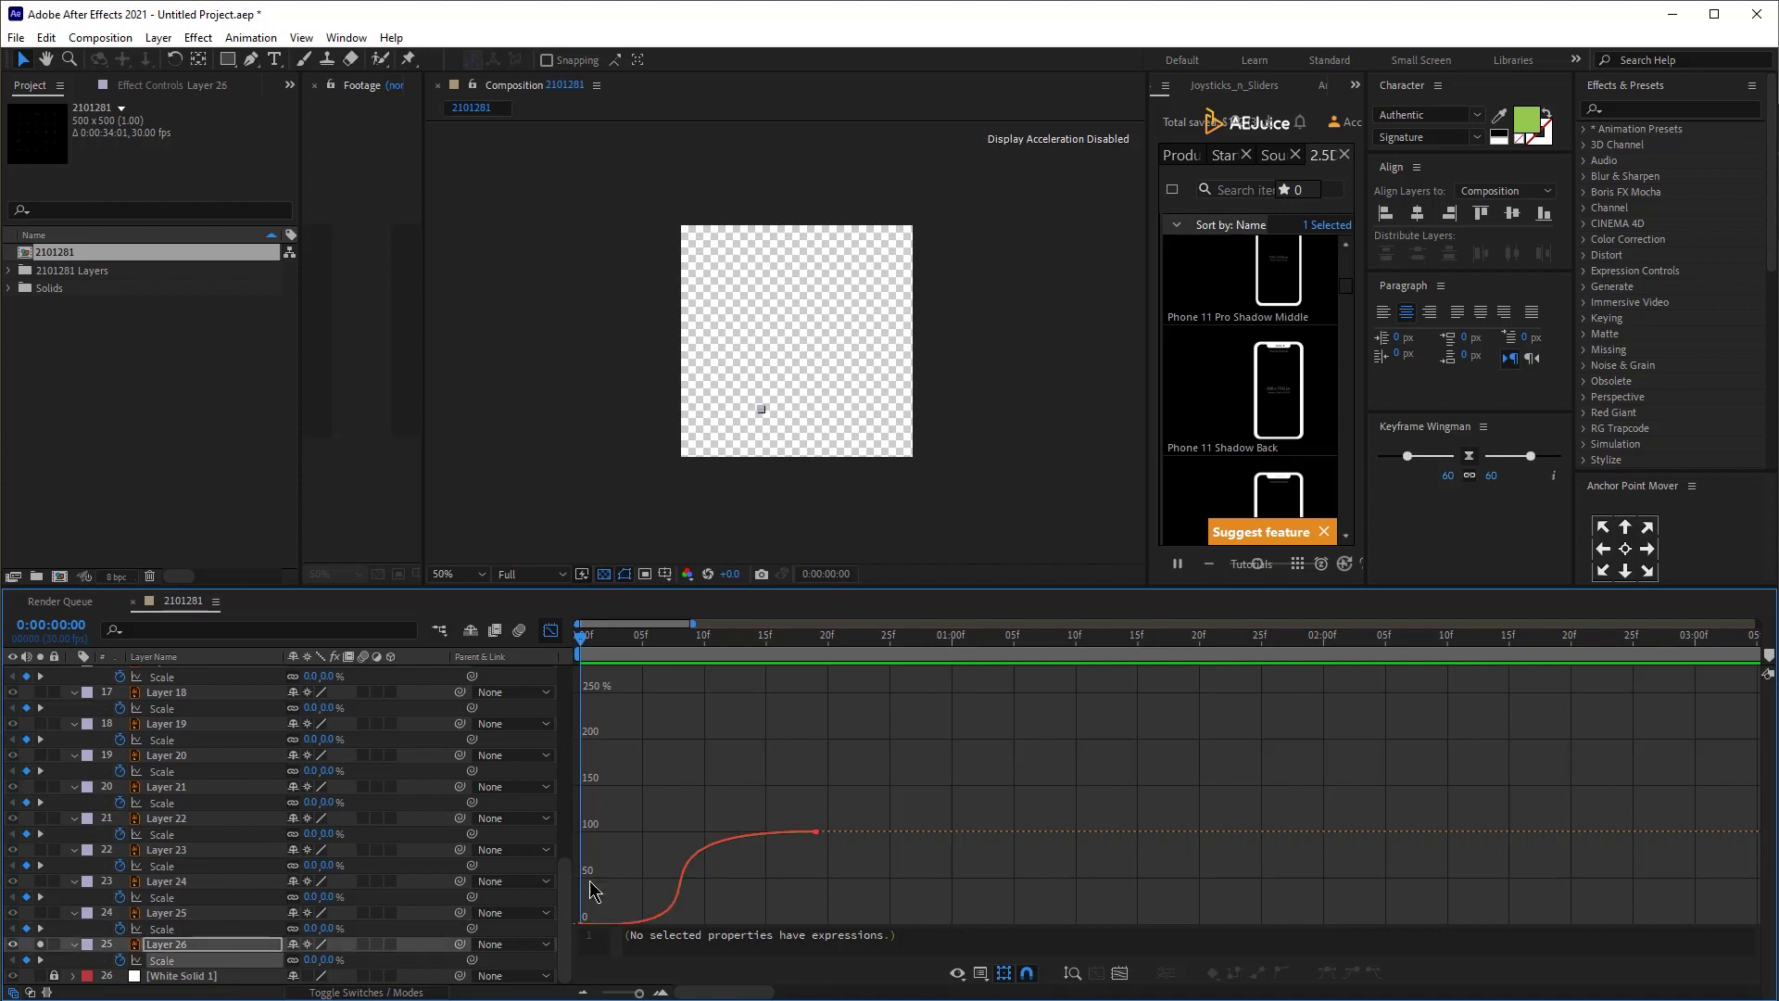
pyautogui.click(817, 832)
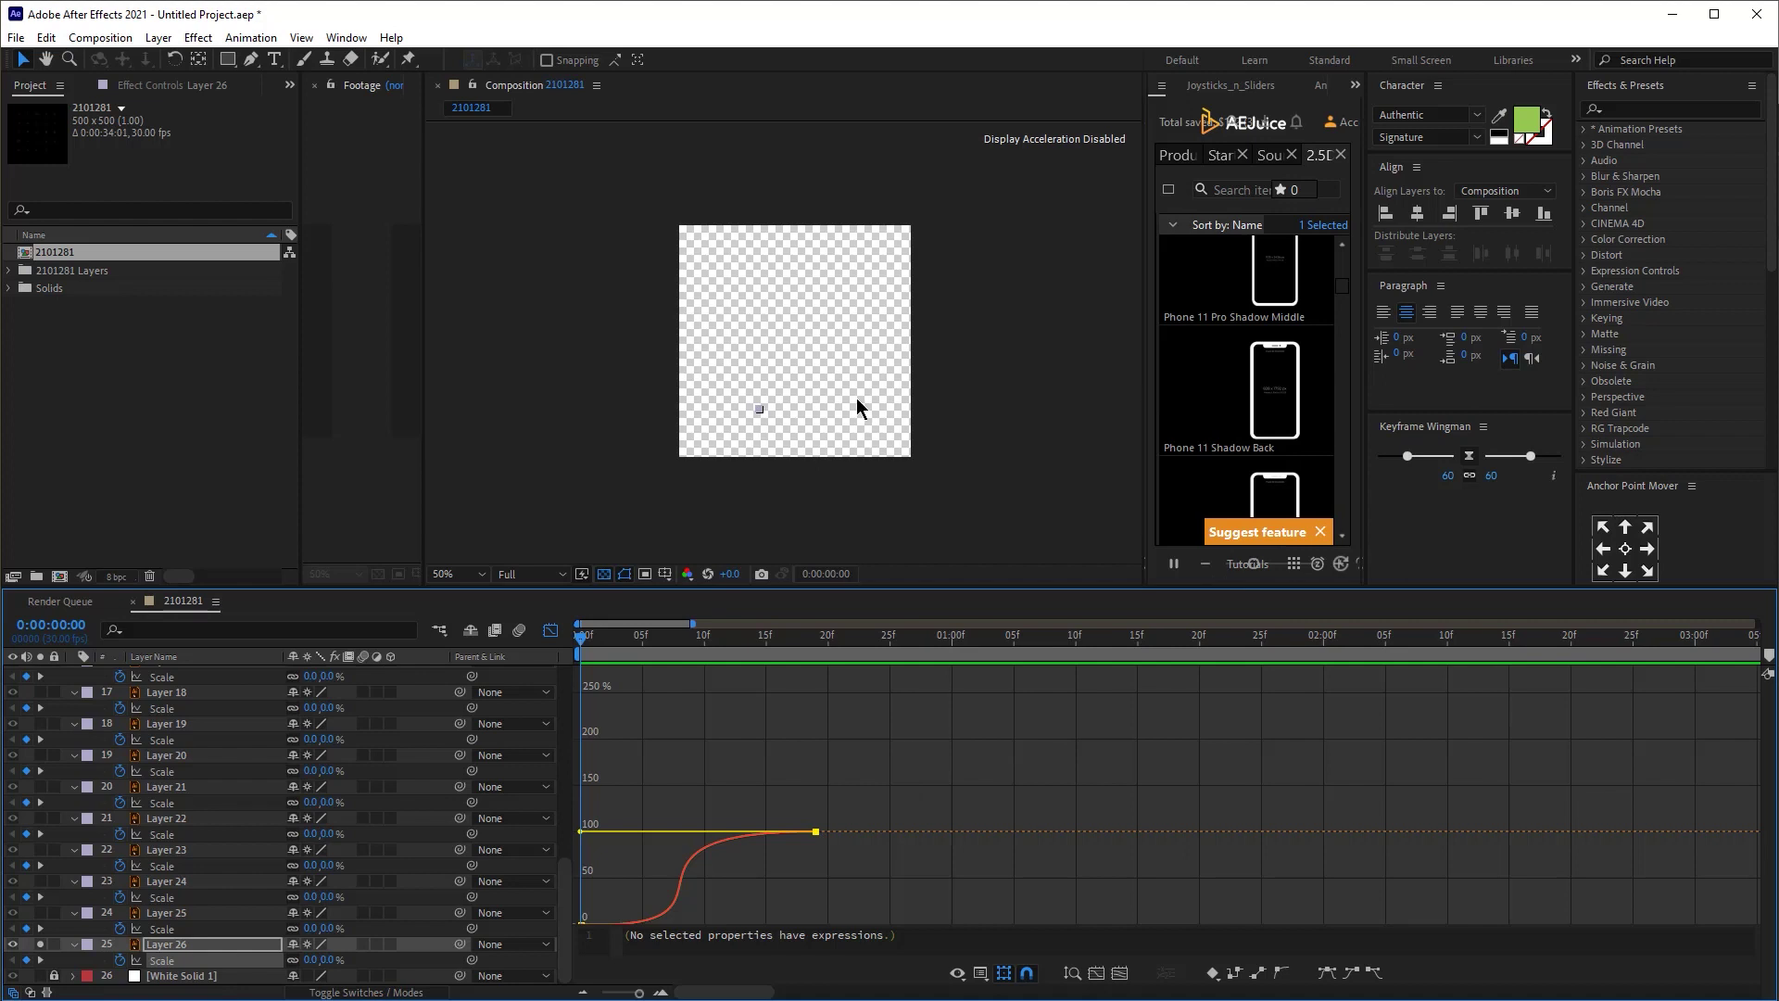
# - Widen the AEJuice Pack Manager panel, open the Copy Ease tool, and adjust its window height
pyautogui.moveTo(856, 398); pyautogui.dragTo(849, 405)
pyautogui.click(1206, 565)
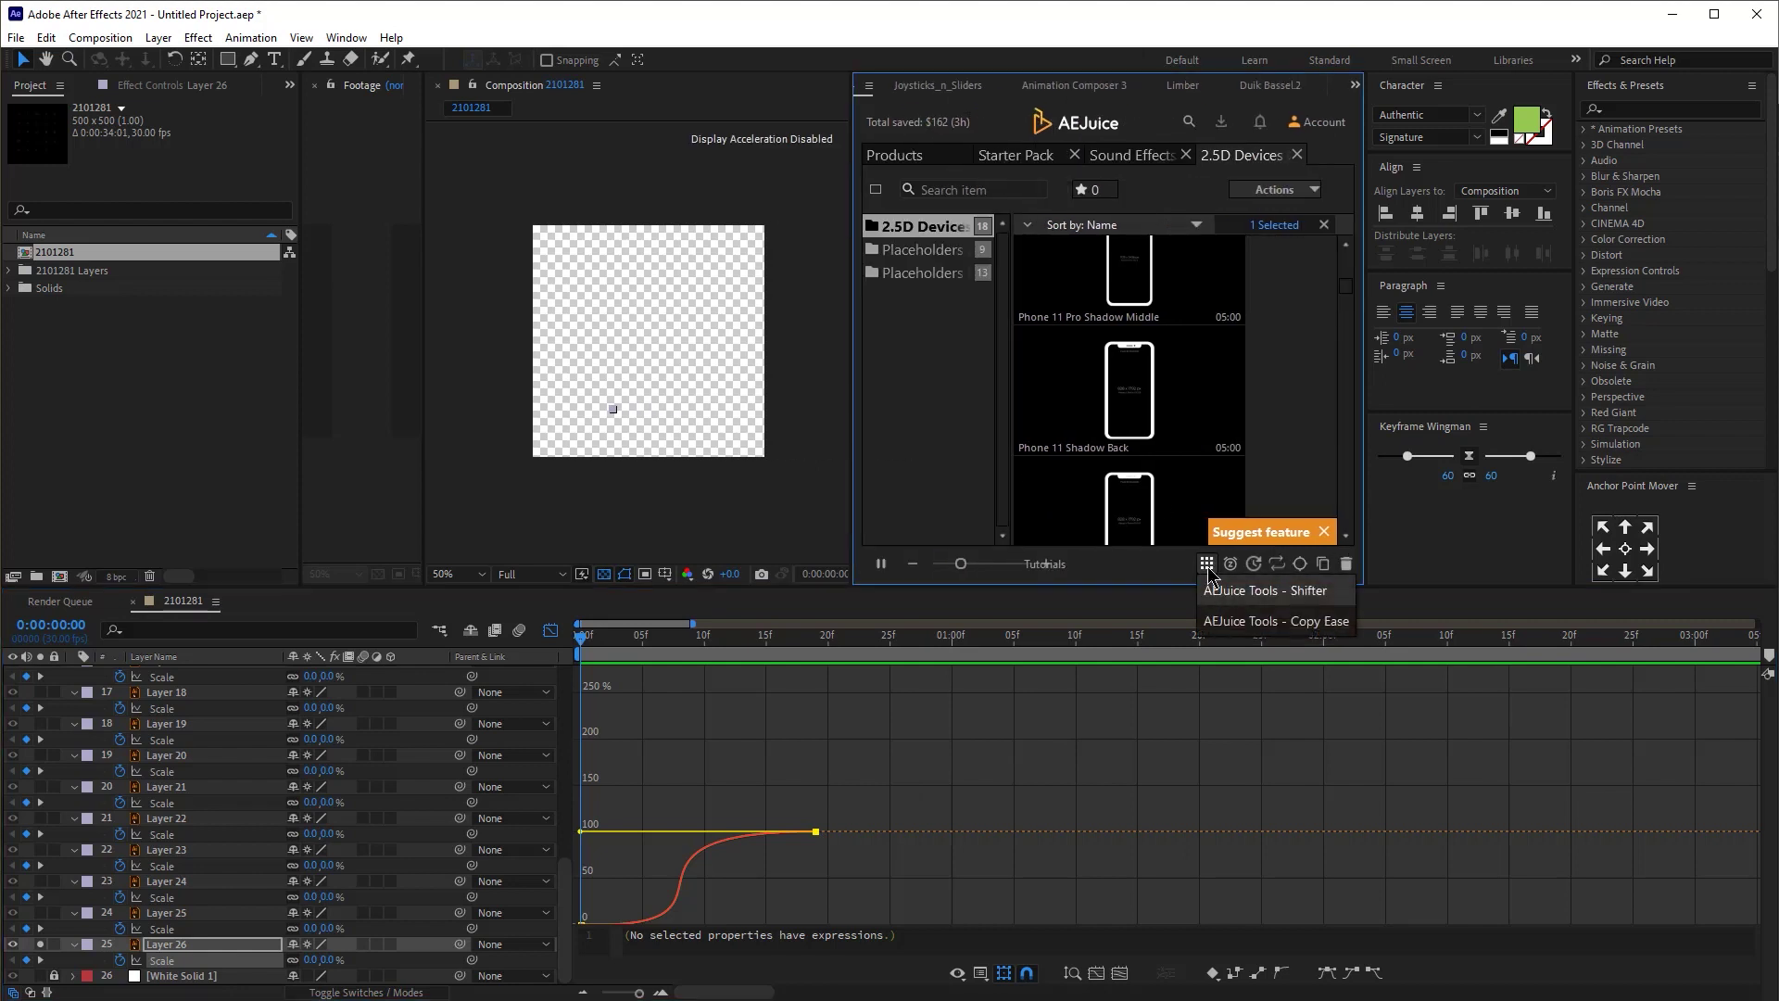
pyautogui.click(1263, 622)
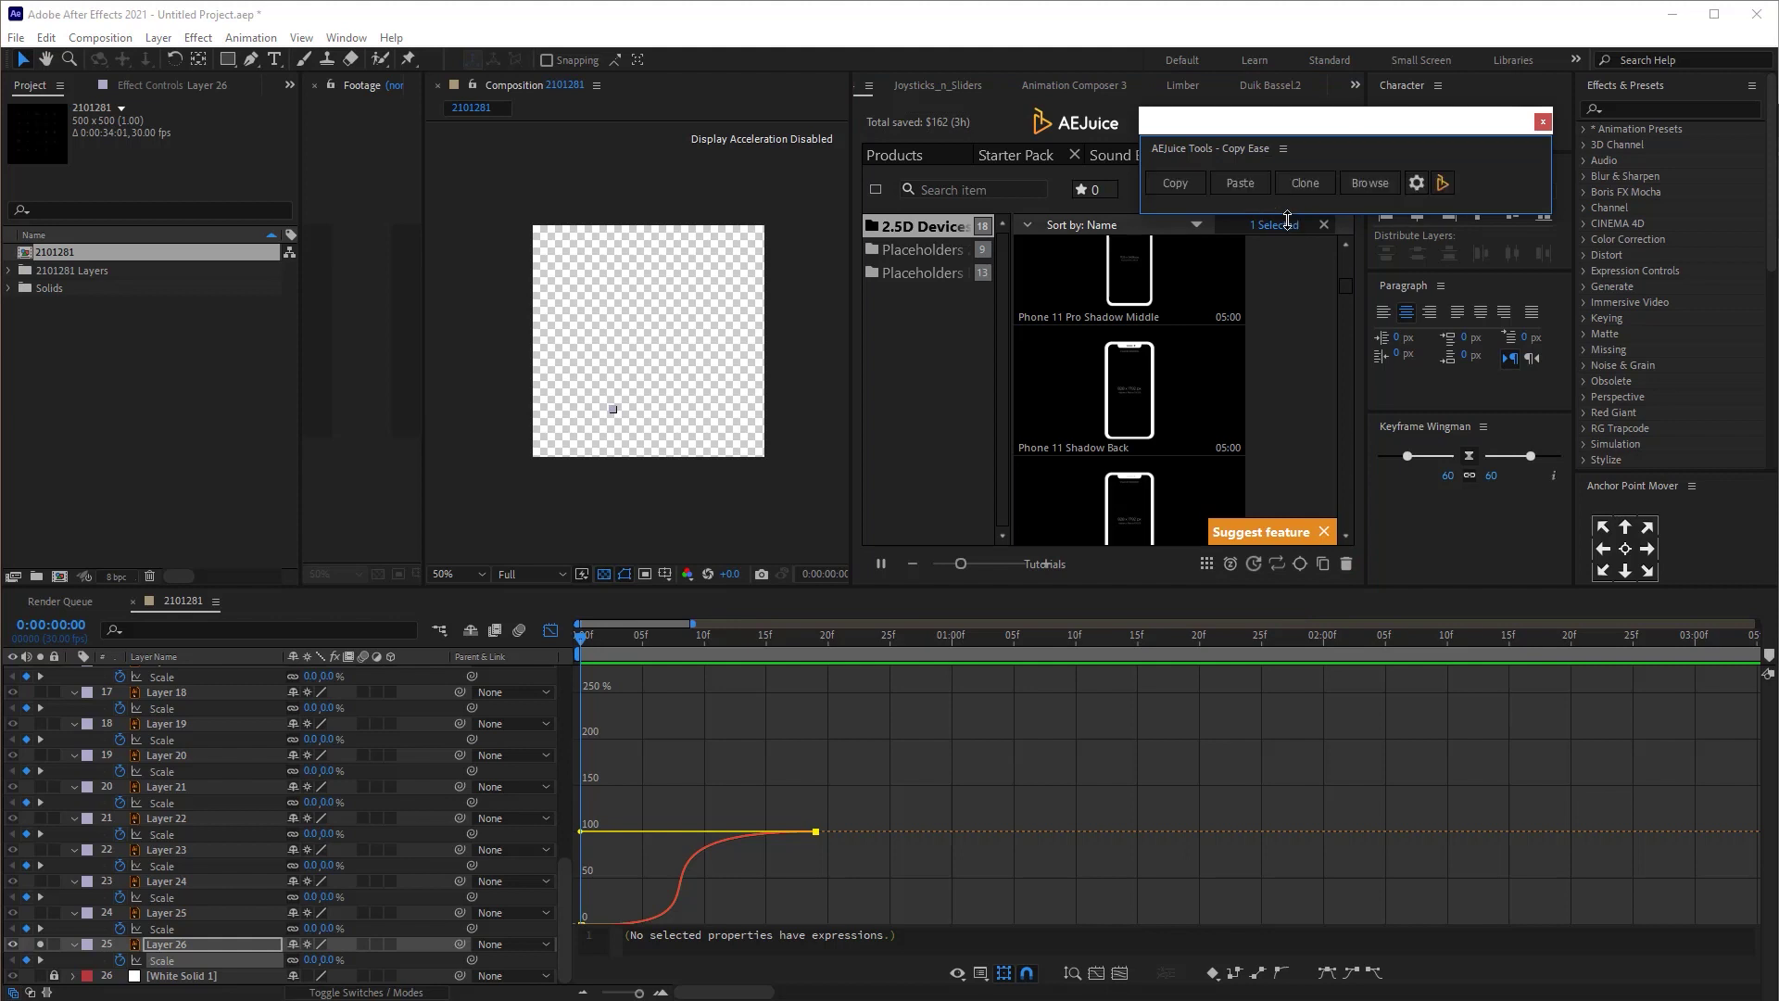
pyautogui.moveTo(1282, 238); pyautogui.dragTo(1288, 224)
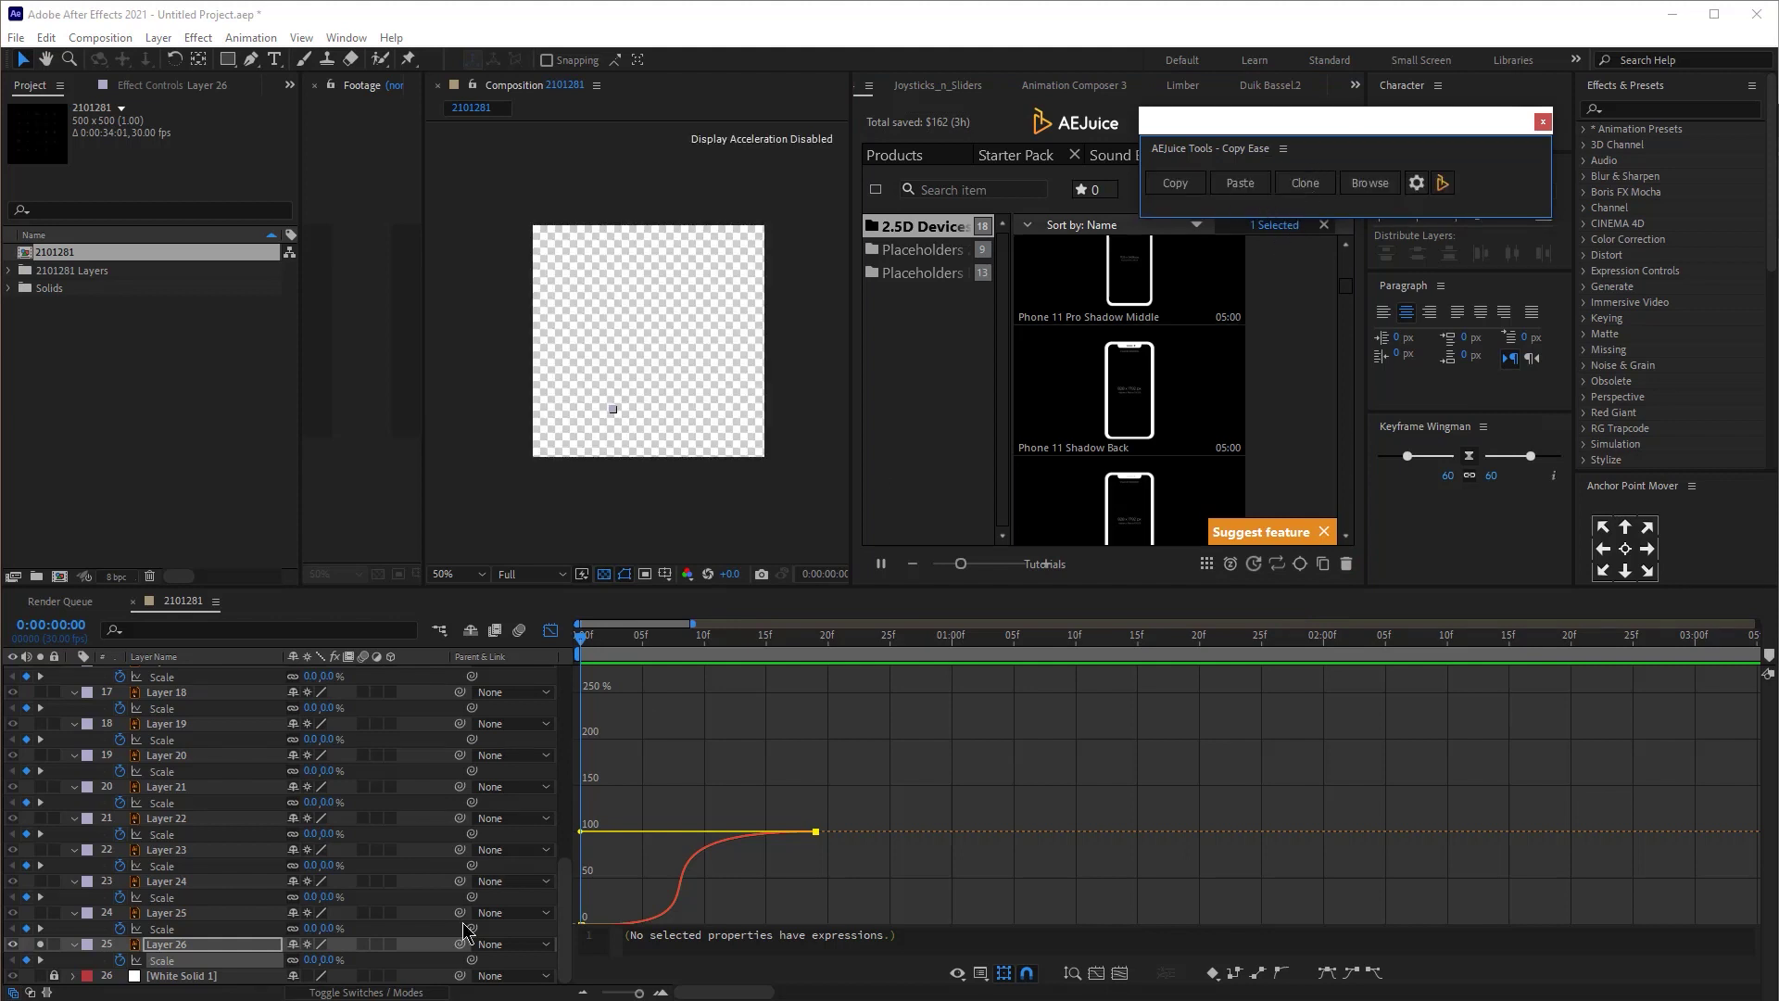
# - Inspect the Scale curves of Layers 26 and 25 again, toggling Layer 25's solo switch on and off
pyautogui.scroll(1, 198, 966)
pyautogui.click(197, 965)
pyautogui.scroll(-1, 188, 955)
pyautogui.click(184, 945)
pyautogui.click(183, 930)
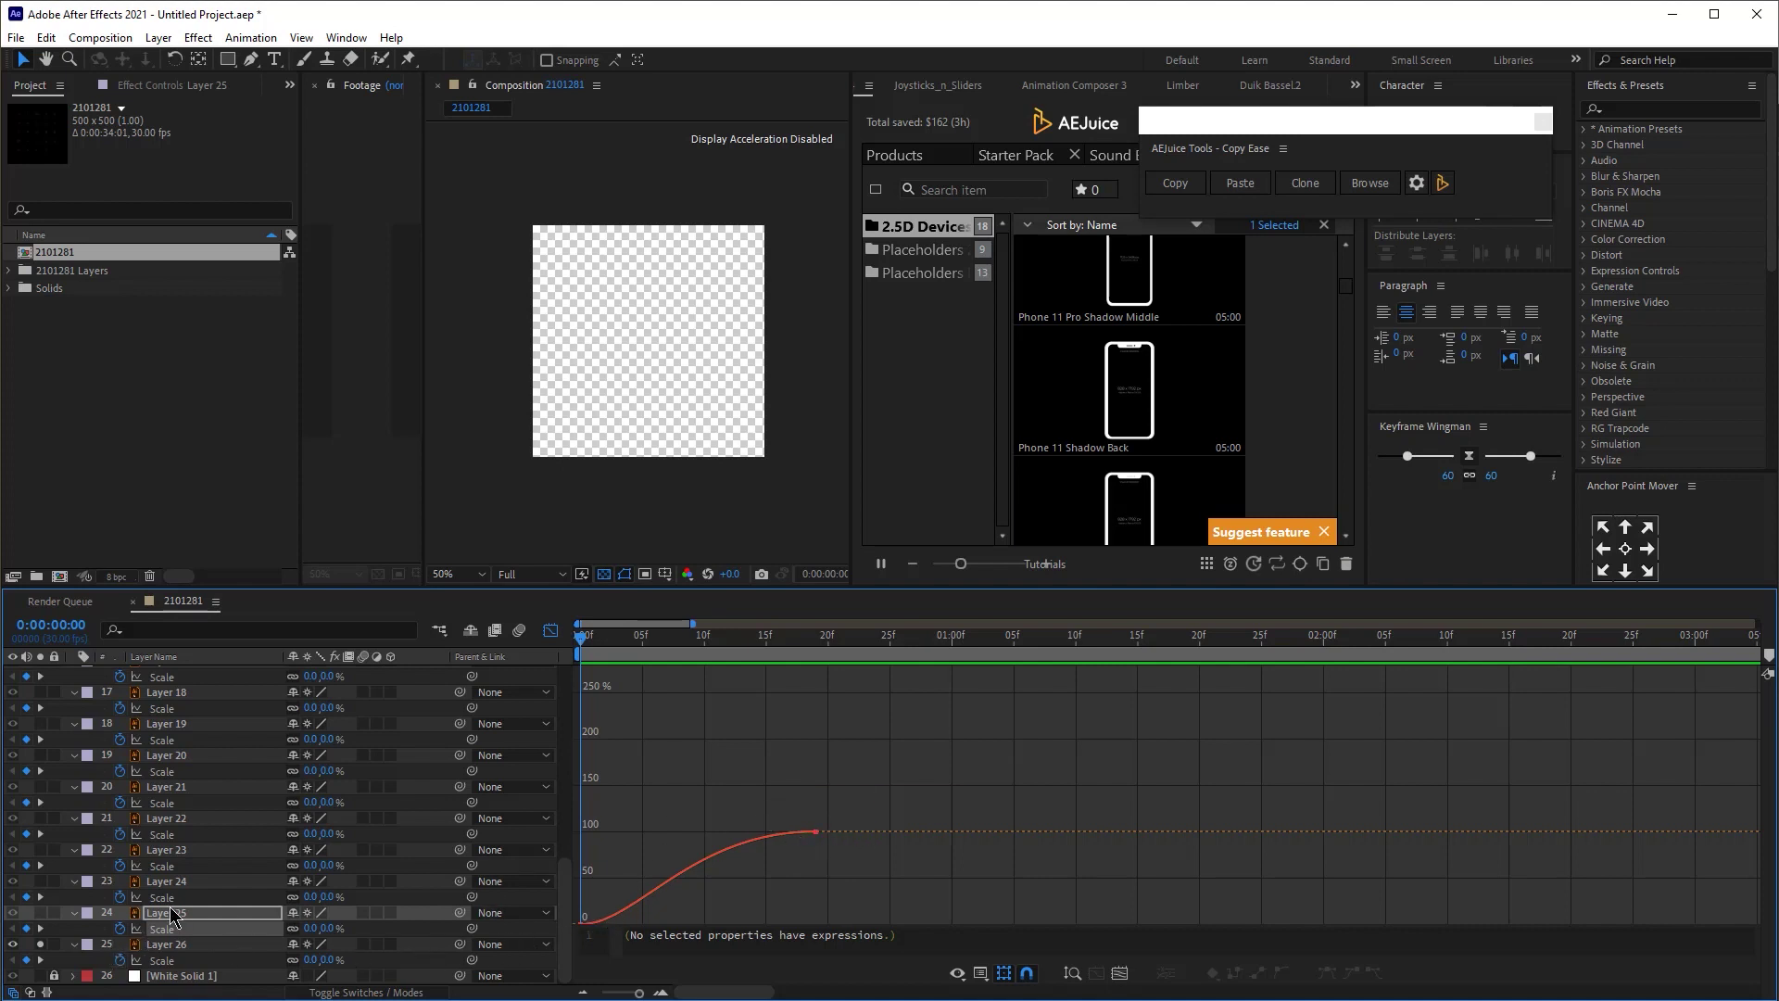
pyautogui.click(40, 913)
pyautogui.click(40, 912)
pyautogui.click(186, 960)
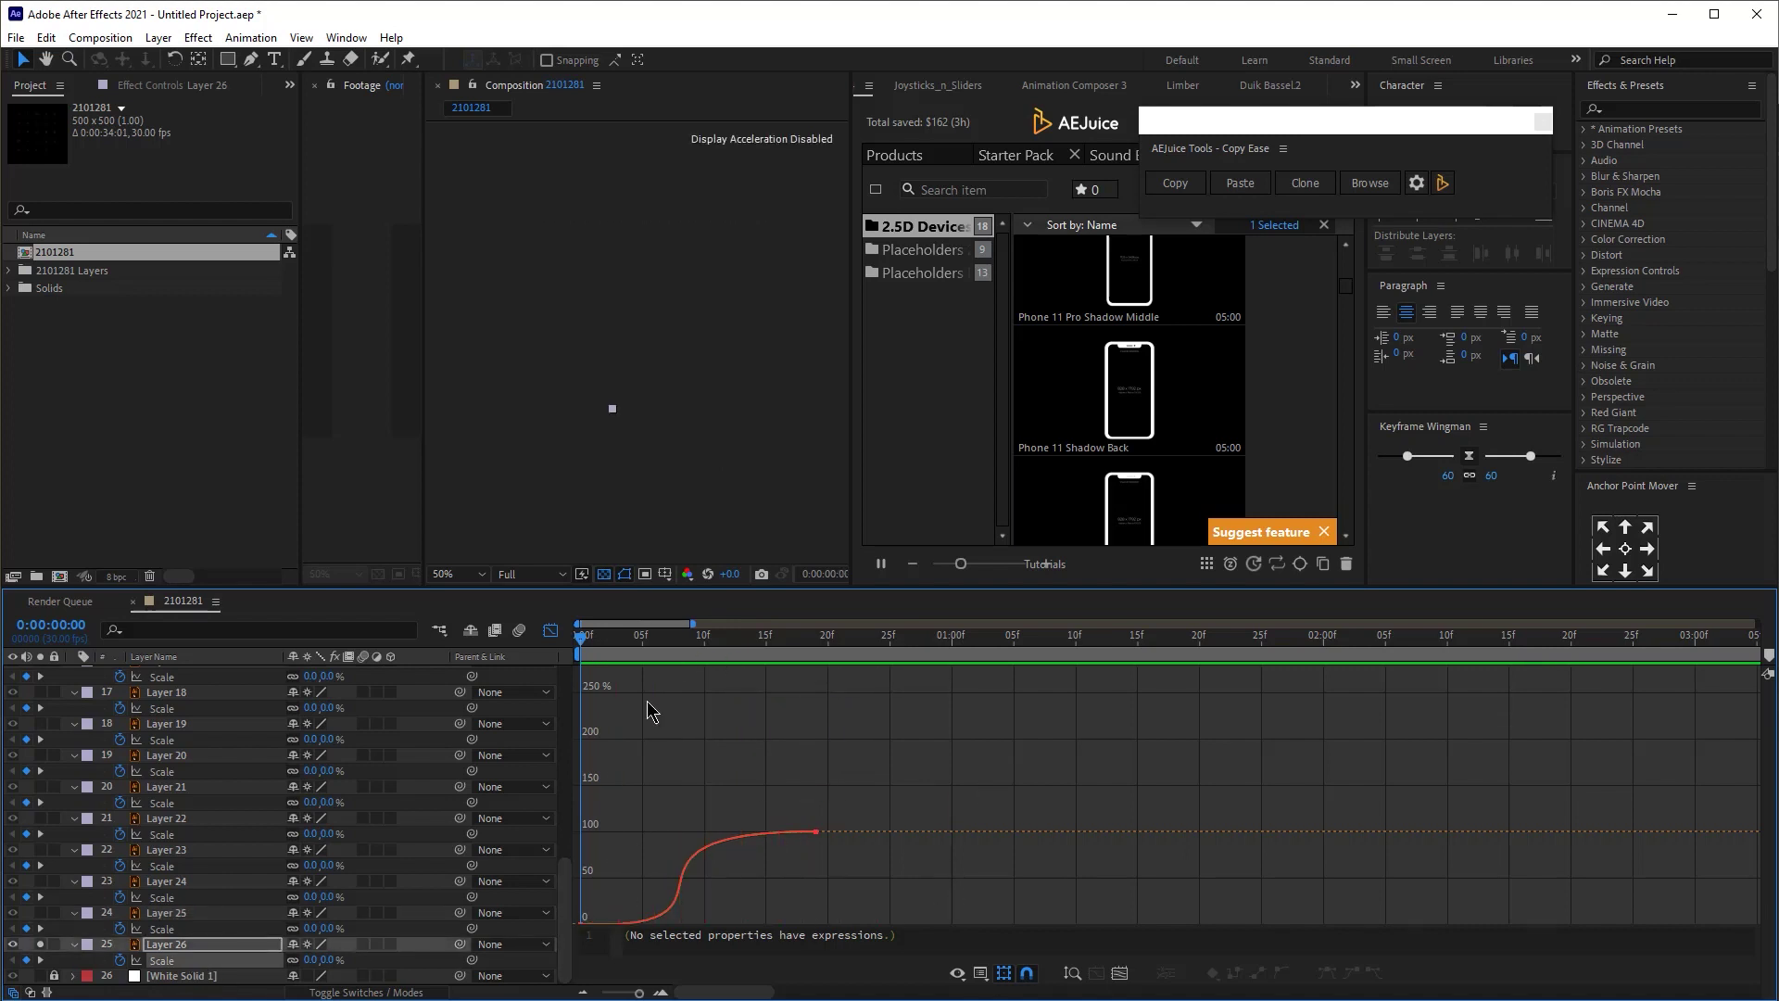
# - Copy the easing of Layer 26's Scale keyframes onto Layer 25's with Copy Ease, compare both curves, and close the tool
pyautogui.click(173, 962)
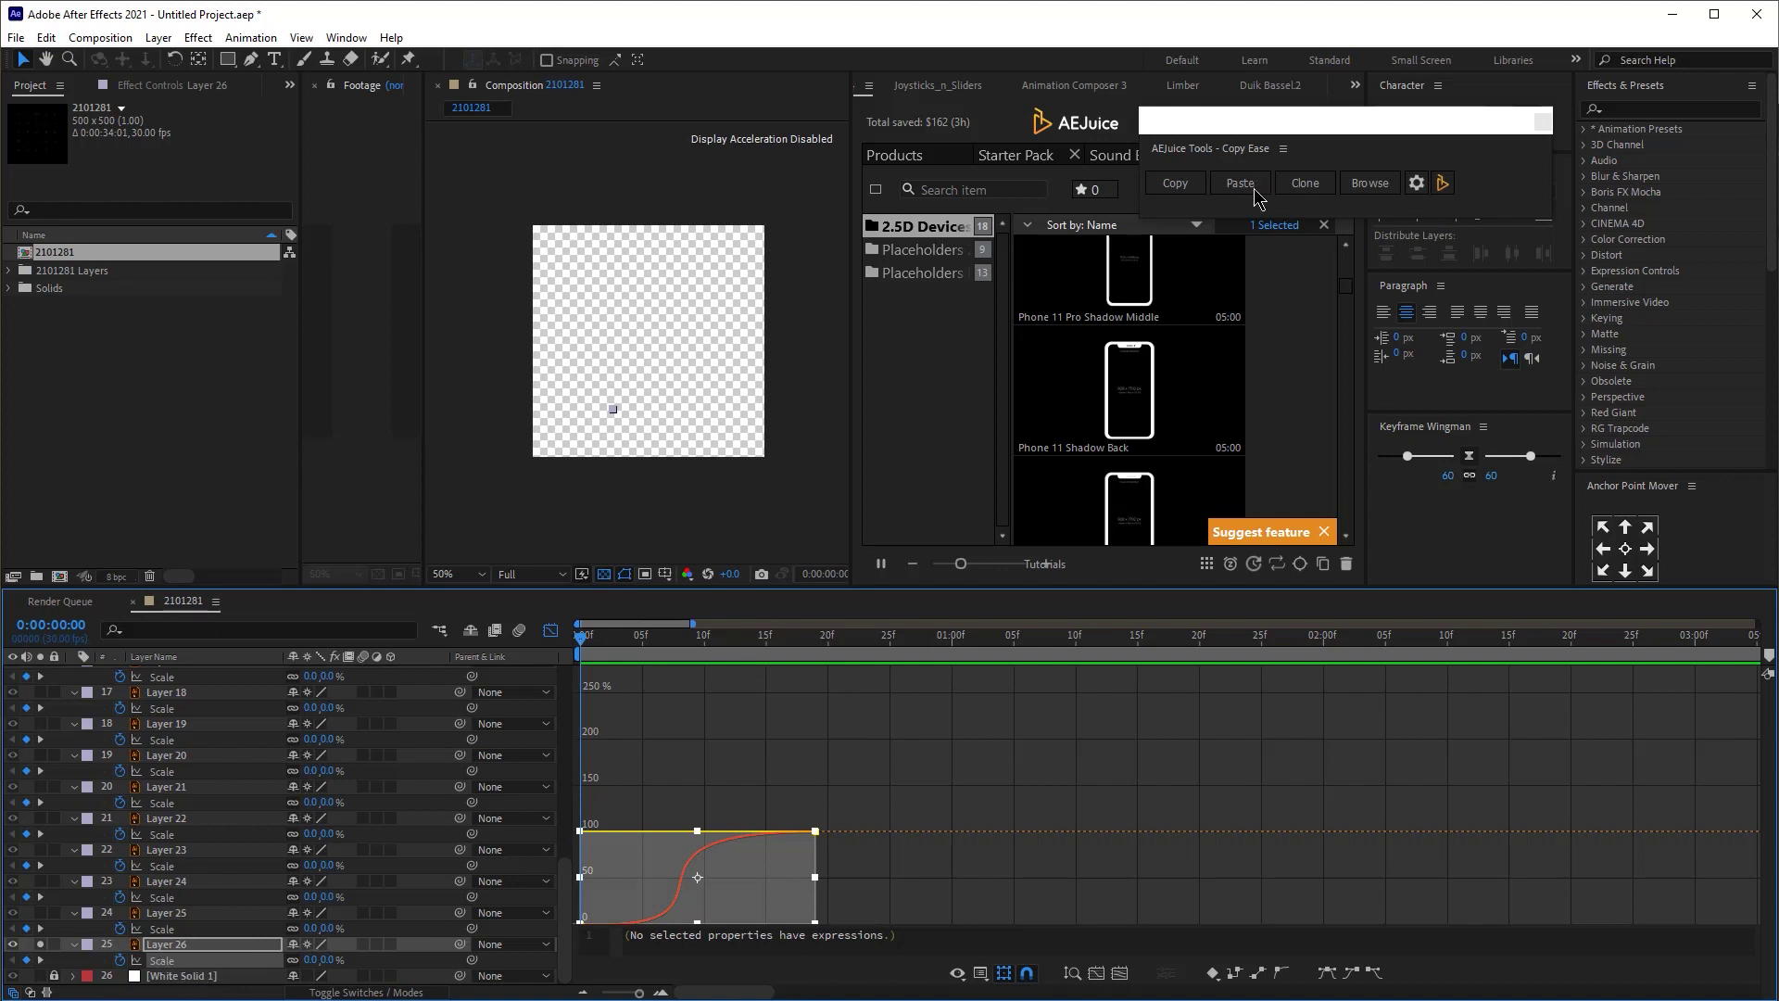
pyautogui.click(1184, 190)
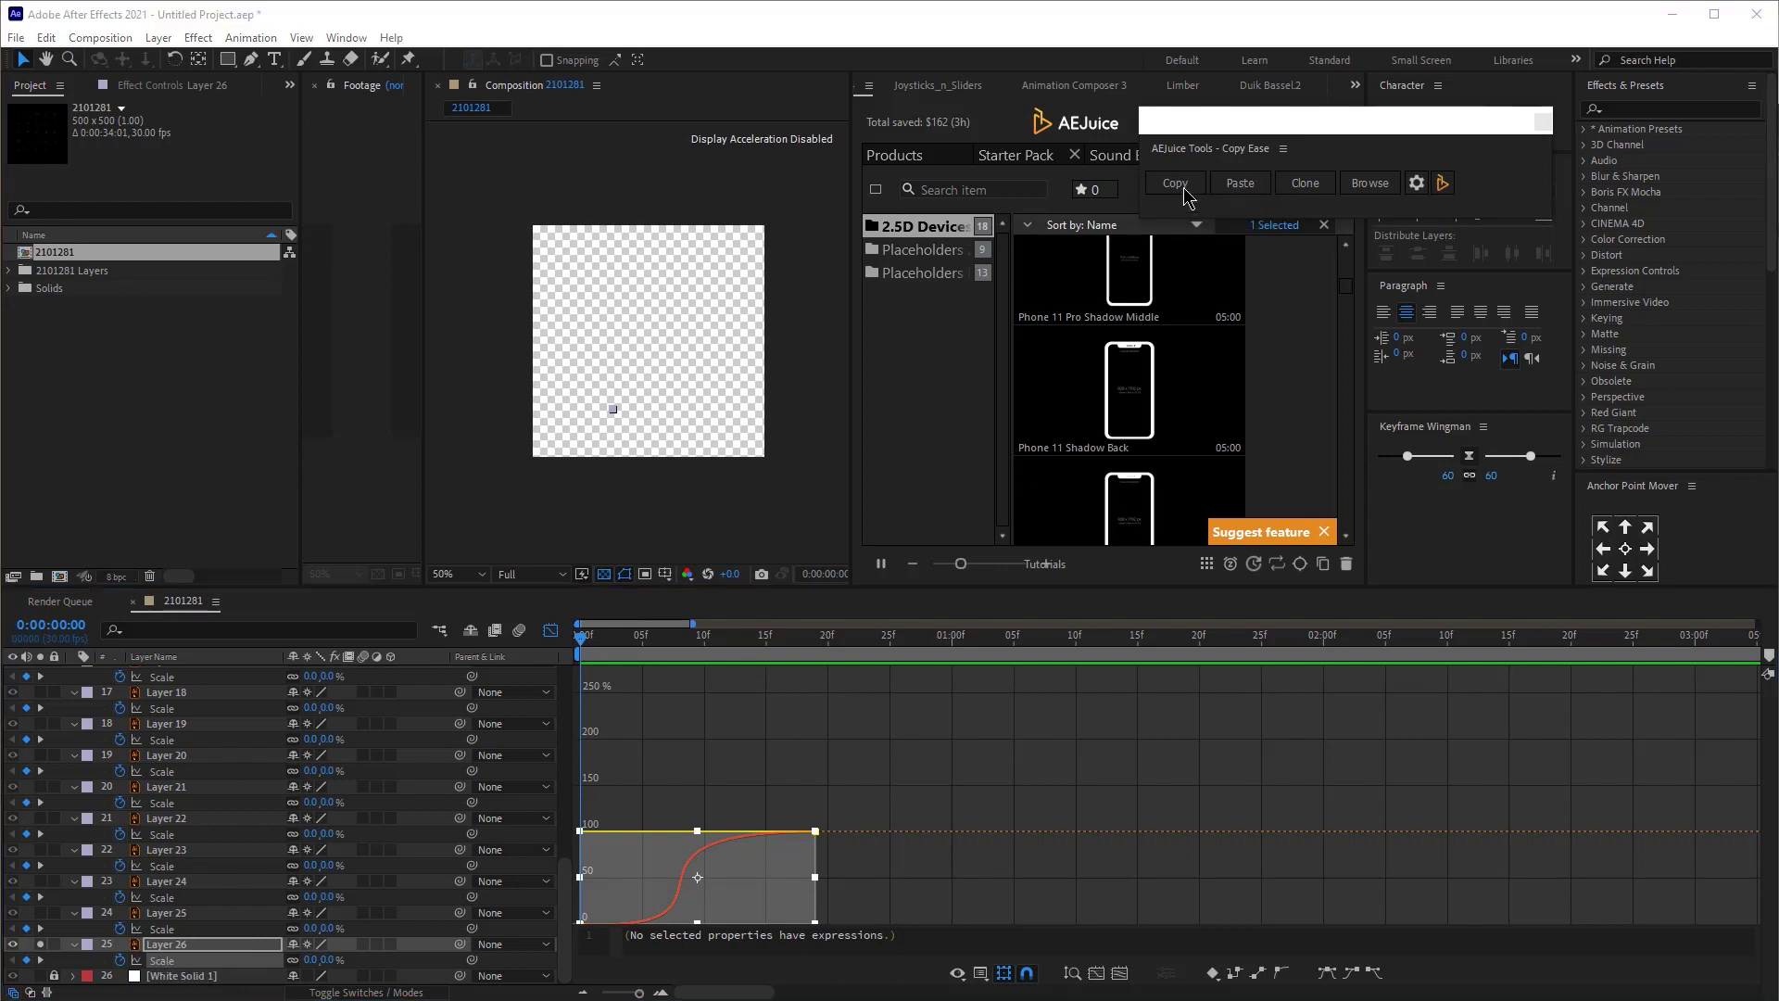
pyautogui.click(139, 928)
pyautogui.click(1240, 188)
pyautogui.click(550, 631)
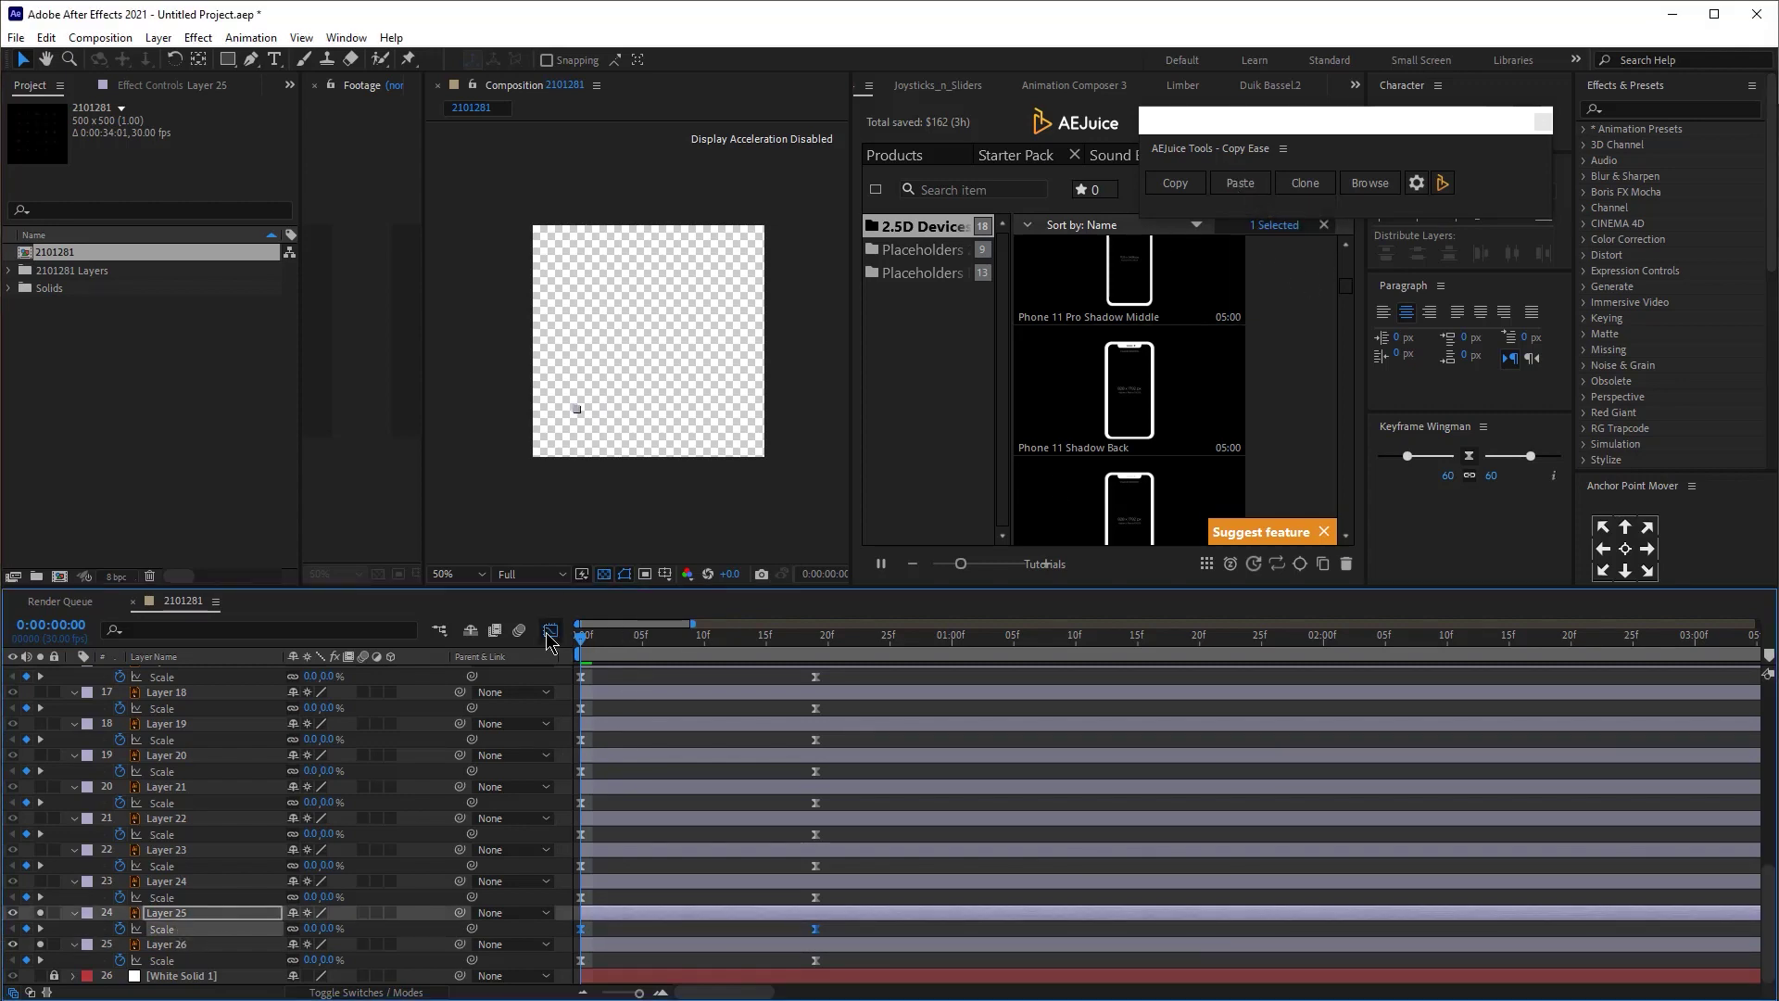
pyautogui.keyDown('shift'); pyautogui.click(171, 962); pyautogui.keyUp('shift')
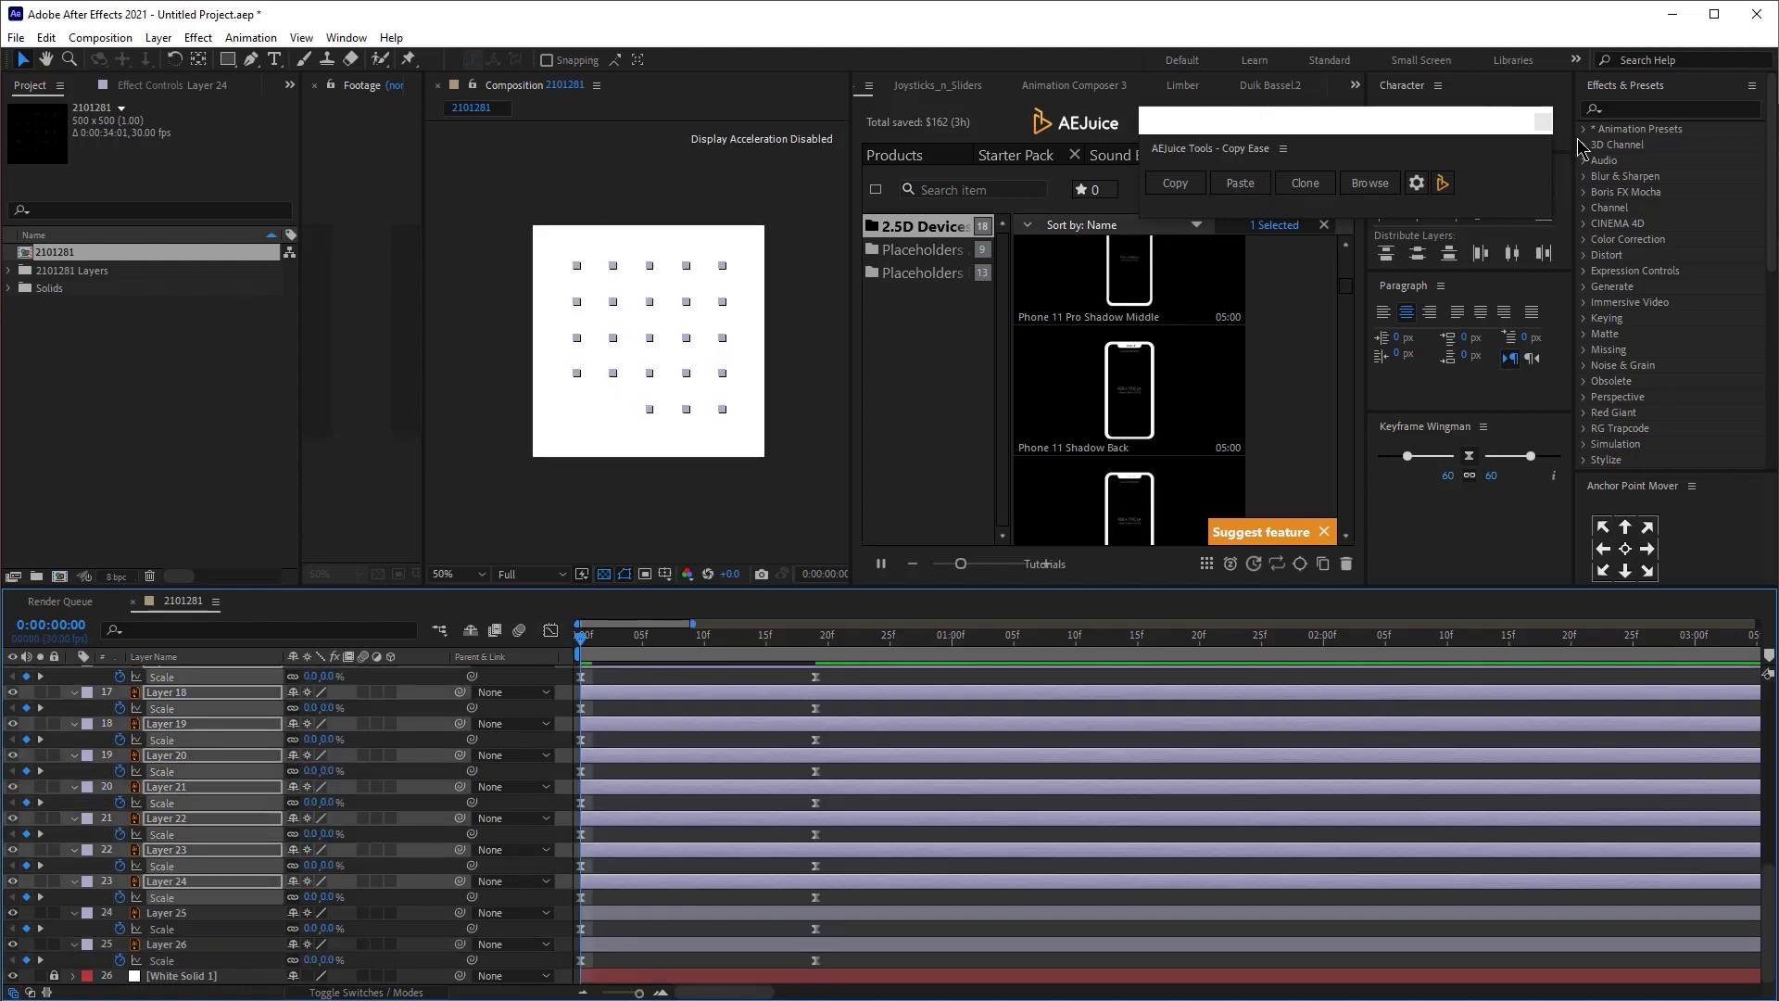
pyautogui.click(1544, 121)
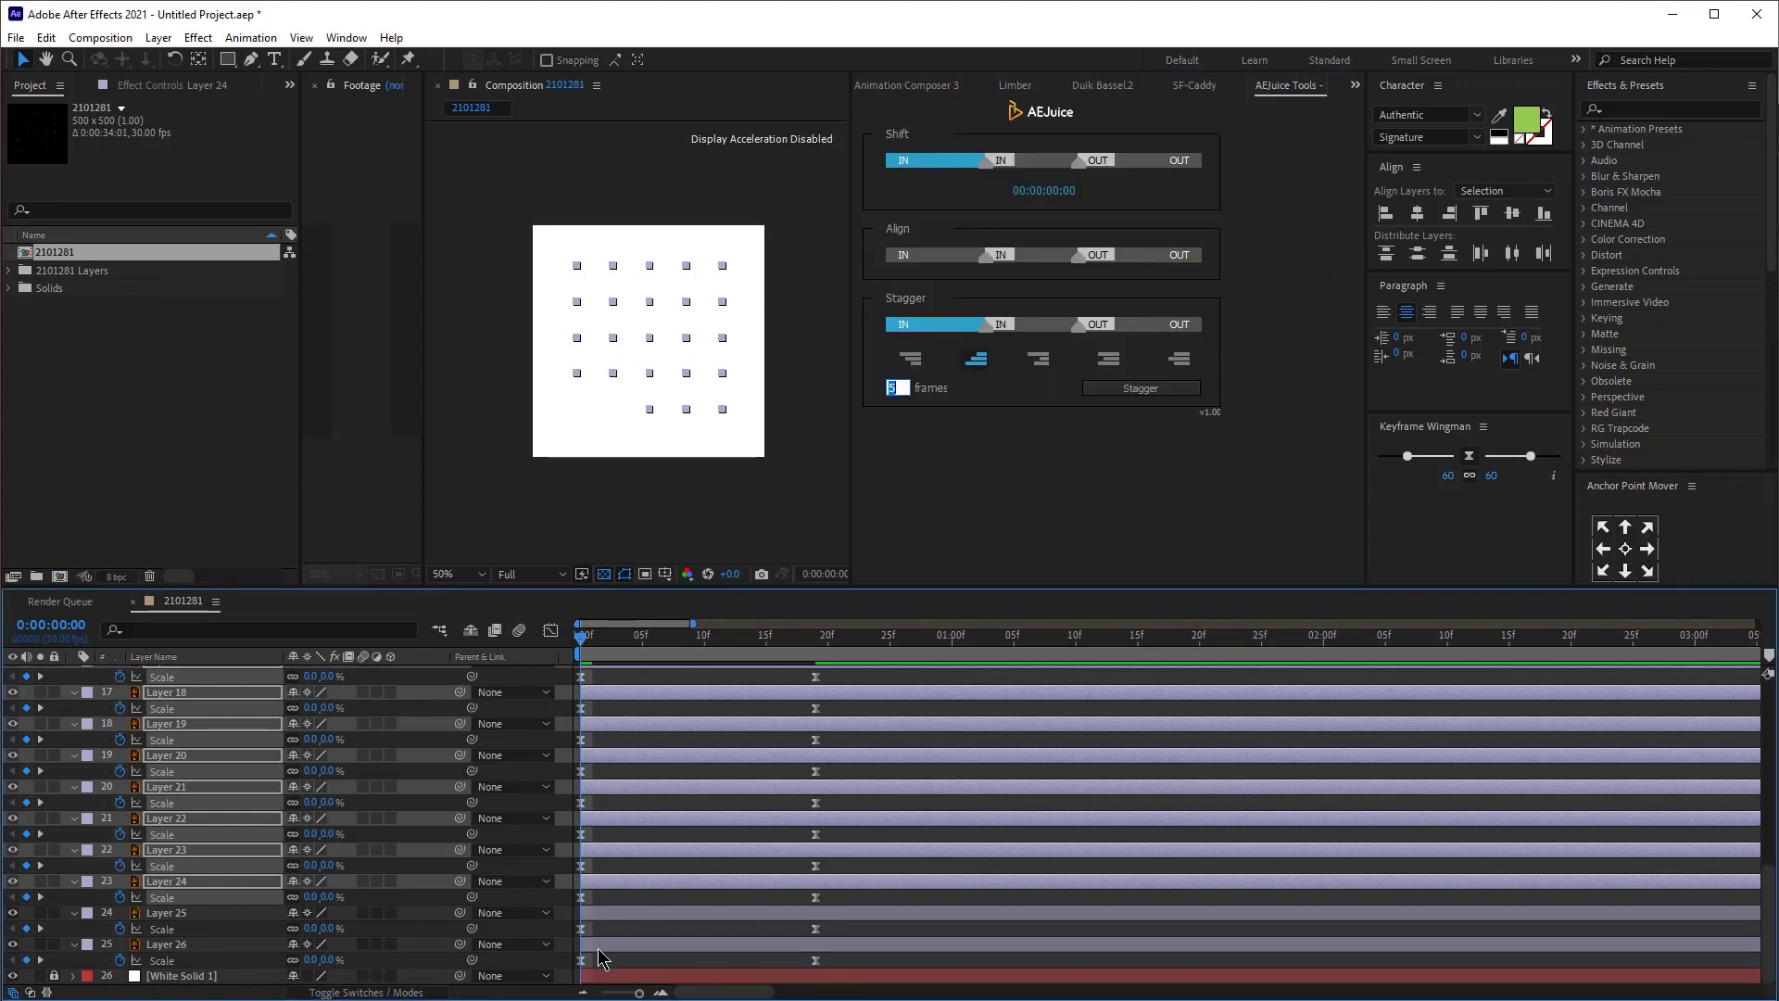
# - Select icon Layers 26 through 2 and stagger their in points by 3 frames in ascending order with Shifter
pyautogui.click(615, 947)
pyautogui.scroll(10, 187, 678)
pyautogui.keyDown('shift'); pyautogui.click(187, 677); pyautogui.keyUp('shift')
pyautogui.doubleClick(895, 387)
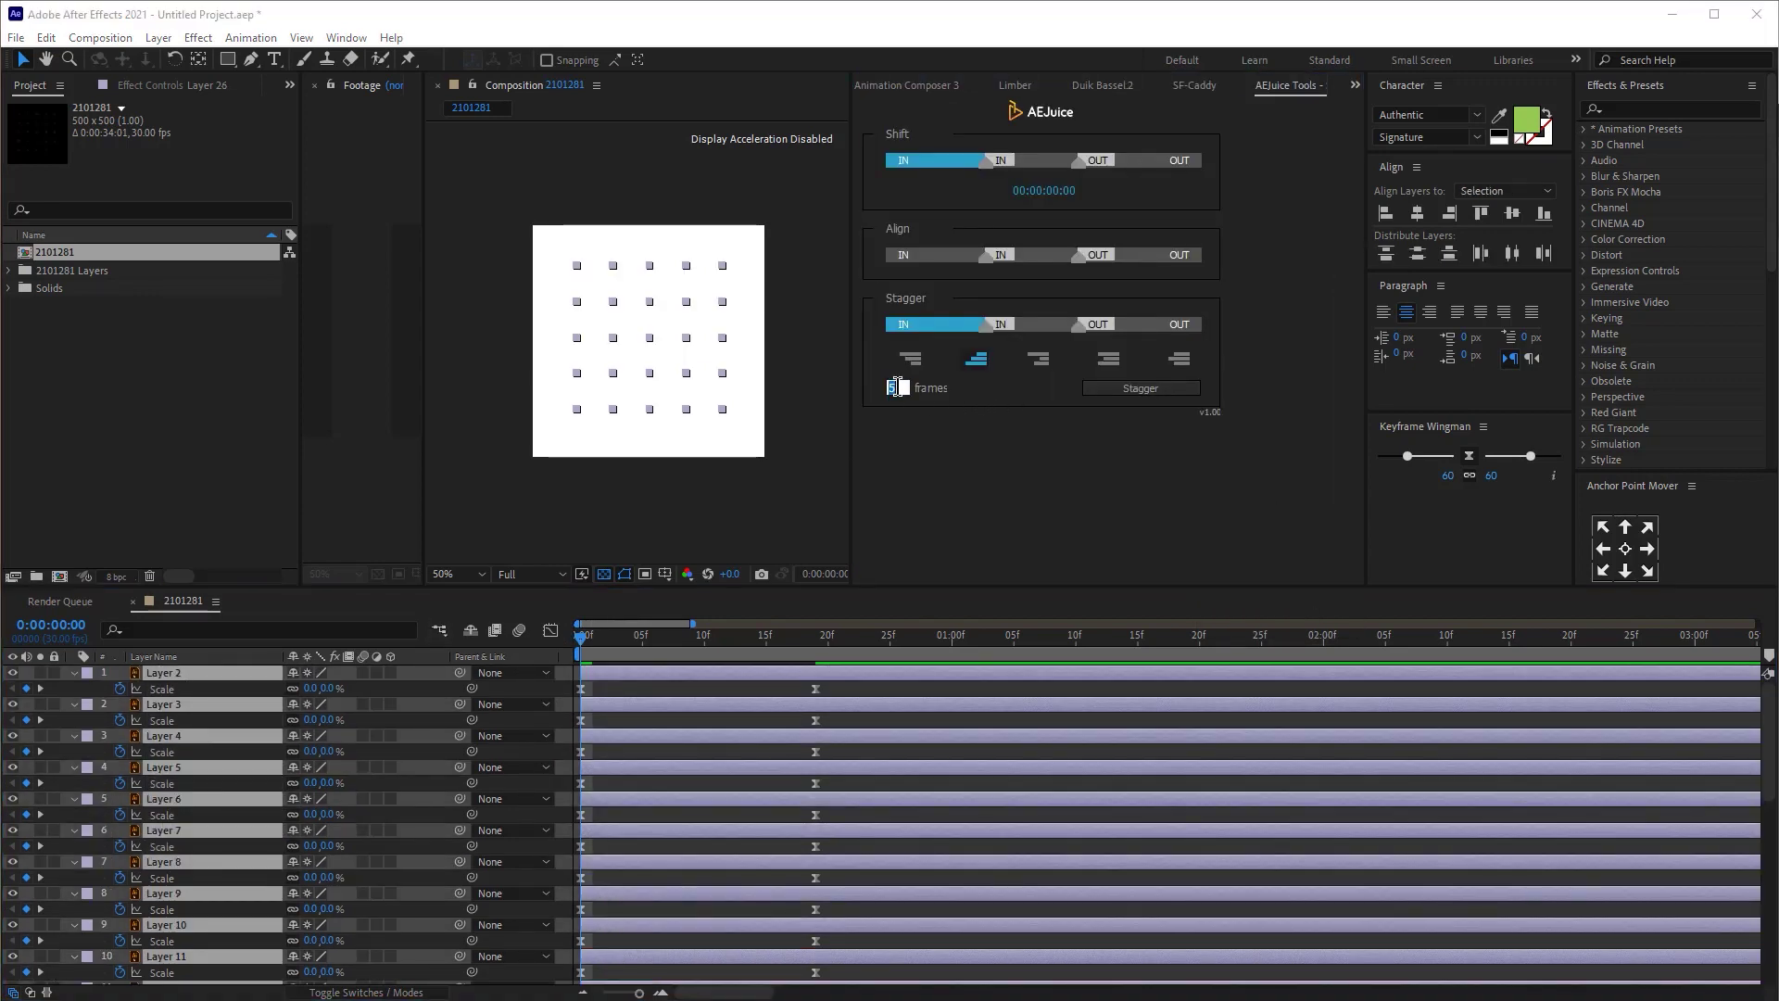
pyautogui.write('3')
pyautogui.click(1153, 393)
pyautogui.click(1142, 390)
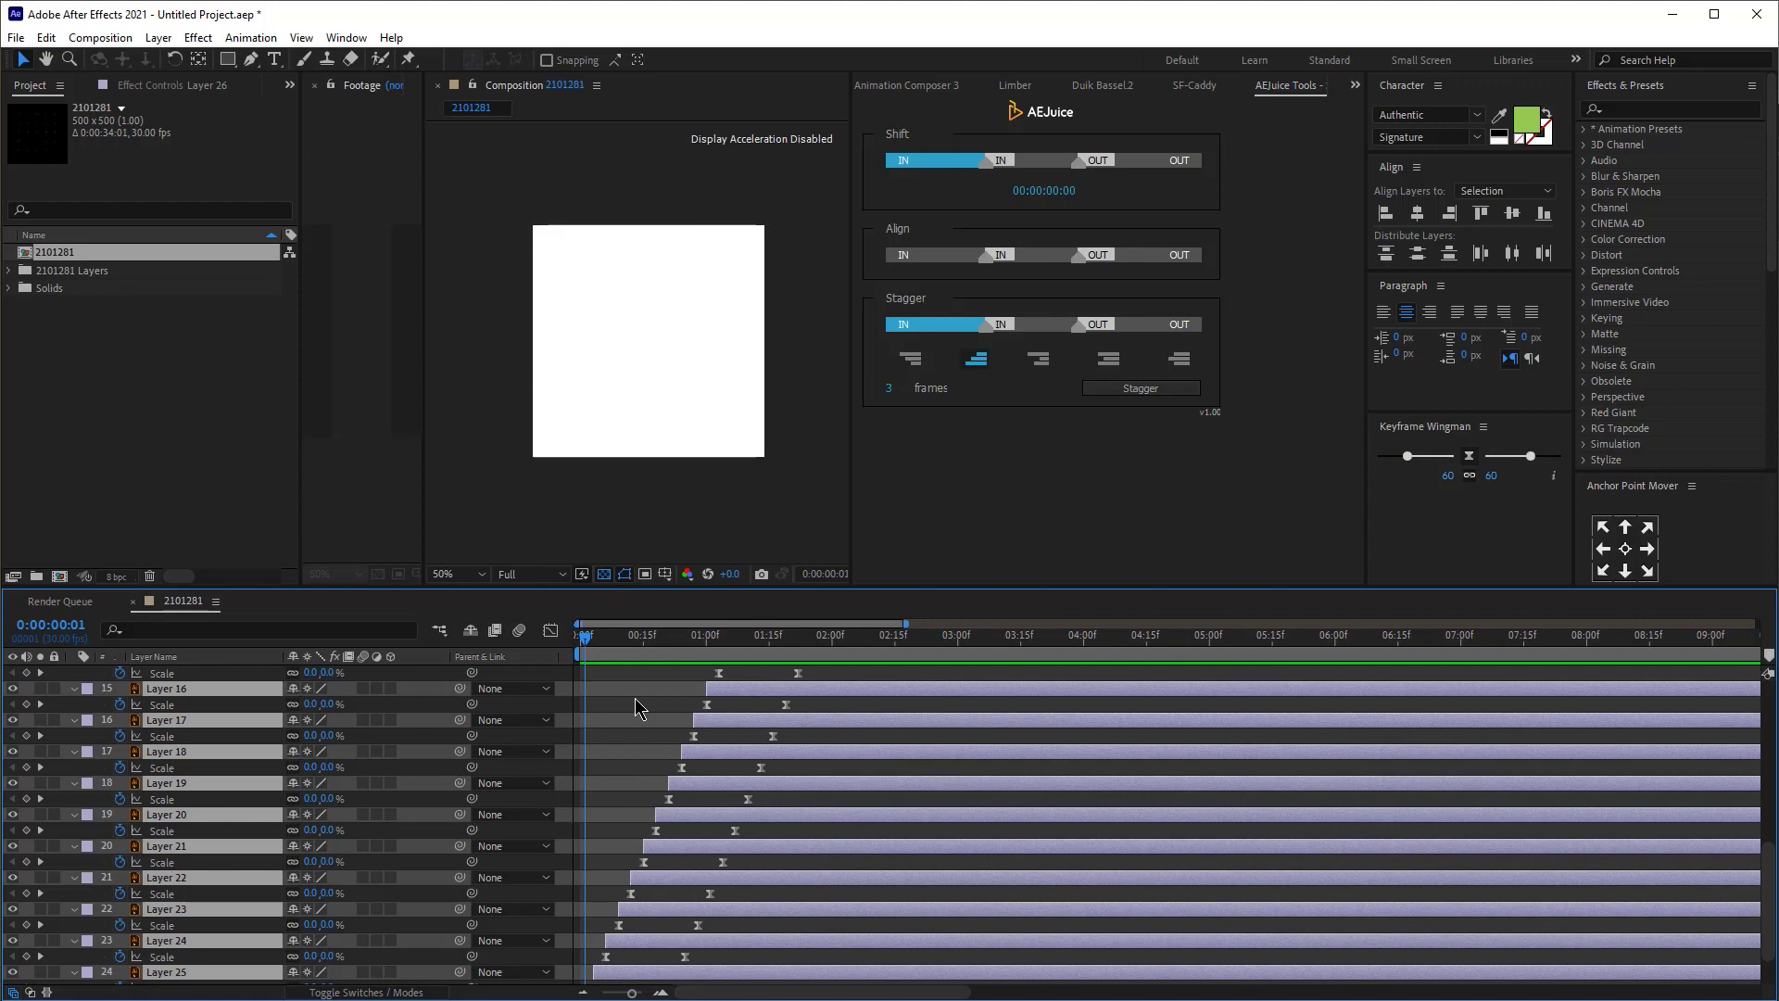
# - Play back and scrub through the staggered icon animation, and examine the layer and Scale keyframe offsets from Layer 2 to Layer 26
pyautogui.press('space')
pyautogui.click(619, 707)
pyautogui.moveTo(739, 640); pyautogui.dragTo(853, 663)
pyautogui.scroll(-1, 594, 860)
pyautogui.scroll(5, 649, 910)
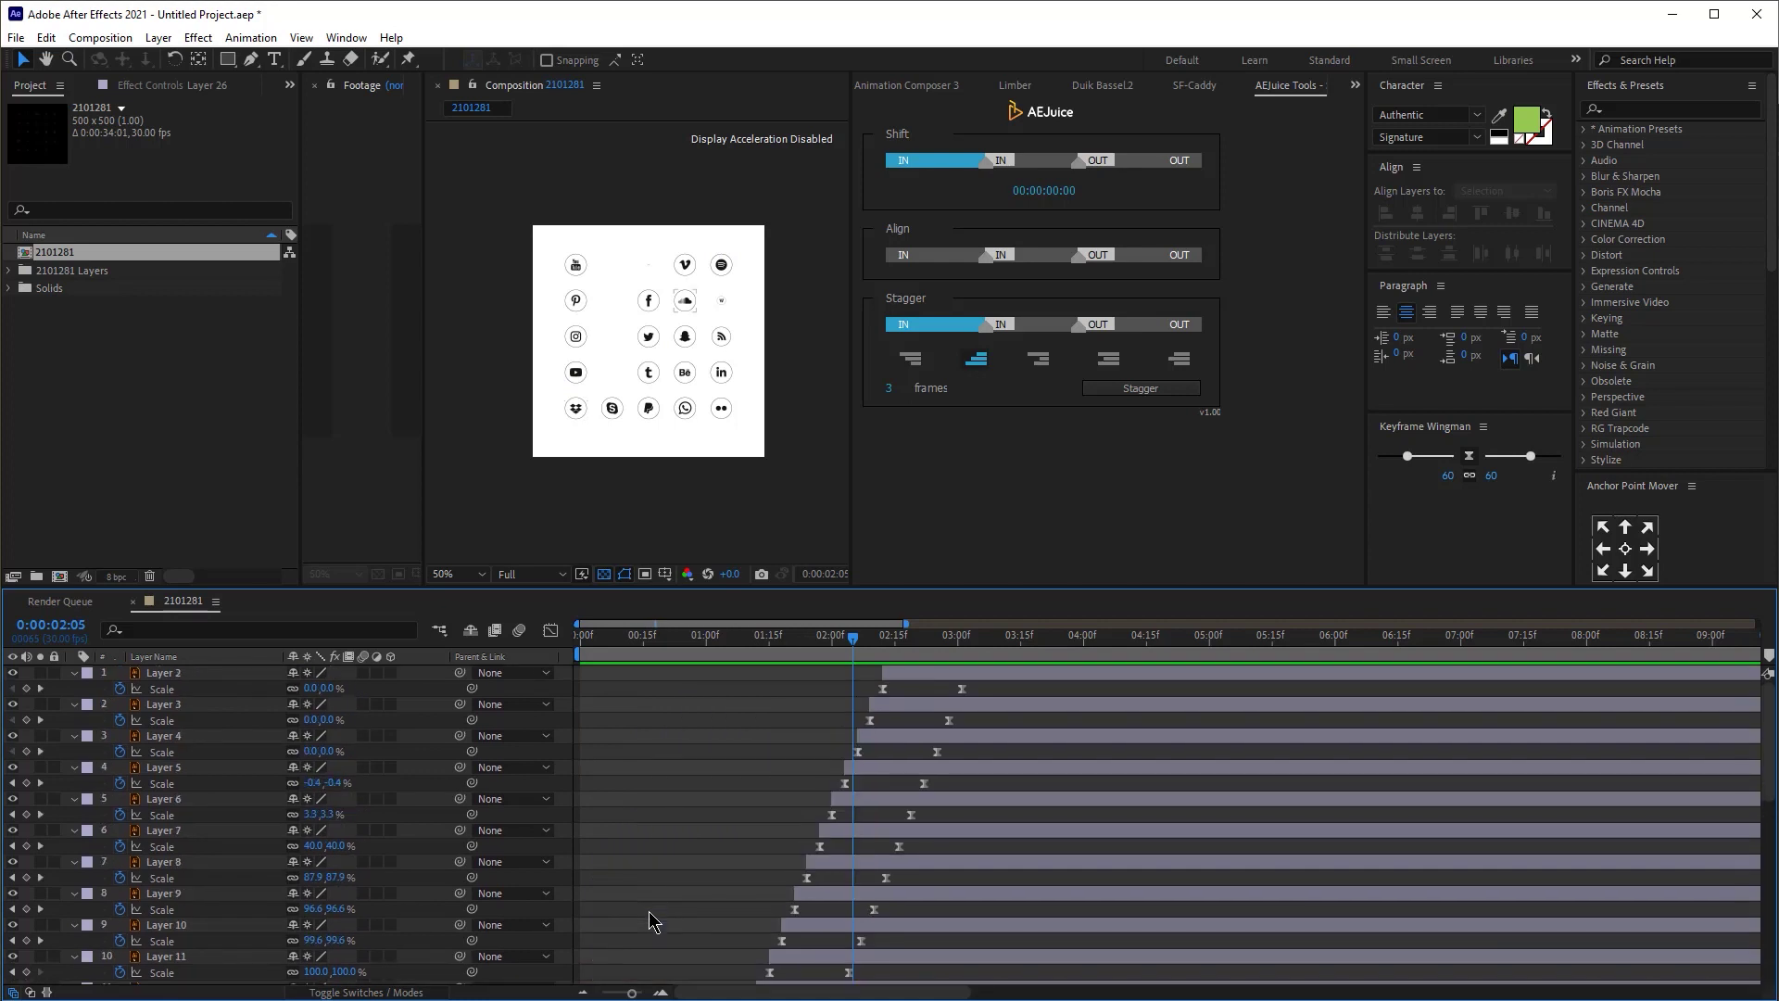
pyautogui.scroll(-5, 977, 714)
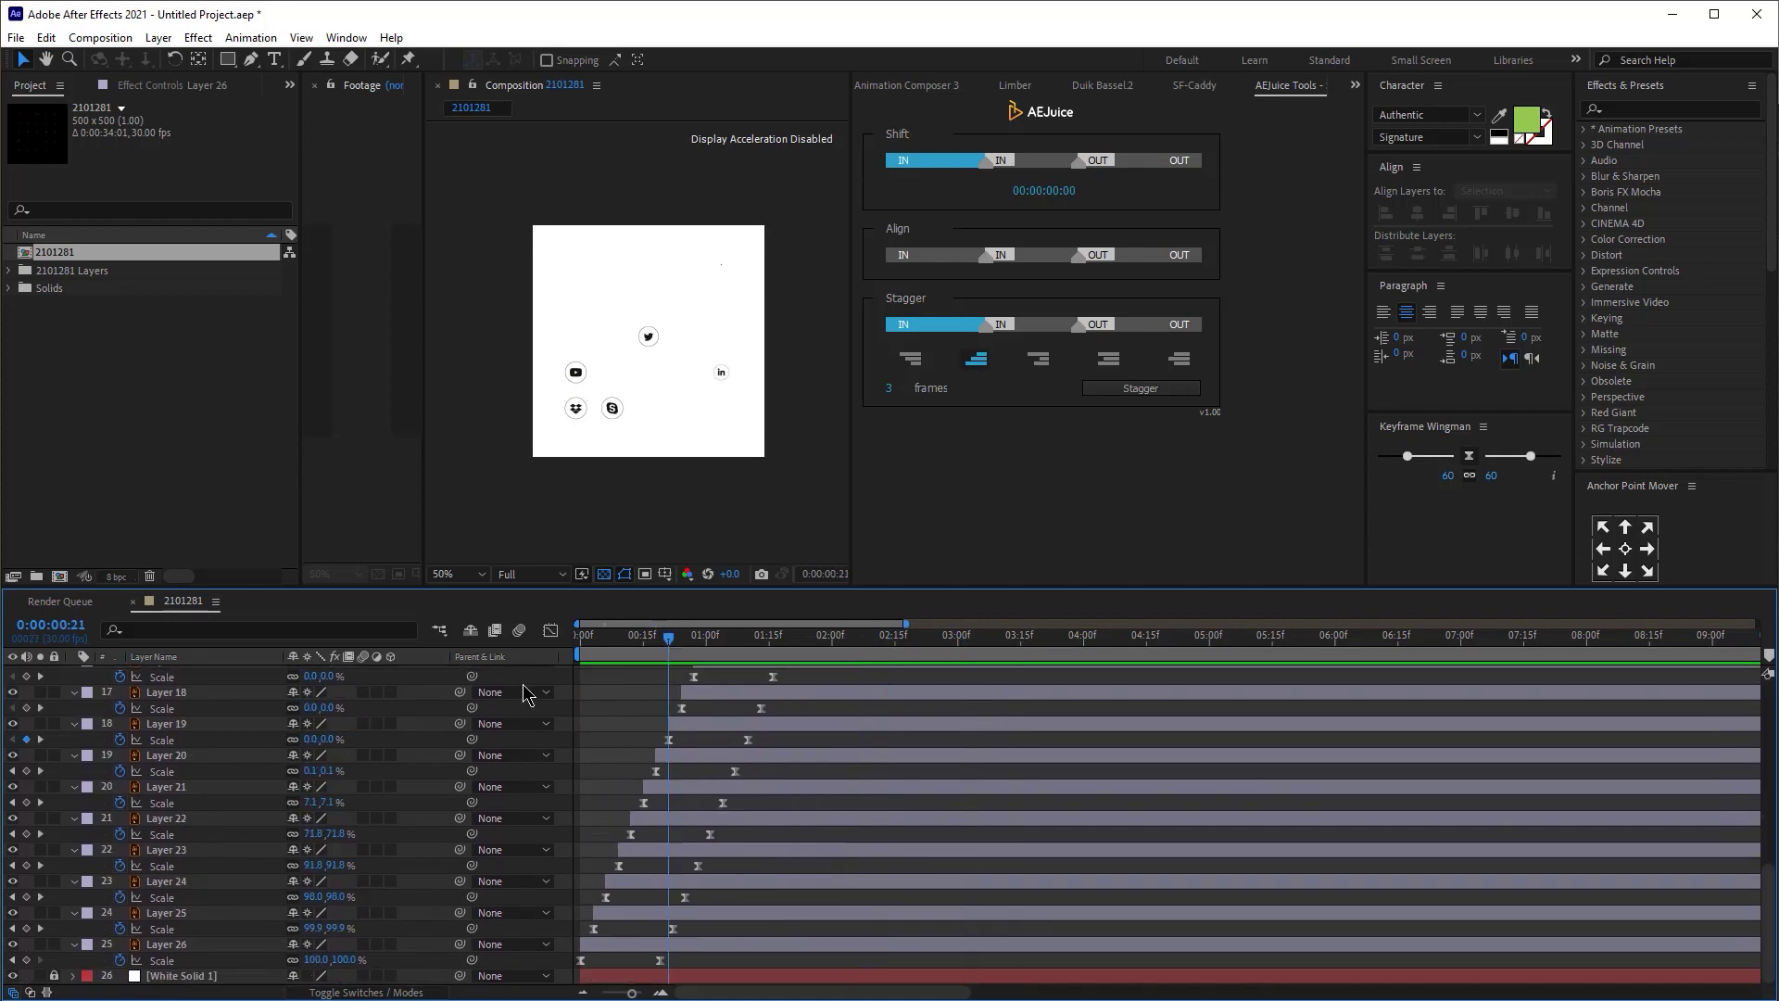
pyautogui.scroll(15, 886, 742)
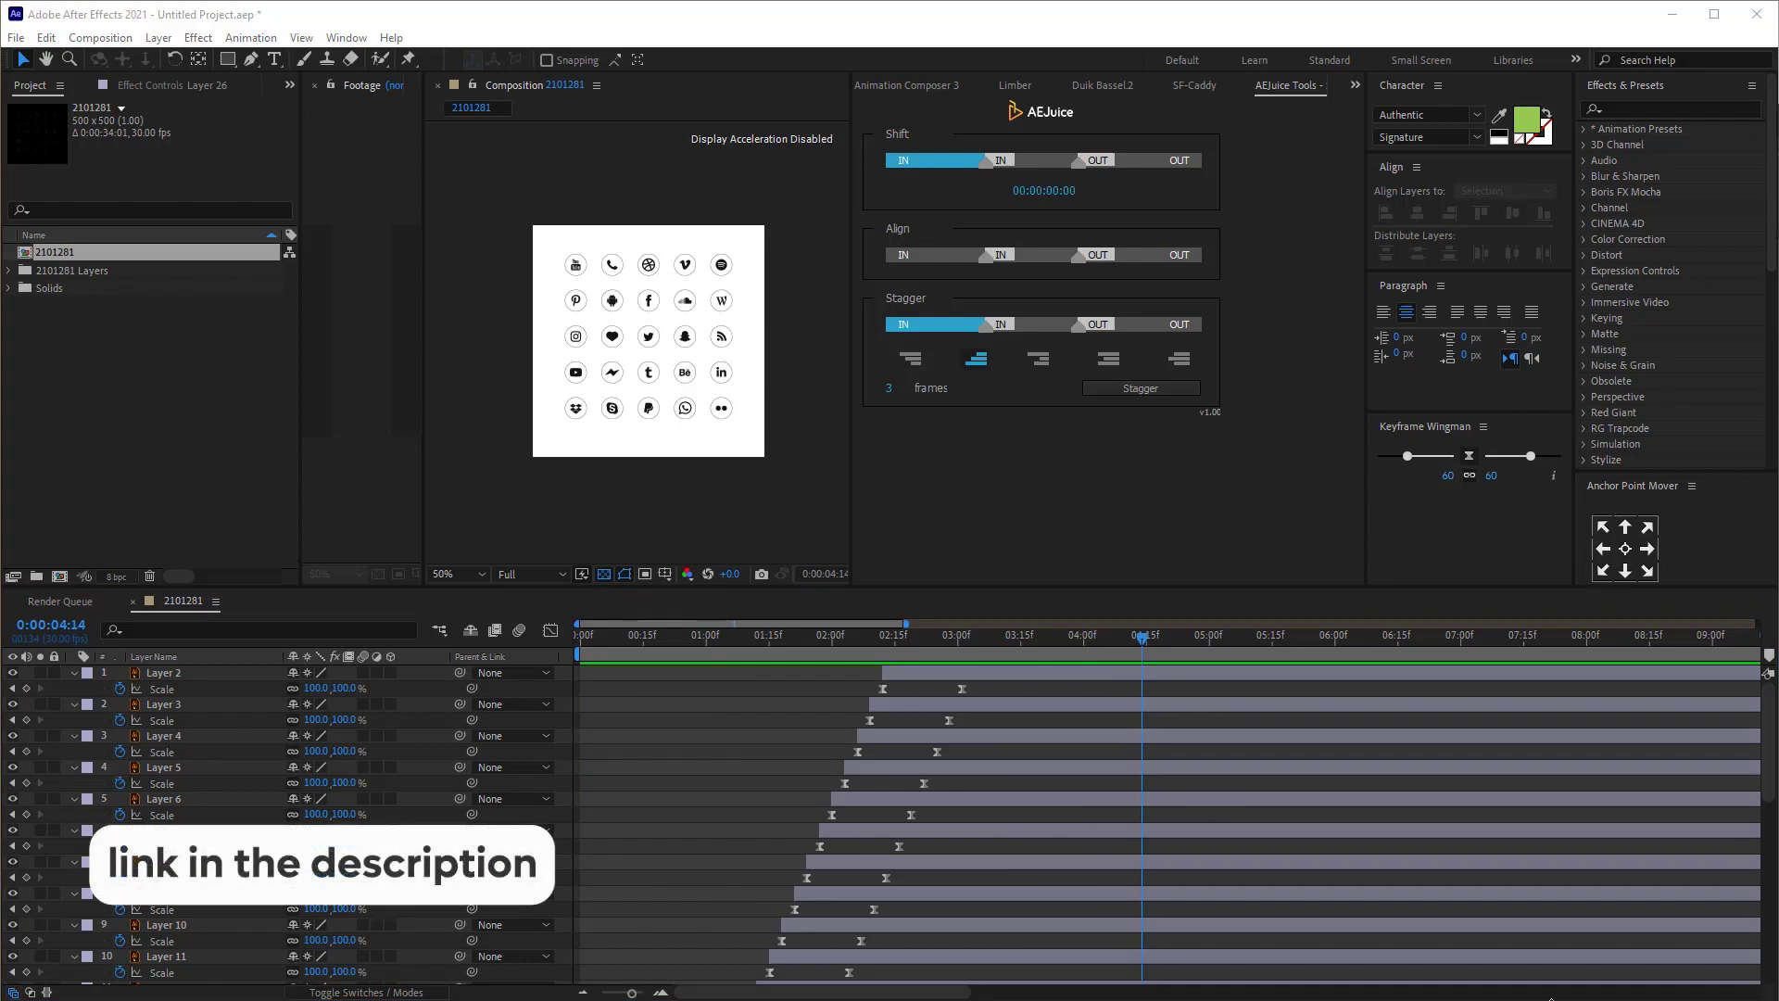
pyautogui.scroll(-15, 681, 741)
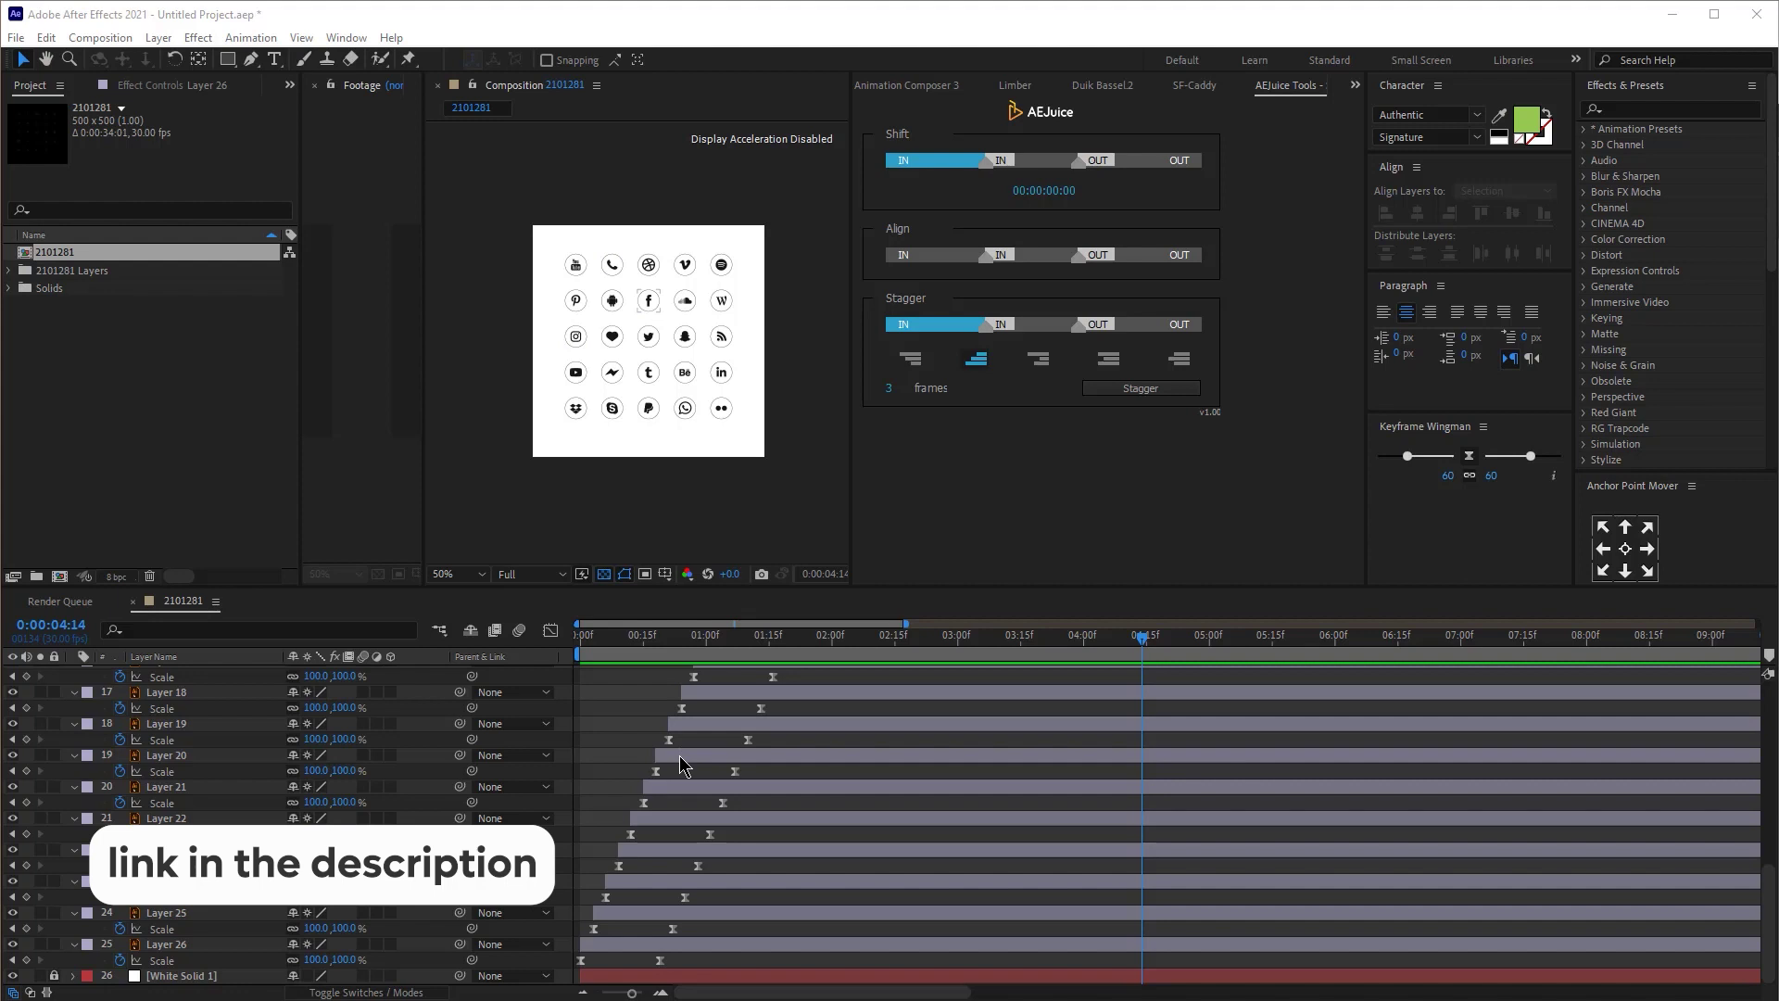
pyautogui.click(678, 755)
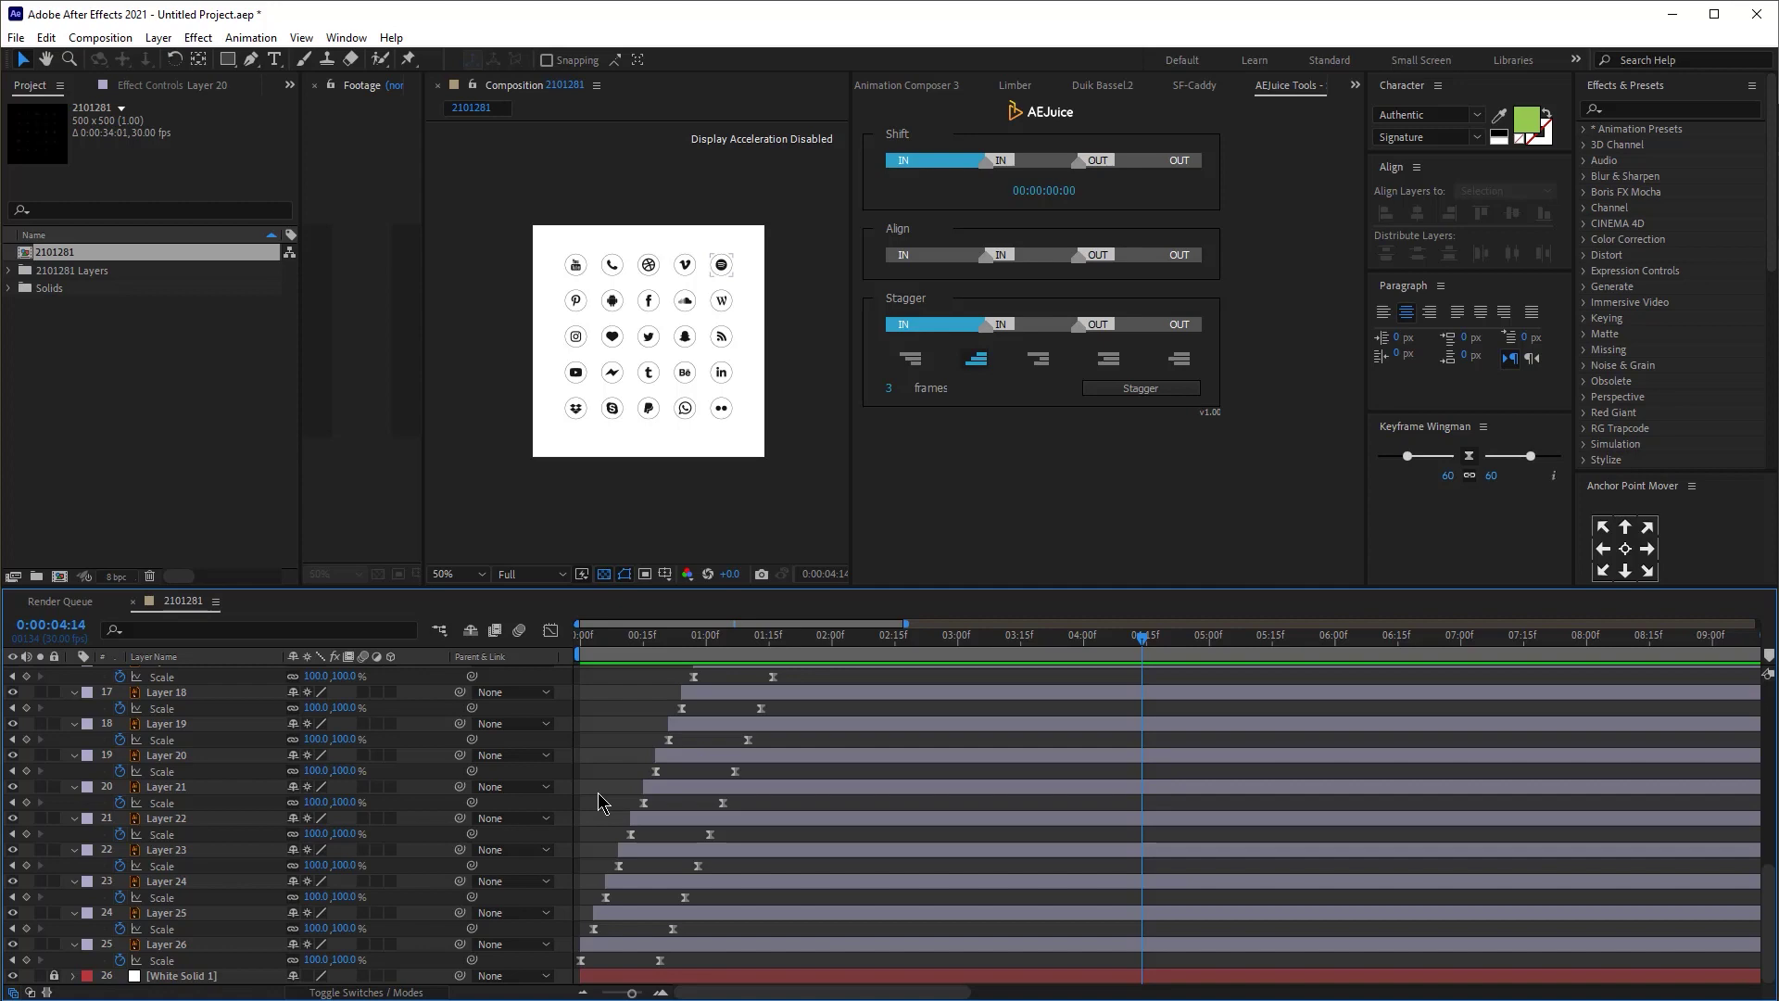
pyautogui.scroll(3, 598, 792)
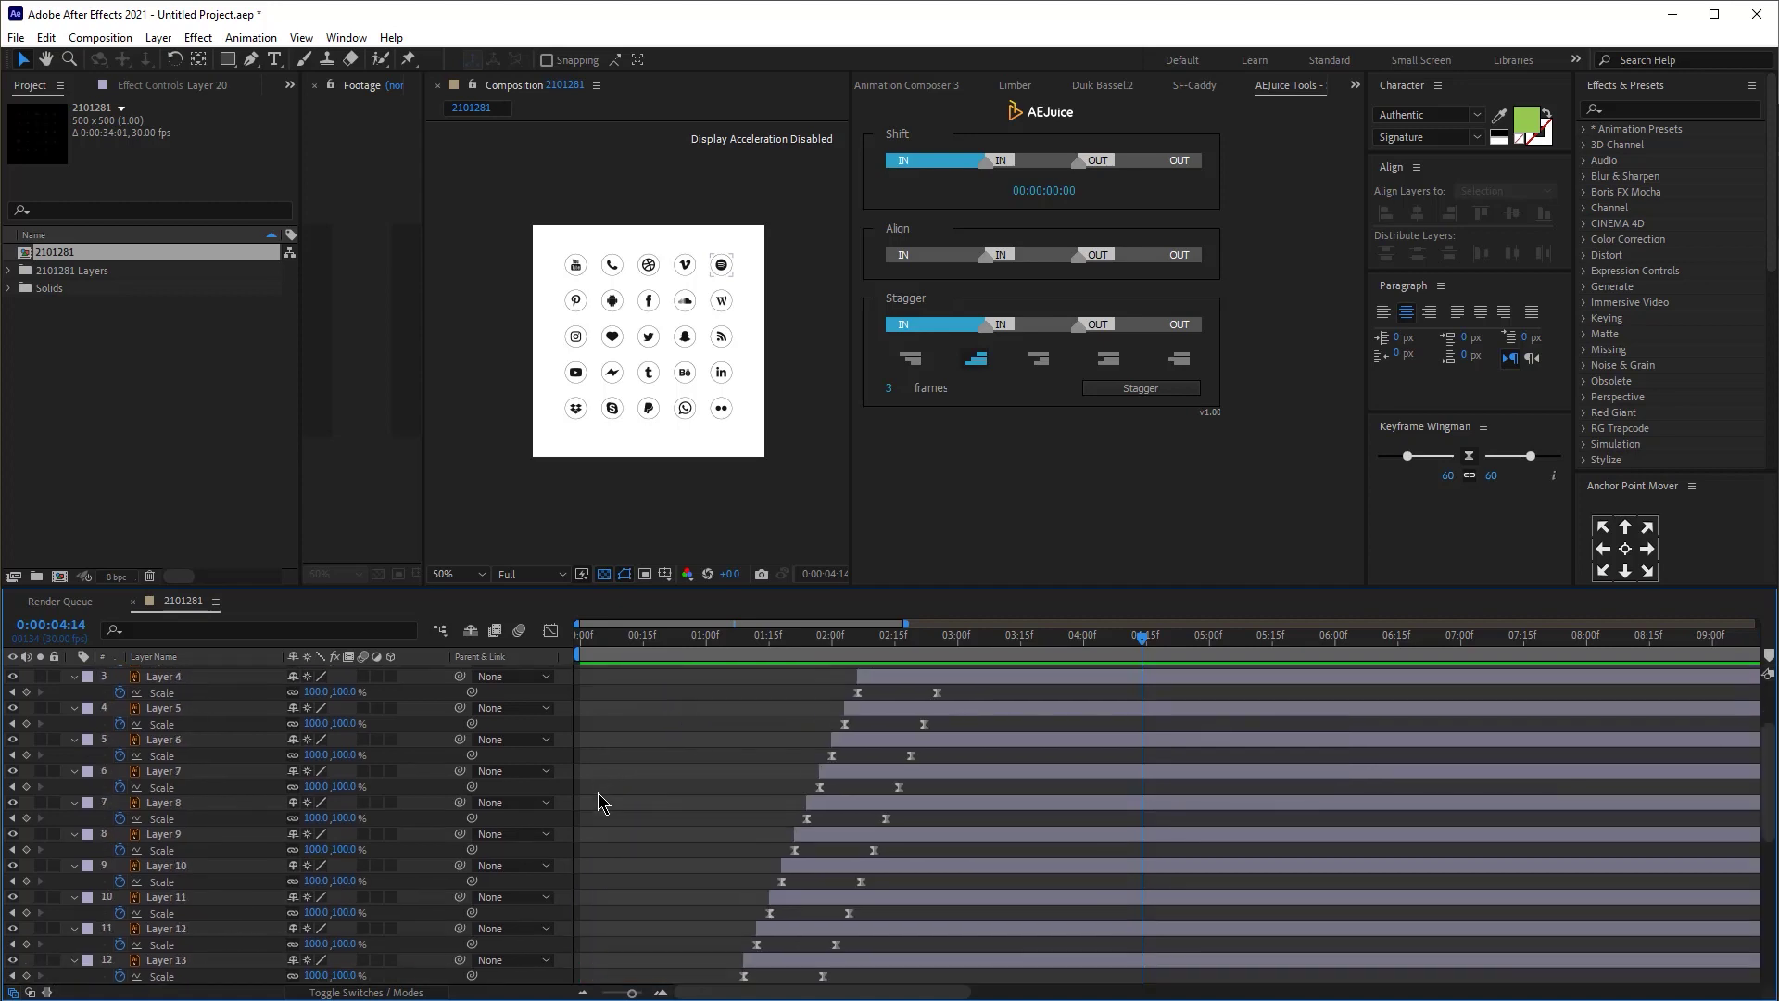